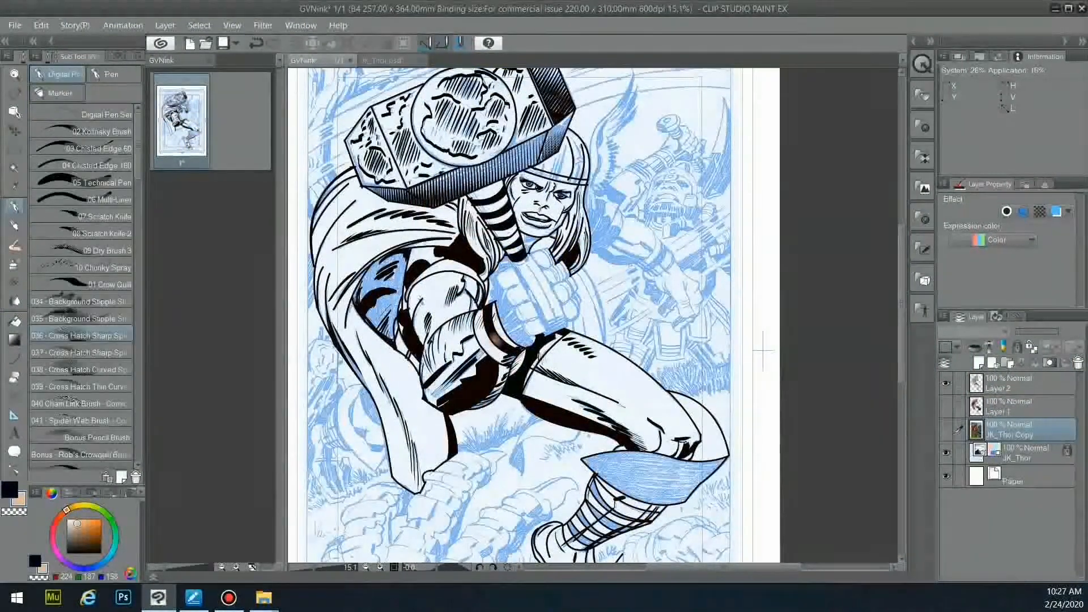
- On Layer 2, pick the Curve tool with near-black as the main colour
{"action": "left_click", "coordinate": [1009, 383]}
{"action": "key", "text": "u"}
{"action": "left_click", "coordinate": [9, 489]}
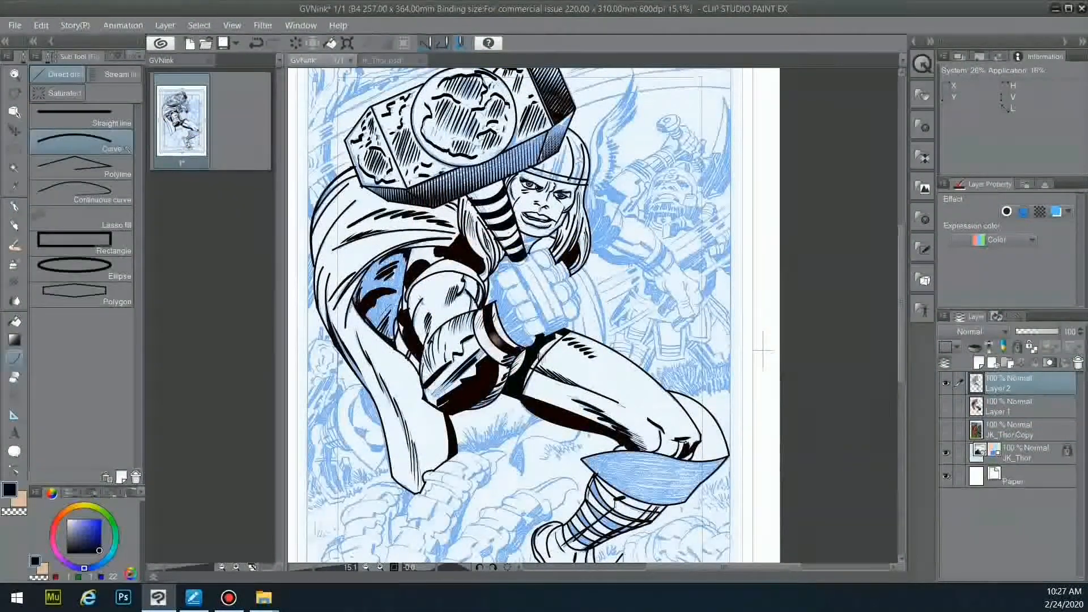
{"action": "left_click", "coordinate": [136, 56]}
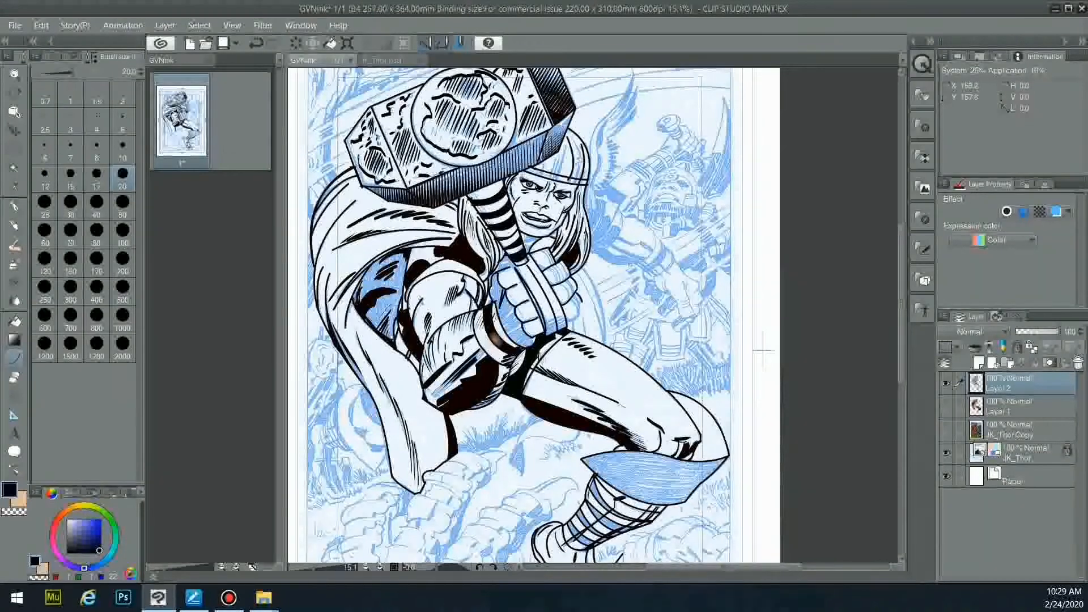
- Ink an outer and an inner curved line beside Thor's fist
{"action": "left_click_drag", "start_coordinate": [584, 268], "coordinate": [604, 343]}
{"action": "left_click", "coordinate": [606, 301]}
{"action": "left_click", "coordinate": [595, 306]}
{"action": "left_click_drag", "start_coordinate": [580, 274], "coordinate": [580, 334]}
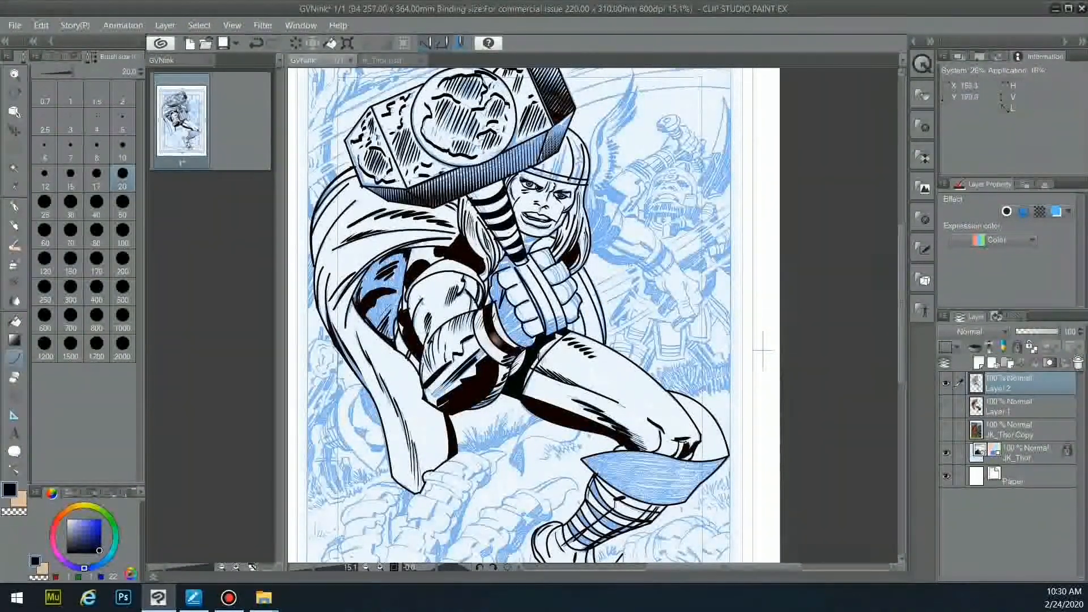
- Ink curves down the helmet wing, its tip, inner strokes and the strokes below it
{"action": "left_click_drag", "start_coordinate": [633, 72], "coordinate": [590, 157]}
{"action": "left_click", "coordinate": [627, 104]}
{"action": "left_click", "coordinate": [592, 136]}
{"action": "left_click", "coordinate": [632, 94]}
{"action": "left_click_drag", "start_coordinate": [633, 73], "coordinate": [604, 188]}
{"action": "left_click", "coordinate": [633, 99]}
{"action": "mouse_move", "coordinate": [627, 98]}
{"action": "left_mouse_down"}
{"action": "mouse_move", "coordinate": [595, 150]}
{"action": "mouse_move", "coordinate": [590, 253]}
{"action": "left_mouse_up"}
{"action": "mouse_move", "coordinate": [620, 206]}
{"action": "left_mouse_down"}
{"action": "mouse_move", "coordinate": [592, 244]}
{"action": "mouse_move", "coordinate": [624, 218]}
{"action": "left_mouse_up"}
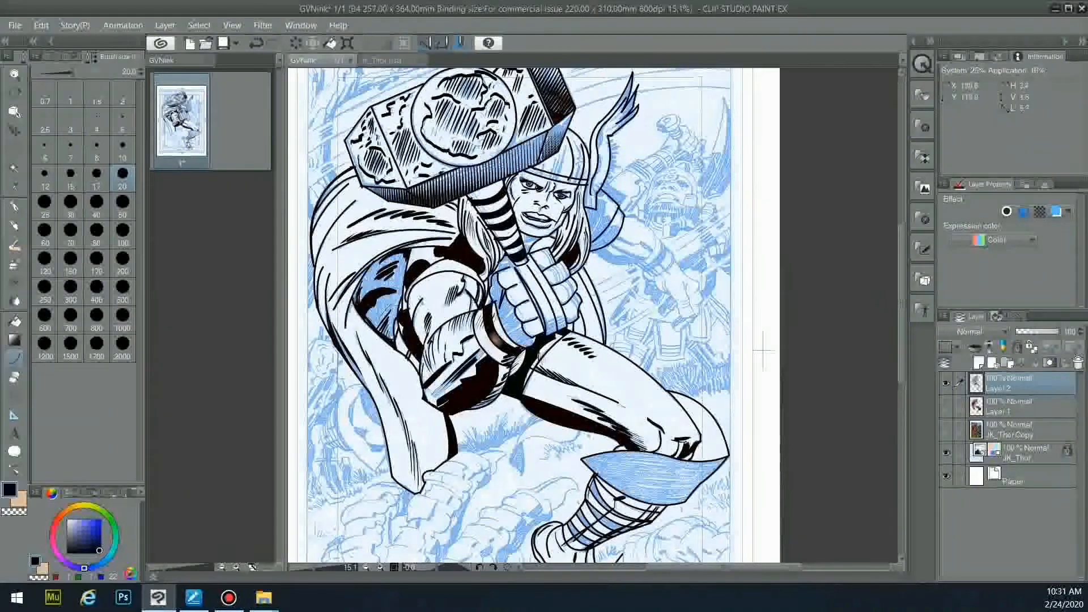
{"action": "left_click_drag", "start_coordinate": [591, 252], "coordinate": [638, 264]}
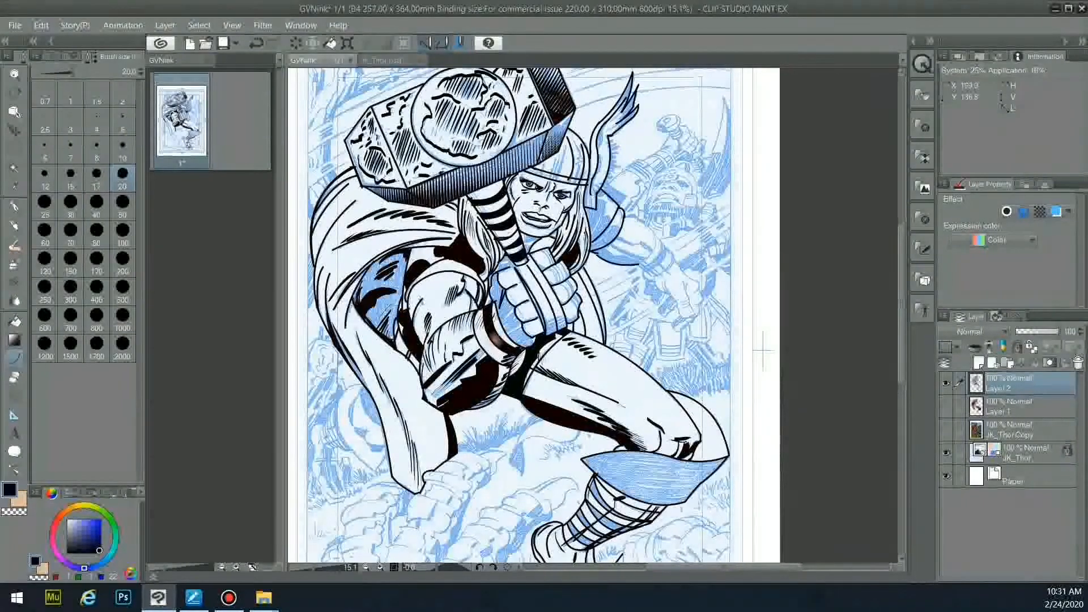
- Redraw the upper arm arc and ink the forearm and wrist cuff edges, undoing a bad band
{"action": "key", "text": "ctrl+z"}
{"action": "mouse_move", "coordinate": [633, 213]}
{"action": "left_mouse_down"}
{"action": "mouse_move", "coordinate": [658, 242]}
{"action": "mouse_move", "coordinate": [657, 233]}
{"action": "left_mouse_up"}
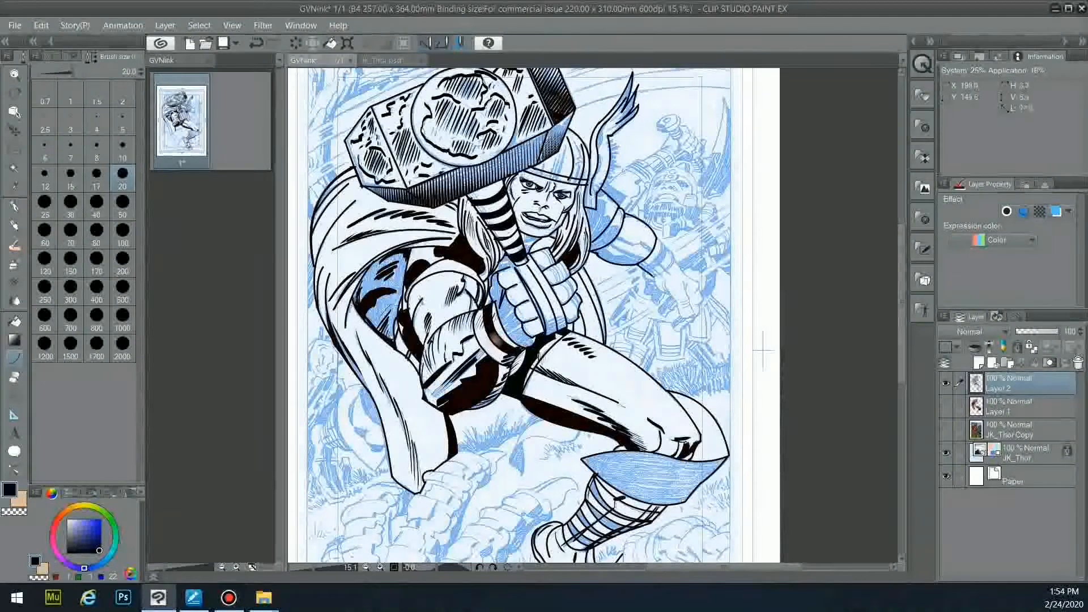
{"action": "left_click_drag", "start_coordinate": [673, 255], "coordinate": [650, 280]}
{"action": "mouse_move", "coordinate": [656, 239]}
{"action": "left_mouse_down"}
{"action": "mouse_move", "coordinate": [675, 258]}
{"action": "mouse_move", "coordinate": [659, 243]}
{"action": "mouse_move", "coordinate": [640, 270]}
{"action": "left_mouse_up"}
{"action": "key", "text": "ctrl+z"}
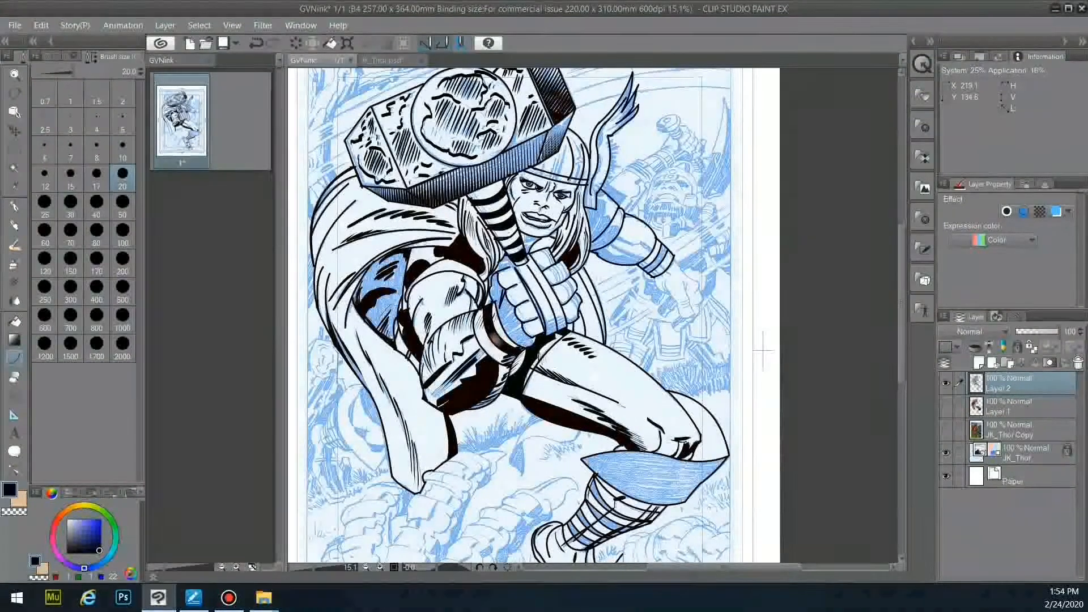
- Zoom in and ink two curved wrist crease lines
{"action": "scroll", "coordinate": [725, 299], "scroll_direction": "up", "scroll_amount": 5}
{"action": "left_click", "coordinate": [530, 261]}
{"action": "left_click_drag", "start_coordinate": [560, 265], "coordinate": [590, 291]}
{"action": "left_click", "coordinate": [555, 278]}
{"action": "left_click", "coordinate": [572, 278]}
{"action": "mouse_move", "coordinate": [578, 263]}
{"action": "left_mouse_down"}
{"action": "mouse_move", "coordinate": [624, 350]}
{"action": "mouse_move", "coordinate": [603, 381]}
{"action": "left_mouse_up"}
{"action": "left_click", "coordinate": [581, 280]}
- Extend the hand outline down beside the fist and up the side of the hand
{"action": "left_click", "coordinate": [601, 302]}
{"action": "left_click", "coordinate": [612, 335]}
{"action": "left_click", "coordinate": [600, 352]}
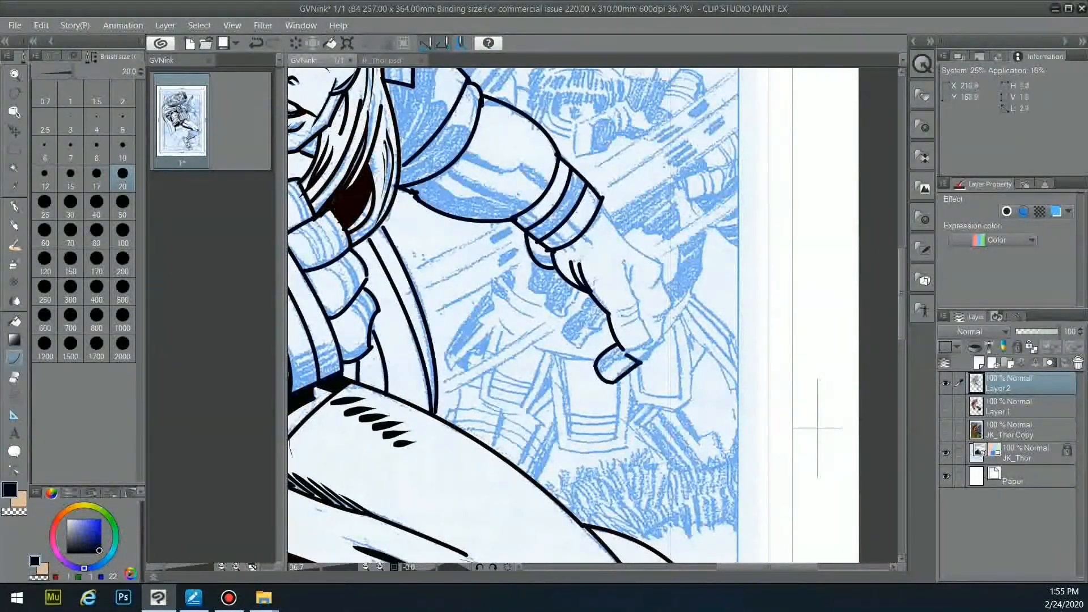
{"action": "left_click_drag", "start_coordinate": [655, 348], "coordinate": [663, 341]}
{"action": "left_click", "coordinate": [656, 352]}
{"action": "mouse_move", "coordinate": [651, 319]}
{"action": "left_mouse_down"}
{"action": "mouse_move", "coordinate": [671, 303]}
{"action": "mouse_move", "coordinate": [663, 341]}
{"action": "left_mouse_up"}
{"action": "left_click", "coordinate": [663, 314]}
- Ink the back of the hand curve and a short knuckle line
{"action": "left_click_drag", "start_coordinate": [662, 262], "coordinate": [651, 287]}
{"action": "left_click", "coordinate": [661, 278]}
{"action": "mouse_move", "coordinate": [602, 203]}
{"action": "left_mouse_down"}
{"action": "mouse_move", "coordinate": [662, 262]}
{"action": "mouse_move", "coordinate": [637, 302]}
{"action": "mouse_move", "coordinate": [641, 319]}
{"action": "left_mouse_up"}
{"action": "left_click", "coordinate": [626, 241]}
{"action": "left_click", "coordinate": [628, 285]}
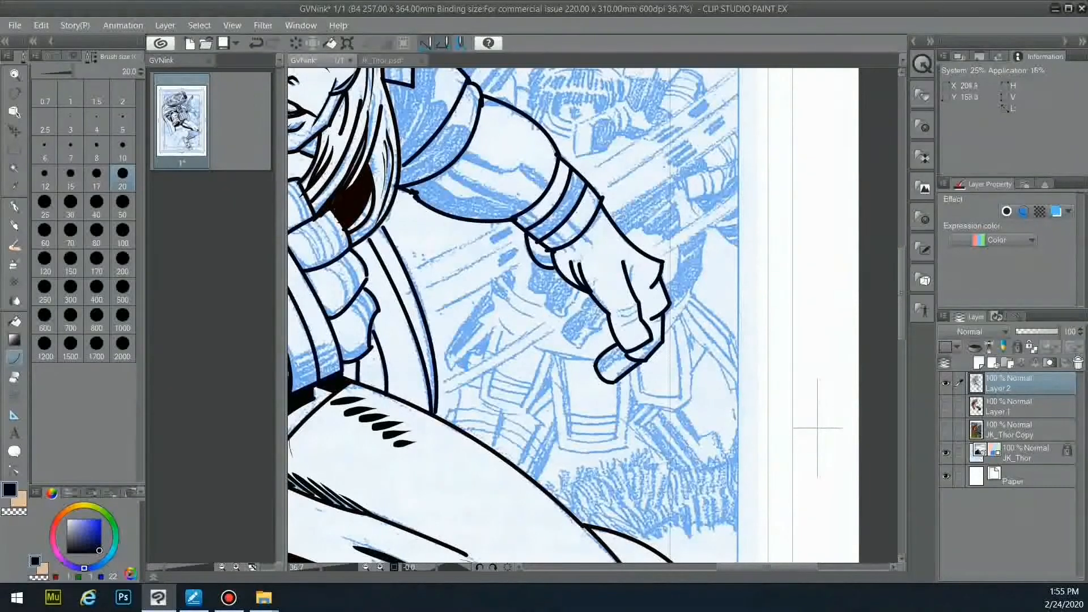
- Ink the curved thumb outline and short strokes beside the fingers
{"action": "left_click_drag", "start_coordinate": [564, 332], "coordinate": [563, 334]}
{"action": "left_click", "coordinate": [571, 315]}
{"action": "mouse_move", "coordinate": [563, 334]}
{"action": "left_mouse_down"}
{"action": "mouse_move", "coordinate": [582, 346]}
{"action": "mouse_move", "coordinate": [600, 331]}
{"action": "left_mouse_up"}
{"action": "left_click", "coordinate": [571, 340]}
{"action": "left_click_drag", "start_coordinate": [579, 291], "coordinate": [567, 310]}
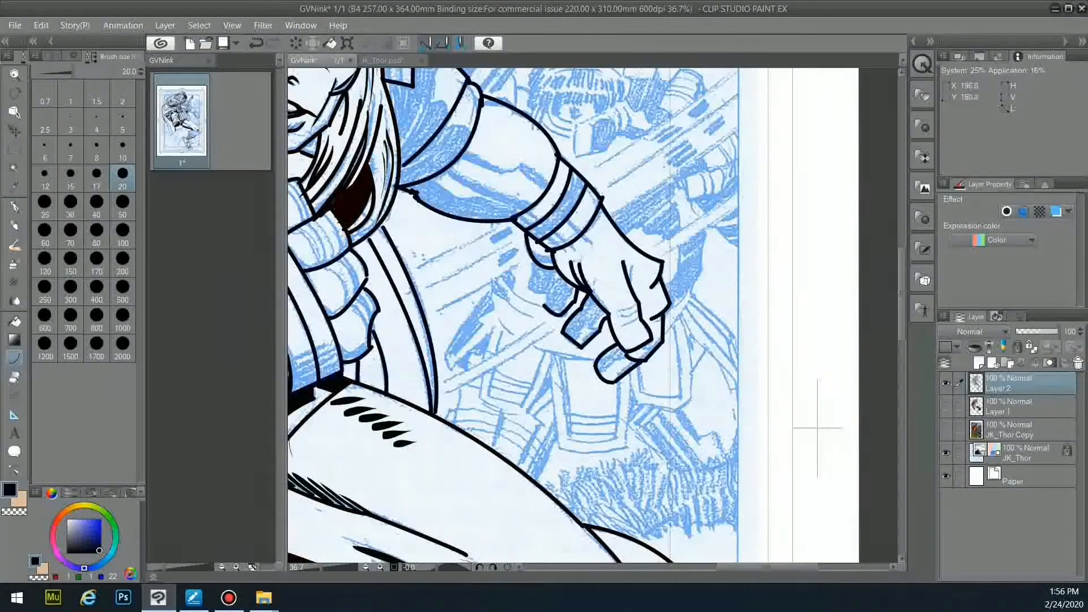
{"action": "left_click_drag", "start_coordinate": [535, 261], "coordinate": [526, 291]}
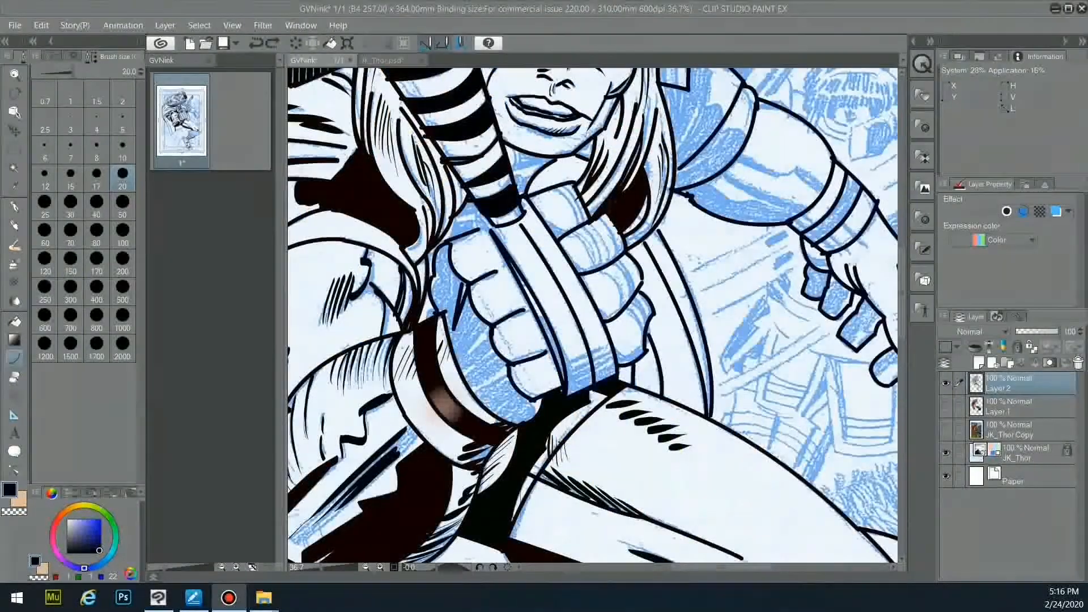
- Ink small strokes on Thor's neck below the chin
{"action": "left_click_drag", "start_coordinate": [511, 148], "coordinate": [516, 170]}
{"action": "mouse_move", "coordinate": [517, 170]}
{"action": "left_mouse_down"}
{"action": "mouse_move", "coordinate": [556, 159]}
{"action": "mouse_move", "coordinate": [531, 181]}
{"action": "left_mouse_up"}
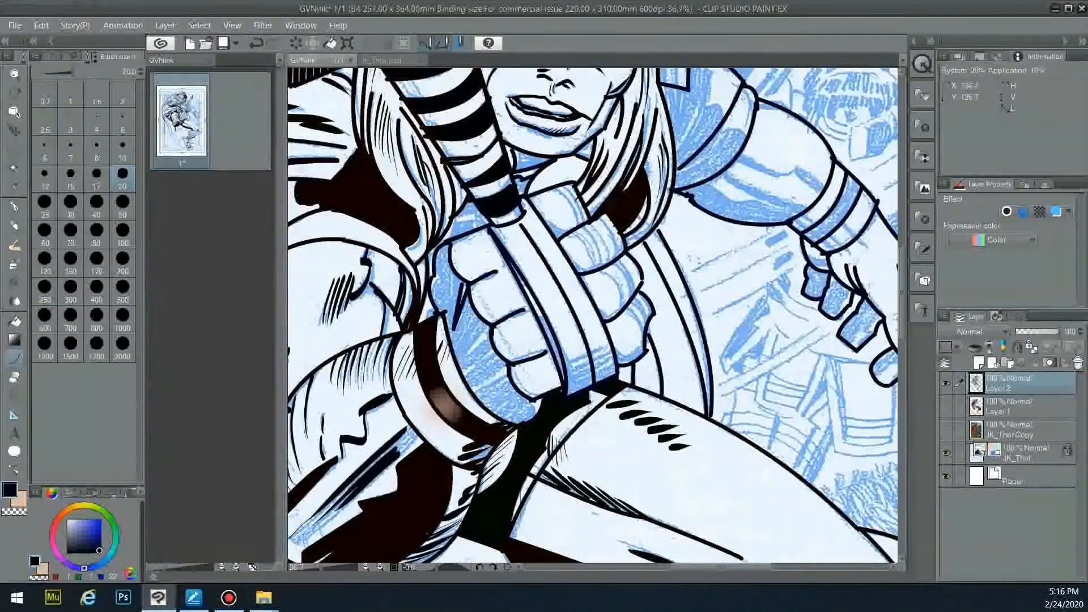
{"action": "scroll", "coordinate": [685, 201], "scroll_direction": "down", "scroll_amount": 5}
- Outline the trailing cape tail with curves along its edge, redoing one stroke
{"action": "mouse_move", "coordinate": [481, 315]}
{"action": "left_mouse_down"}
{"action": "mouse_move", "coordinate": [499, 349]}
{"action": "mouse_move", "coordinate": [494, 390]}
{"action": "mouse_move", "coordinate": [478, 353]}
{"action": "mouse_move", "coordinate": [504, 372]}
{"action": "left_mouse_up"}
{"action": "left_click", "coordinate": [482, 337]}
{"action": "mouse_move", "coordinate": [459, 330]}
{"action": "left_mouse_down"}
{"action": "mouse_move", "coordinate": [436, 390]}
{"action": "mouse_move", "coordinate": [453, 418]}
{"action": "mouse_move", "coordinate": [465, 416]}
{"action": "left_mouse_up"}
{"action": "key", "text": "ctrl+z"}
{"action": "mouse_move", "coordinate": [452, 372]}
{"action": "left_mouse_down"}
{"action": "mouse_move", "coordinate": [465, 373]}
{"action": "mouse_move", "coordinate": [453, 387]}
{"action": "mouse_move", "coordinate": [467, 412]}
{"action": "left_mouse_up"}
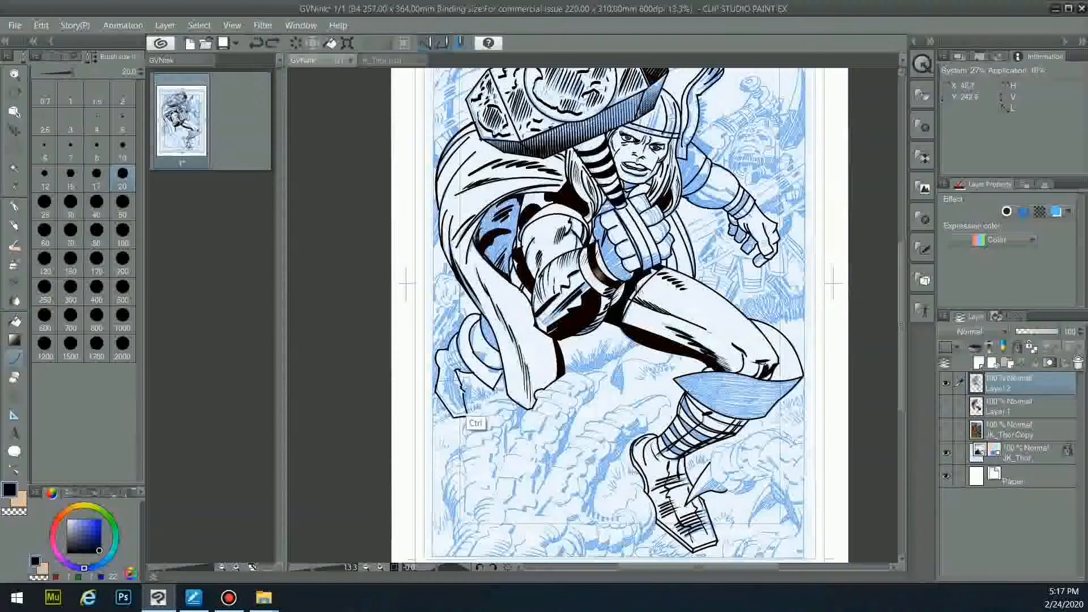
- Zoom in and ink strokes at the cape's lower-left end
{"action": "scroll", "coordinate": [528, 382], "scroll_direction": "up", "scroll_amount": 2}
{"action": "scroll", "coordinate": [530, 379], "scroll_direction": "up", "scroll_amount": 1}
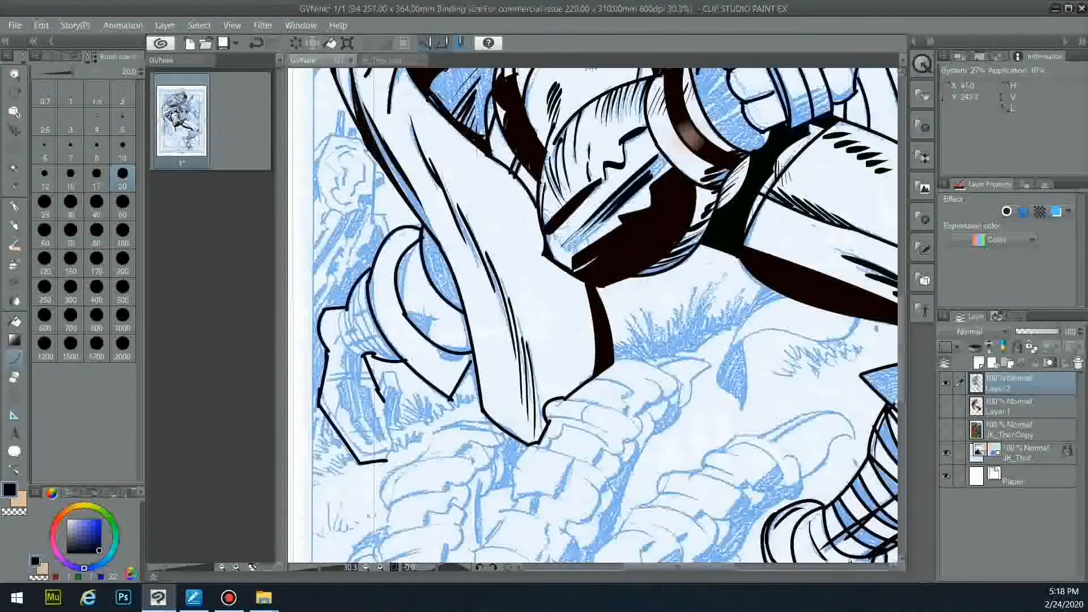
{"action": "left_click_drag", "start_coordinate": [382, 395], "coordinate": [391, 450]}
{"action": "mouse_move", "coordinate": [318, 397]}
{"action": "left_mouse_down"}
{"action": "mouse_move", "coordinate": [349, 445]}
{"action": "mouse_move", "coordinate": [374, 455]}
{"action": "left_mouse_up"}
- Ink the cuff's left outline, its fold lines and the ring's inner arc
{"action": "left_click_drag", "start_coordinate": [345, 308], "coordinate": [365, 358]}
{"action": "left_click_drag", "start_coordinate": [359, 282], "coordinate": [390, 361]}
{"action": "left_click", "coordinate": [353, 335]}
{"action": "left_click_drag", "start_coordinate": [346, 301], "coordinate": [372, 357]}
{"action": "left_click", "coordinate": [352, 337]}
{"action": "left_click", "coordinate": [348, 339]}
{"action": "mouse_move", "coordinate": [420, 242]}
{"action": "left_mouse_down"}
{"action": "mouse_move", "coordinate": [403, 311]}
{"action": "mouse_move", "coordinate": [435, 319]}
{"action": "left_mouse_up"}
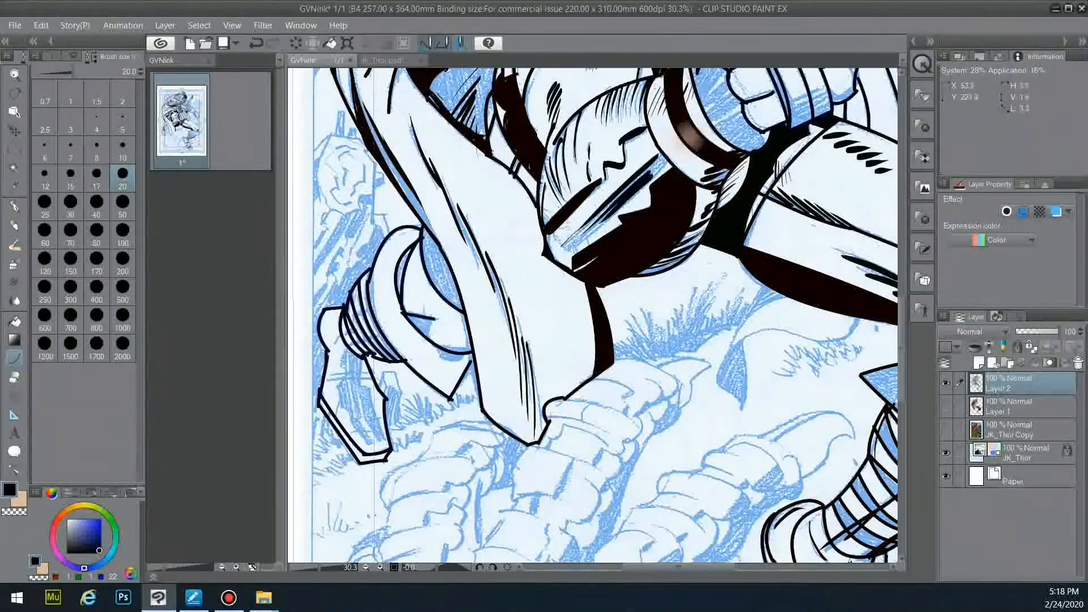
{"action": "scroll", "coordinate": [464, 314], "scroll_direction": "down", "scroll_amount": 4}
{"action": "left_click_drag", "start_coordinate": [901, 344], "coordinate": [901, 302]}
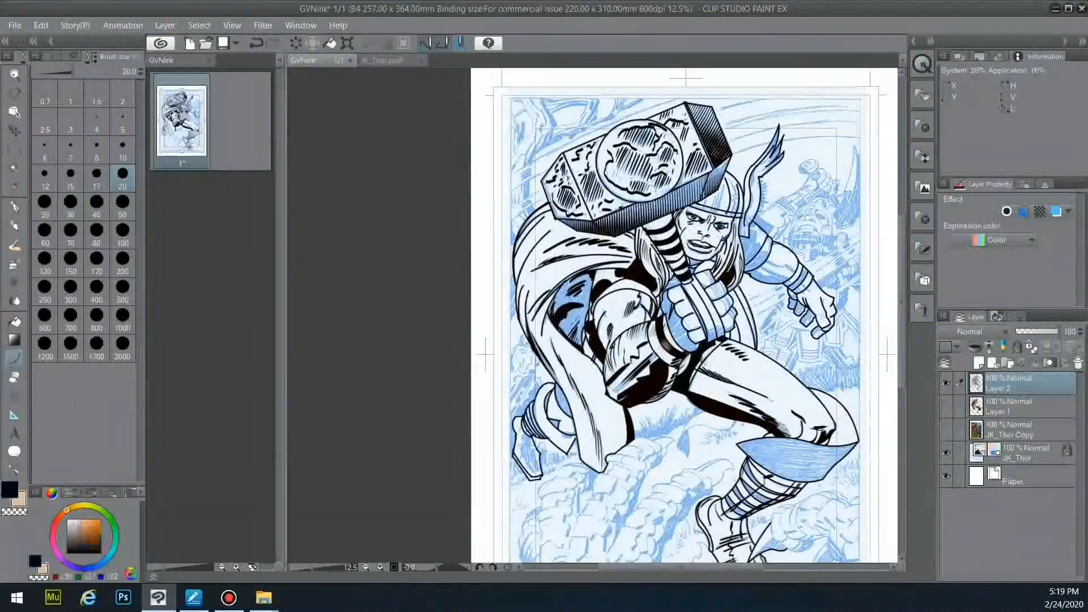
{"action": "scroll", "coordinate": [592, 315], "scroll_direction": "up", "scroll_amount": 3}
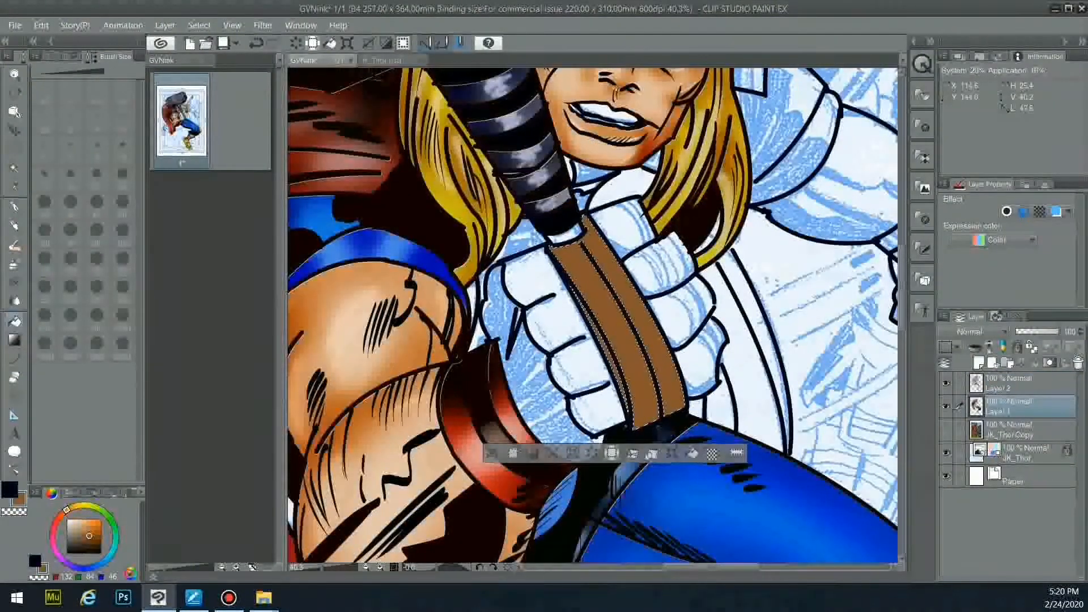
- Choose the Shadow airbrush at brush size 200
{"action": "left_click", "coordinate": [14, 264]}
{"action": "left_click", "coordinate": [49, 57]}
{"action": "left_click", "coordinate": [106, 171]}
{"action": "left_click", "coordinate": [134, 56]}
{"action": "left_click", "coordinate": [97, 290]}
{"action": "left_click", "coordinate": [123, 262]}
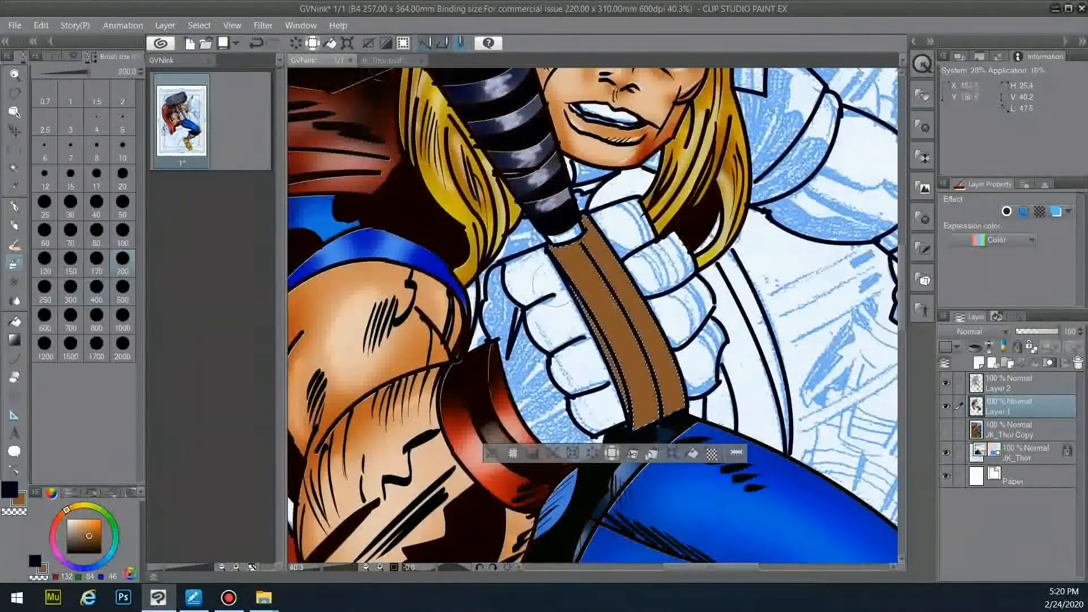
- Airbrush orange and paler highlights onto the hammer strap, then deselect
{"action": "left_click", "coordinate": [93, 531]}
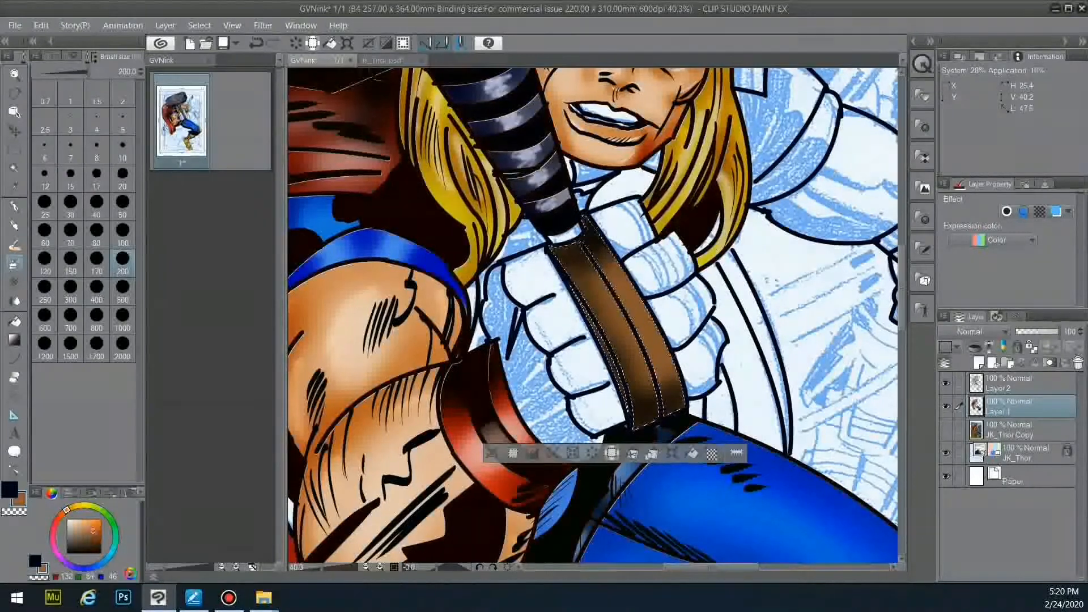
{"action": "left_click", "coordinate": [49, 57]}
{"action": "left_click", "coordinate": [127, 155]}
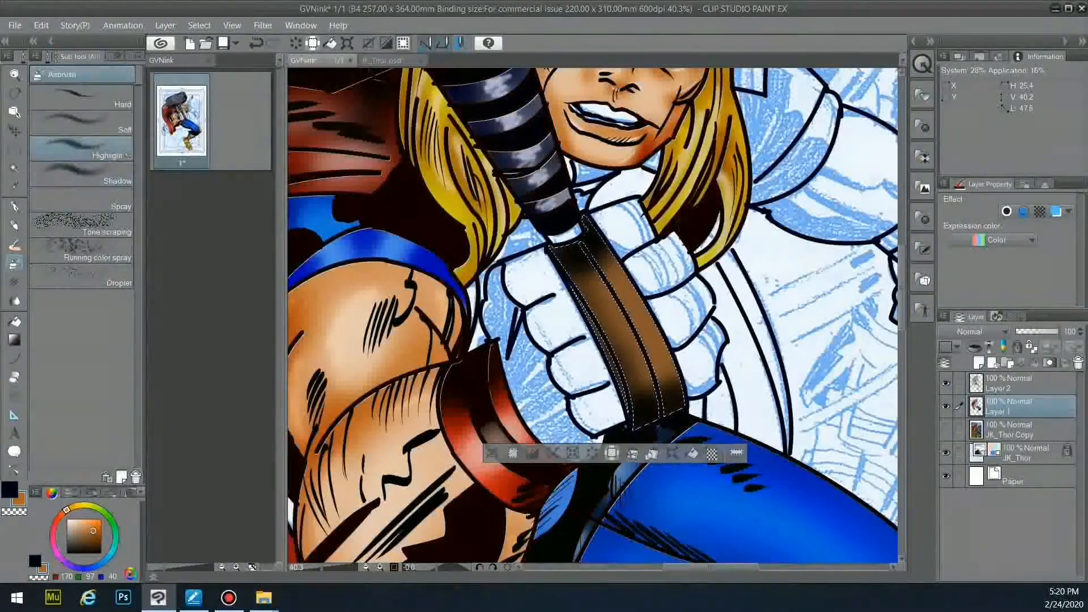
{"action": "left_click_drag", "start_coordinate": [664, 377], "coordinate": [672, 377]}
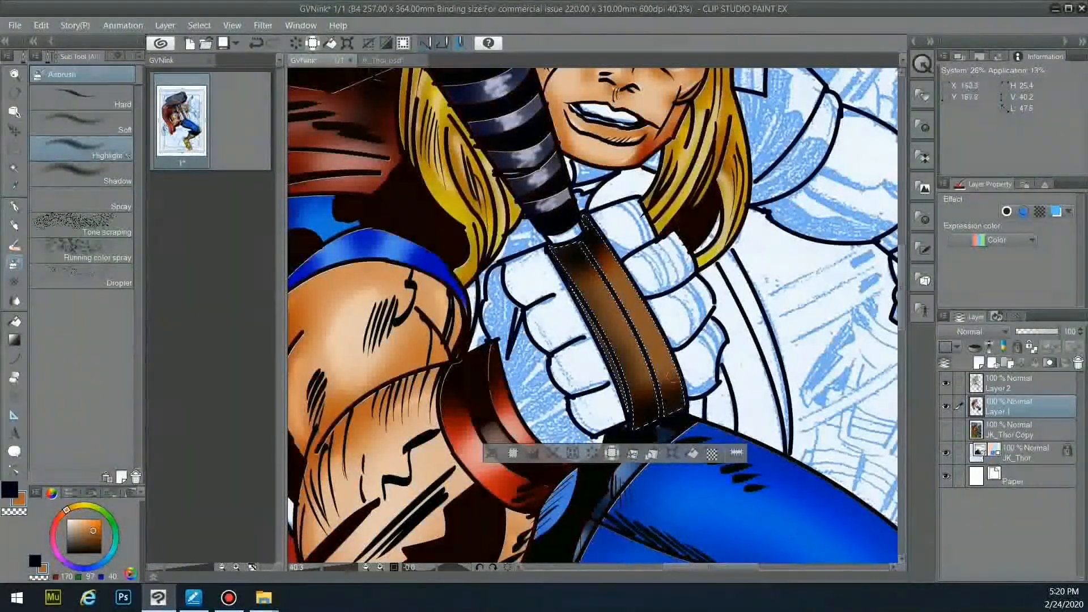
{"action": "left_click", "coordinate": [76, 527]}
{"action": "left_click_drag", "start_coordinate": [627, 342], "coordinate": [613, 320]}
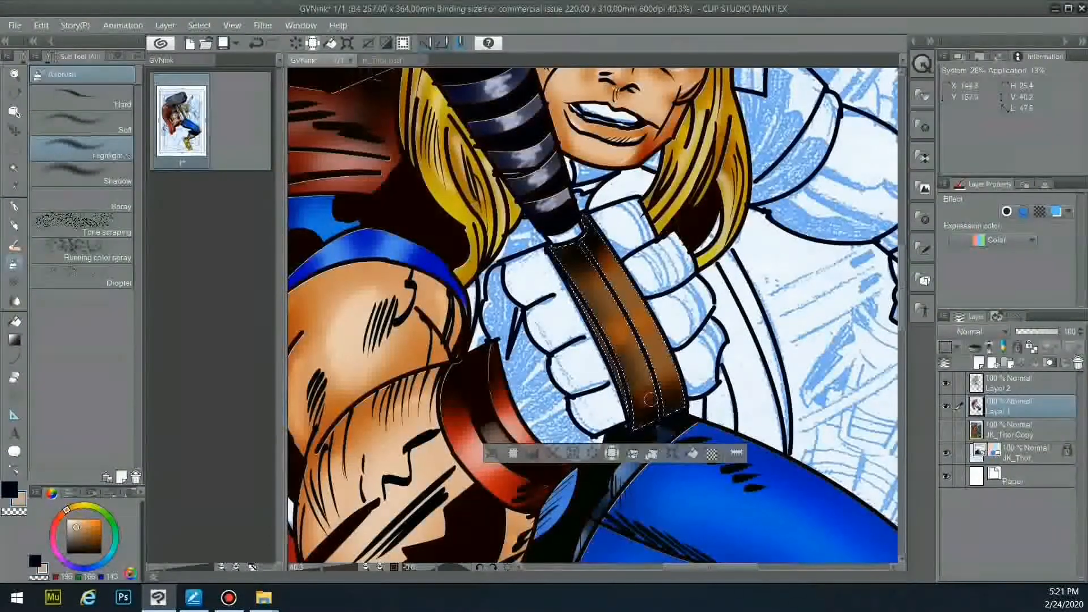
{"action": "left_click", "coordinate": [82, 122]}
{"action": "left_click", "coordinate": [136, 56]}
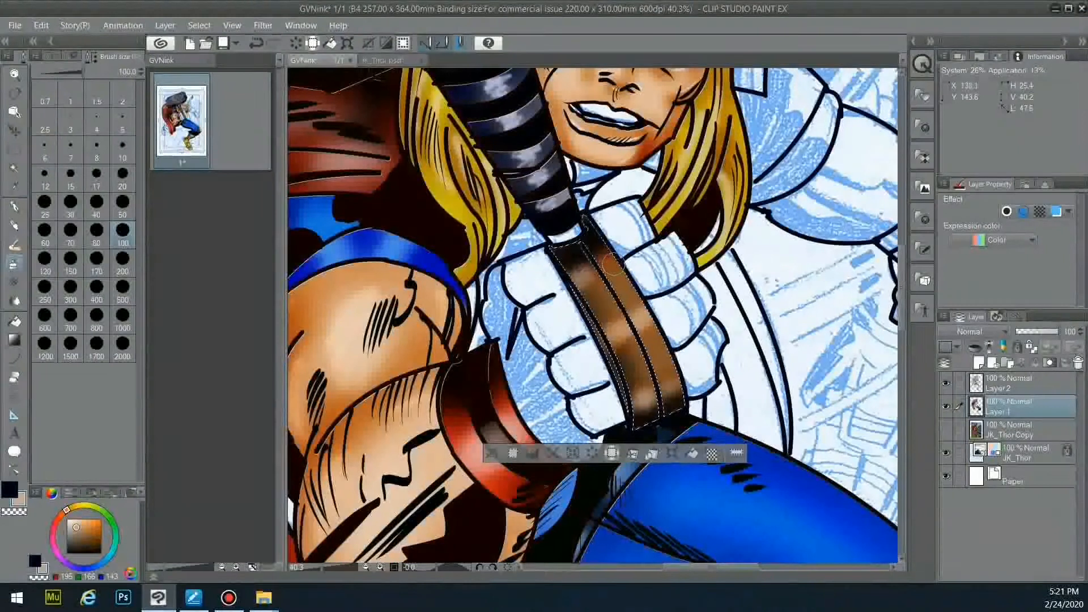
{"action": "key", "text": "ctrl+d"}
- Sample a dark blue-grey, auto-select the handle's white end on Layer 1, and return to the airbrush
{"action": "left_click", "coordinate": [14, 321]}
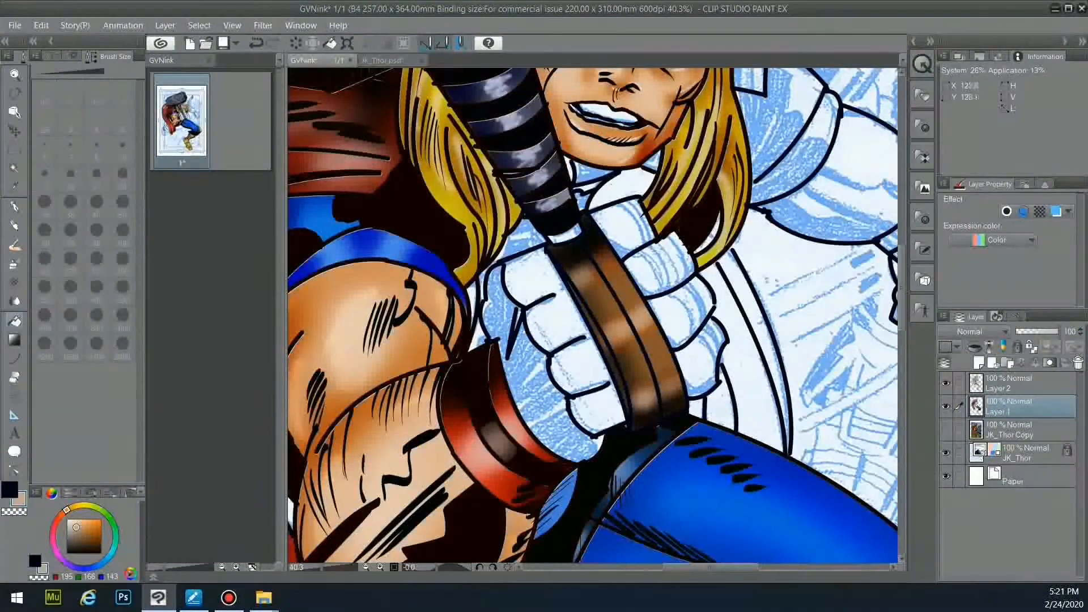
{"action": "right_click", "coordinate": [520, 166]}
{"action": "left_click", "coordinate": [15, 168]}
{"action": "left_click", "coordinate": [1015, 384]}
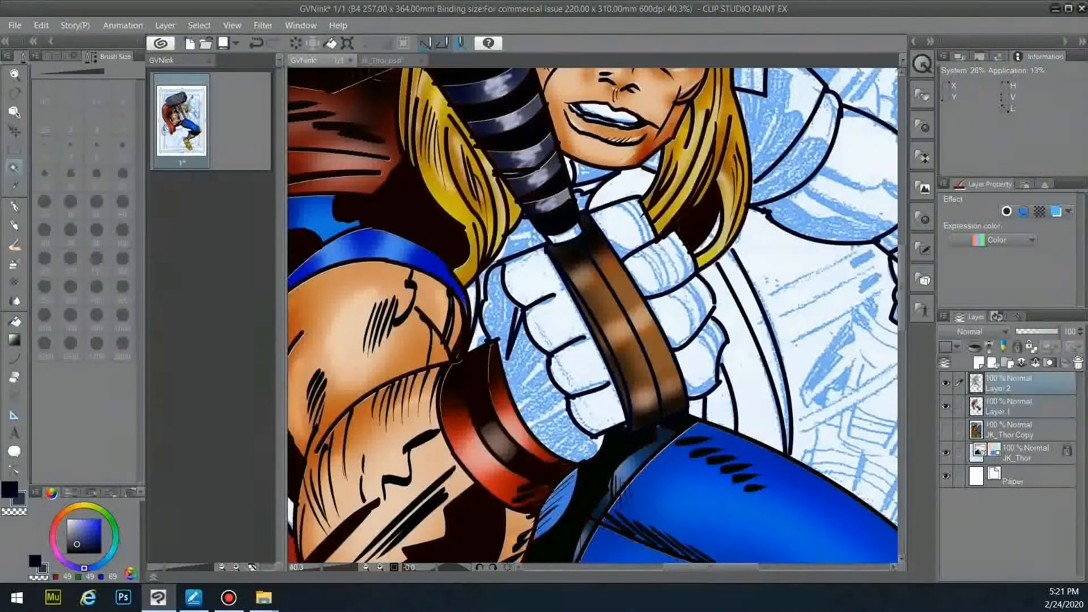
{"action": "left_click", "coordinate": [565, 234]}
{"action": "left_click", "coordinate": [1014, 407]}
{"action": "left_click", "coordinate": [14, 321]}
{"action": "left_click", "coordinate": [14, 169]}
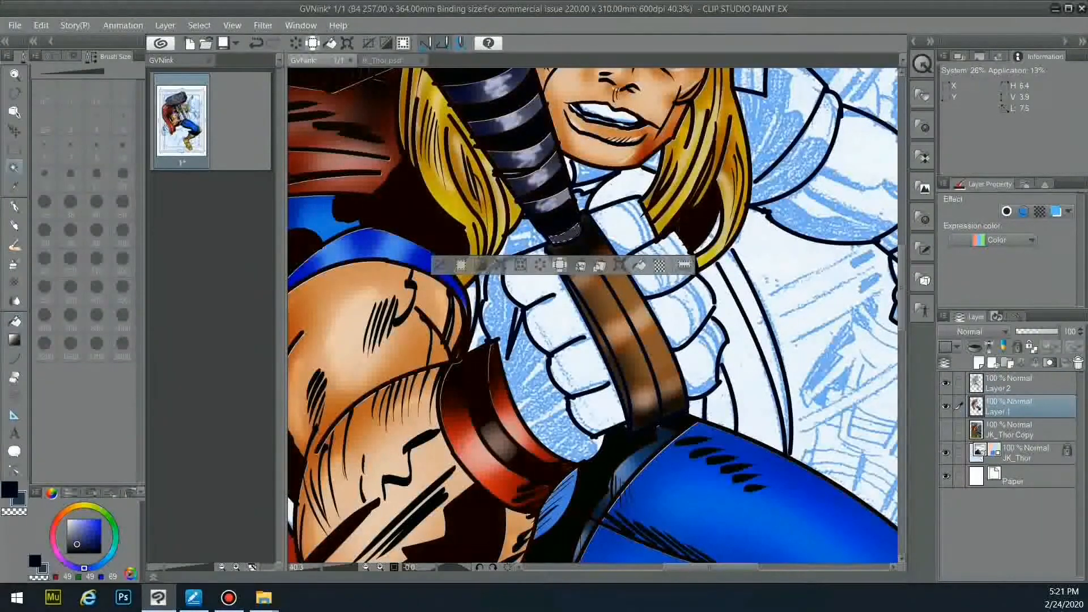
{"action": "left_click", "coordinate": [14, 264]}
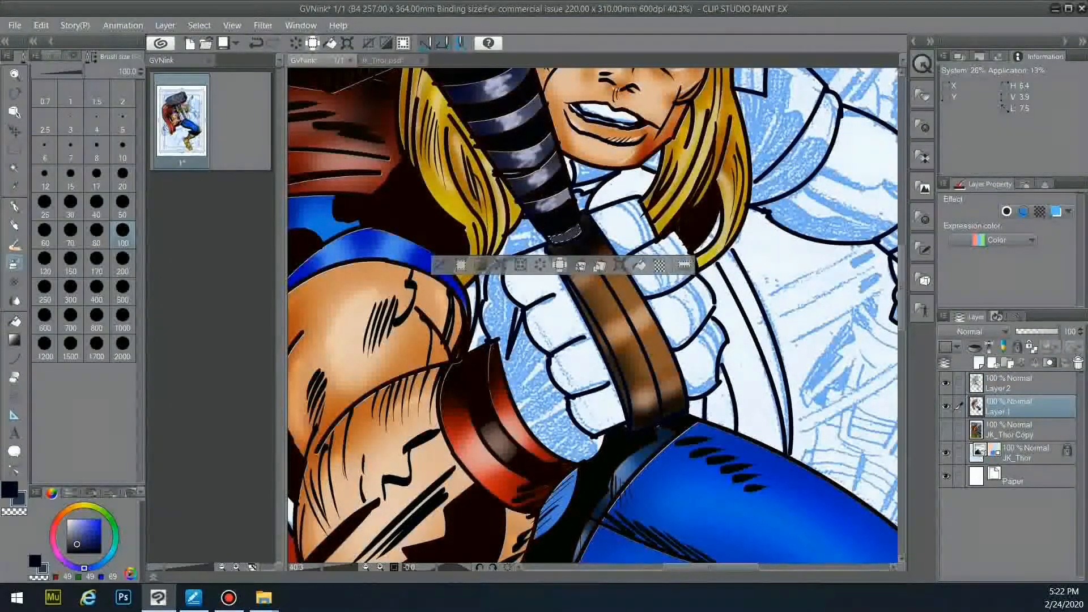
{"action": "left_click", "coordinate": [50, 56]}
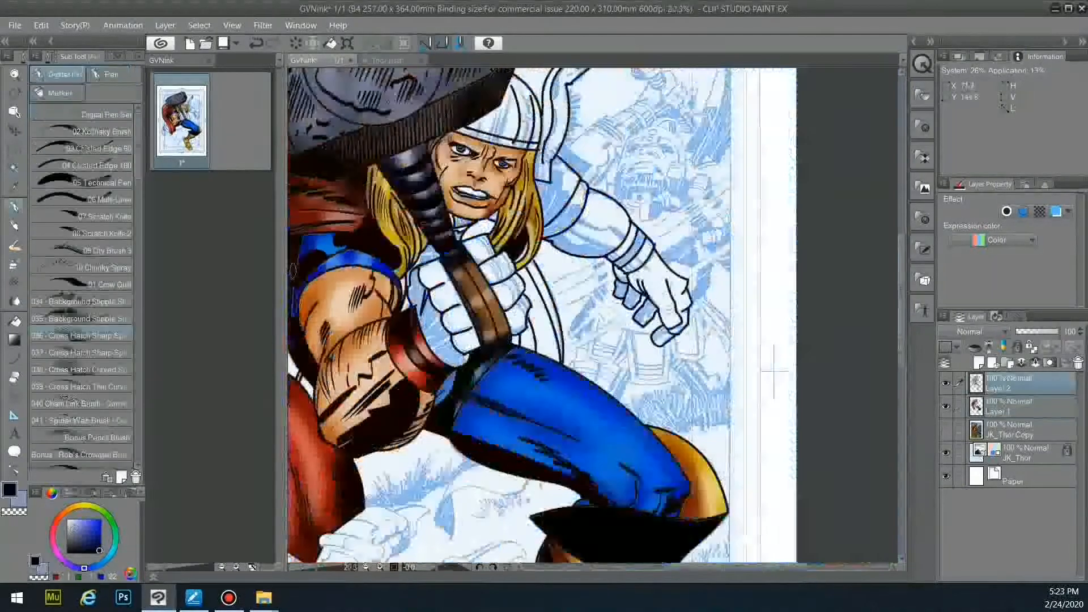
- Auto-select the helmet dome and band and fill them light periwinkle on Layer 1
{"action": "scroll", "coordinate": [448, 150], "scroll_direction": "up", "scroll_amount": 5}
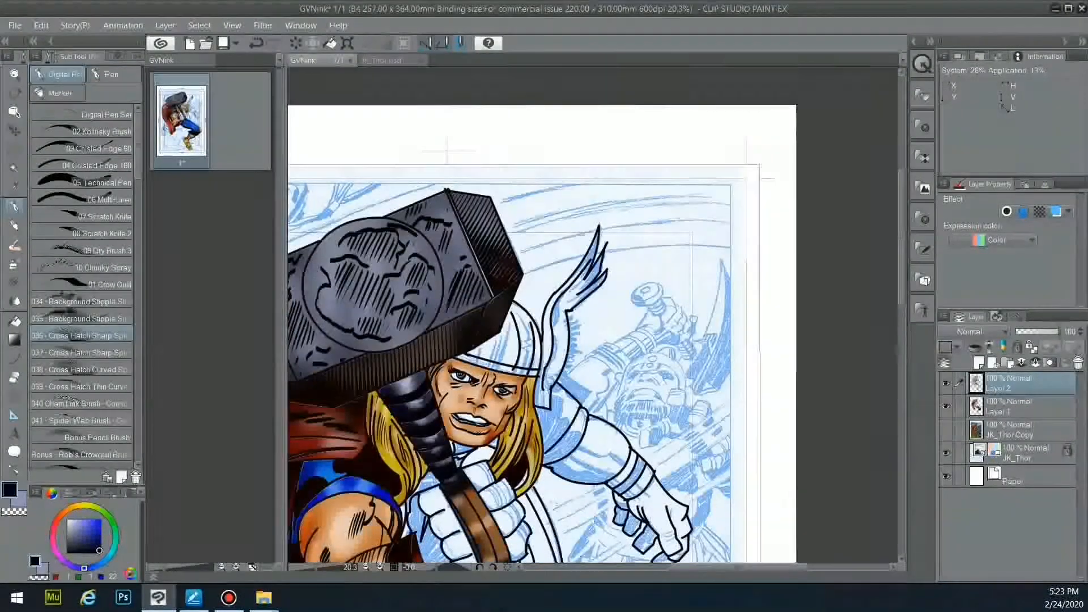
{"action": "key", "text": "w"}
{"action": "left_click", "coordinate": [504, 344]}
{"action": "left_click", "coordinate": [525, 371], "text": "shift"}
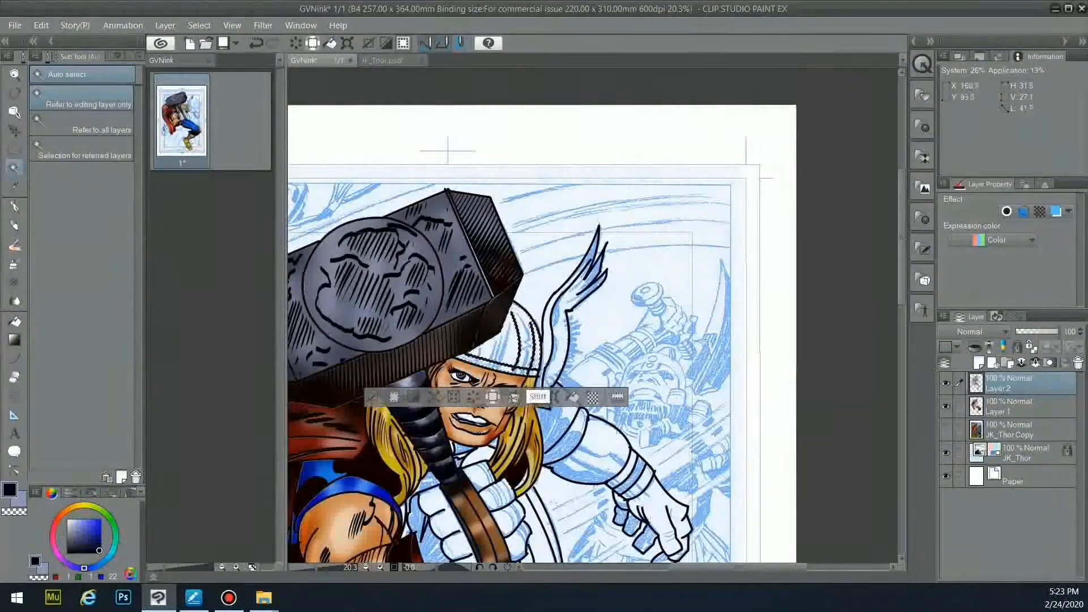
{"action": "left_click_drag", "start_coordinate": [82, 532], "coordinate": [75, 523]}
{"action": "left_click", "coordinate": [1005, 404]}
{"action": "key", "text": "g"}
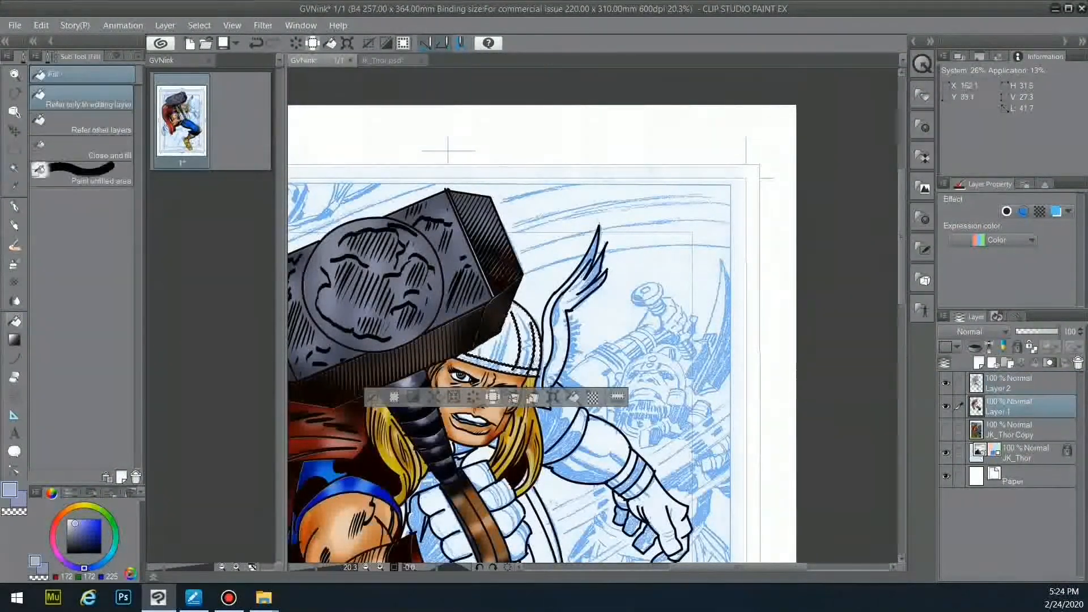
{"action": "left_click", "coordinate": [513, 352]}
- Shade the helmet dome darker blue-violet with the Shadow airbrush
{"action": "left_click", "coordinate": [14, 263]}
{"action": "left_click", "coordinate": [83, 175]}
{"action": "mouse_move", "coordinate": [517, 310]}
{"action": "left_mouse_down"}
{"action": "mouse_move", "coordinate": [513, 350]}
{"action": "mouse_move", "coordinate": [535, 323]}
{"action": "left_mouse_up"}
- Airbrush a lighter tone onto the dome with the Soft airbrush at size 100
{"action": "left_click", "coordinate": [82, 150]}
{"action": "left_click", "coordinate": [135, 57]}
{"action": "left_click", "coordinate": [122, 233]}
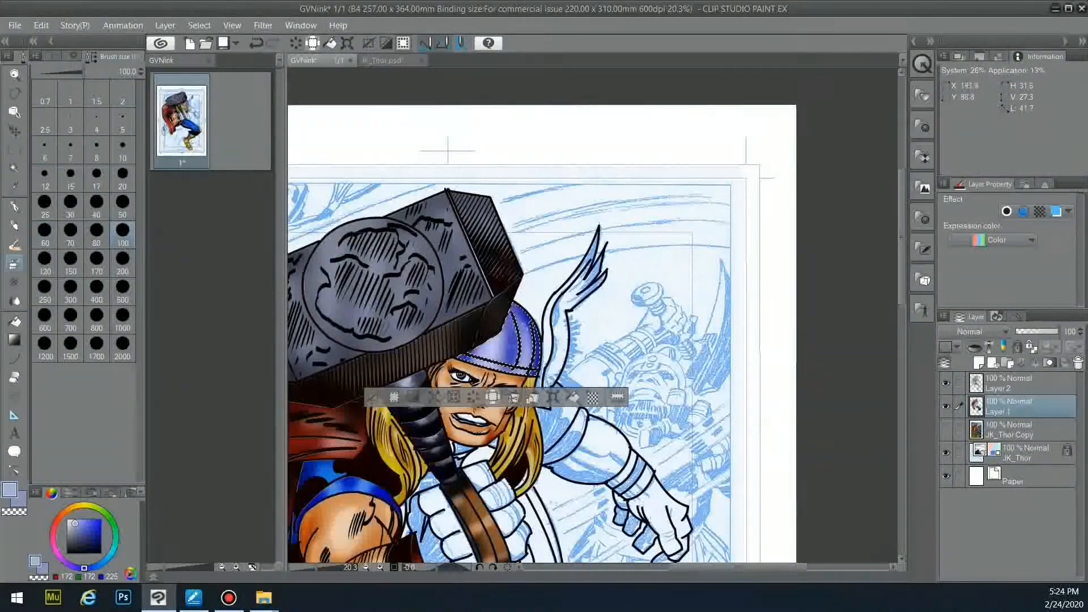
{"action": "left_click", "coordinate": [51, 56]}
{"action": "left_click", "coordinate": [82, 123]}
{"action": "left_click", "coordinate": [70, 522]}
{"action": "left_click_drag", "start_coordinate": [498, 336], "coordinate": [493, 343]}
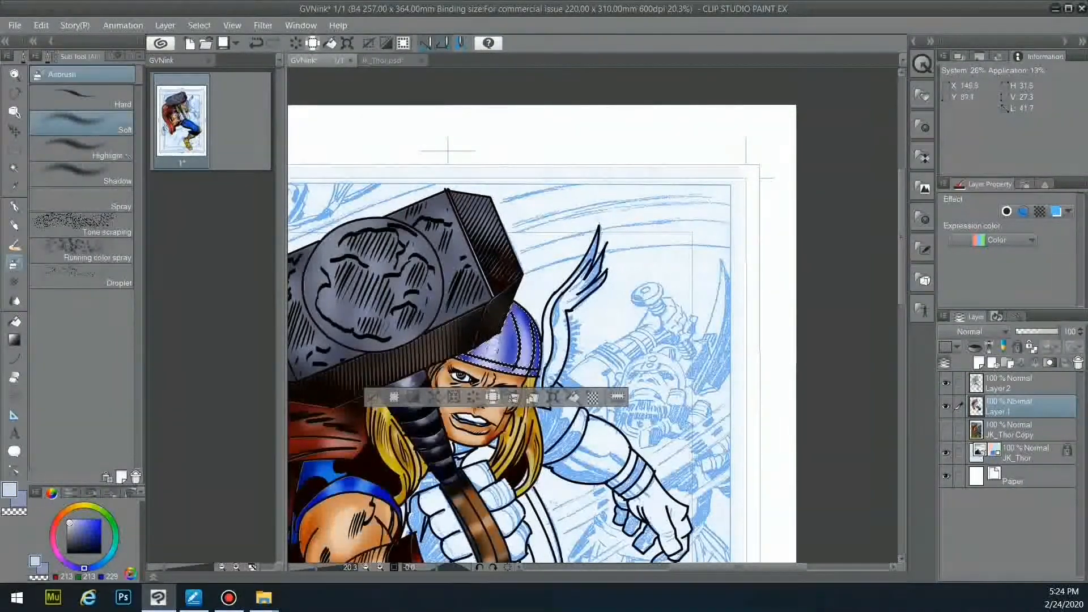
- Select the helmet wing from Layer 2 and darken it tip to base on Layer 1
{"action": "key", "text": "x"}
{"action": "left_click", "coordinate": [1017, 384]}
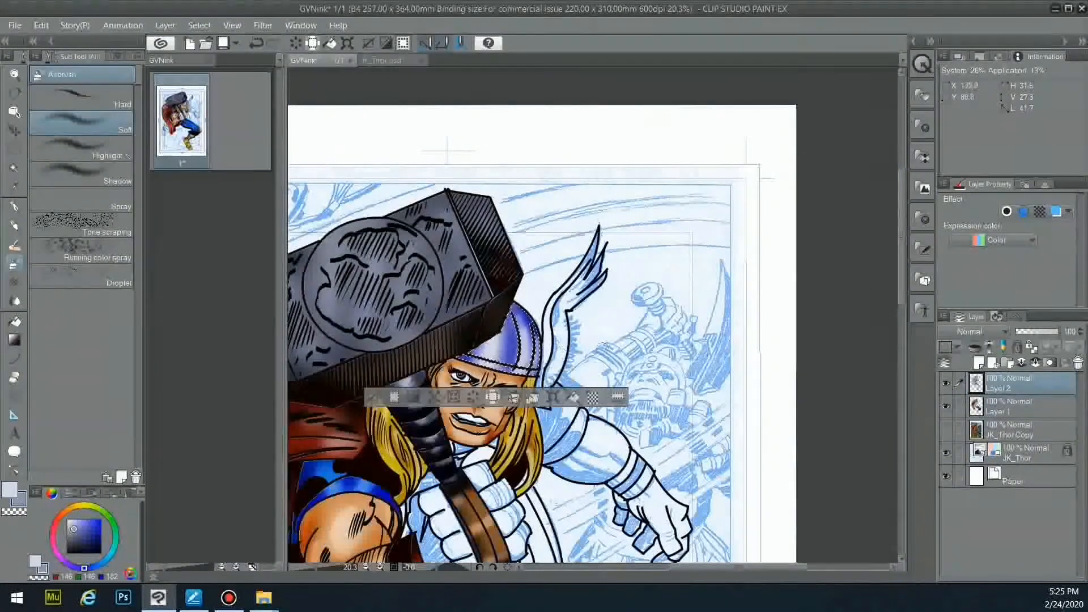
{"action": "key", "text": "w"}
{"action": "left_click", "coordinate": [558, 347], "text": "shift"}
{"action": "key", "text": "g"}
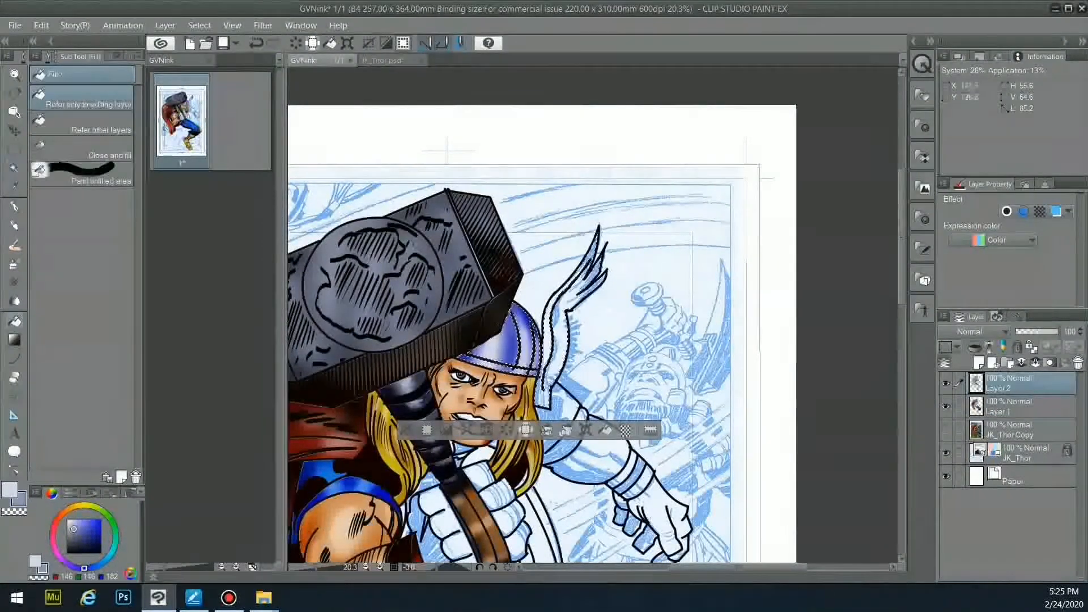
{"action": "left_click", "coordinate": [1018, 407]}
{"action": "key", "text": "b"}
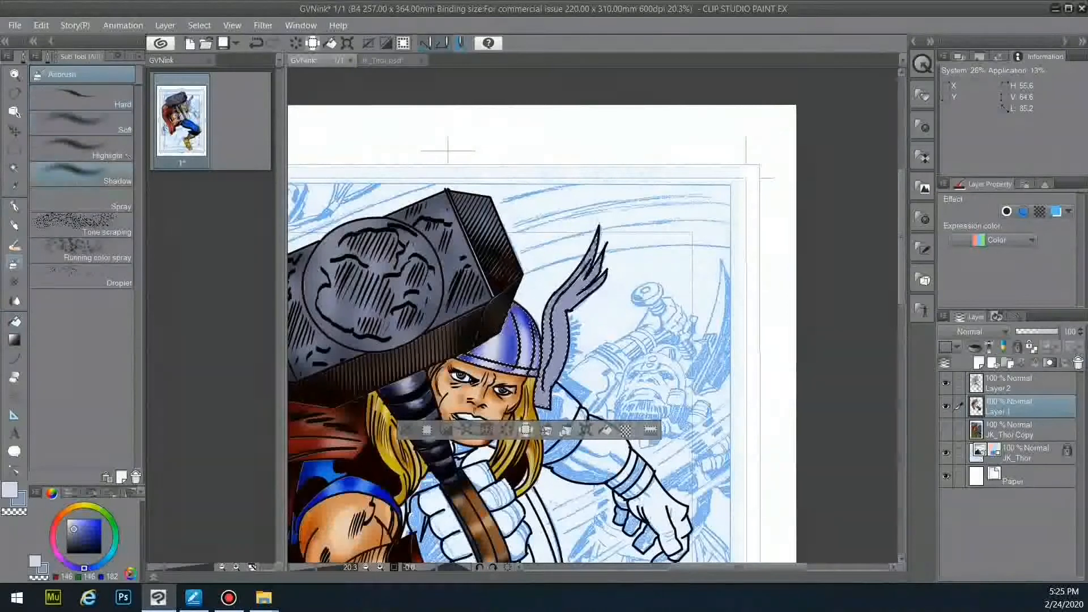
{"action": "left_click_drag", "start_coordinate": [592, 268], "coordinate": [554, 407]}
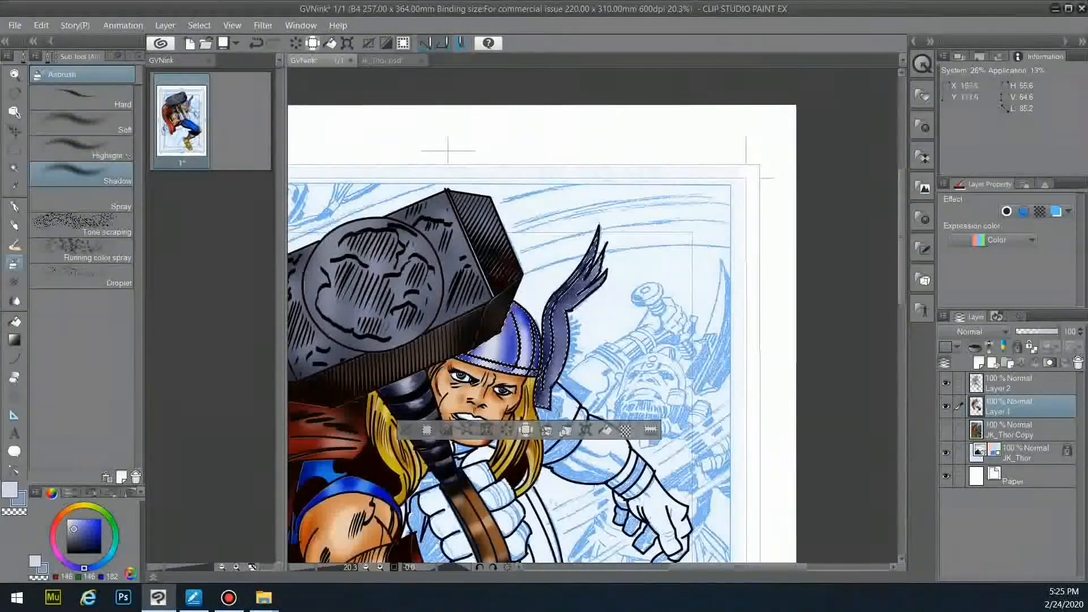
- Add a soft size-50 highlight along the wing and trim, then undo it
{"action": "left_click", "coordinate": [116, 123]}
{"action": "left_click", "coordinate": [10, 490]}
{"action": "left_click", "coordinate": [135, 56]}
{"action": "left_click", "coordinate": [123, 178]}
{"action": "left_click", "coordinate": [122, 206]}
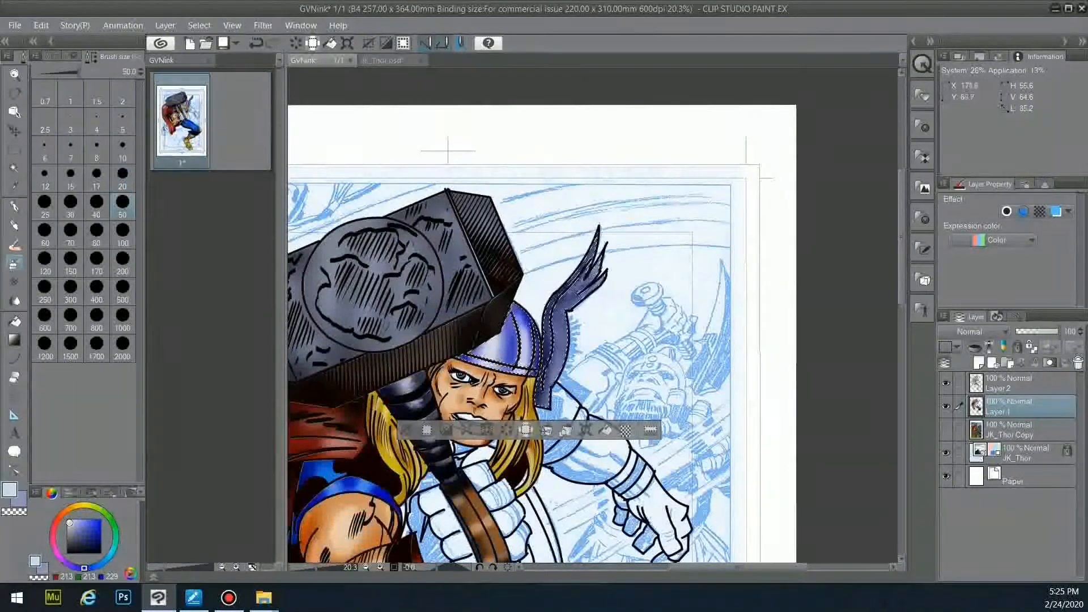
{"action": "left_click_drag", "start_coordinate": [593, 269], "coordinate": [548, 384]}
{"action": "left_click_drag", "start_coordinate": [522, 323], "coordinate": [528, 365]}
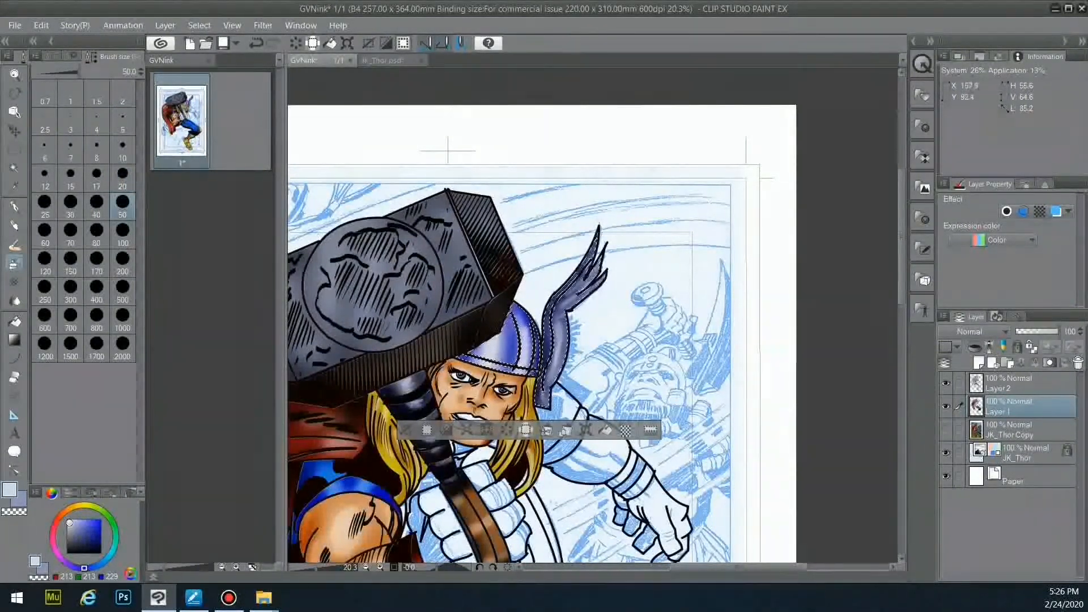
{"action": "key", "text": "ctrl+z"}
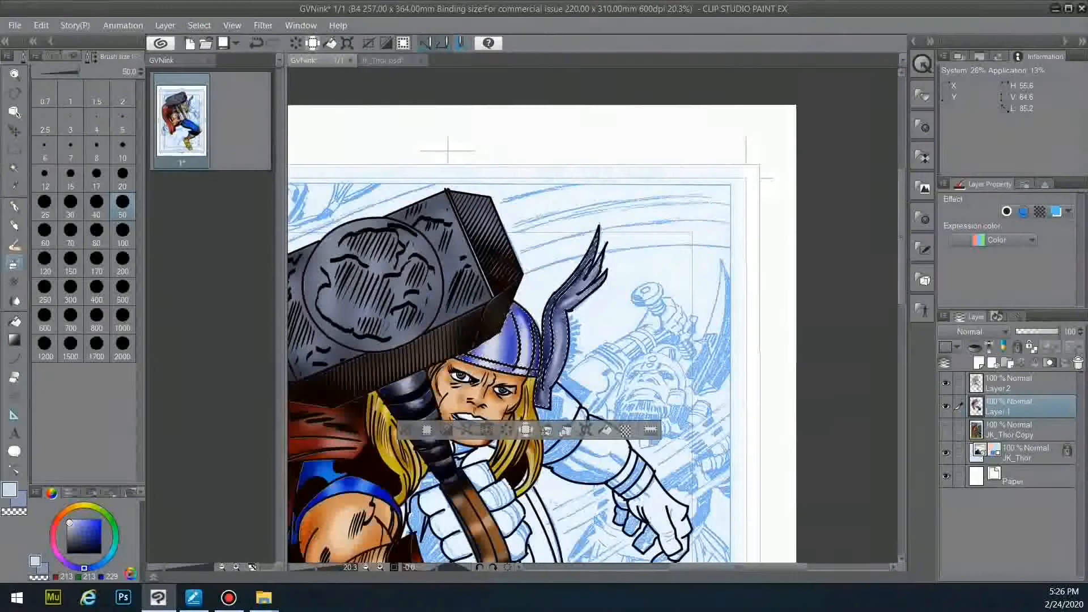
- Darken the wing's upper strands and the dome with the Shadow airbrush, then deselect
{"action": "left_click", "coordinate": [53, 56]}
{"action": "left_click", "coordinate": [82, 174]}
{"action": "key", "text": "x"}
{"action": "left_click_drag", "start_coordinate": [575, 307], "coordinate": [611, 248]}
{"action": "left_click_drag", "start_coordinate": [509, 348], "coordinate": [521, 298]}
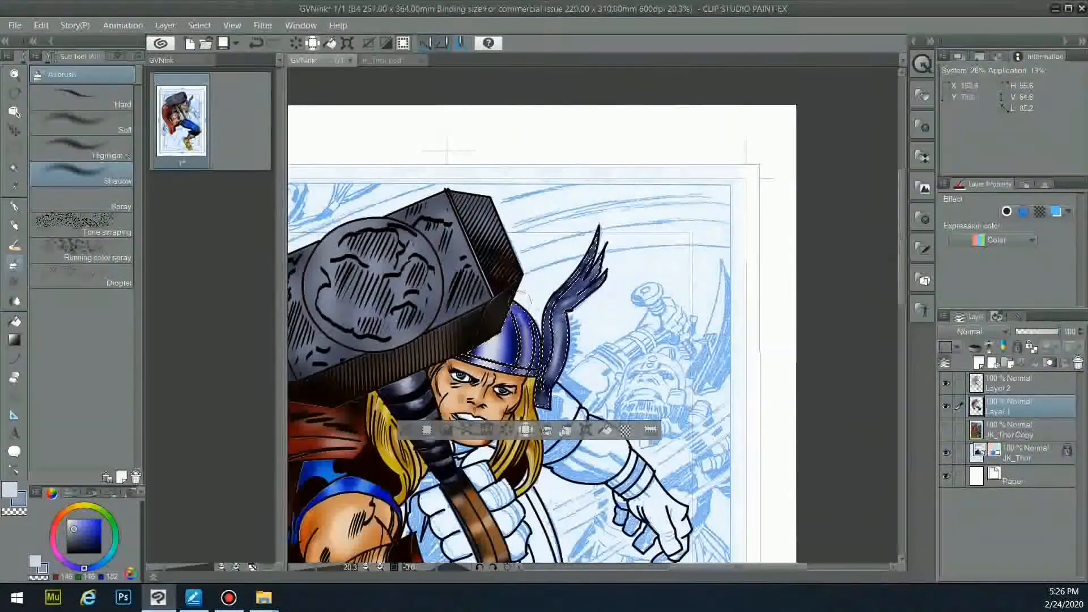
{"action": "key", "text": "ctrl+d"}
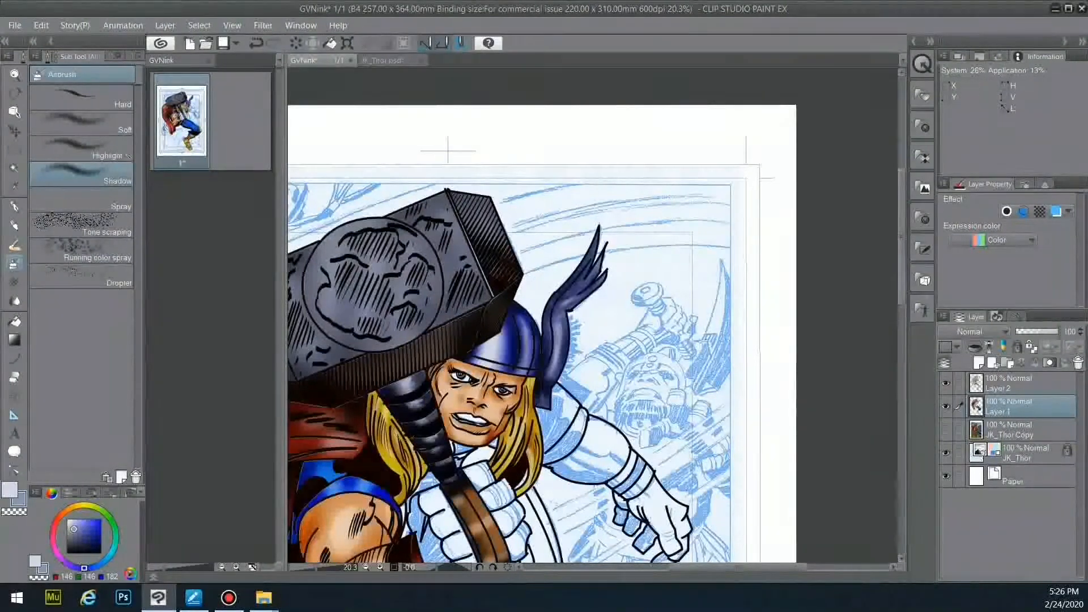
{"action": "scroll", "coordinate": [888, 287], "scroll_direction": "down", "scroll_amount": 4}
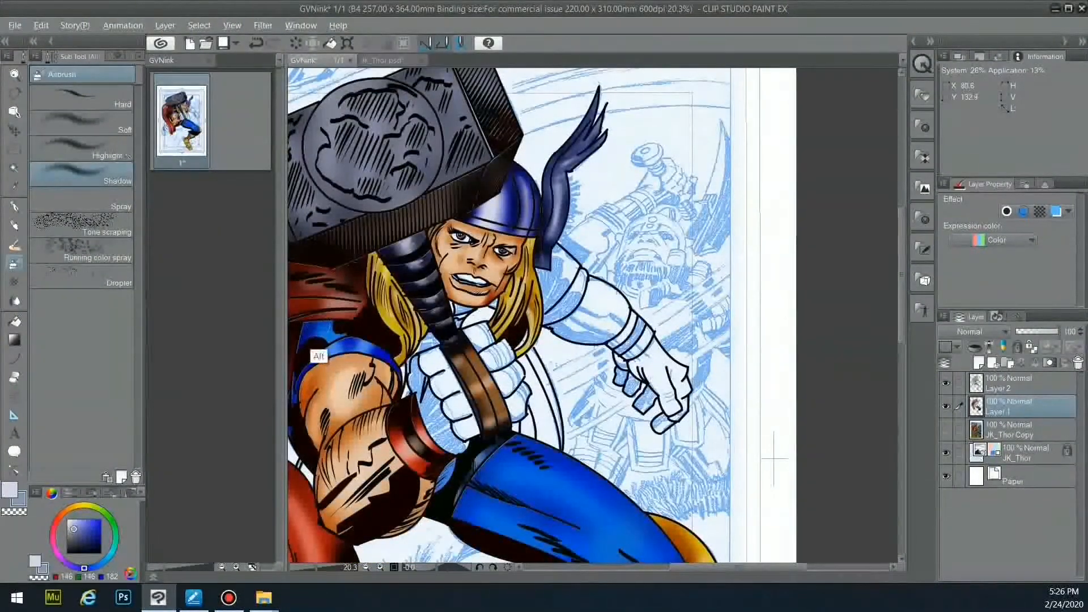
- Pick the armband blue and auto-select the shoulder area beside the hair on Layer 2
{"action": "left_click", "coordinate": [318, 356], "text": "alt"}
{"action": "left_click", "coordinate": [15, 322]}
{"action": "left_click", "coordinate": [1020, 383]}
{"action": "key", "text": "w"}
{"action": "left_click", "coordinate": [562, 288]}
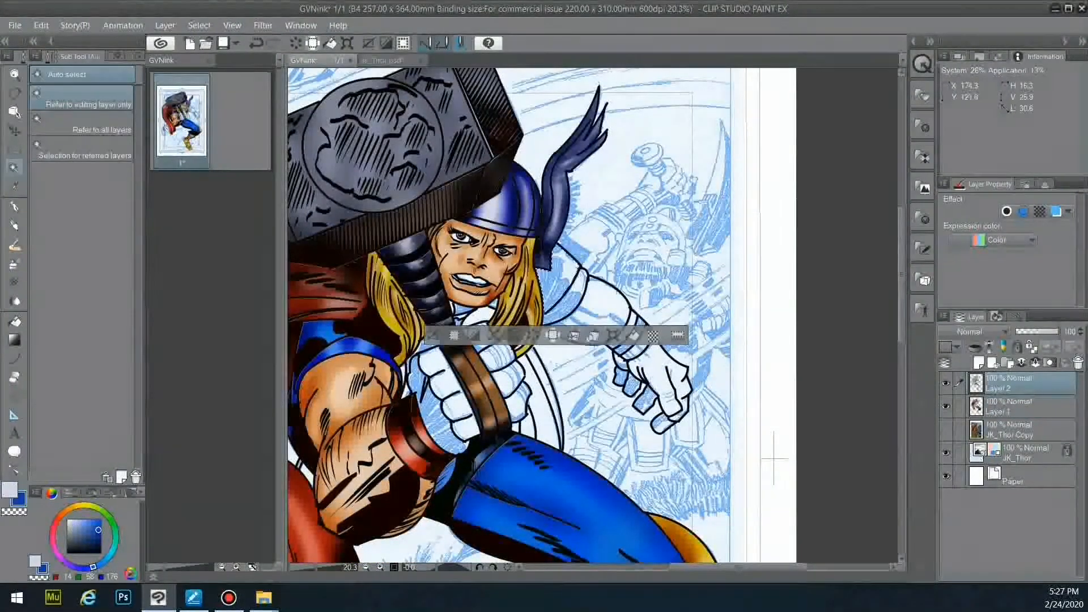
{"action": "key", "text": "g"}
{"action": "left_click", "coordinate": [561, 272]}
- Try the highlight and soft airbrushes with lighter blue and orange, undoing the extra selection
{"action": "key", "text": "b"}
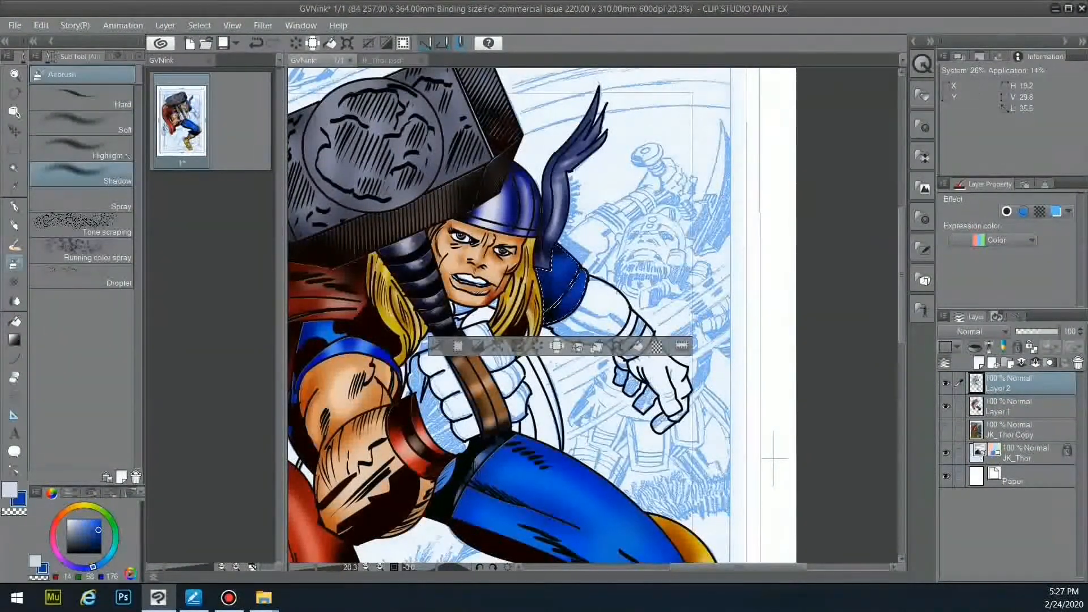
{"action": "left_click", "coordinate": [82, 148]}
{"action": "left_click", "coordinate": [83, 526]}
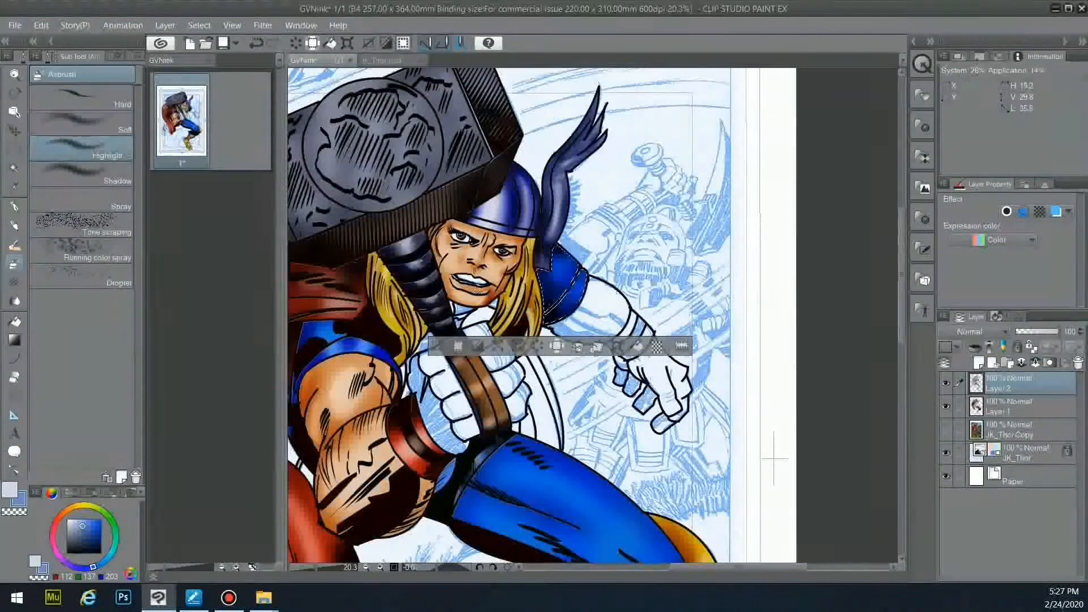
{"action": "left_click", "coordinate": [83, 123]}
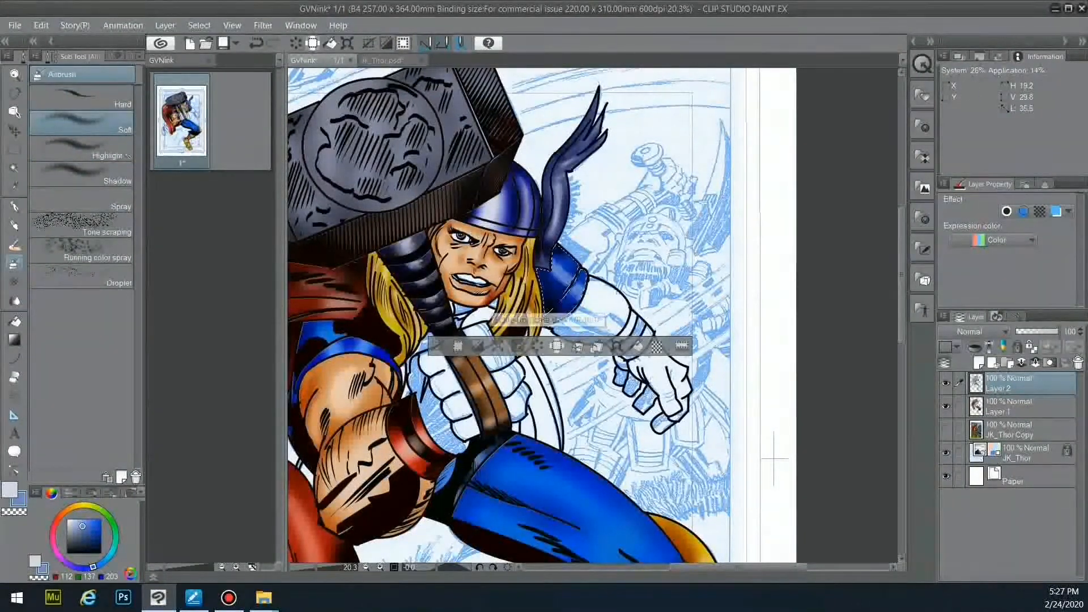
{"action": "left_click", "coordinate": [321, 429], "text": "alt"}
{"action": "left_click", "coordinate": [15, 321]}
{"action": "left_click", "coordinate": [15, 168]}
{"action": "key", "text": "ctrl+z"}
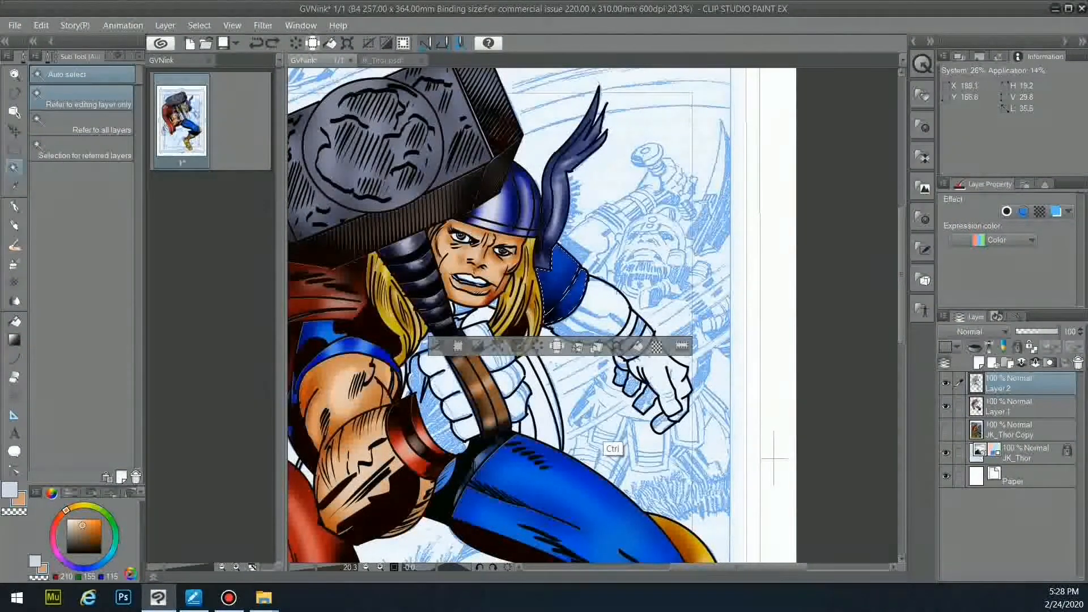
- Fill the shoulder pad right of the hair blue on Layer 1
{"action": "left_click", "coordinate": [10, 490]}
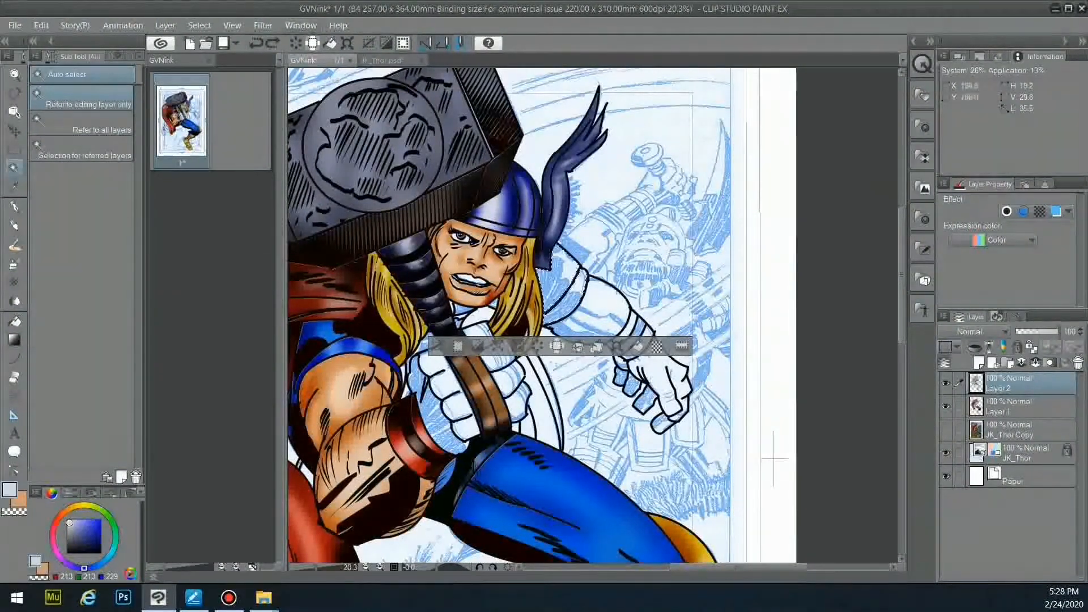
{"action": "left_click", "coordinate": [1015, 407]}
{"action": "left_click", "coordinate": [328, 353], "text": "alt"}
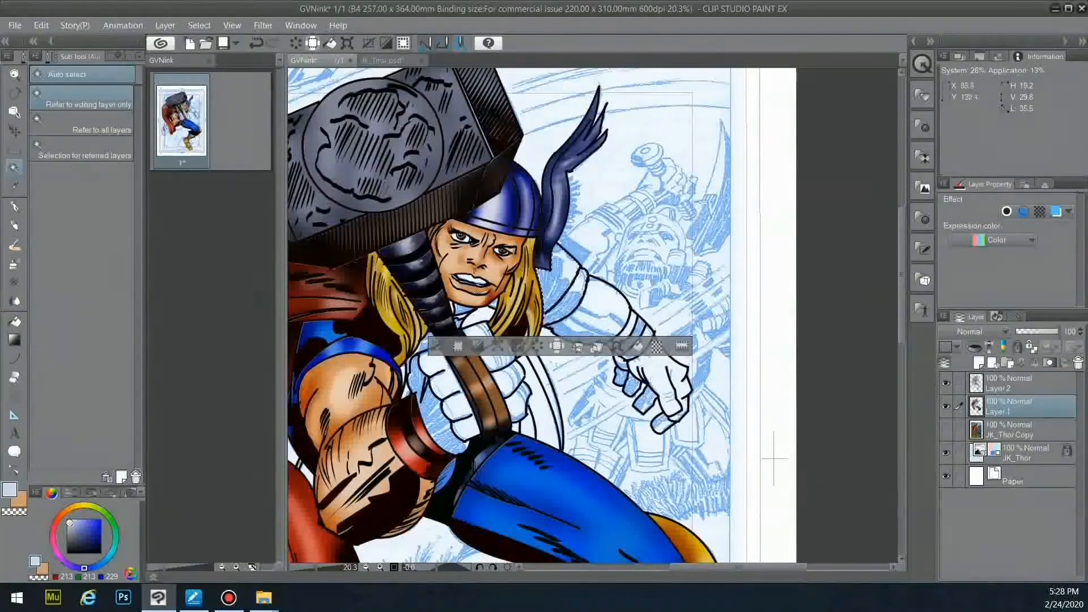
{"action": "key", "text": "g"}
{"action": "left_click", "coordinate": [335, 354], "text": "alt"}
{"action": "left_click", "coordinate": [566, 264]}
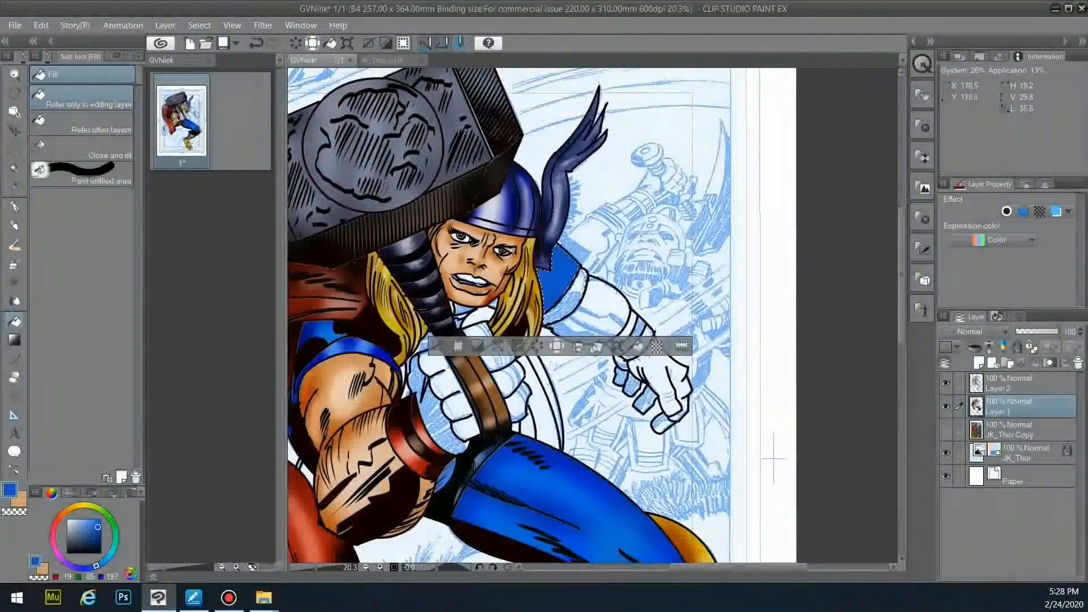
- Set up the Shadow, then Highlight airbrush with lighter blue at size 200
{"action": "left_click", "coordinate": [14, 263]}
{"action": "left_click", "coordinate": [117, 56]}
{"action": "left_click", "coordinate": [50, 57]}
{"action": "left_click", "coordinate": [82, 174]}
{"action": "left_click", "coordinate": [127, 155]}
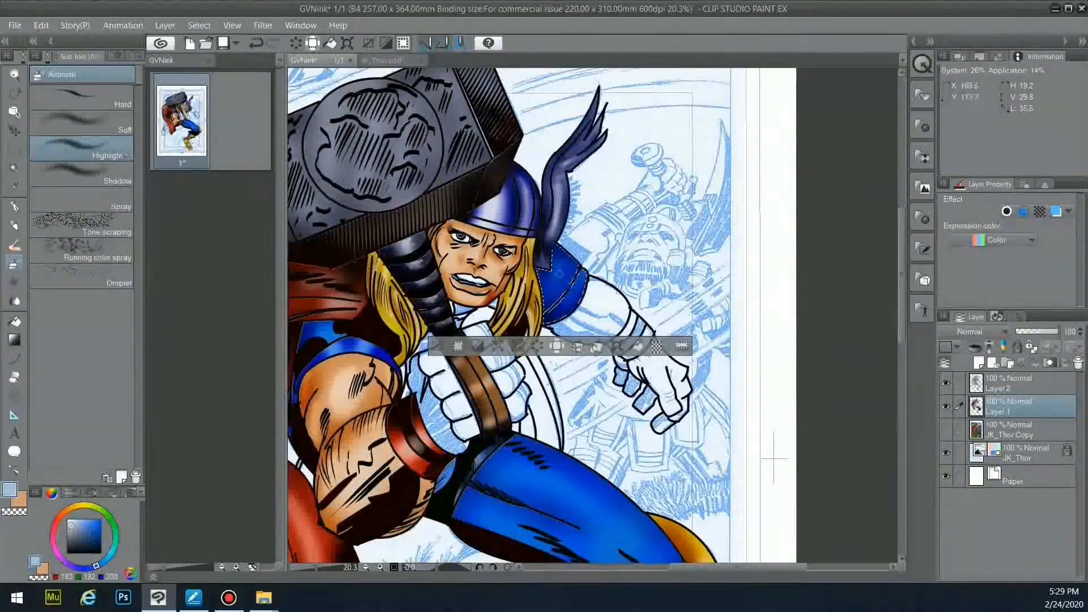
{"action": "left_click", "coordinate": [133, 56]}
{"action": "left_click", "coordinate": [122, 264]}
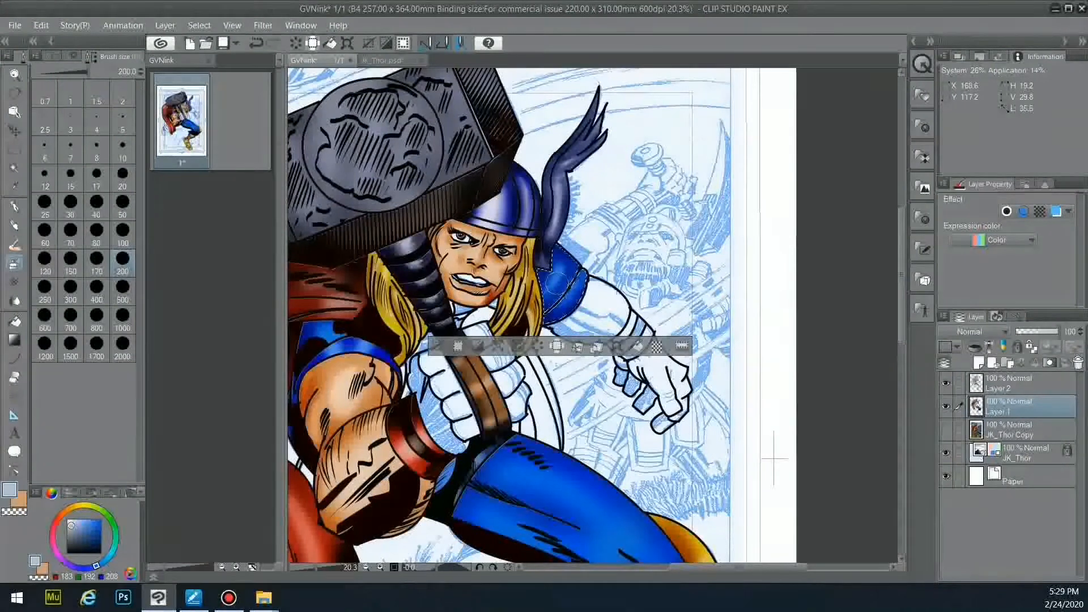
- Deselect, then auto-select the upper arm, wrist and fingers on Layer 2
{"action": "key", "text": "ctrl+d"}
{"action": "left_click", "coordinate": [1021, 384]}
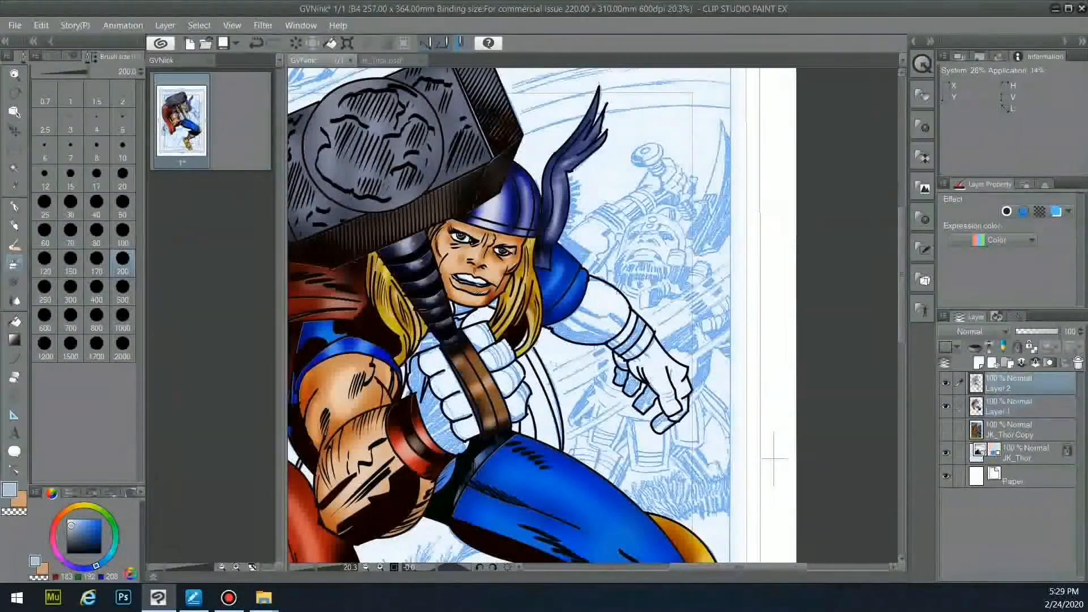
{"action": "left_click", "coordinate": [14, 168]}
{"action": "left_click", "coordinate": [595, 306]}
{"action": "left_click", "coordinate": [658, 352]}
{"action": "left_click", "coordinate": [622, 363]}
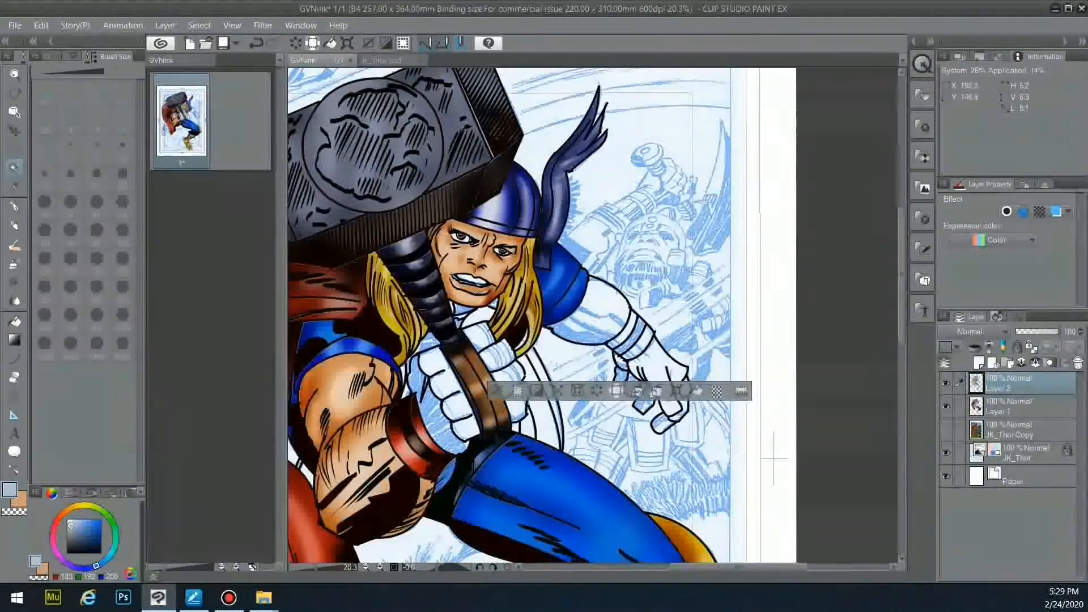
{"action": "left_click", "coordinate": [677, 423], "text": "shift"}
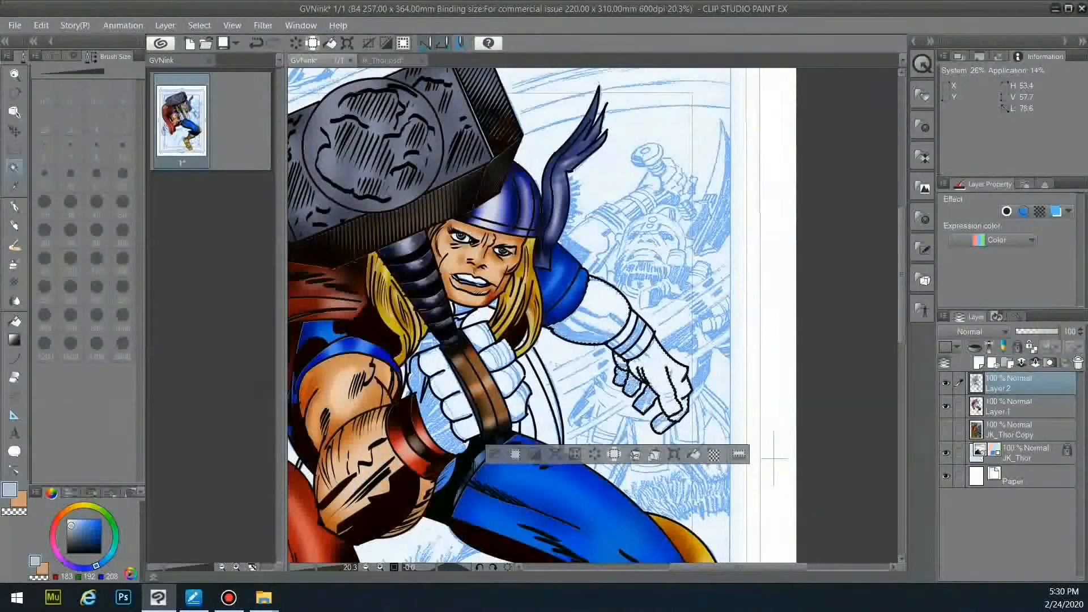
- Fill the selected arm and hand with orange skin tone on Layer 1
{"action": "left_click", "coordinate": [14, 321]}
{"action": "left_click", "coordinate": [1022, 406]}
{"action": "left_click", "coordinate": [21, 501]}
{"action": "left_click", "coordinate": [612, 314]}
{"action": "left_click_drag", "start_coordinate": [631, 388], "coordinate": [664, 424]}
- Airbrush darker shading on the fingers and back of the hand, then choose Highlight with lighter skin at size 200
{"action": "key", "text": "b"}
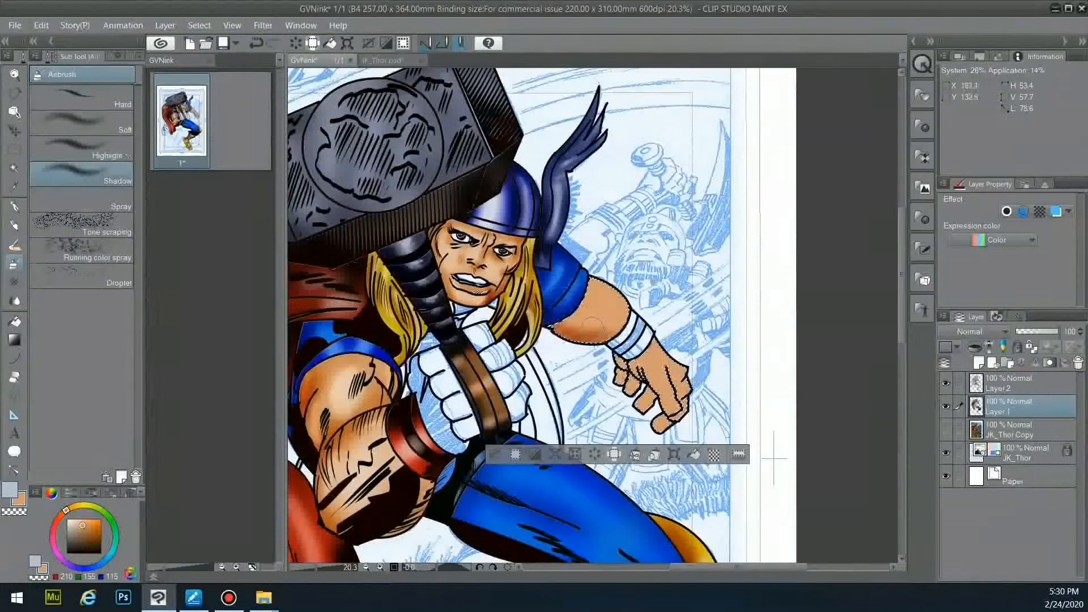
{"action": "left_click_drag", "start_coordinate": [640, 399], "coordinate": [657, 425]}
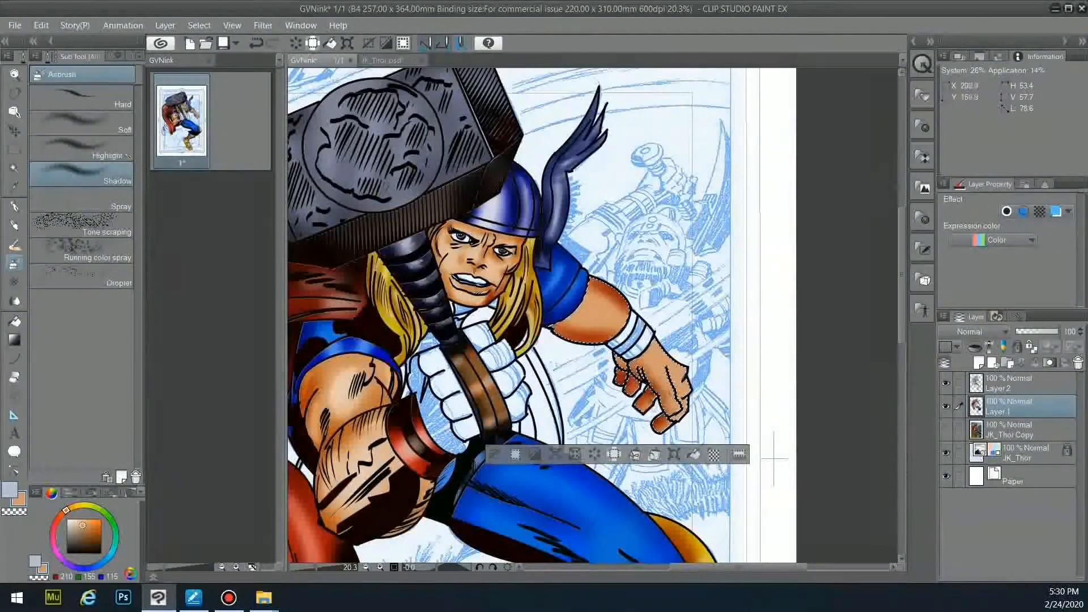
{"action": "left_click_drag", "start_coordinate": [657, 347], "coordinate": [691, 391]}
{"action": "left_click", "coordinate": [85, 149]}
{"action": "left_click", "coordinate": [75, 523]}
{"action": "left_click", "coordinate": [137, 55]}
{"action": "left_click", "coordinate": [122, 259]}
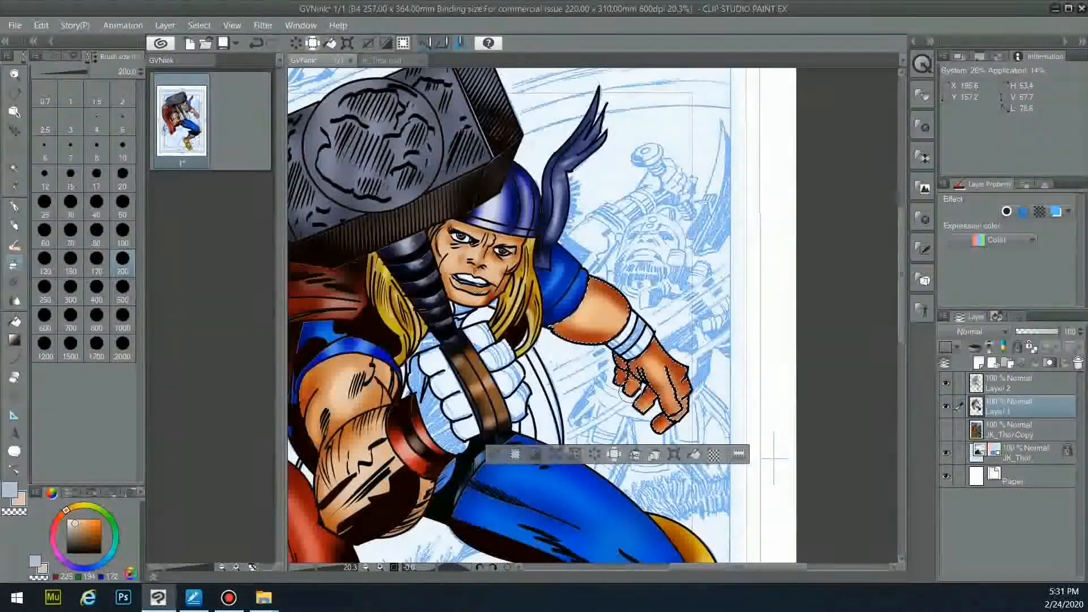
- Switch to the soft airbrush at size 100, then return to Fill on Layer 2
{"action": "left_click", "coordinate": [52, 56]}
{"action": "left_click", "coordinate": [85, 121]}
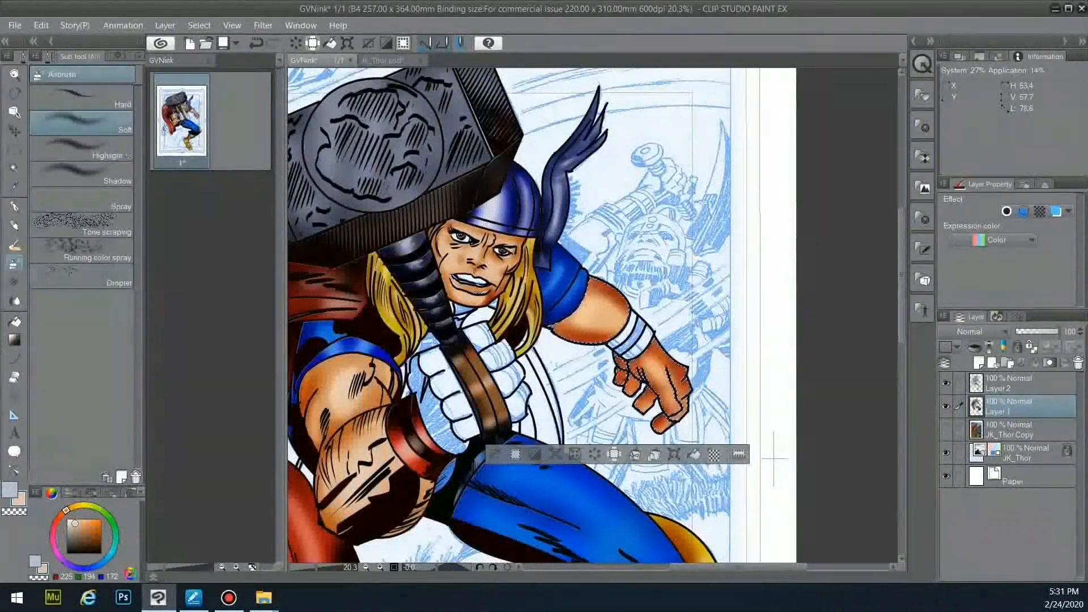
{"action": "left_click", "coordinate": [132, 56]}
{"action": "left_click", "coordinate": [123, 231]}
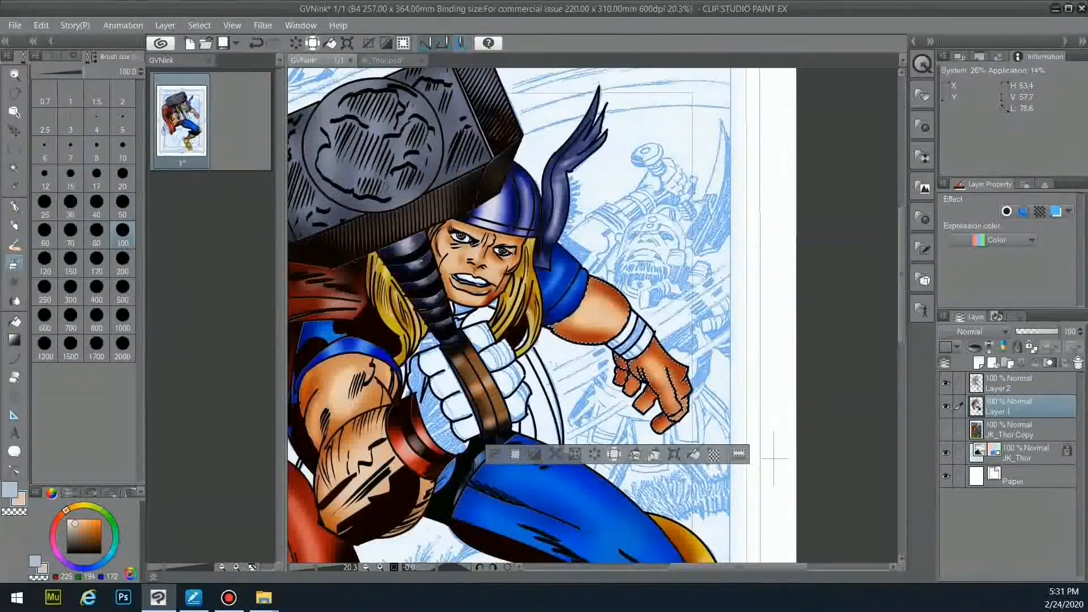
{"action": "left_click", "coordinate": [52, 56]}
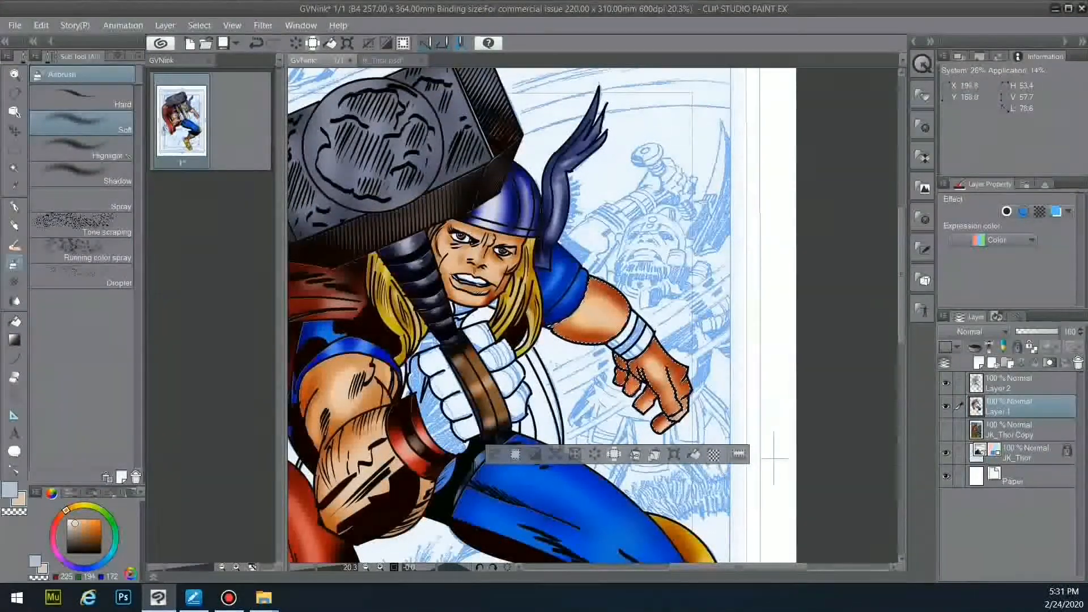
{"action": "left_click", "coordinate": [15, 321]}
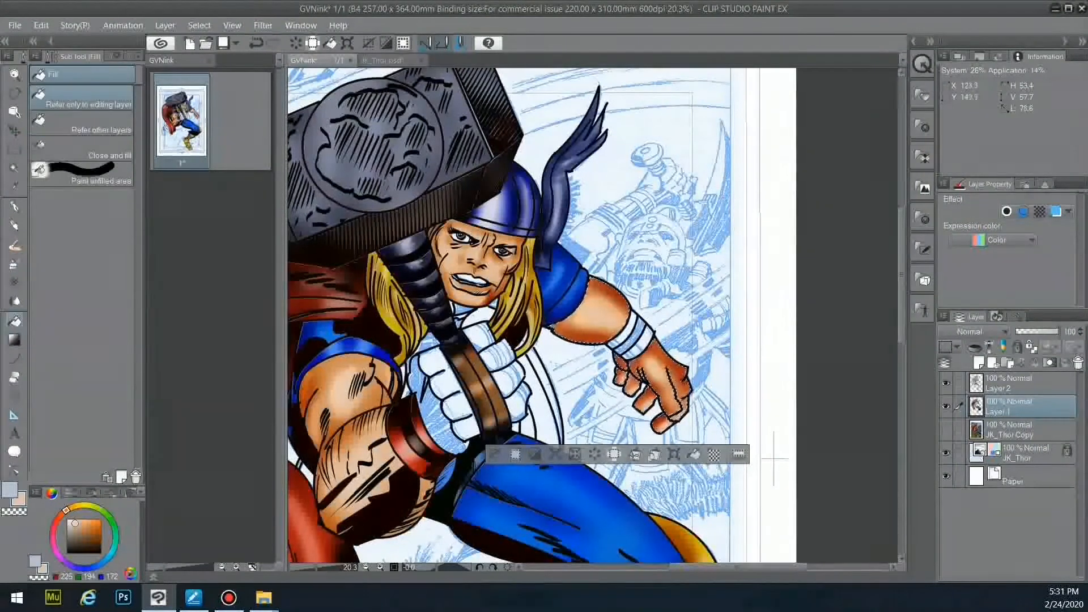
{"action": "left_click", "coordinate": [1014, 384]}
- Auto-select Thor's fist on the line art and fill its fingers with skin colour
{"action": "left_click", "coordinate": [14, 168]}
{"action": "left_click", "coordinate": [482, 424]}
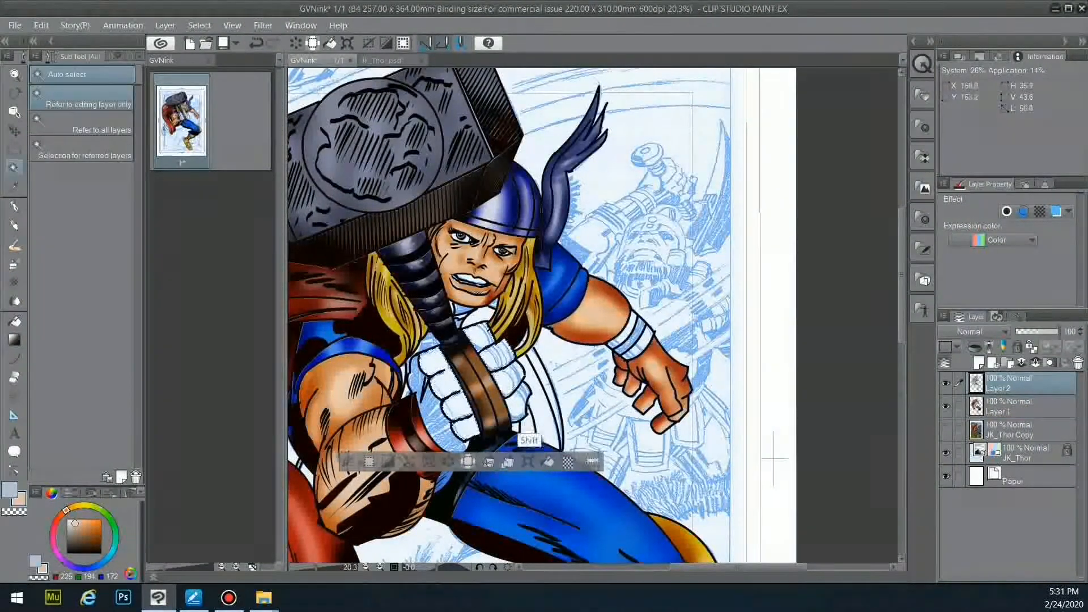
{"action": "left_click", "coordinate": [15, 321]}
{"action": "left_click", "coordinate": [1014, 407]}
{"action": "left_click", "coordinate": [439, 364]}
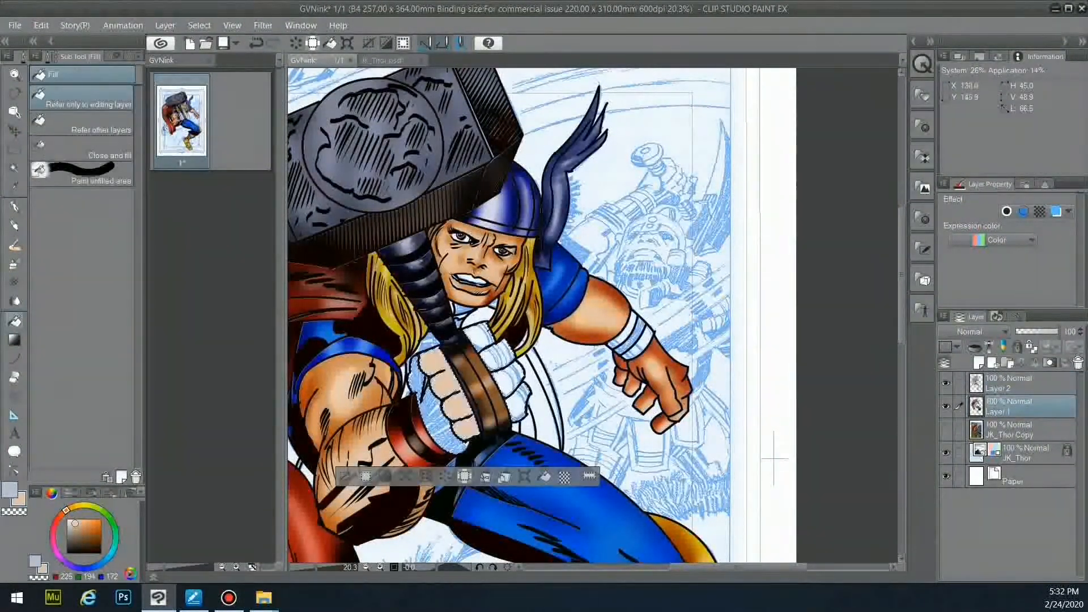
- Shade the fist's fingers and palm with the Shadow airbrush
{"action": "left_click", "coordinate": [15, 265]}
{"action": "left_click", "coordinate": [85, 175]}
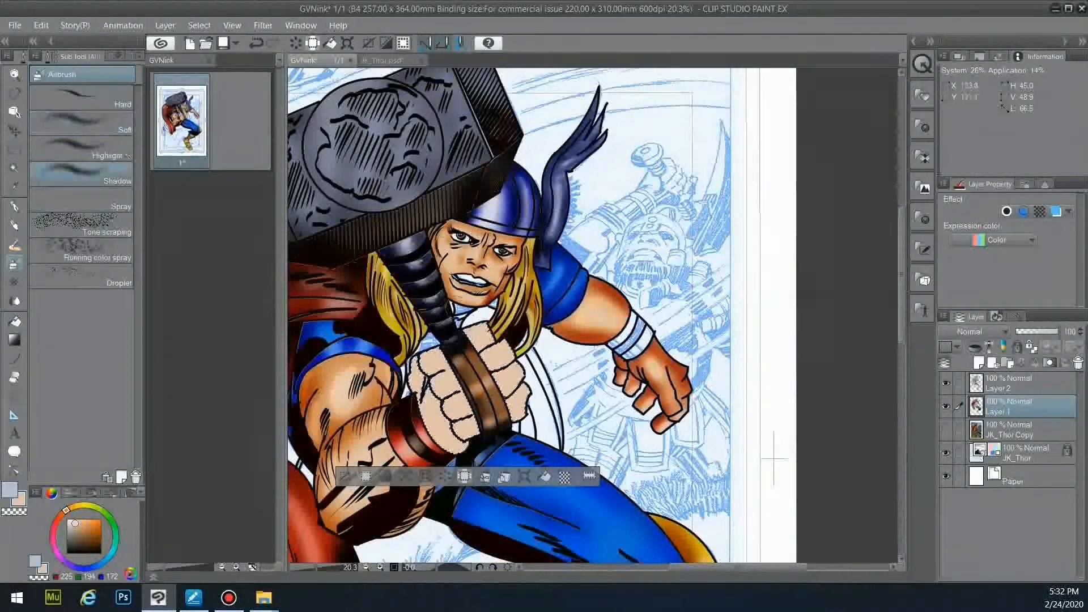
{"action": "mouse_move", "coordinate": [483, 330]}
{"action": "left_mouse_down"}
{"action": "mouse_move", "coordinate": [524, 371]}
{"action": "mouse_move", "coordinate": [517, 416]}
{"action": "left_mouse_up"}
{"action": "left_click_drag", "start_coordinate": [425, 396], "coordinate": [456, 448]}
{"action": "left_click_drag", "start_coordinate": [425, 368], "coordinate": [456, 405]}
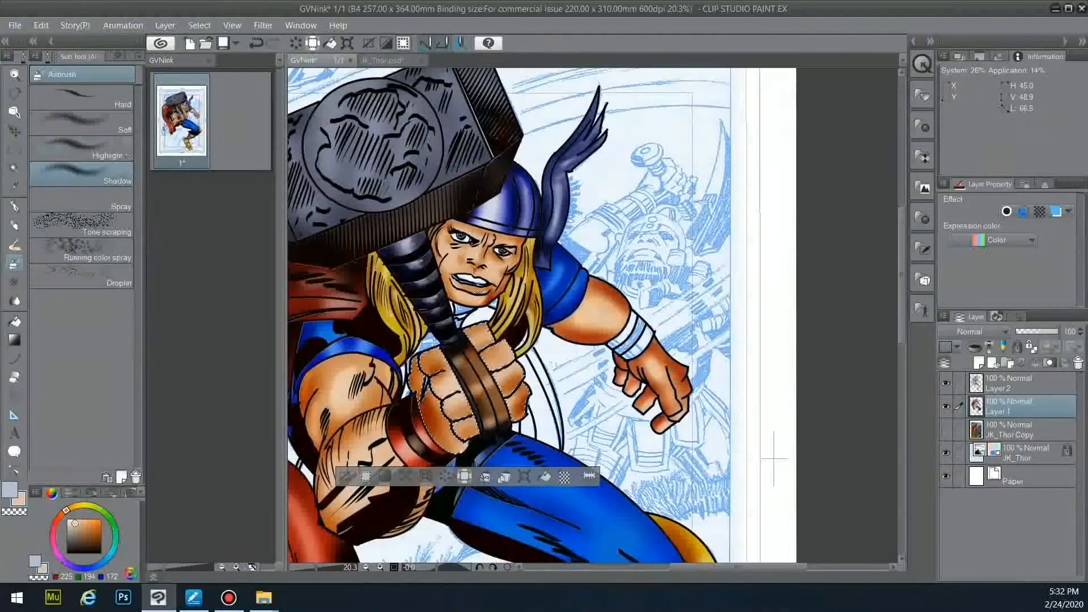
- Deepen the finger shading with a darker brown, then deselect the fist
{"action": "left_click", "coordinate": [128, 155]}
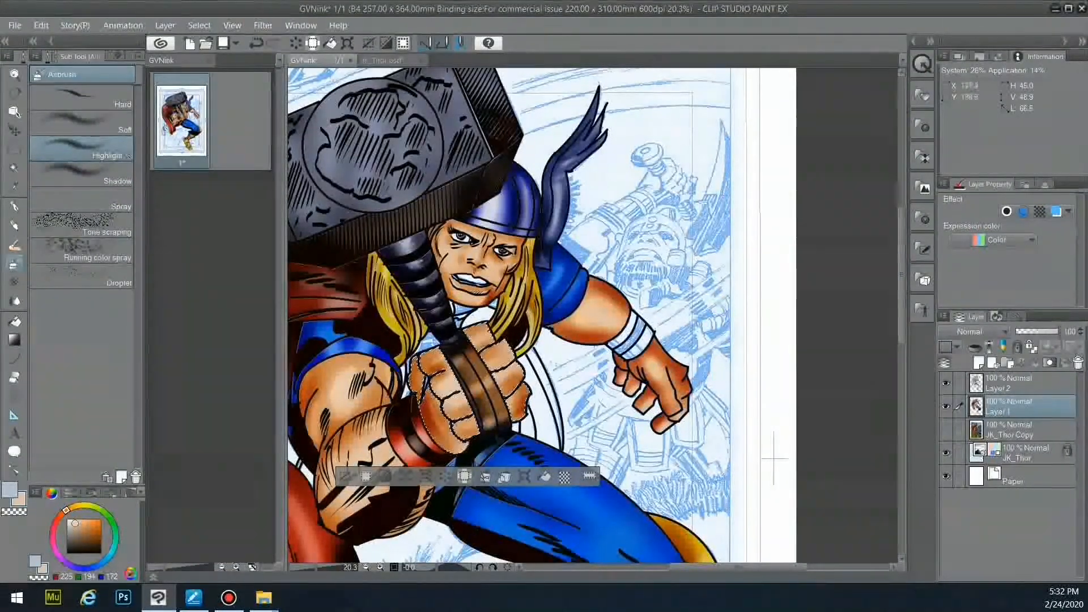
{"action": "left_click", "coordinate": [116, 177]}
{"action": "left_click", "coordinate": [470, 373], "text": "alt"}
{"action": "left_click_drag", "start_coordinate": [451, 391], "coordinate": [477, 435]}
{"action": "left_click_drag", "start_coordinate": [528, 394], "coordinate": [513, 420]}
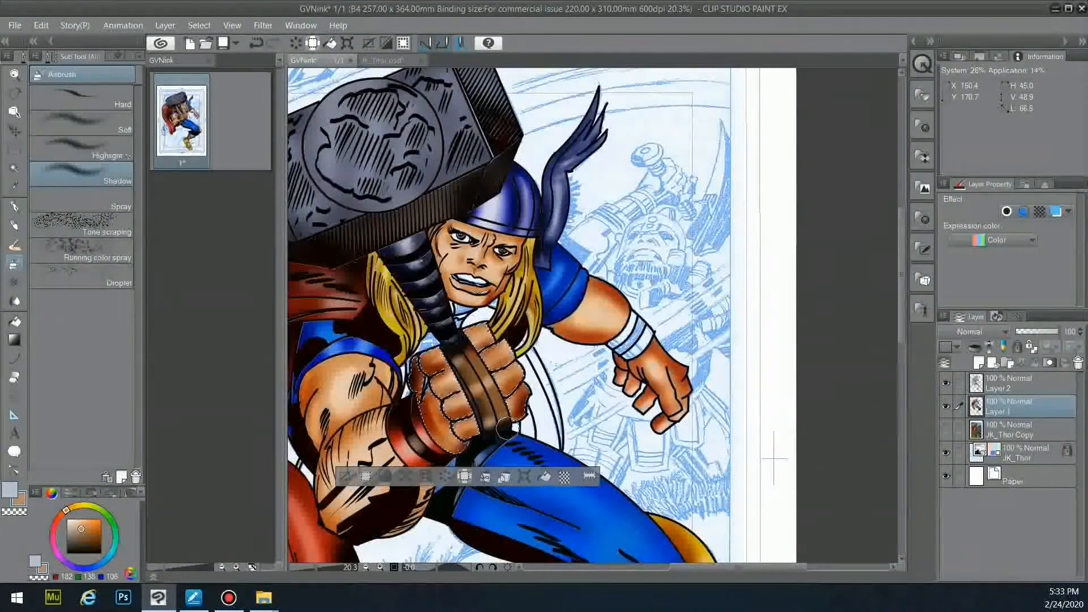
{"action": "key", "text": "ctrl+d"}
- Hide the colours and ink a black stroke on the strap below the fist on Layer 2
{"action": "left_click", "coordinate": [946, 407]}
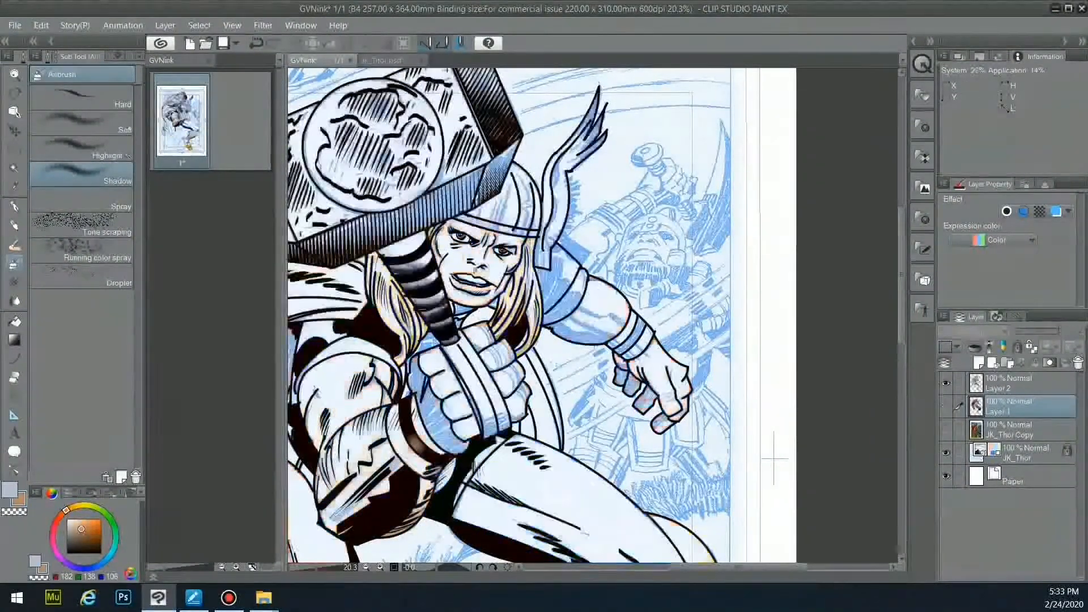
{"action": "key", "text": "p"}
{"action": "left_click", "coordinate": [1014, 384]}
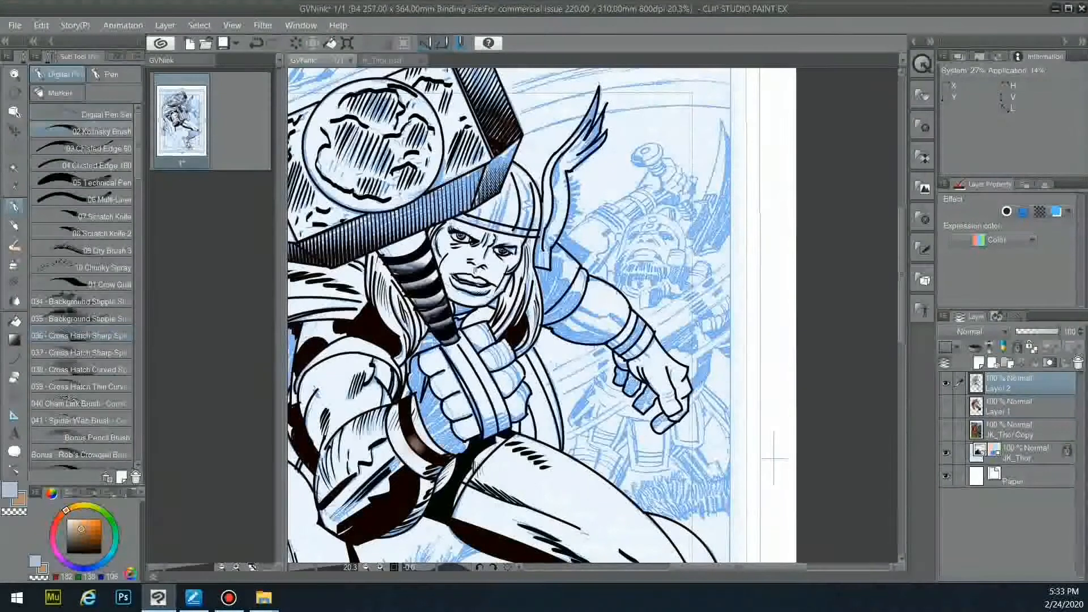
{"action": "left_click", "coordinate": [99, 551]}
{"action": "left_click_drag", "start_coordinate": [486, 434], "coordinate": [505, 416]}
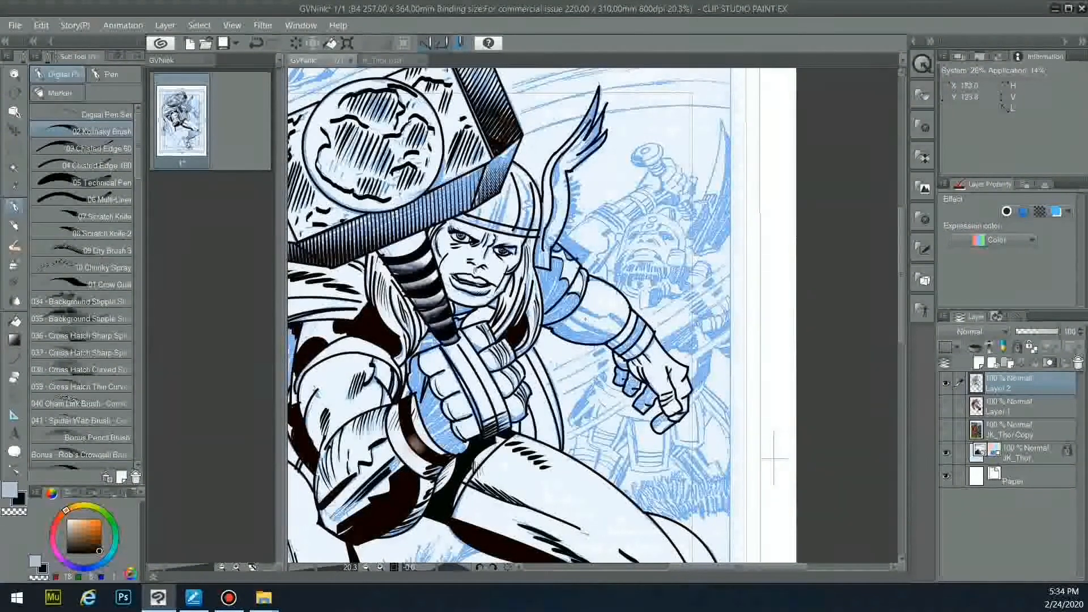
- Fill the glove and the shoulder beside the hair solid black
{"action": "key", "text": "w"}
{"action": "left_click", "coordinate": [433, 428]}
{"action": "key", "text": "g"}
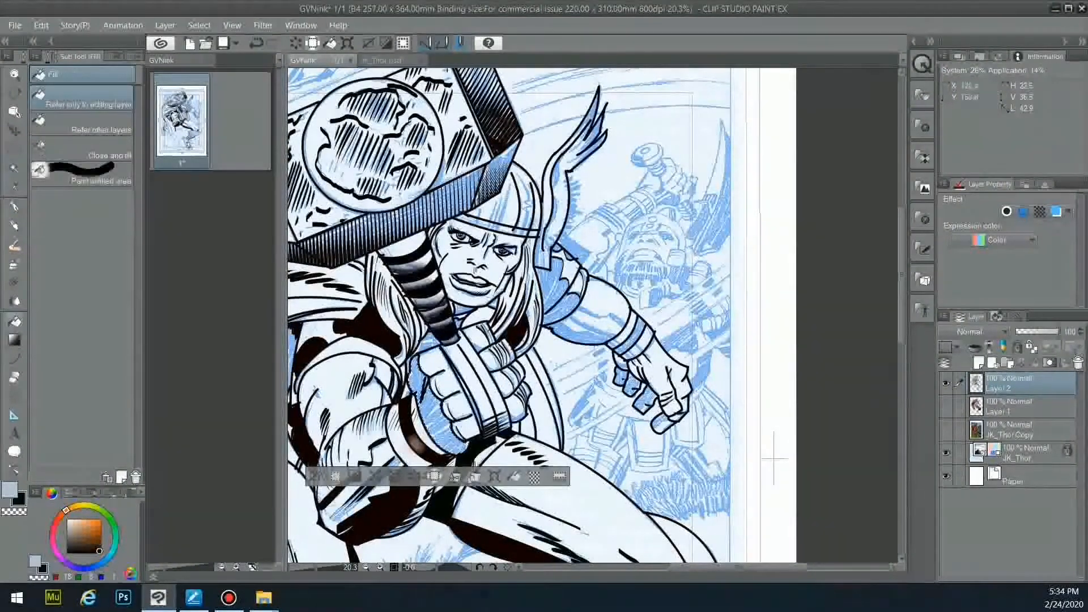
{"action": "left_click", "coordinate": [447, 431]}
{"action": "key", "text": "w"}
{"action": "left_click", "coordinate": [557, 291]}
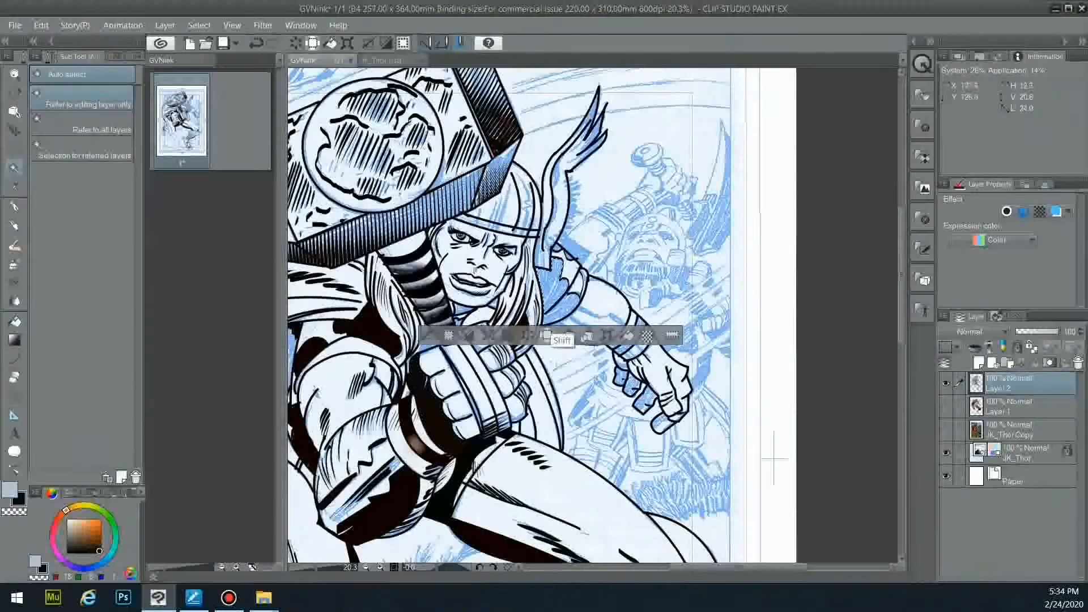
{"action": "key", "text": "g"}
{"action": "left_click", "coordinate": [557, 291]}
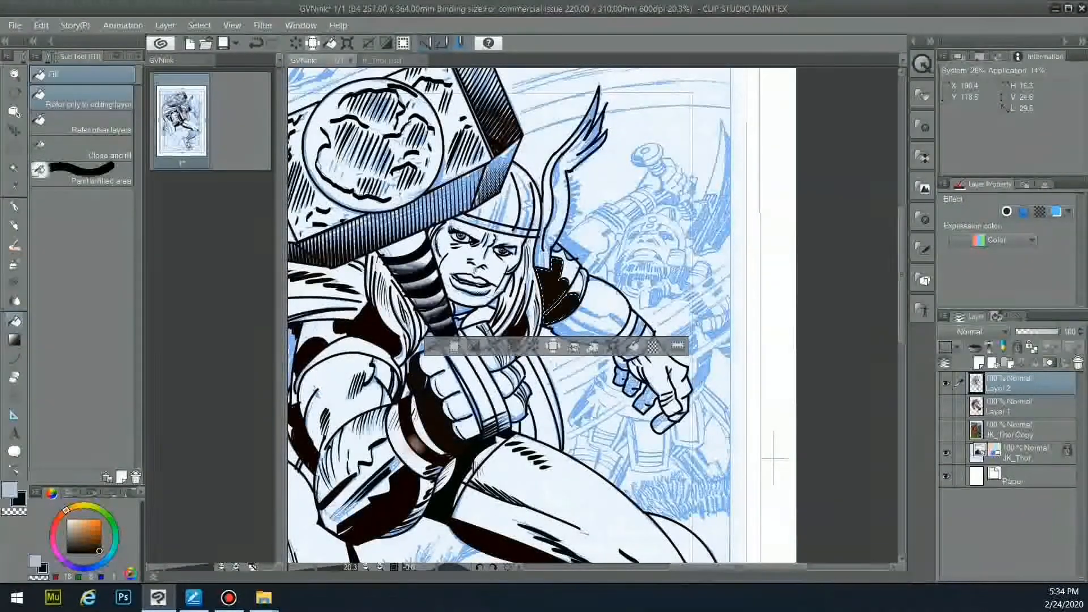
- Toggle the colour layer's visibility to compare inks against colours
{"action": "left_click", "coordinate": [946, 406]}
{"action": "left_click", "coordinate": [946, 406]}
{"action": "left_click", "coordinate": [946, 407]}
{"action": "left_click", "coordinate": [958, 407]}
{"action": "left_click", "coordinate": [946, 407]}
- Choose the right-leaning Cross Hatch - Lean brush in near-white at size 70
{"action": "key", "text": "p"}
{"action": "scroll", "coordinate": [83, 289], "scroll_direction": "down", "scroll_amount": 5}
{"action": "scroll", "coordinate": [82, 289], "scroll_direction": "down", "scroll_amount": 4}
{"action": "left_click_drag", "start_coordinate": [145, 289], "coordinate": [175, 289]}
{"action": "left_click", "coordinate": [96, 259]}
{"action": "left_click", "coordinate": [81, 522]}
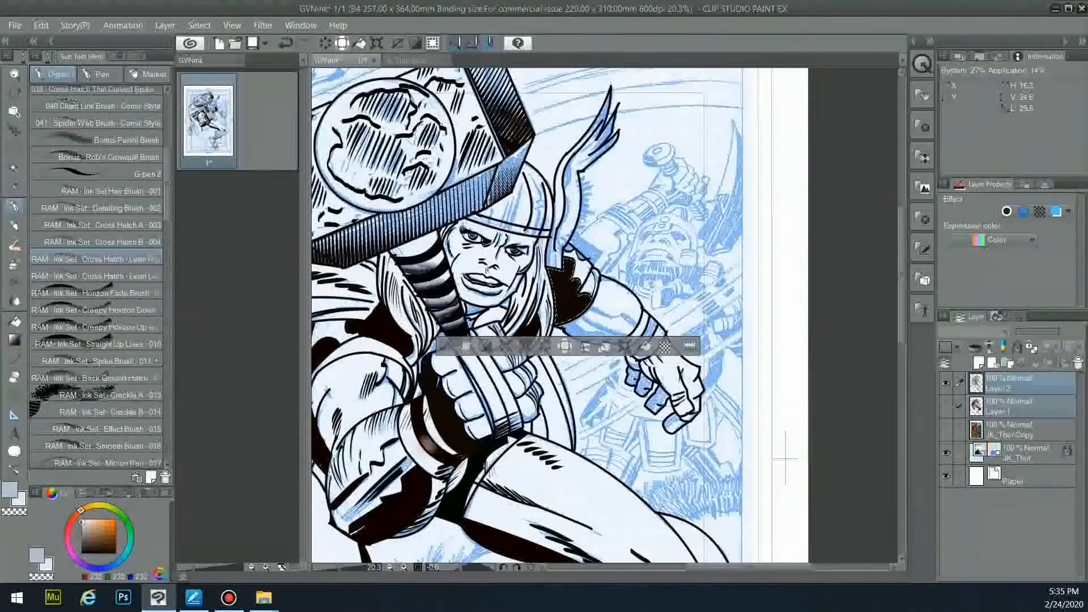
{"action": "left_click", "coordinate": [136, 56]}
{"action": "left_click", "coordinate": [110, 177]}
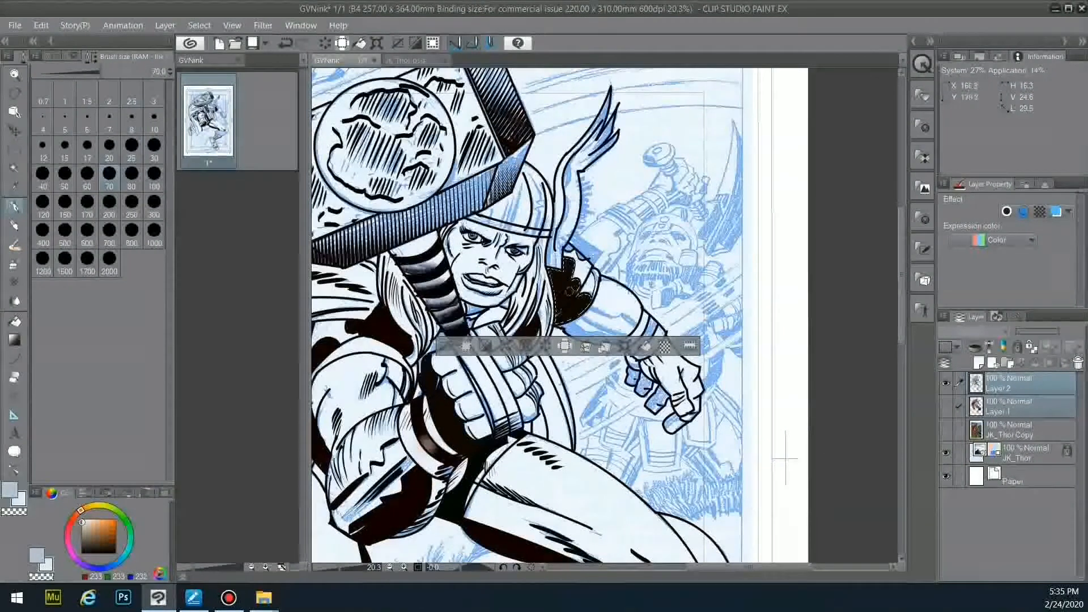
- Hatch light lines over the glove, lower thigh and hip shadow at about size 100
{"action": "left_click_drag", "start_coordinate": [555, 292], "coordinate": [577, 293]}
{"action": "key", "text": "ctrl+z"}
{"action": "key", "text": "]"}
{"action": "key", "text": "]"}
{"action": "key", "text": "]"}
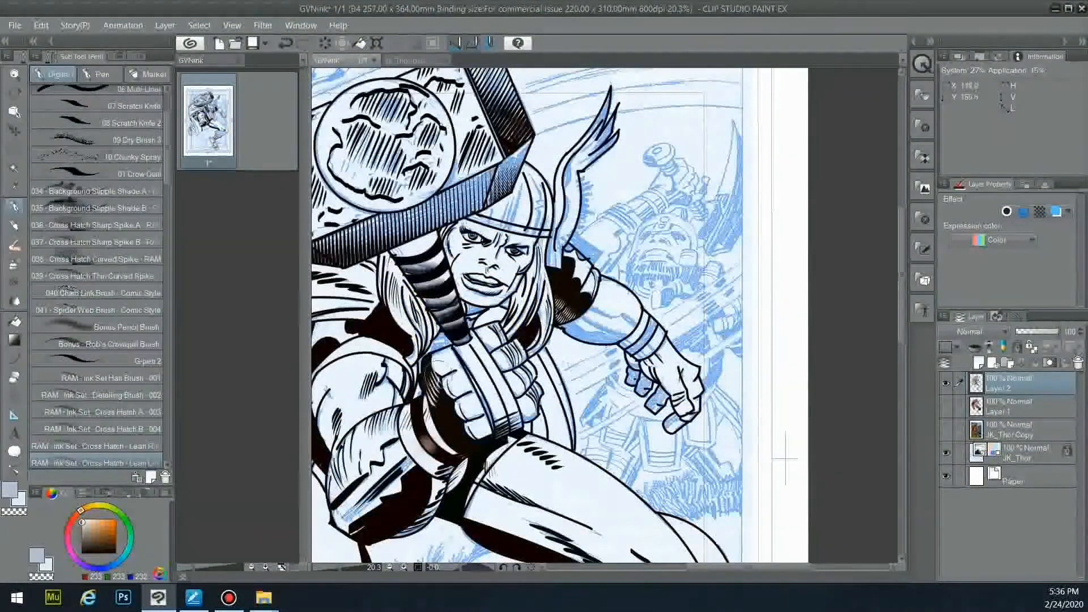
{"action": "mouse_move", "coordinate": [436, 377]}
{"action": "left_mouse_down"}
{"action": "mouse_move", "coordinate": [440, 420]}
{"action": "mouse_move", "coordinate": [455, 435]}
{"action": "left_mouse_up"}
{"action": "left_click_drag", "start_coordinate": [477, 530], "coordinate": [532, 546]}
{"action": "left_click_drag", "start_coordinate": [474, 469], "coordinate": [461, 490]}
{"action": "left_click_drag", "start_coordinate": [436, 270], "coordinate": [449, 294]}
{"action": "key", "text": "ctrl+z"}
- Hatch the hair, shoulder and forearm shadows with left-leaning cross-hatch, then show colours again
{"action": "left_click", "coordinate": [97, 446]}
{"action": "left_click_drag", "start_coordinate": [429, 256], "coordinate": [464, 336]}
{"action": "key", "text": "ctrl+z"}
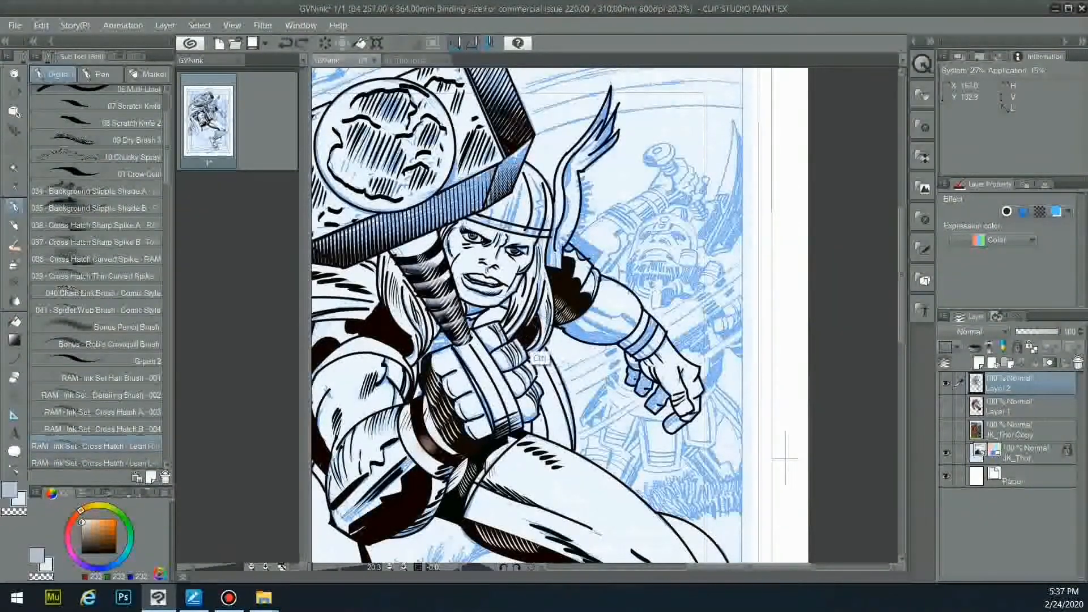
{"action": "left_click", "coordinate": [96, 463]}
{"action": "left_click_drag", "start_coordinate": [539, 319], "coordinate": [525, 342]}
{"action": "left_click_drag", "start_coordinate": [352, 327], "coordinate": [399, 341]}
{"action": "key", "text": "ctrl+z"}
{"action": "left_click_drag", "start_coordinate": [417, 492], "coordinate": [367, 536]}
{"action": "left_click", "coordinate": [946, 407]}
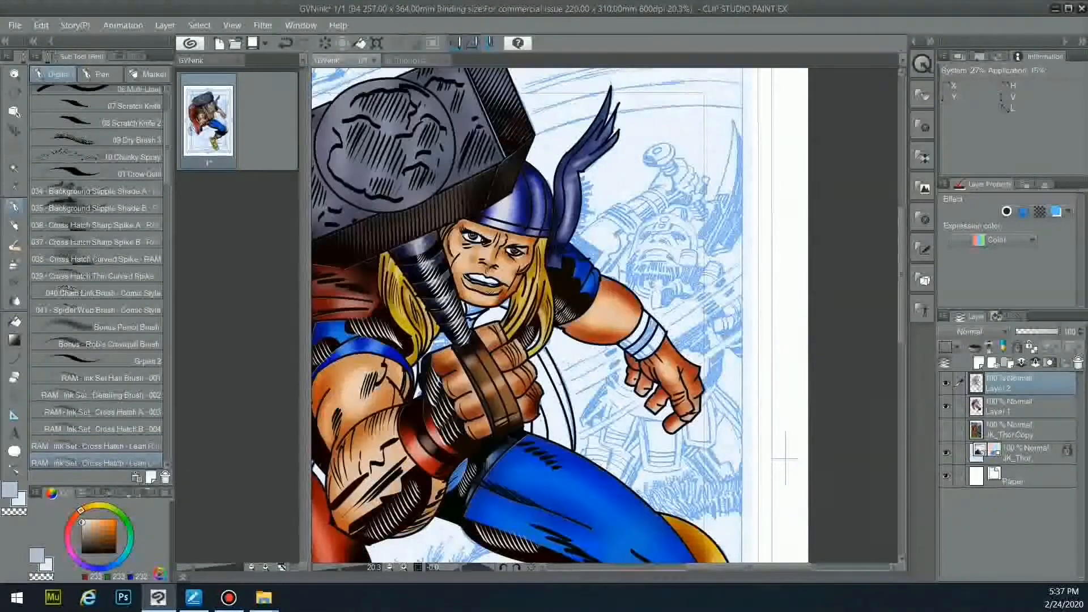
- Toggle the colour and blue-pencil layers off and back on to compare
{"action": "scroll", "coordinate": [591, 383], "scroll_direction": "down", "scroll_amount": 3}
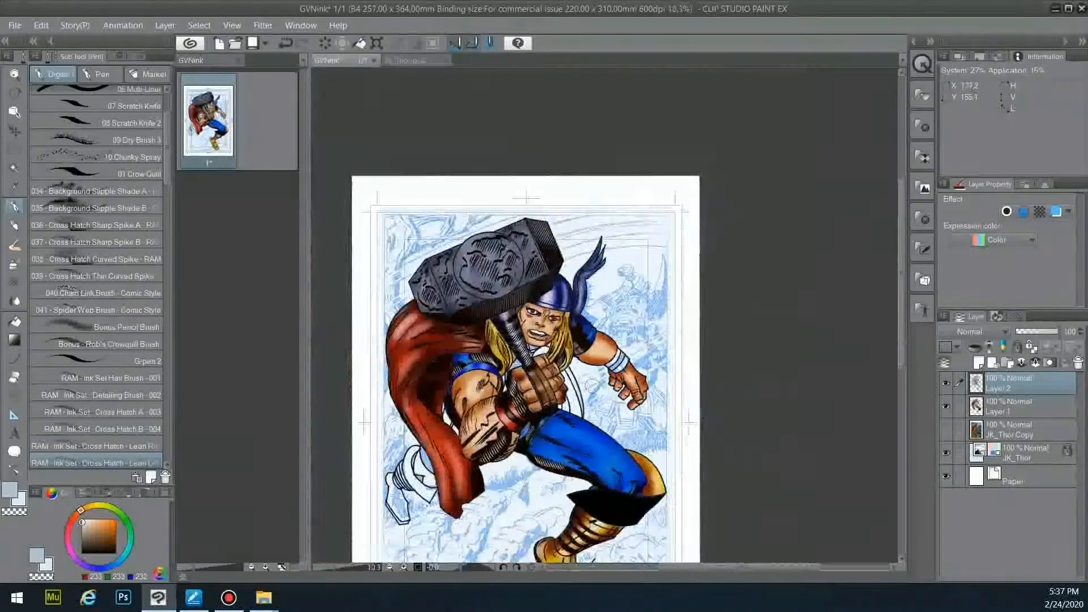
{"action": "scroll", "coordinate": [588, 387], "scroll_direction": "down", "scroll_amount": 3}
{"action": "left_click", "coordinate": [946, 406]}
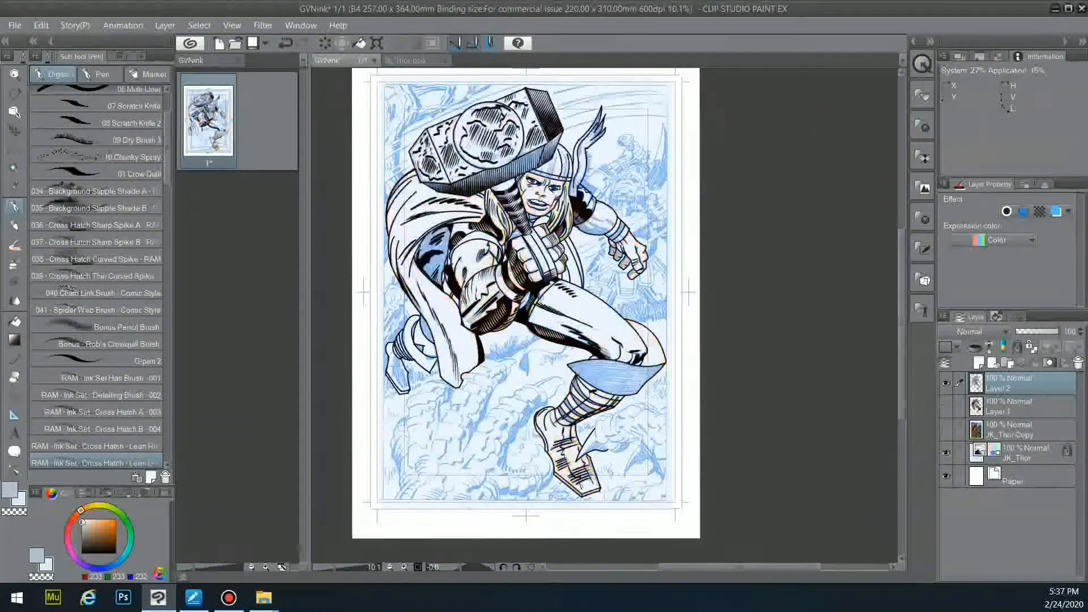
{"action": "left_click", "coordinate": [945, 453]}
{"action": "left_click", "coordinate": [945, 453]}
{"action": "left_click", "coordinate": [946, 406]}
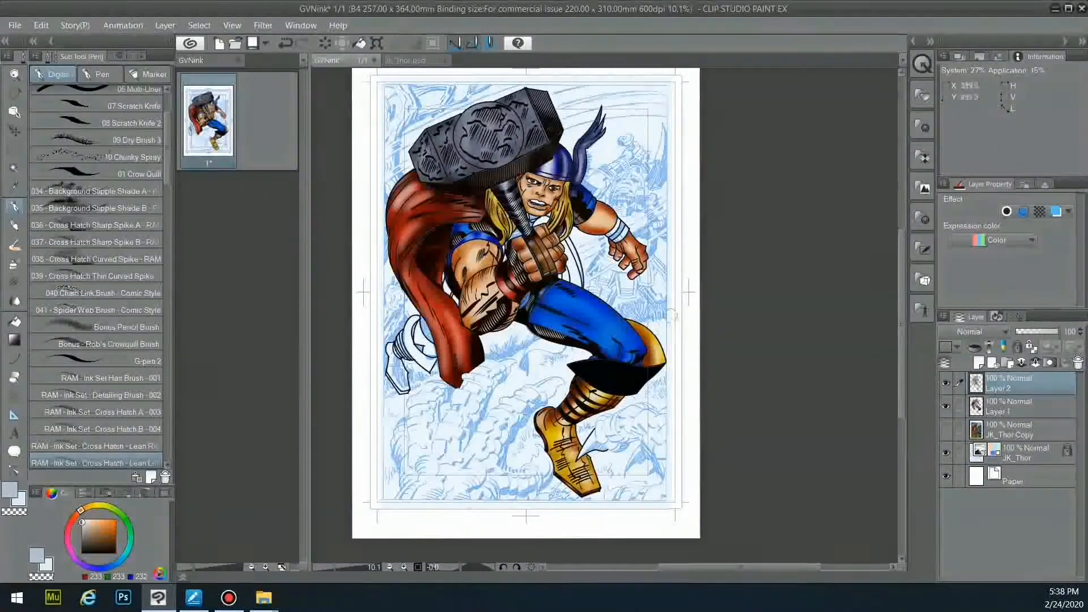
- Fill the wristband on Thor's outstretched arm red, then deselect it
{"action": "key", "text": "w"}
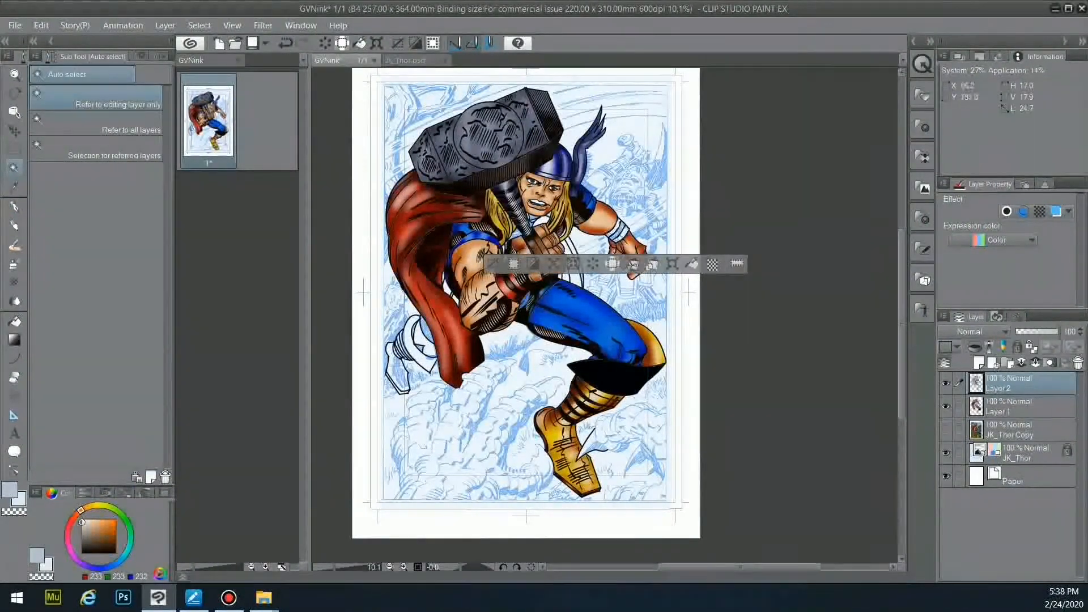
{"action": "key", "text": "g"}
{"action": "left_click", "coordinate": [610, 230]}
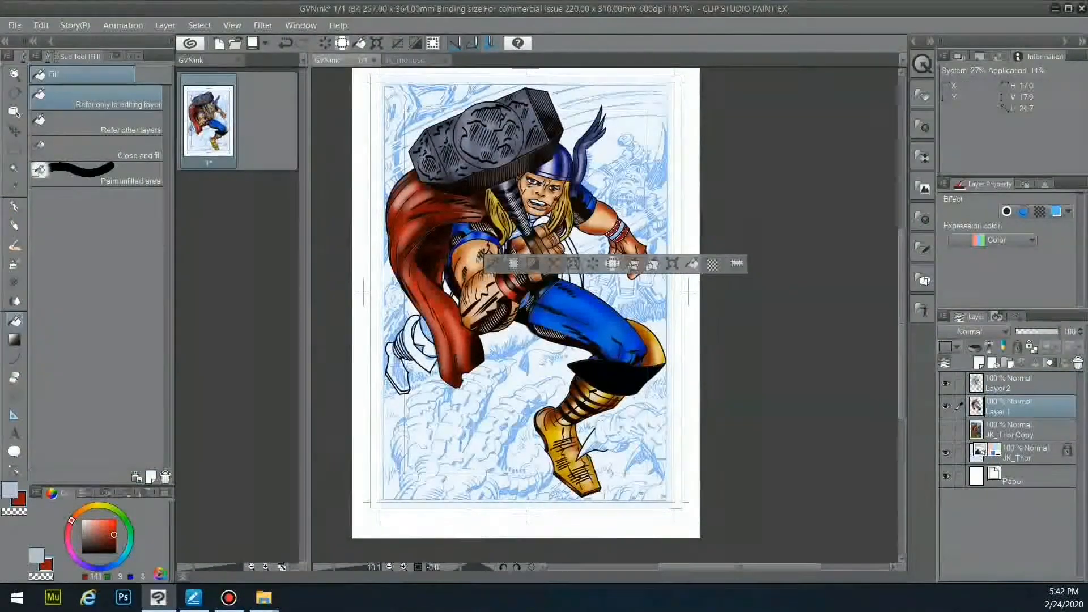
{"action": "key", "text": "b"}
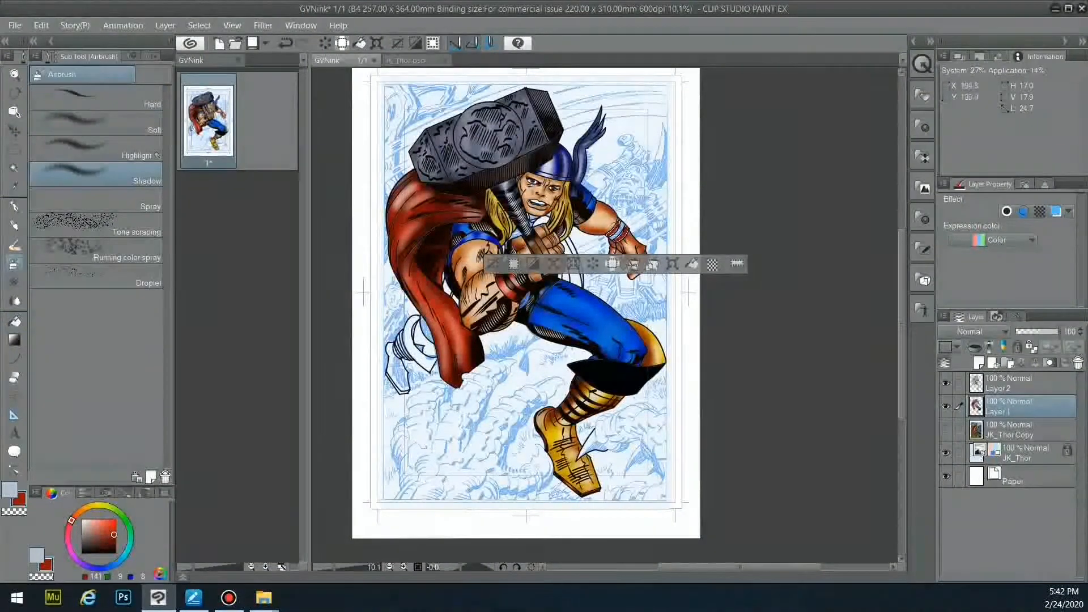
{"action": "left_click", "coordinate": [514, 263]}
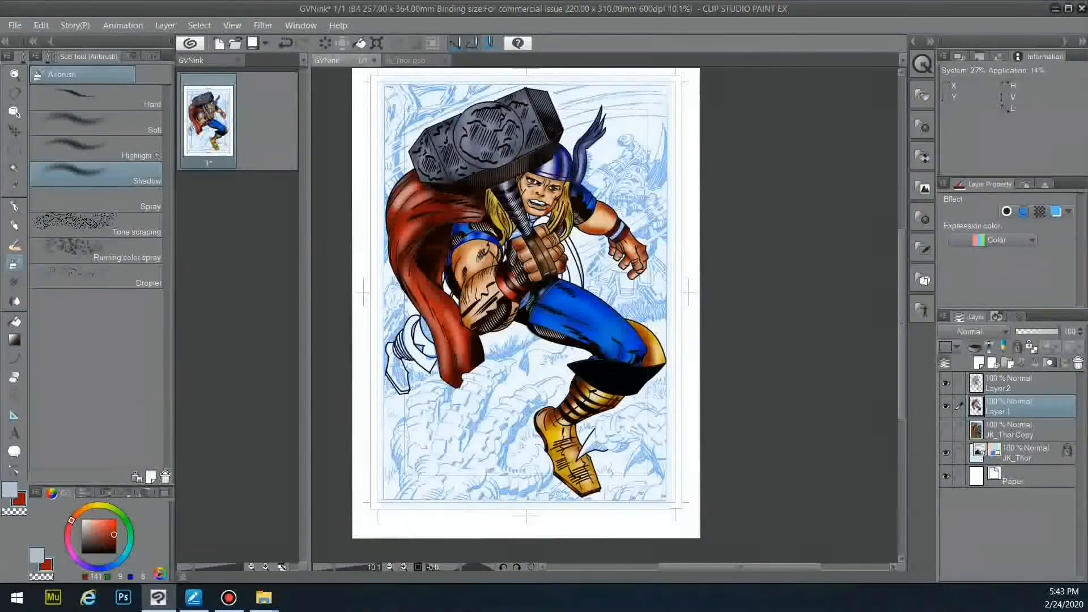
- Select the wristband on the line-art layer with near-black as the drawing colour
{"action": "left_click", "coordinate": [1011, 384]}
{"action": "key", "text": "w"}
{"action": "left_click", "coordinate": [619, 231]}
{"action": "right_click", "coordinate": [582, 196]}
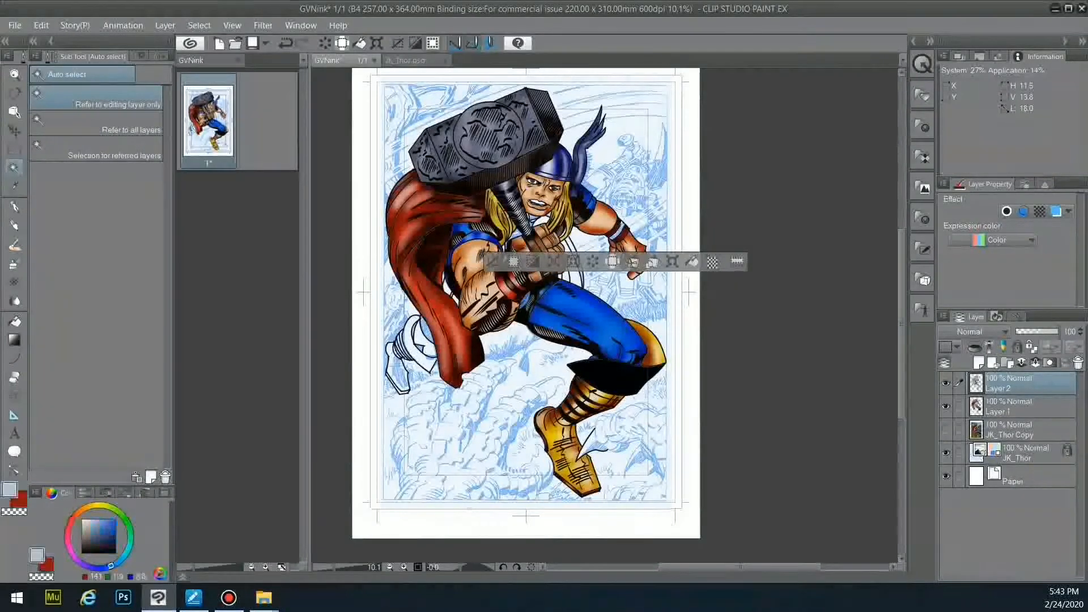
{"action": "key", "text": "g"}
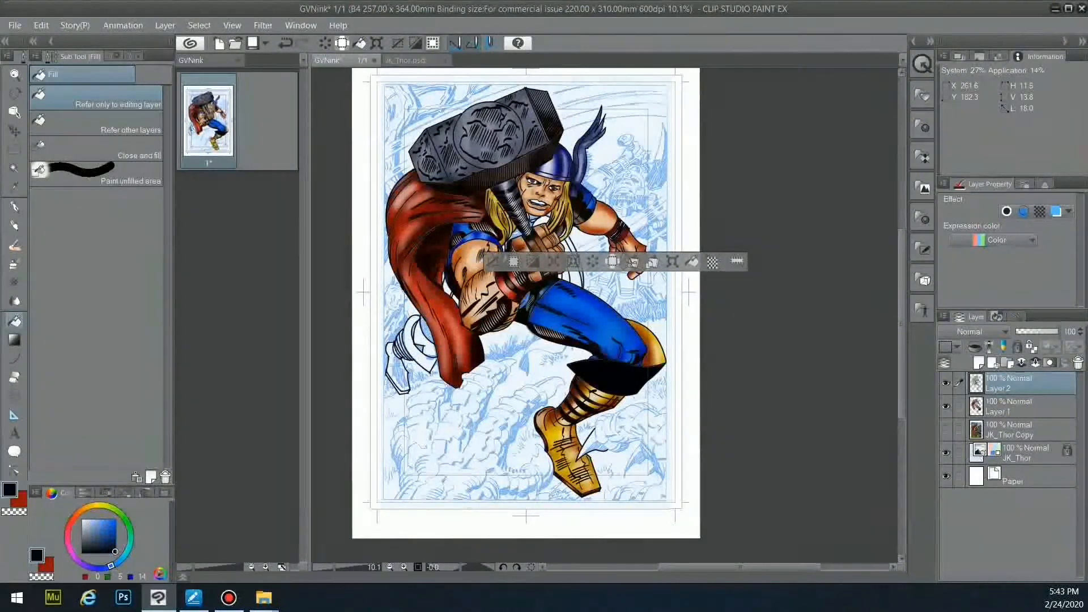
- Undo the last fill on the colour layer, pick a light blue-grey, and deselect
{"action": "left_click", "coordinate": [85, 521]}
{"action": "key", "text": "b"}
{"action": "key", "text": "ctrl+z"}
{"action": "left_click", "coordinate": [1012, 406]}
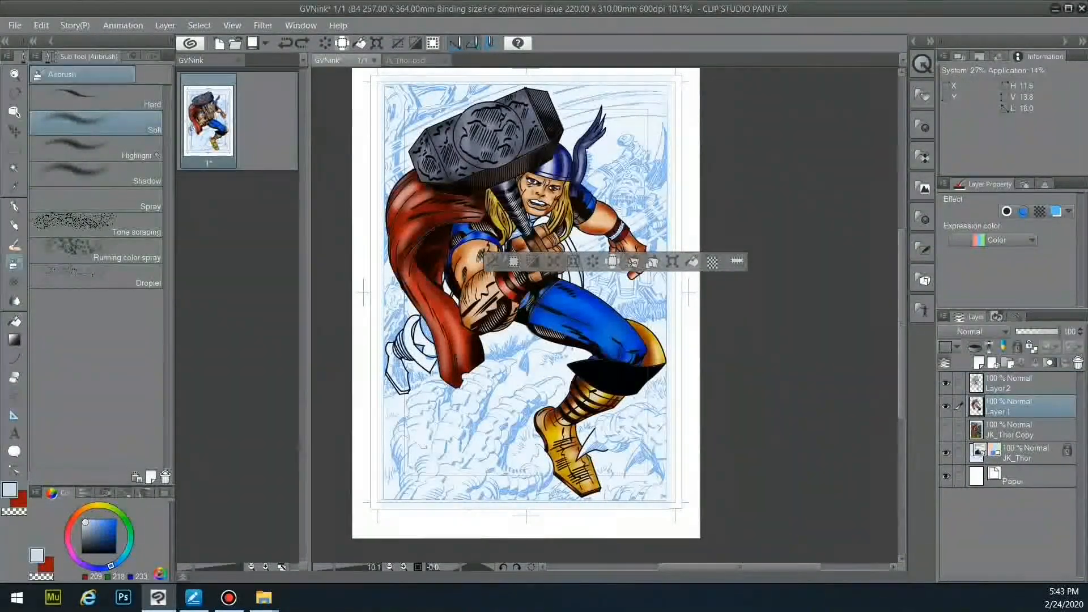
{"action": "key", "text": "g"}
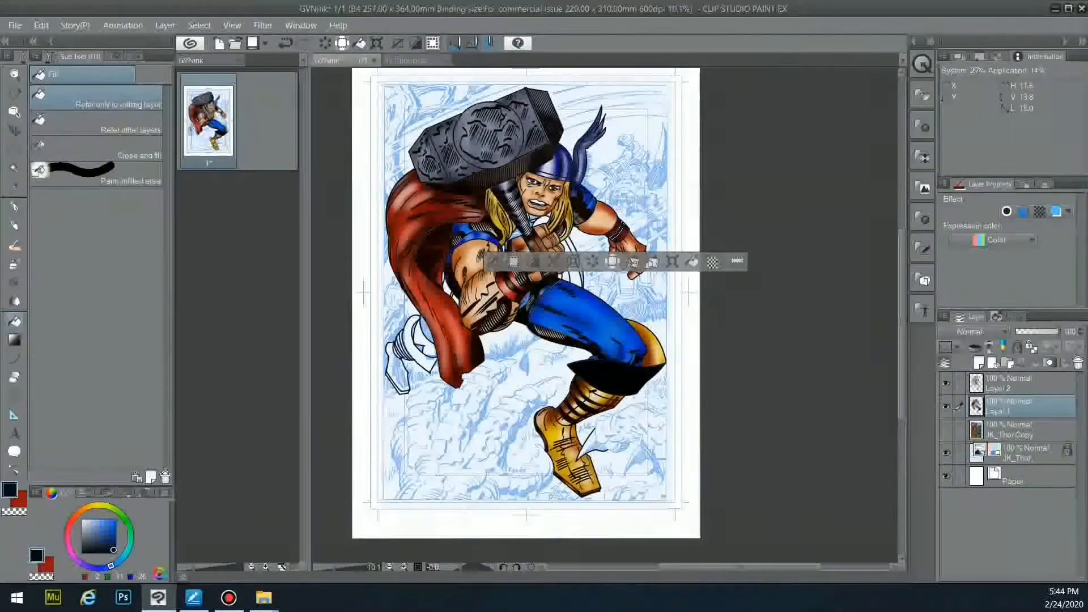
{"action": "key", "text": "b"}
{"action": "left_click", "coordinate": [87, 523]}
{"action": "key", "text": "ctrl+d"}
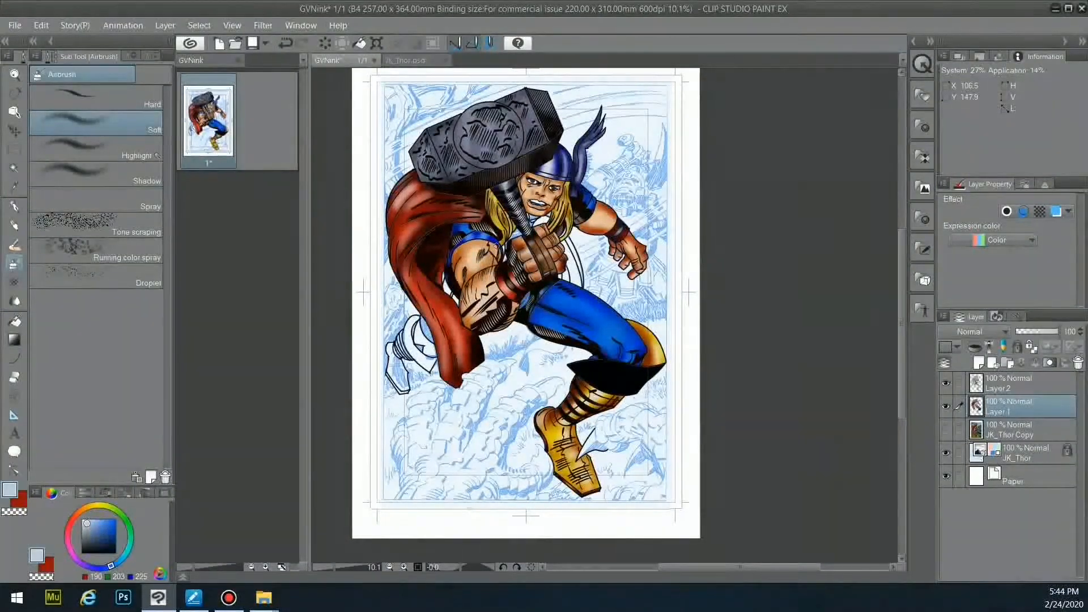
- Toggle the colour layer's visibility and hide the line-art layer
{"action": "scroll", "coordinate": [664, 297], "scroll_direction": "up", "scroll_amount": 3}
{"action": "left_click", "coordinate": [945, 406]}
{"action": "left_click", "coordinate": [946, 406]}
{"action": "left_click", "coordinate": [946, 383]}
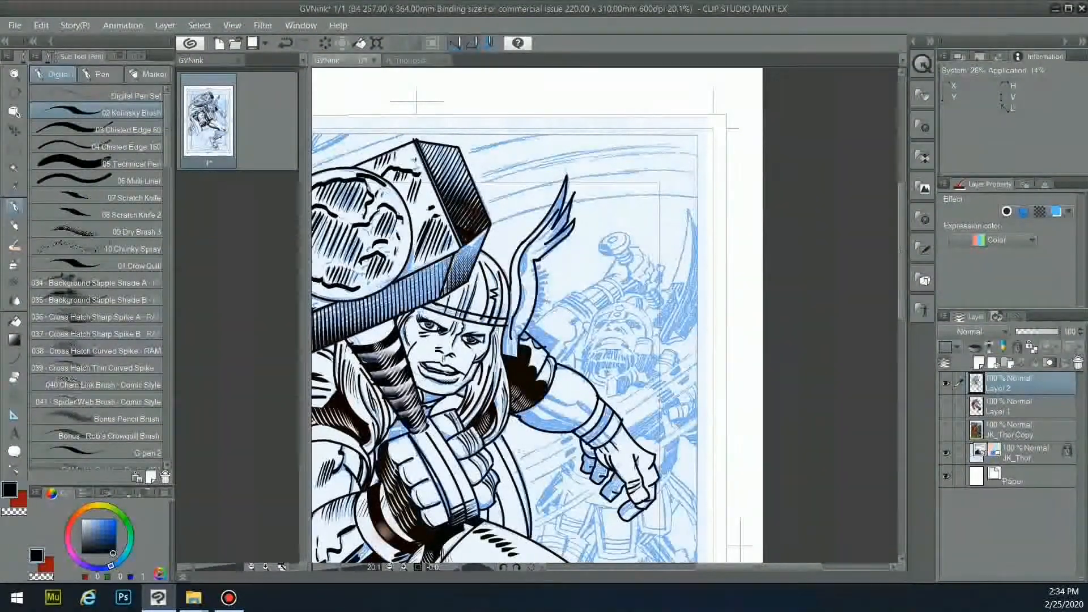
- Ink six short hatch strokes down the helmet wing's edge with the fine brush at size 25
{"action": "scroll", "coordinate": [96, 278], "scroll_direction": "down", "scroll_amount": 3}
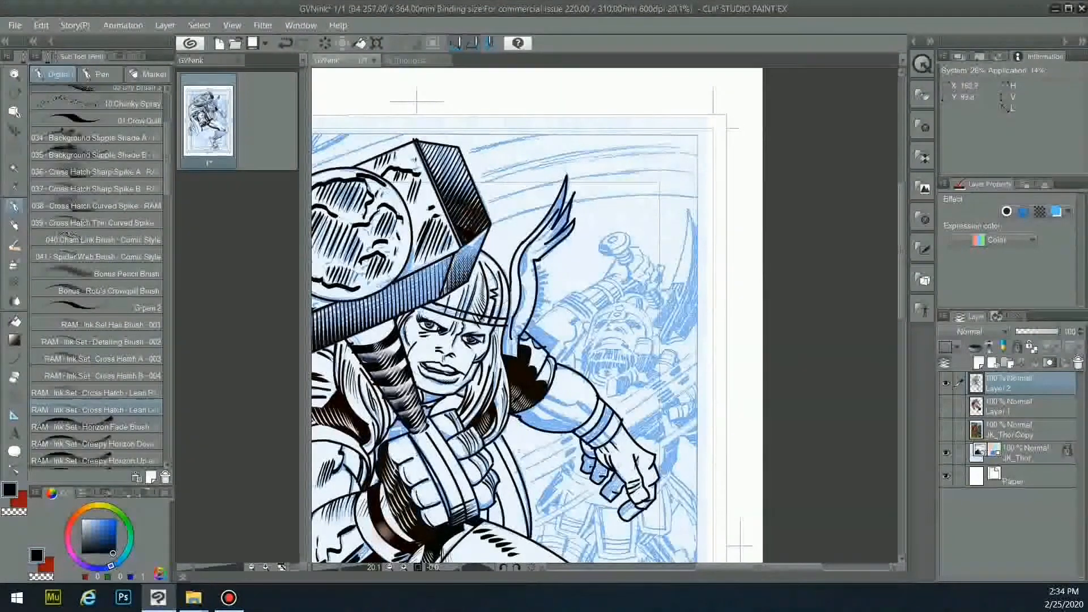
{"action": "scroll", "coordinate": [97, 278], "scroll_direction": "up", "scroll_amount": 3}
{"action": "left_click", "coordinate": [96, 113]}
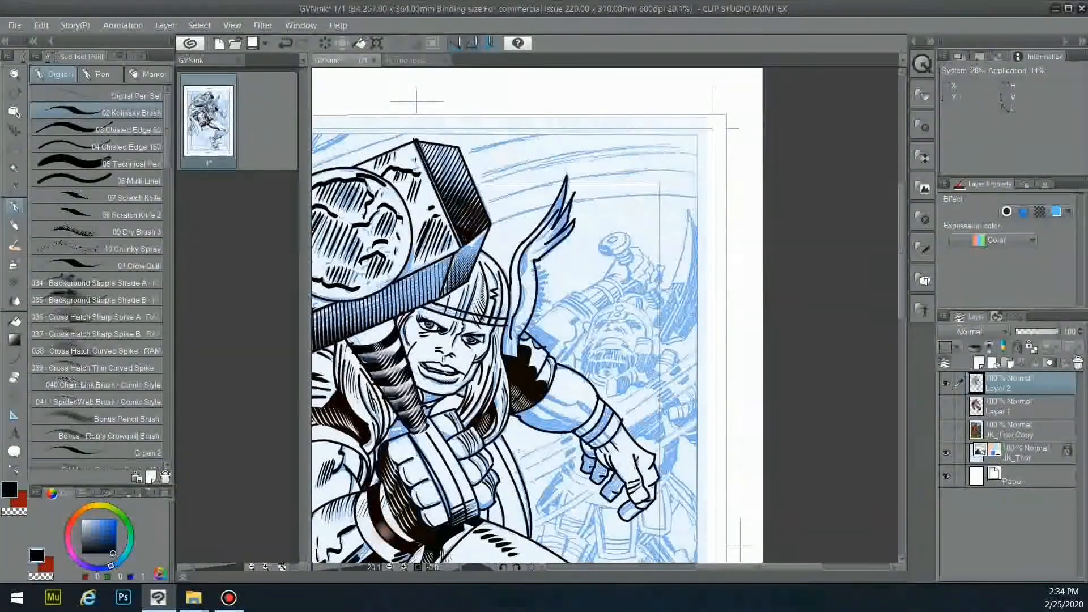
{"action": "left_click", "coordinate": [135, 56]}
{"action": "left_click", "coordinate": [131, 149]}
{"action": "left_click_drag", "start_coordinate": [545, 276], "coordinate": [529, 281]}
{"action": "left_click_drag", "start_coordinate": [547, 281], "coordinate": [529, 285]}
{"action": "left_click_drag", "start_coordinate": [547, 287], "coordinate": [528, 290]}
{"action": "left_click_drag", "start_coordinate": [548, 293], "coordinate": [527, 298]}
{"action": "left_click_drag", "start_coordinate": [542, 303], "coordinate": [527, 303]}
{"action": "left_click_drag", "start_coordinate": [539, 309], "coordinate": [526, 308]}
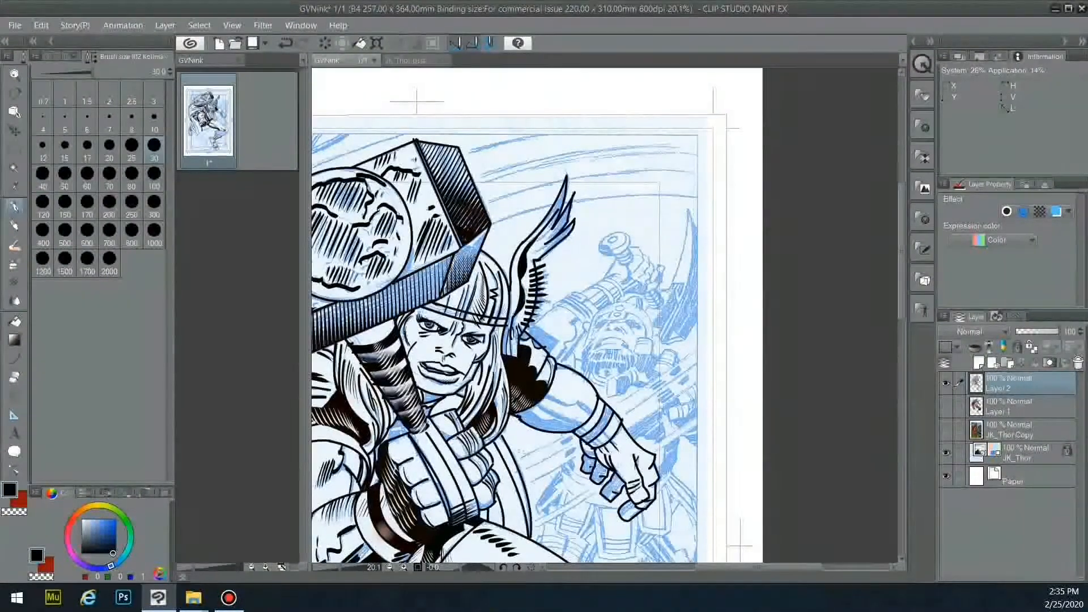
- Compare against the colours, then ink the shoulder top, forearm contour and forearm hatching
{"action": "left_click", "coordinate": [946, 406]}
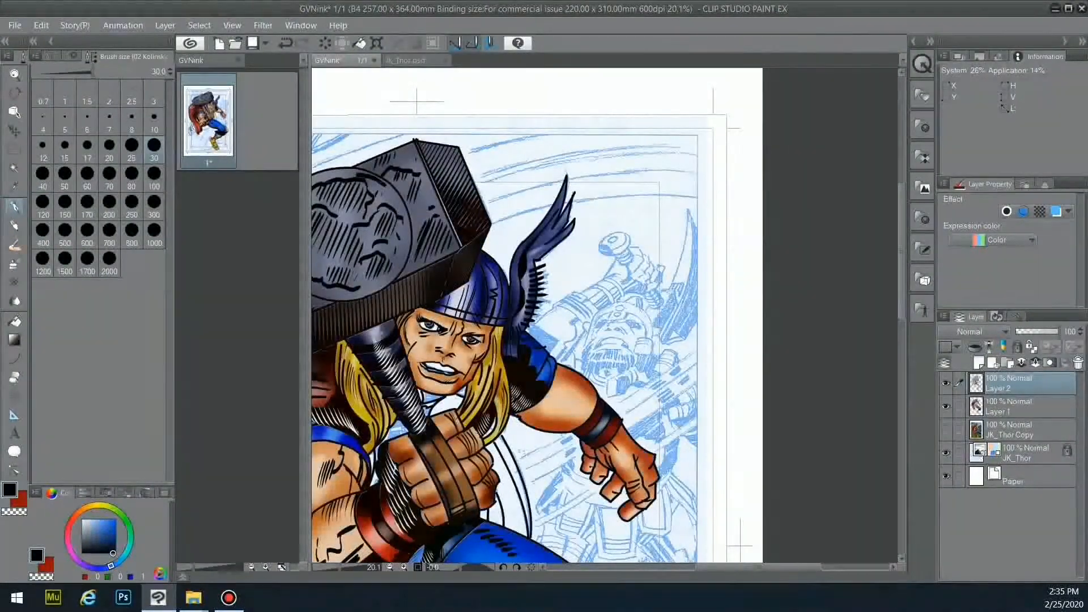
{"action": "left_click", "coordinate": [946, 406]}
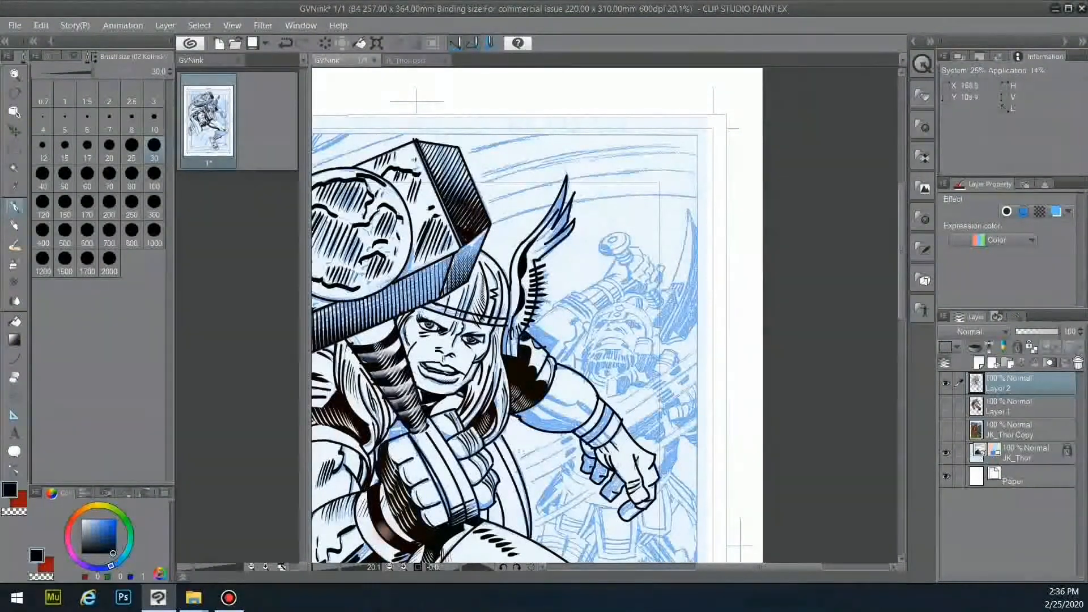
{"action": "left_click_drag", "start_coordinate": [527, 336], "coordinate": [545, 353]}
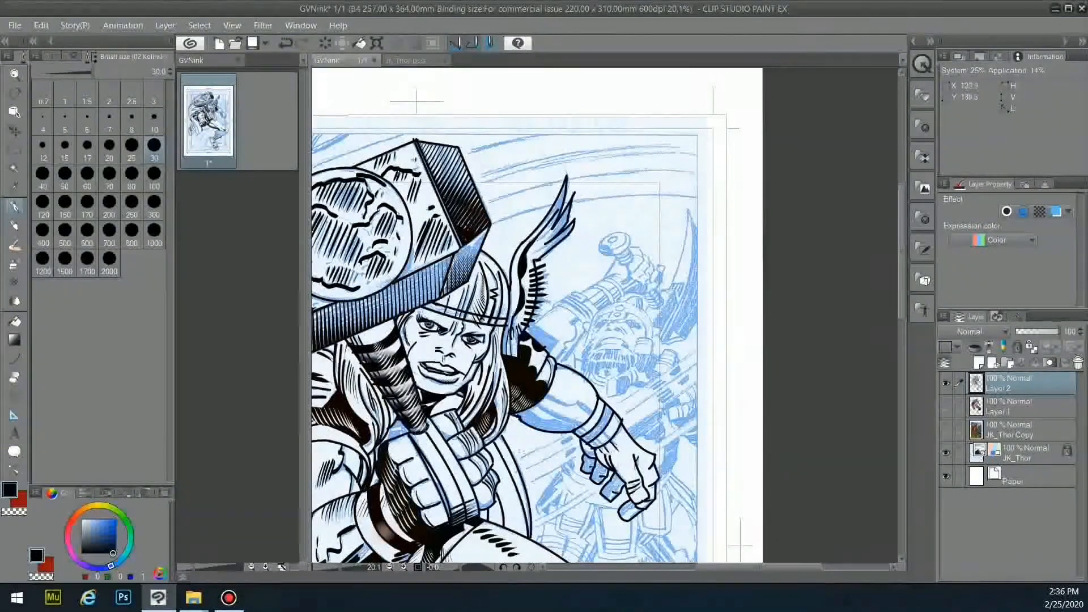
{"action": "mouse_move", "coordinate": [547, 424]}
{"action": "left_mouse_down"}
{"action": "mouse_move", "coordinate": [579, 429]}
{"action": "mouse_move", "coordinate": [518, 418]}
{"action": "mouse_move", "coordinate": [536, 425]}
{"action": "left_mouse_up"}
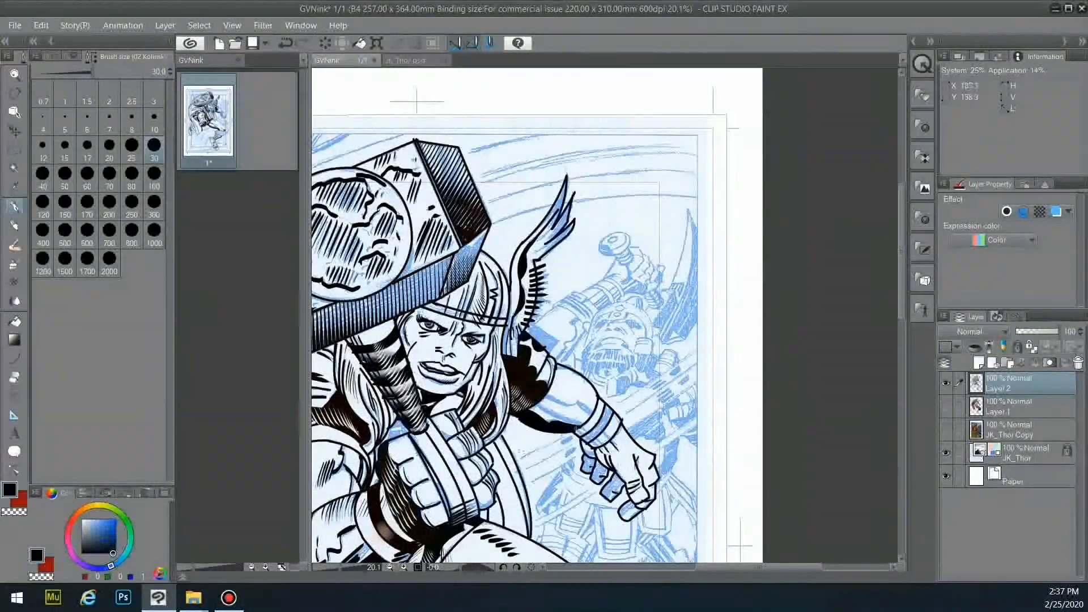
{"action": "left_click_drag", "start_coordinate": [536, 408], "coordinate": [582, 426]}
{"action": "left_click_drag", "start_coordinate": [544, 396], "coordinate": [572, 409]}
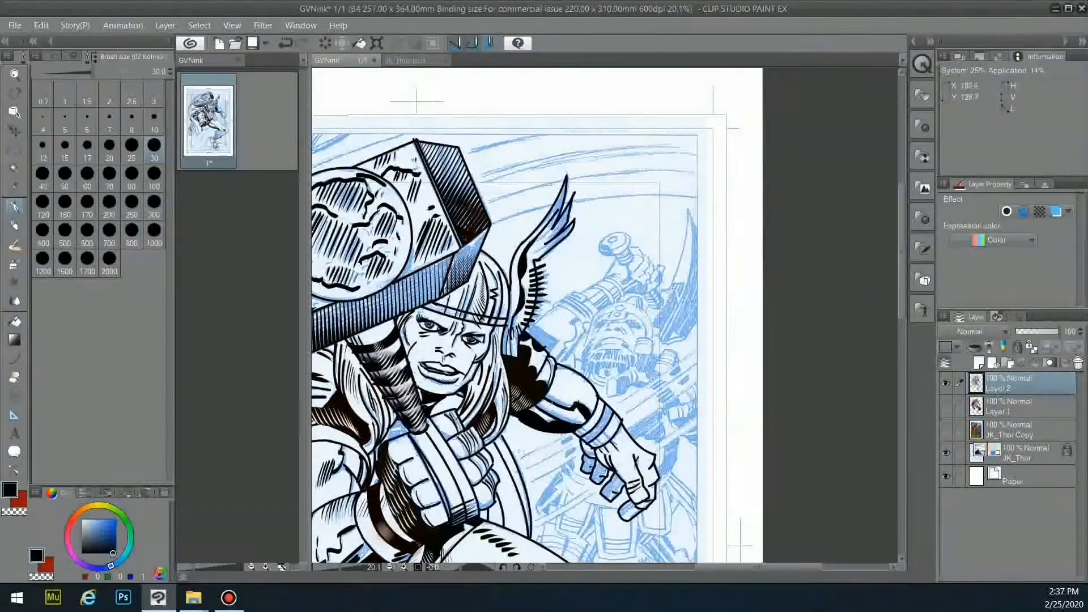
{"action": "left_click_drag", "start_coordinate": [558, 392], "coordinate": [549, 404]}
{"action": "left_click_drag", "start_coordinate": [563, 395], "coordinate": [552, 411]}
{"action": "left_click_drag", "start_coordinate": [567, 399], "coordinate": [564, 420]}
{"action": "left_click_drag", "start_coordinate": [590, 404], "coordinate": [574, 423]}
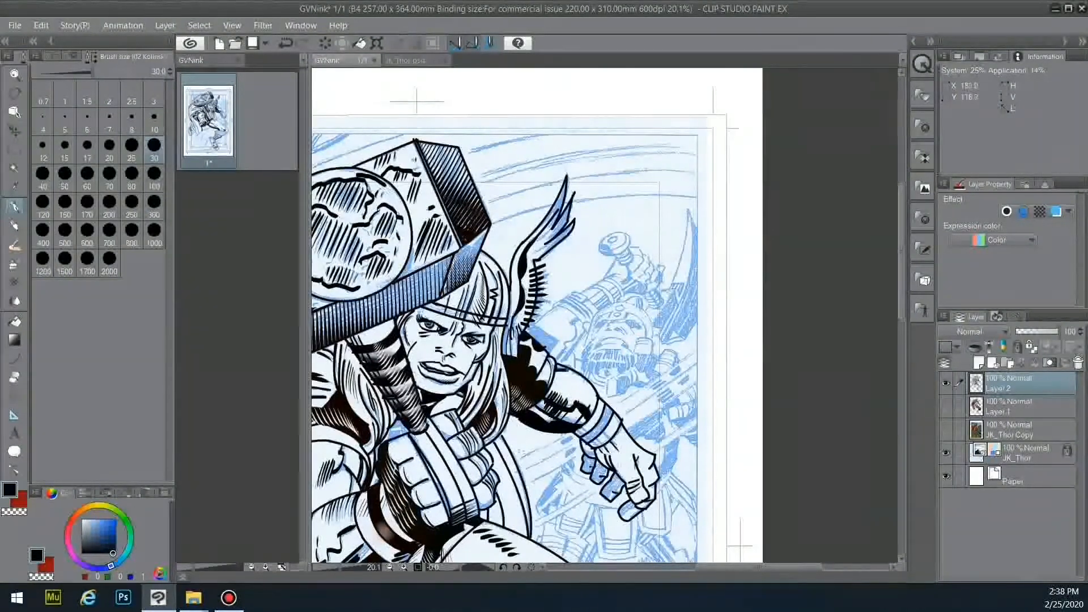
{"action": "left_click_drag", "start_coordinate": [556, 365], "coordinate": [566, 370]}
- Show the colour layer over the inks again
{"action": "left_click", "coordinate": [946, 407]}
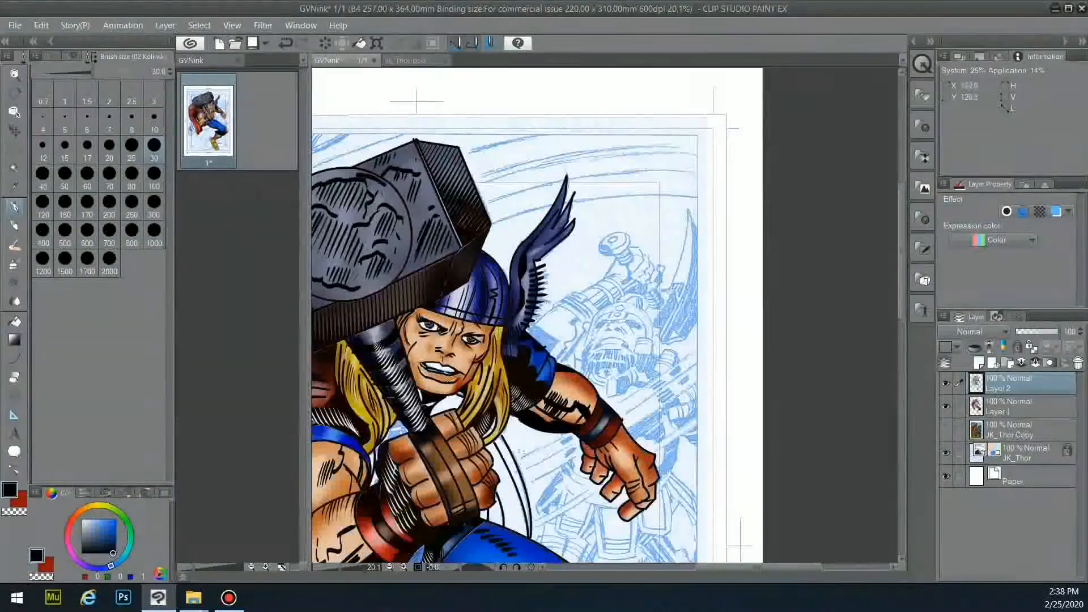
{"action": "scroll", "coordinate": [606, 317], "scroll_direction": "down", "scroll_amount": 5}
{"action": "scroll", "coordinate": [606, 318], "scroll_direction": "up", "scroll_amount": 7}
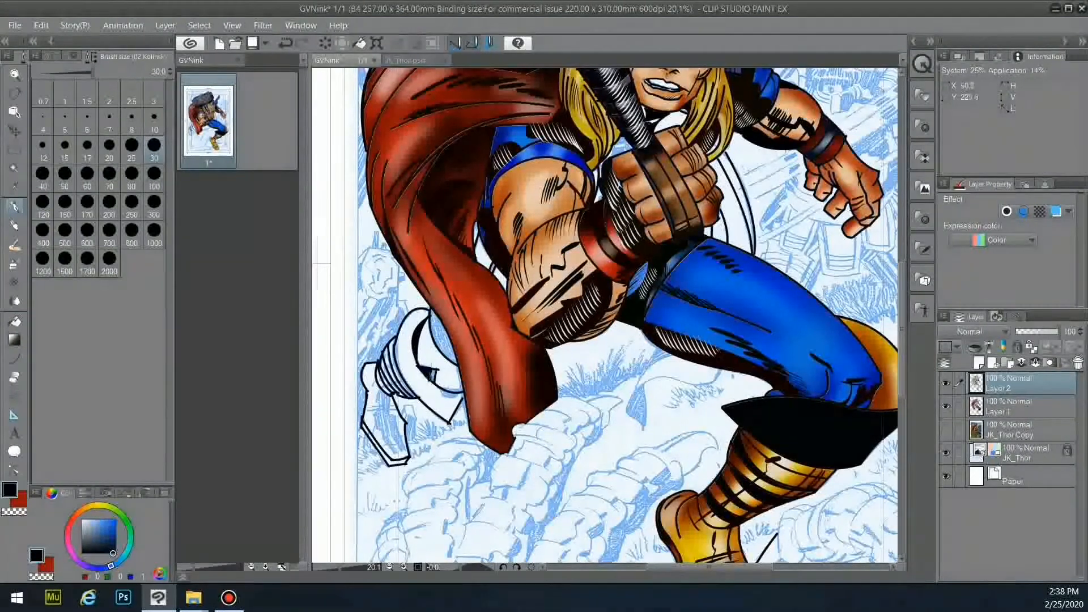
- Fill the scribbled patch solid black and touch it up with the eraser
{"action": "left_click_drag", "start_coordinate": [435, 376], "coordinate": [434, 382]}
{"action": "key", "text": "e"}
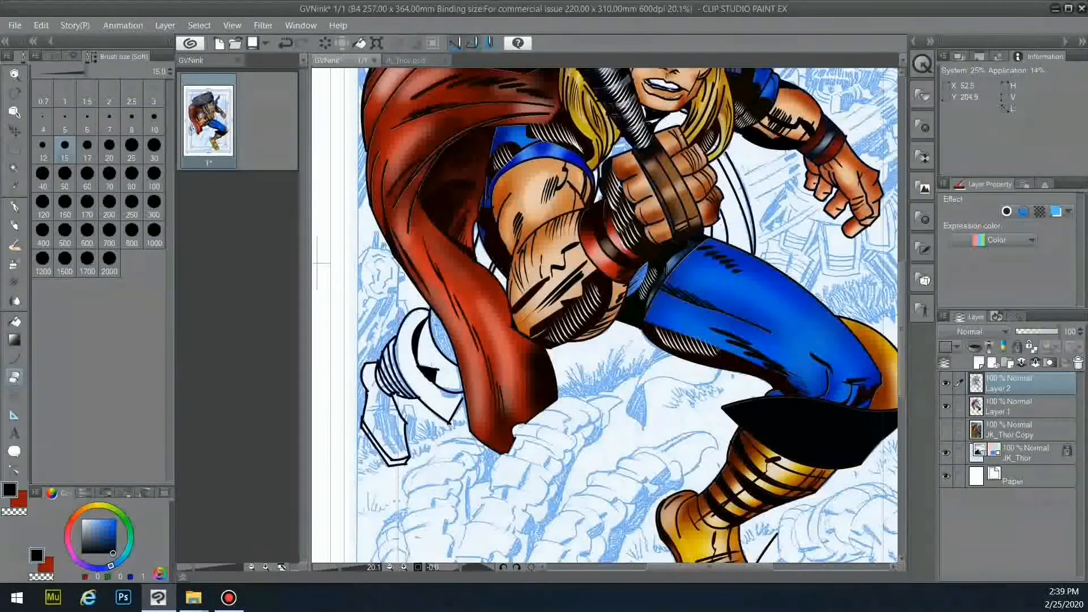
{"action": "key", "text": "p"}
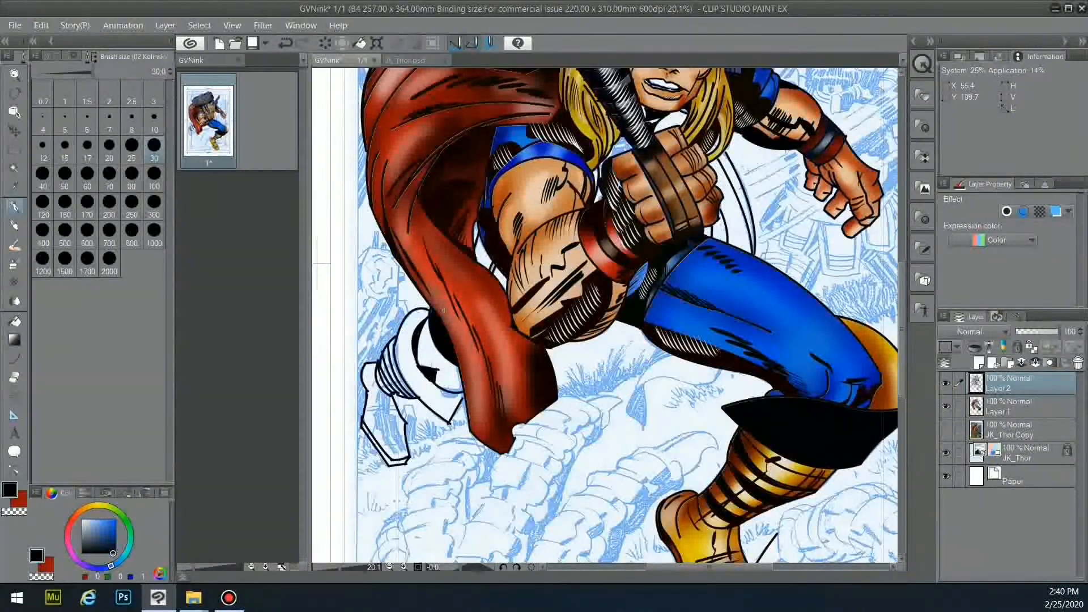
- Select the gap beside the cape and fill it with the leg's blue on the colour layer
{"action": "key", "text": "w"}
{"action": "left_click", "coordinate": [442, 362]}
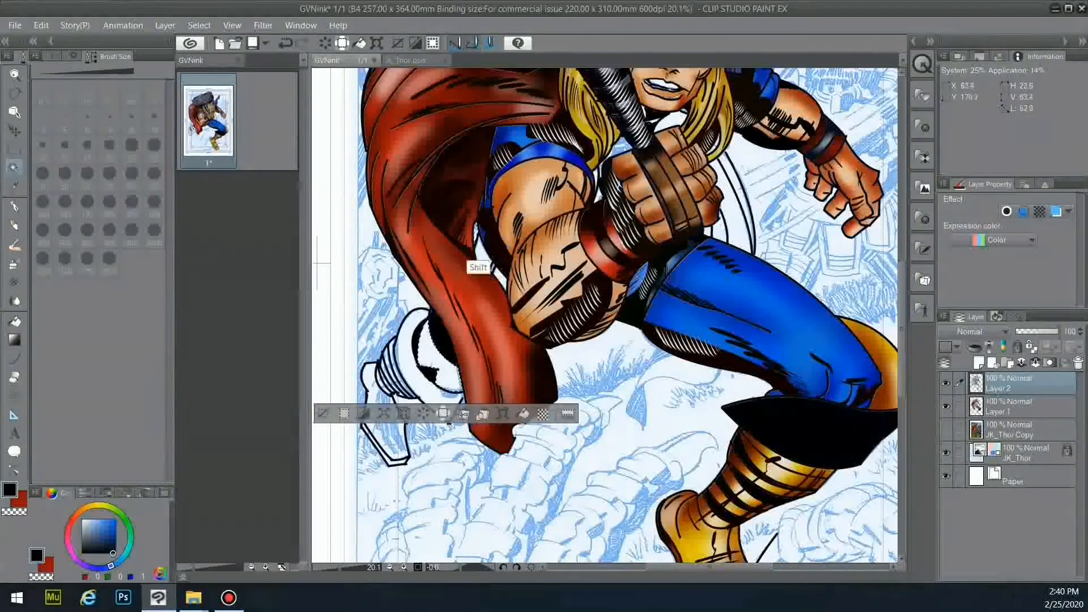
{"action": "left_click", "coordinate": [479, 238], "text": "shift"}
{"action": "left_click", "coordinate": [494, 268], "text": "shift"}
{"action": "key", "text": "e"}
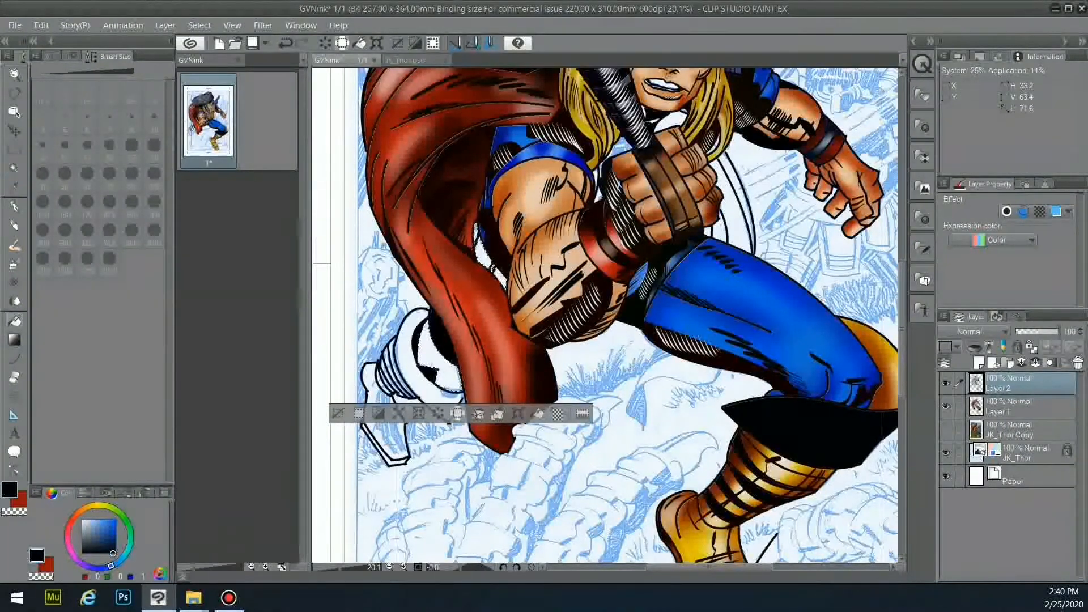
{"action": "left_click", "coordinate": [704, 324], "text": "alt"}
{"action": "left_click", "coordinate": [1014, 406]}
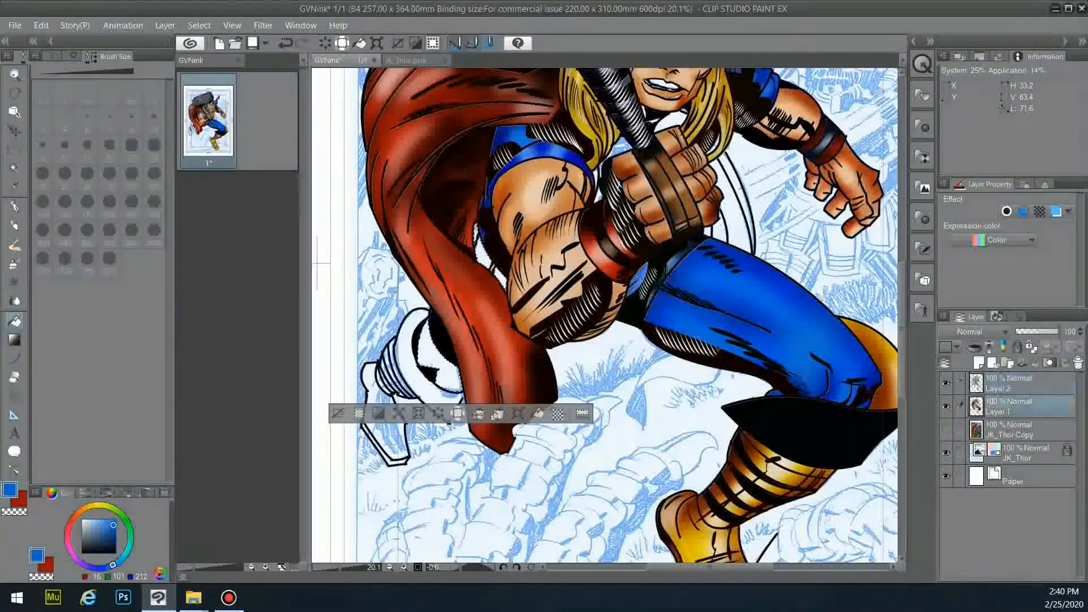
{"action": "left_click", "coordinate": [441, 364]}
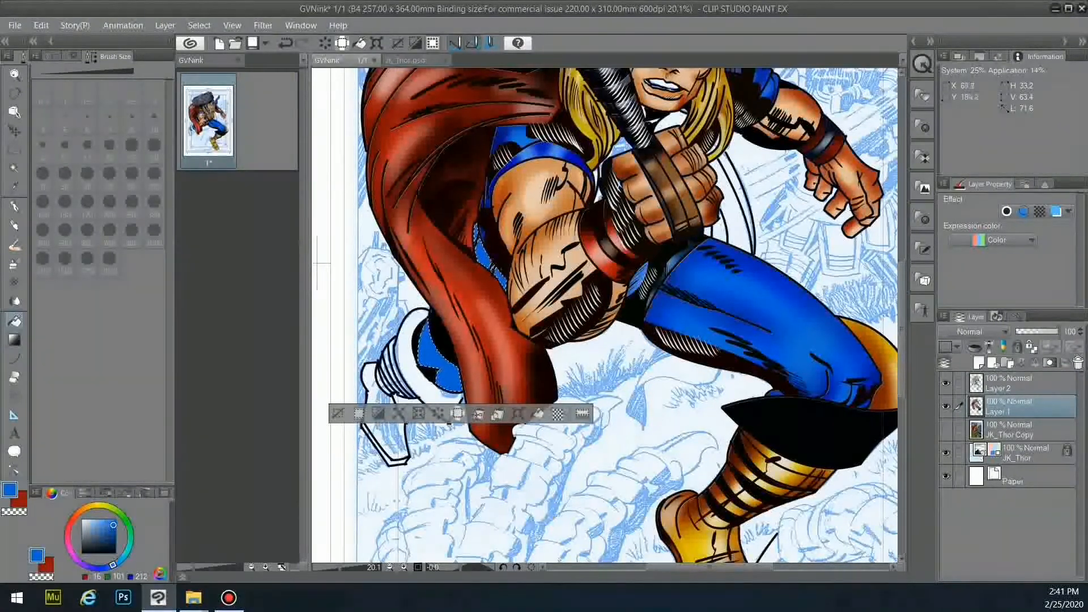
- Darken the blue strip beside the cape and the leg's upper edge with a size-200 shadow airbrush
{"action": "left_click", "coordinate": [15, 263]}
{"action": "left_click", "coordinate": [109, 203]}
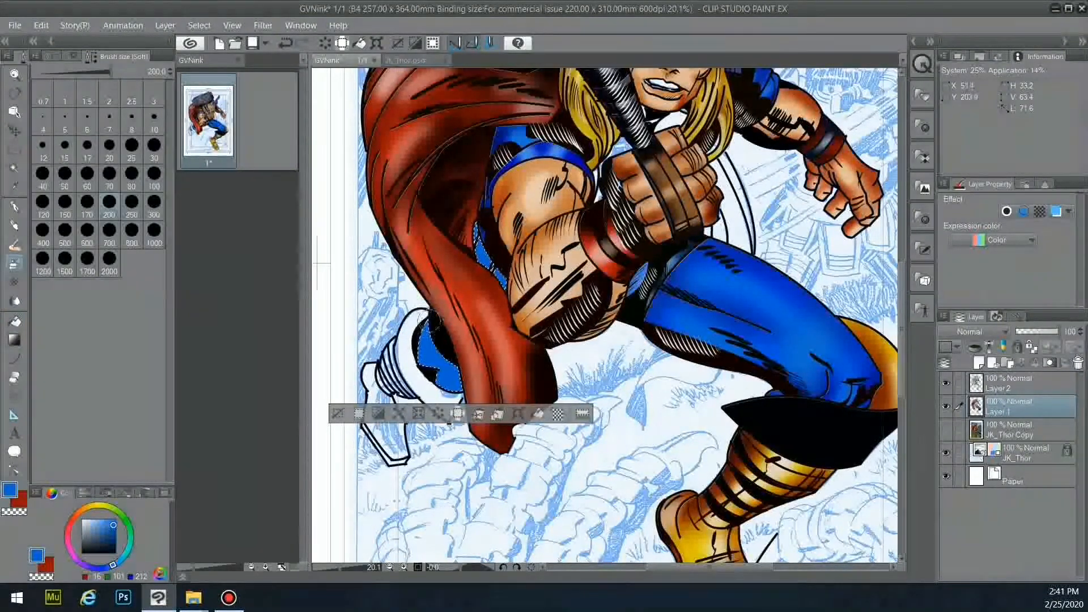
{"action": "left_click", "coordinate": [52, 56]}
{"action": "left_click", "coordinate": [97, 174]}
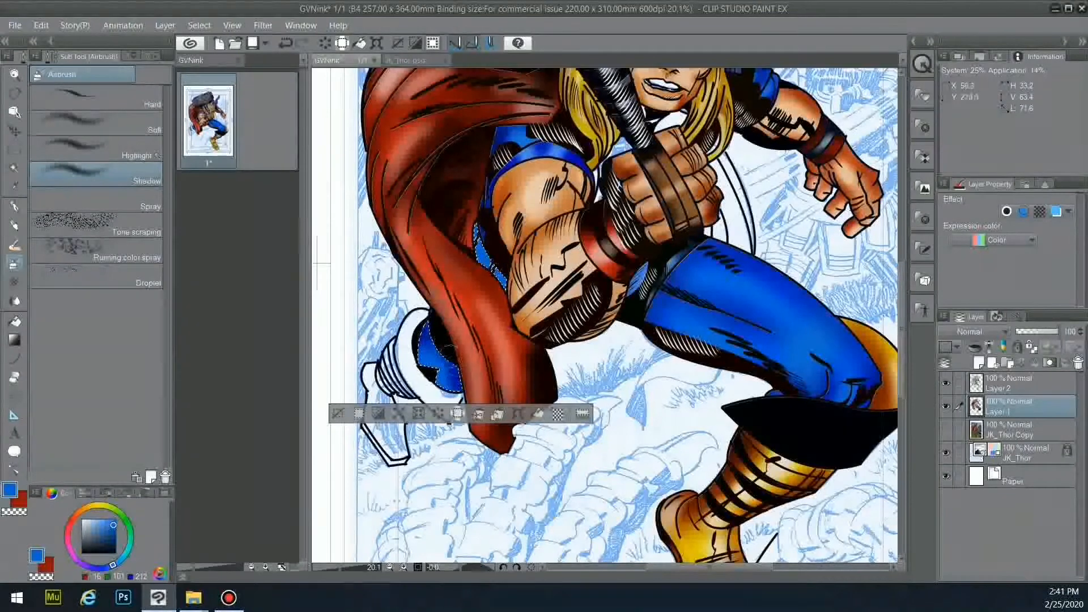
{"action": "left_click_drag", "start_coordinate": [500, 278], "coordinate": [477, 218]}
{"action": "left_click_drag", "start_coordinate": [429, 322], "coordinate": [463, 363]}
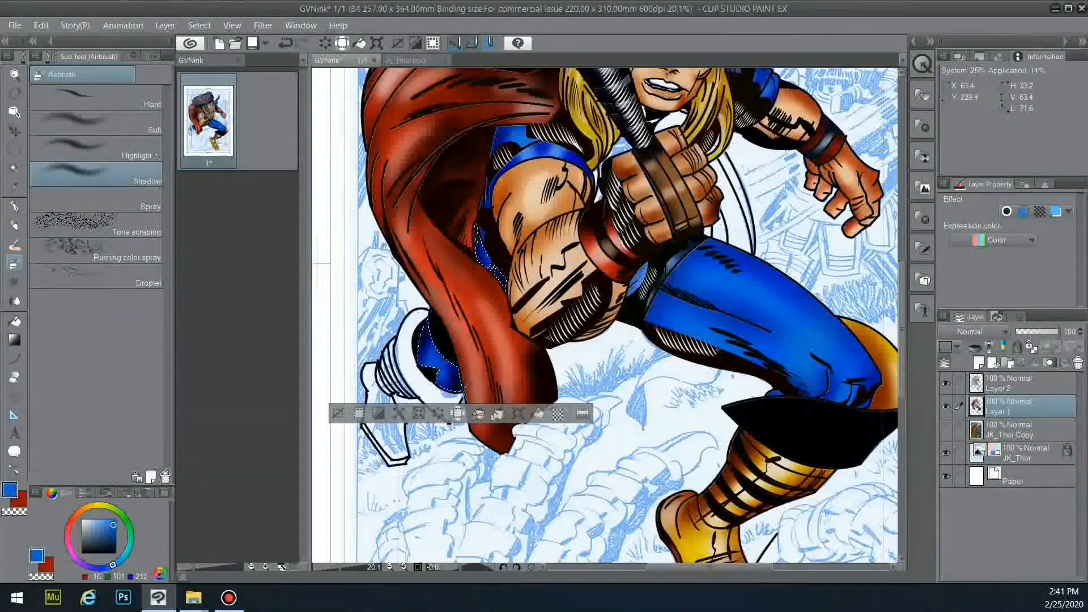
- Clear the selection, return to the ink layer, and hide the colours
{"action": "key", "text": "ctrl+d"}
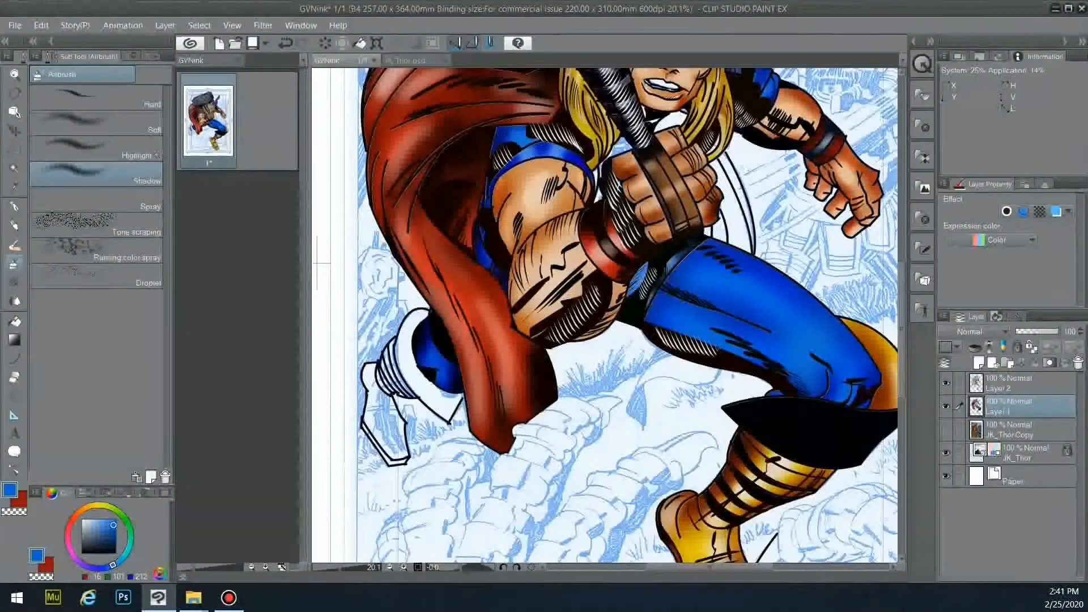
{"action": "left_click", "coordinate": [1014, 383]}
{"action": "left_click", "coordinate": [946, 407]}
- Hatch the boot cuff with four black ink strokes
{"action": "key", "text": "p"}
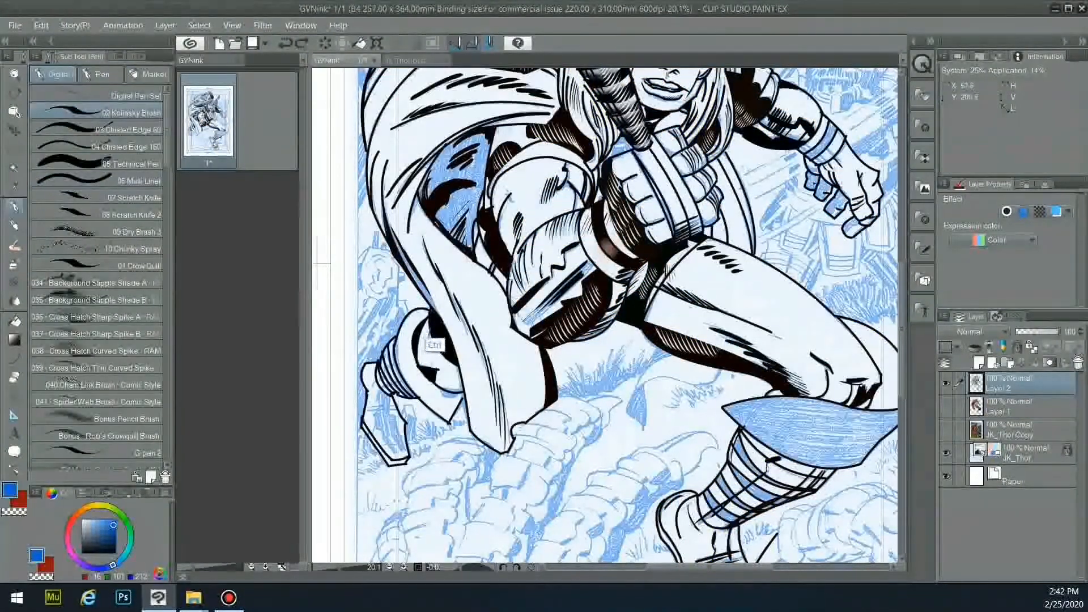
{"action": "key", "text": "x"}
{"action": "left_click", "coordinate": [436, 340], "text": "alt"}
{"action": "left_click_drag", "start_coordinate": [429, 328], "coordinate": [425, 352]}
{"action": "mouse_move", "coordinate": [432, 330]}
{"action": "left_mouse_down"}
{"action": "mouse_move", "coordinate": [429, 353]}
{"action": "mouse_move", "coordinate": [447, 380]}
{"action": "left_mouse_up"}
{"action": "left_click_drag", "start_coordinate": [457, 382], "coordinate": [428, 370]}
{"action": "left_click_drag", "start_coordinate": [425, 363], "coordinate": [424, 372]}
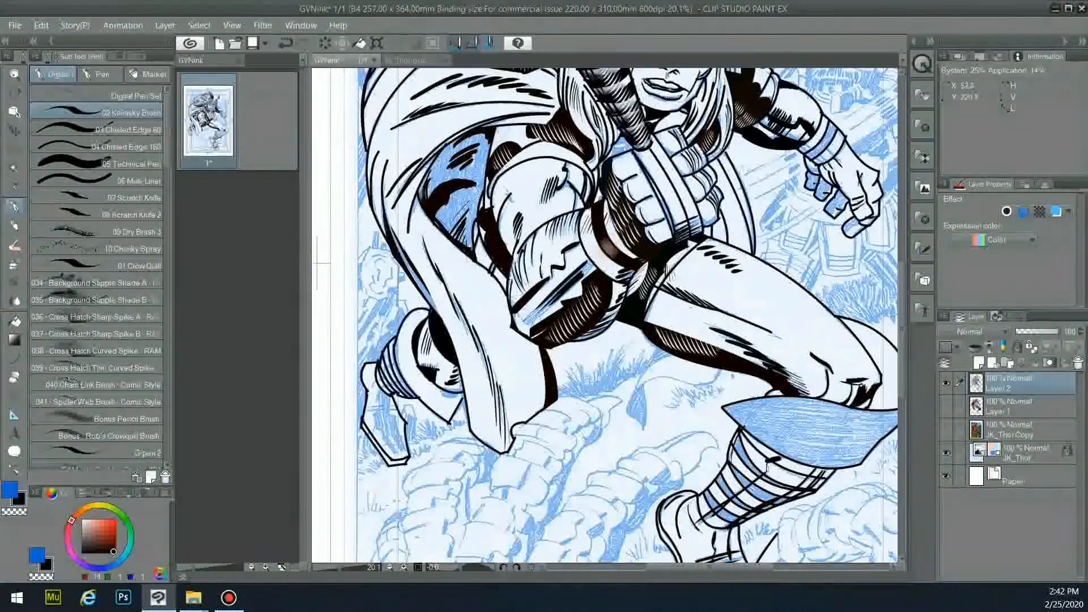
- Touch up the rear leg's inks at brush size 20, alternating eraser and pen
{"action": "key", "text": "w"}
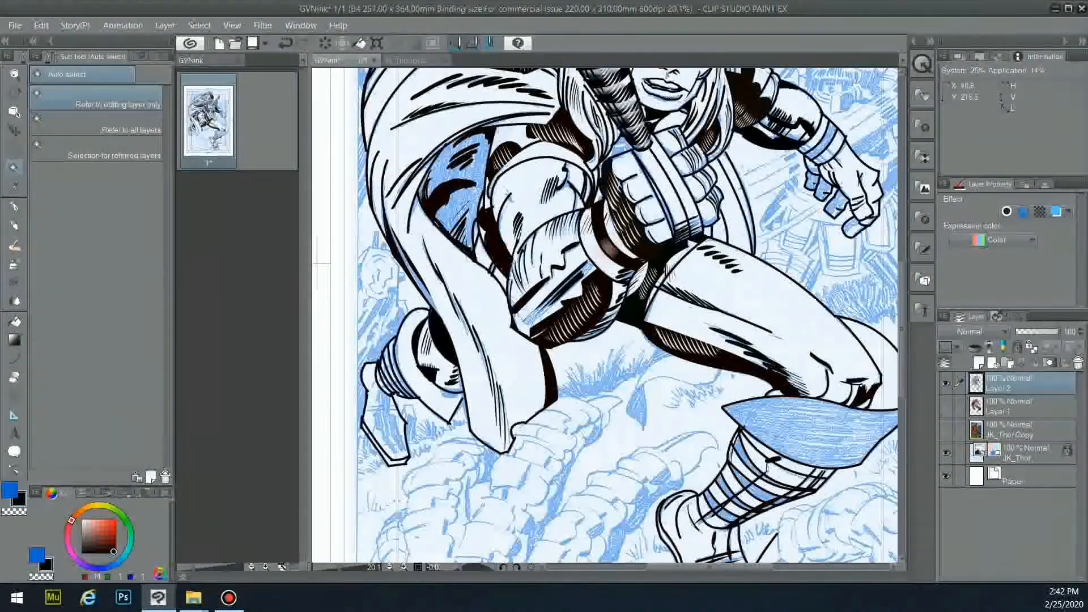
{"action": "left_click", "coordinate": [14, 359]}
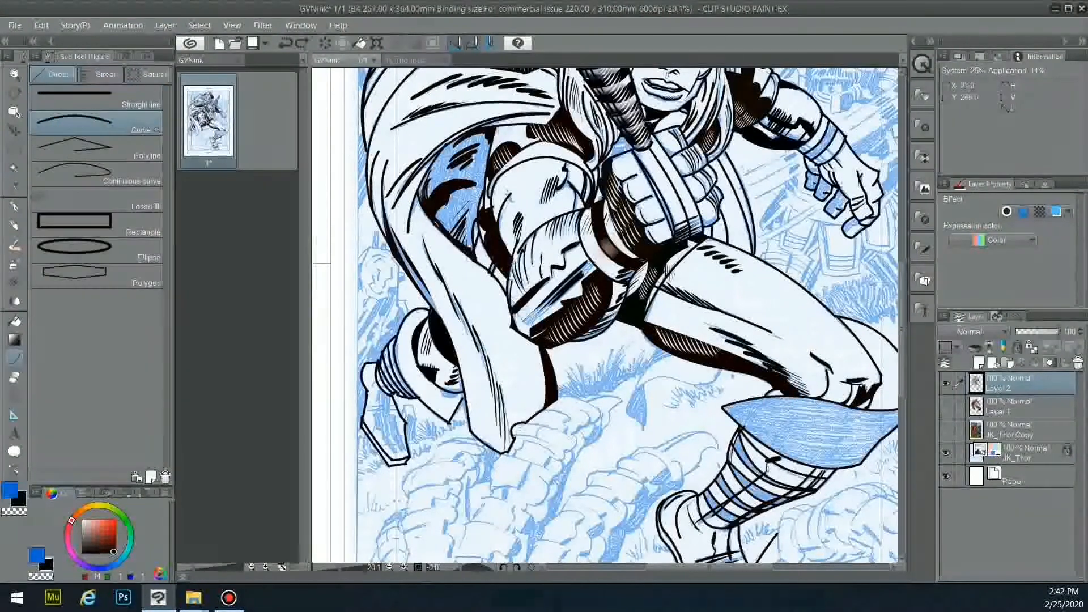
{"action": "left_click", "coordinate": [159, 56]}
{"action": "left_click", "coordinate": [110, 148]}
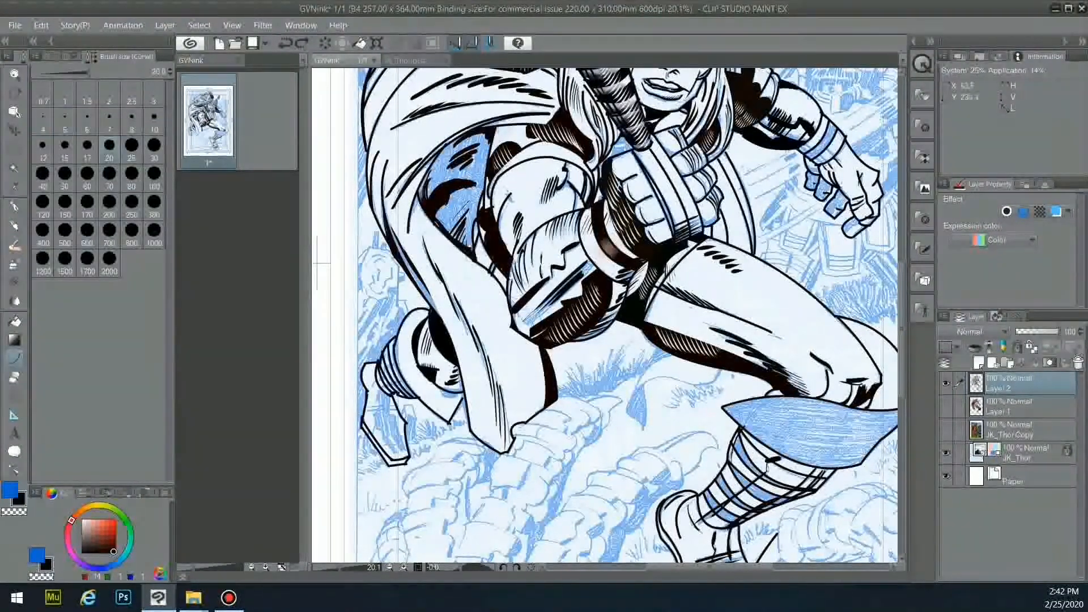
{"action": "key", "text": "e"}
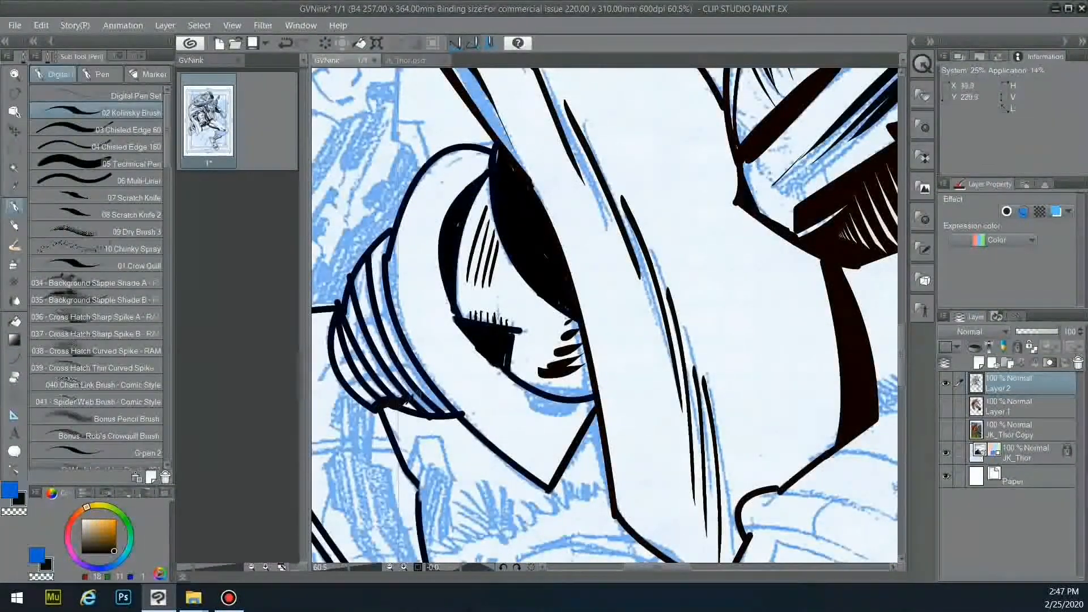
{"action": "key", "text": "e"}
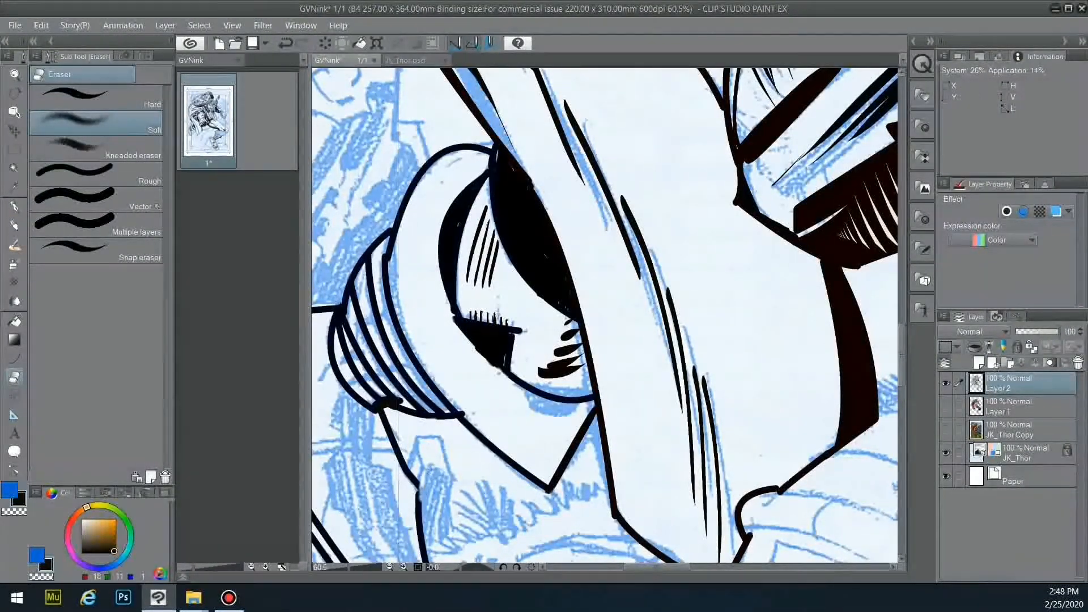
{"action": "key", "text": "p"}
{"action": "key", "text": "e"}
- Show the colours, frame the cape and rear boot, and choose gold for filling
{"action": "left_click", "coordinate": [945, 406]}
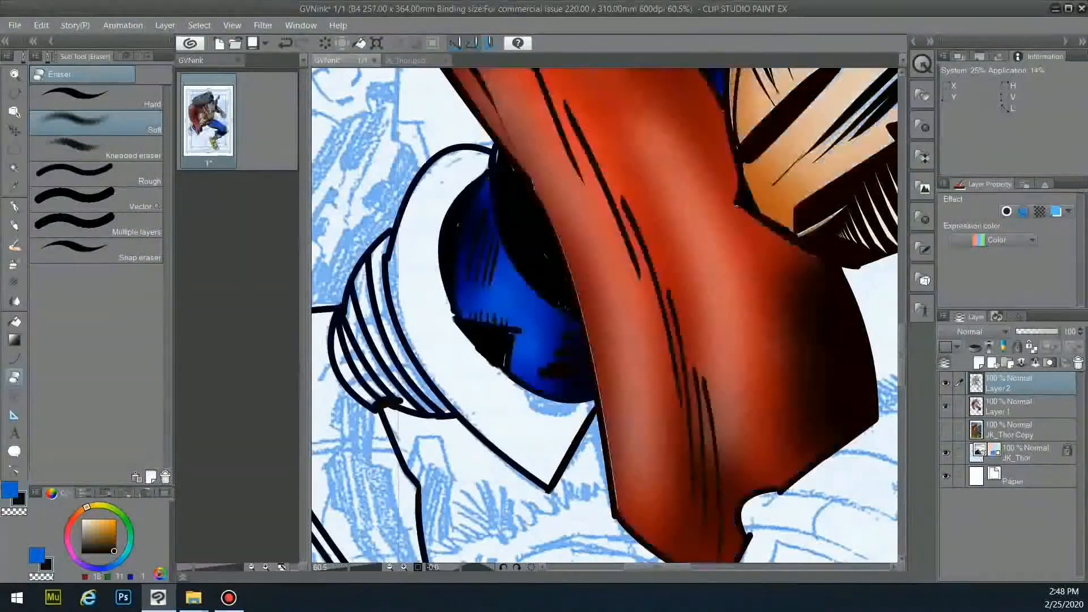
{"action": "scroll", "coordinate": [725, 446], "scroll_direction": "down", "scroll_amount": 8}
{"action": "left_click_drag", "start_coordinate": [726, 446], "coordinate": [439, 428]}
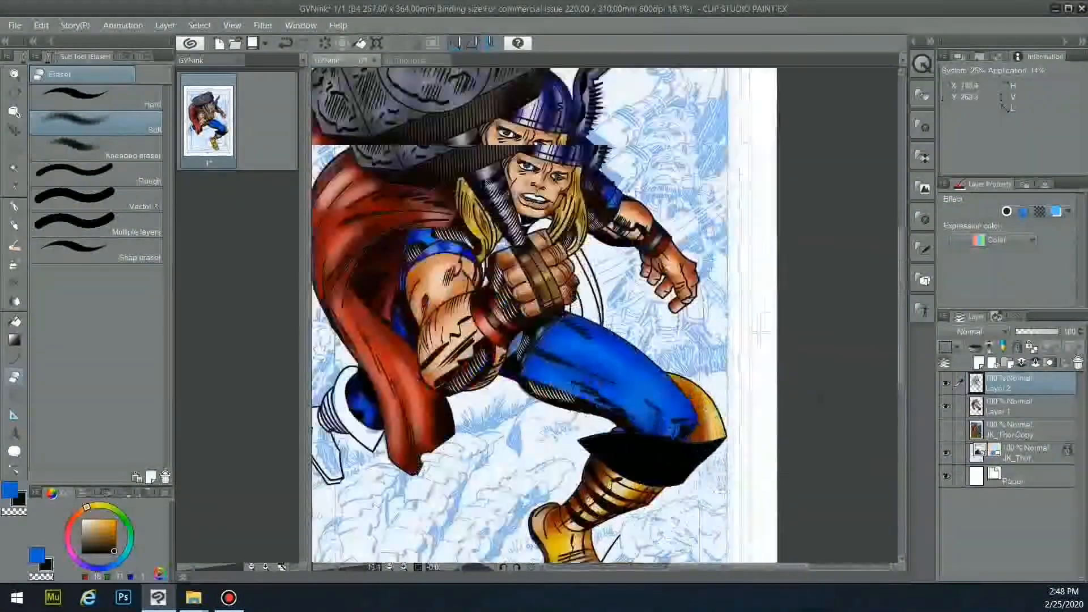
{"action": "scroll", "coordinate": [699, 448], "scroll_direction": "up", "scroll_amount": 3}
{"action": "key", "text": "g"}
{"action": "left_click", "coordinate": [575, 515], "text": "alt"}
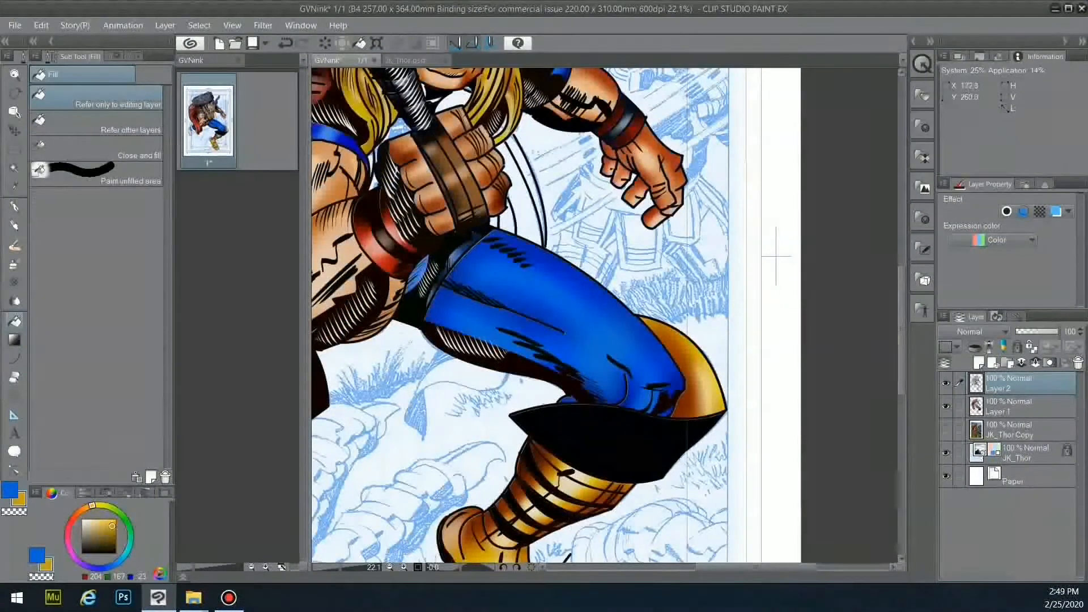
{"action": "left_click", "coordinate": [1020, 406]}
{"action": "left_click_drag", "start_coordinate": [757, 567], "coordinate": [695, 568]}
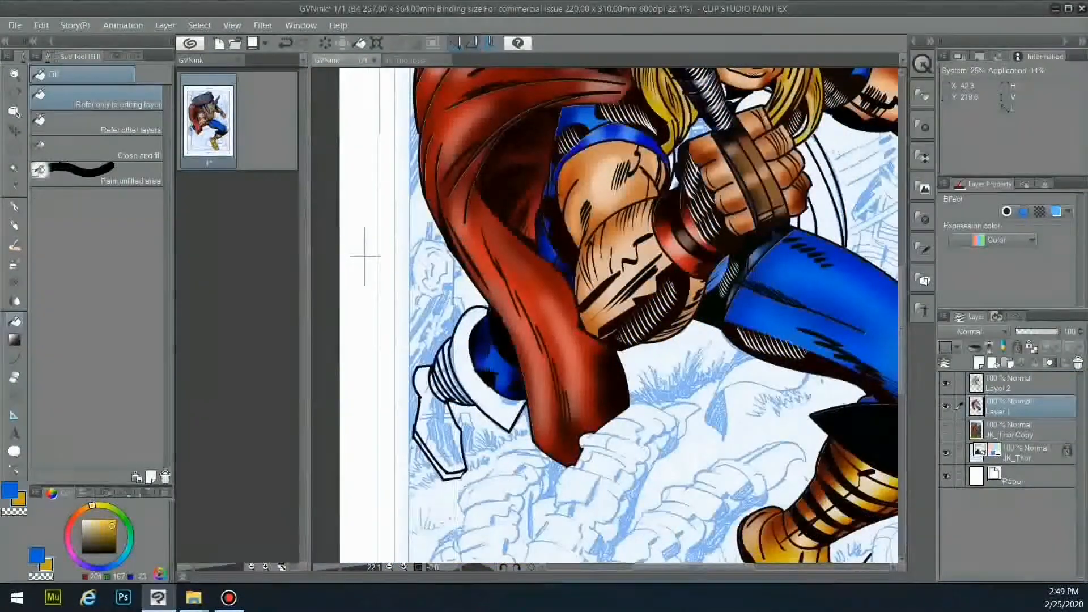
- Select the rear boot's cuff, bands, foot and sole and fill them gold
{"action": "key", "text": "w"}
{"action": "left_click", "coordinate": [1015, 383]}
{"action": "left_click", "coordinate": [473, 383]}
{"action": "left_click", "coordinate": [455, 381]}
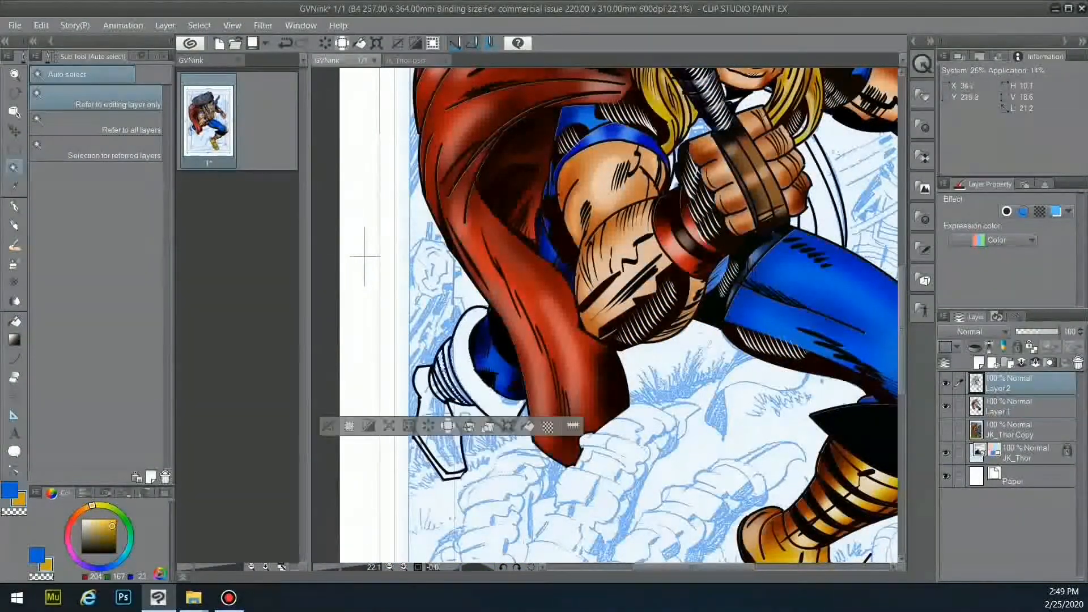
{"action": "left_click", "coordinate": [474, 383], "text": "shift"}
{"action": "left_click", "coordinate": [450, 385], "text": "shift"}
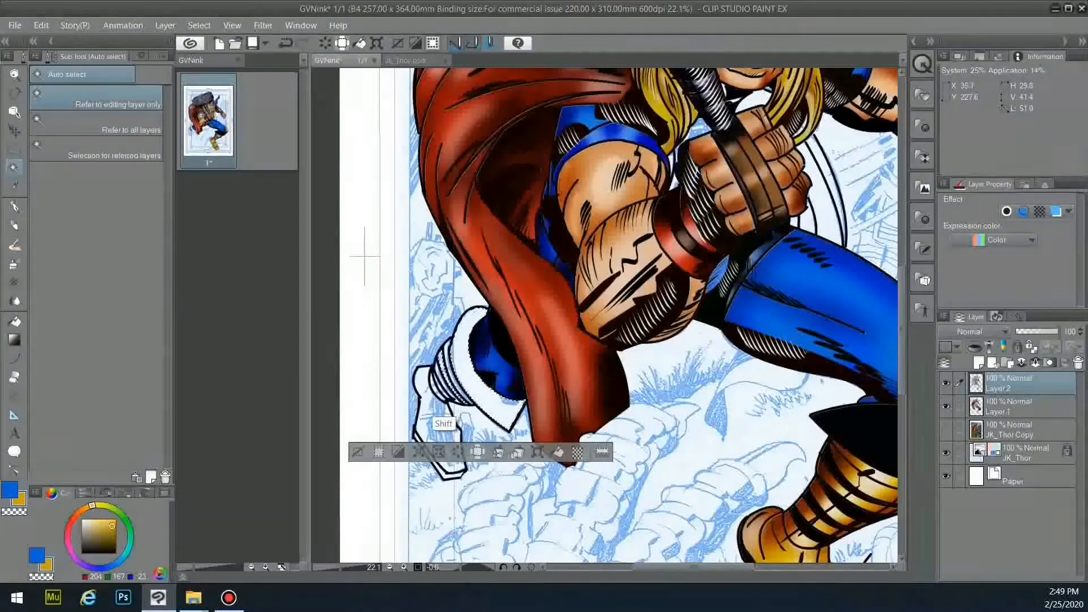
{"action": "left_click", "coordinate": [445, 425], "text": "shift"}
{"action": "left_click", "coordinate": [454, 474], "text": "shift"}
{"action": "left_click", "coordinate": [1017, 407]}
{"action": "key", "text": "g"}
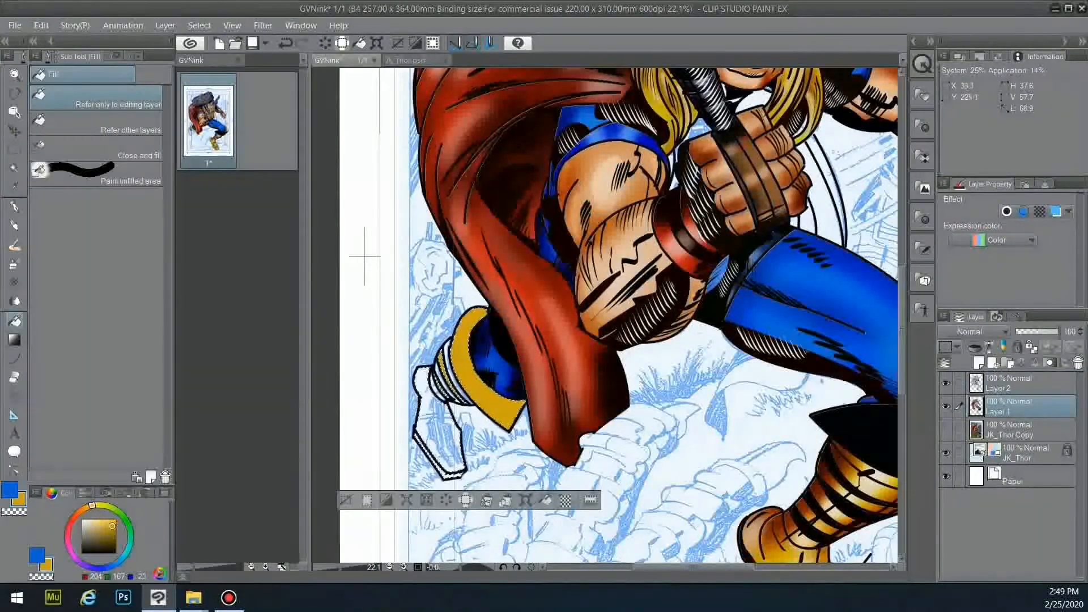
- Airbrush orange shading onto the boot cuff, foot and sole
{"action": "key", "text": "b"}
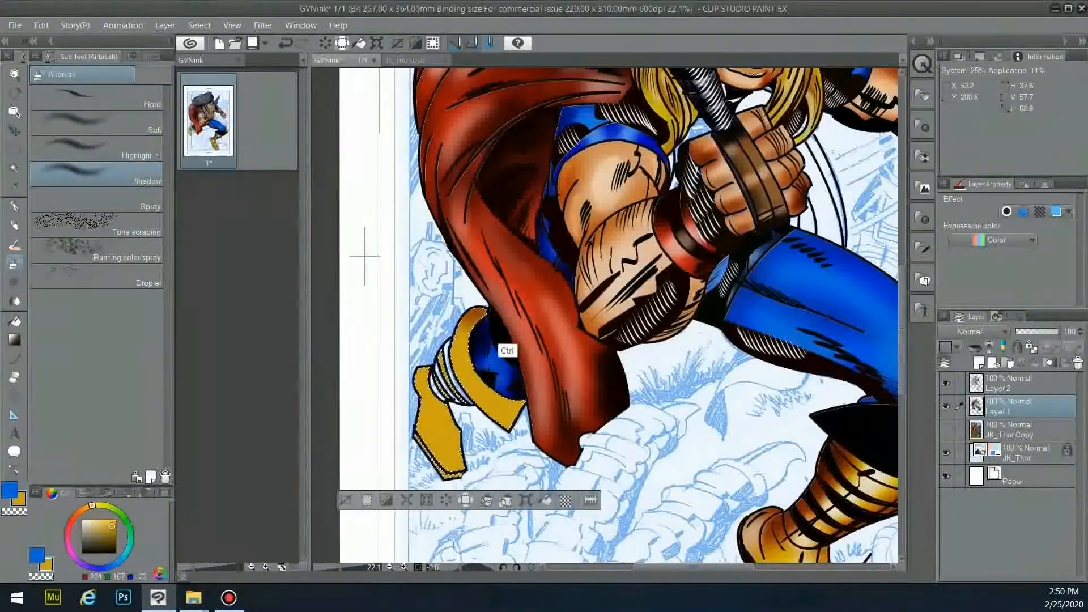
{"action": "left_click", "coordinate": [84, 508]}
{"action": "left_click_drag", "start_coordinate": [485, 312], "coordinate": [462, 344]}
{"action": "mouse_move", "coordinate": [443, 404]}
{"action": "left_mouse_down"}
{"action": "mouse_move", "coordinate": [458, 458]}
{"action": "mouse_move", "coordinate": [389, 457]}
{"action": "left_mouse_up"}
- Select two stripes on the boot, fill them near-black, and clear the selection
{"action": "left_click", "coordinate": [15, 321]}
{"action": "left_click", "coordinate": [114, 551]}
{"action": "key", "text": "ctrl+d"}
{"action": "key", "text": "w"}
{"action": "left_click", "coordinate": [1008, 383]}
{"action": "left_click", "coordinate": [450, 369]}
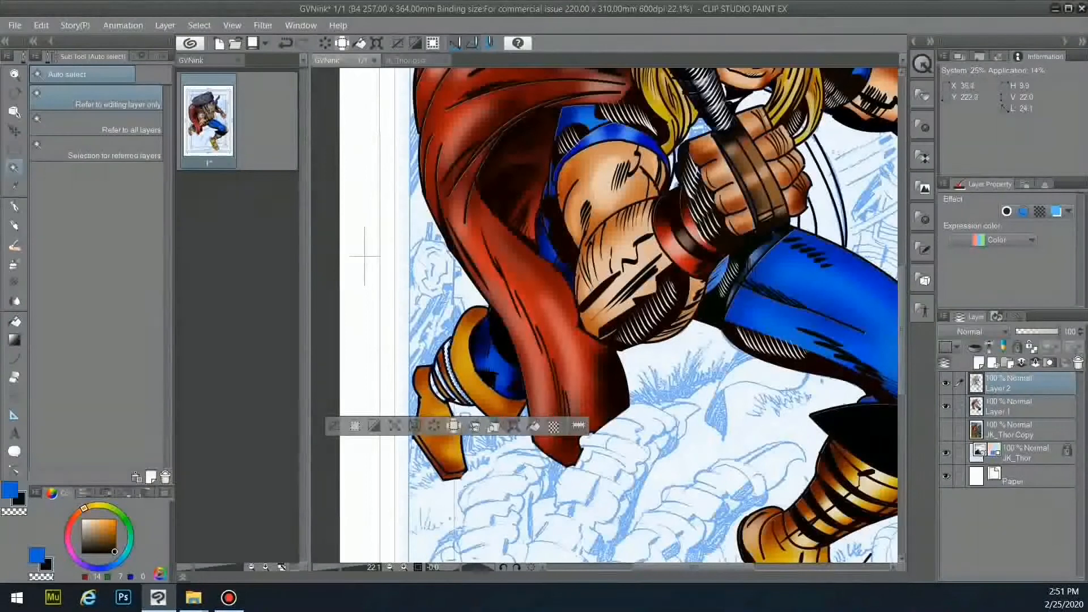
{"action": "key", "text": "g"}
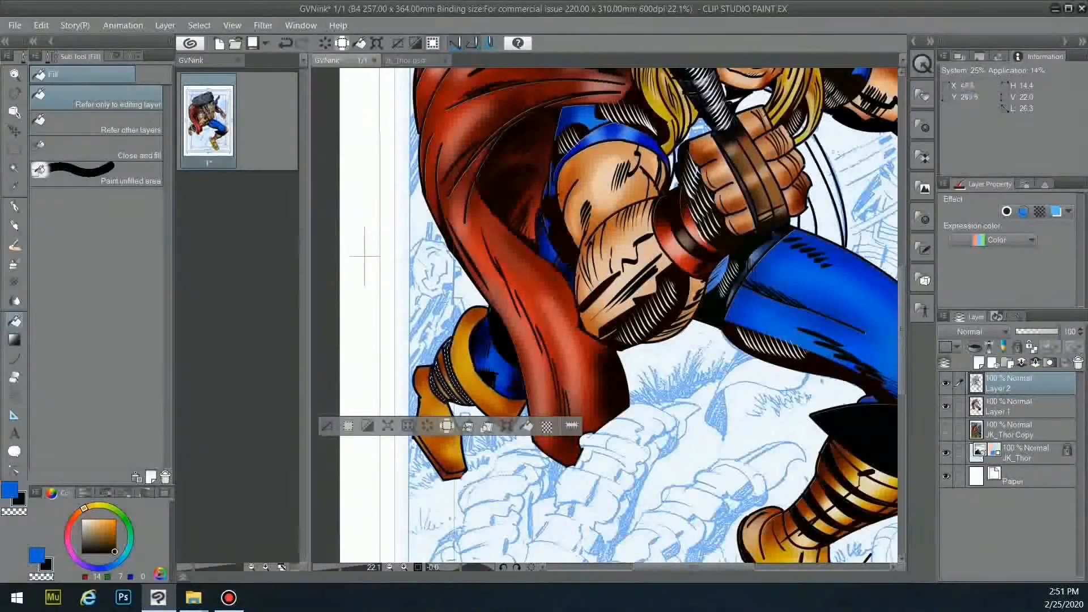
{"action": "key", "text": "ctrl+d"}
- Hide the colours and ink dark hatching on the figure's lower left
{"action": "key", "text": "p"}
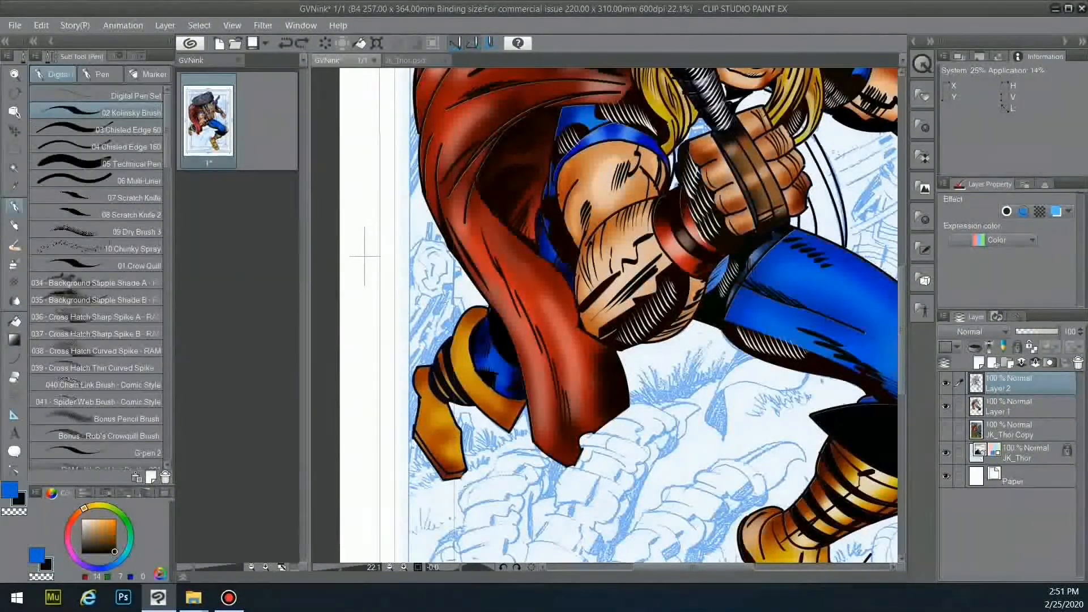
{"action": "left_click", "coordinate": [946, 407]}
{"action": "mouse_move", "coordinate": [442, 420]}
{"action": "left_mouse_down"}
{"action": "mouse_move", "coordinate": [452, 427]}
{"action": "mouse_move", "coordinate": [434, 443]}
{"action": "mouse_move", "coordinate": [446, 462]}
{"action": "left_mouse_up"}
{"action": "mouse_move", "coordinate": [439, 398]}
{"action": "left_mouse_down"}
{"action": "mouse_move", "coordinate": [431, 417]}
{"action": "mouse_move", "coordinate": [442, 457]}
{"action": "mouse_move", "coordinate": [441, 446]}
{"action": "mouse_move", "coordinate": [451, 453]}
{"action": "left_mouse_up"}
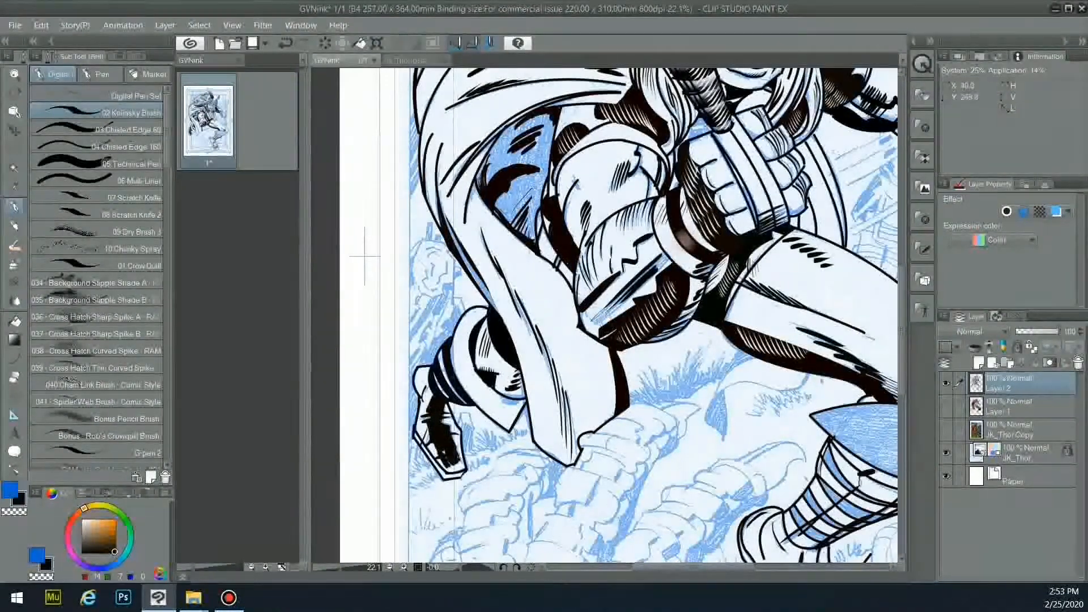
- Show the colours again and reposition the page to view the whole figure
{"action": "left_click", "coordinate": [946, 406]}
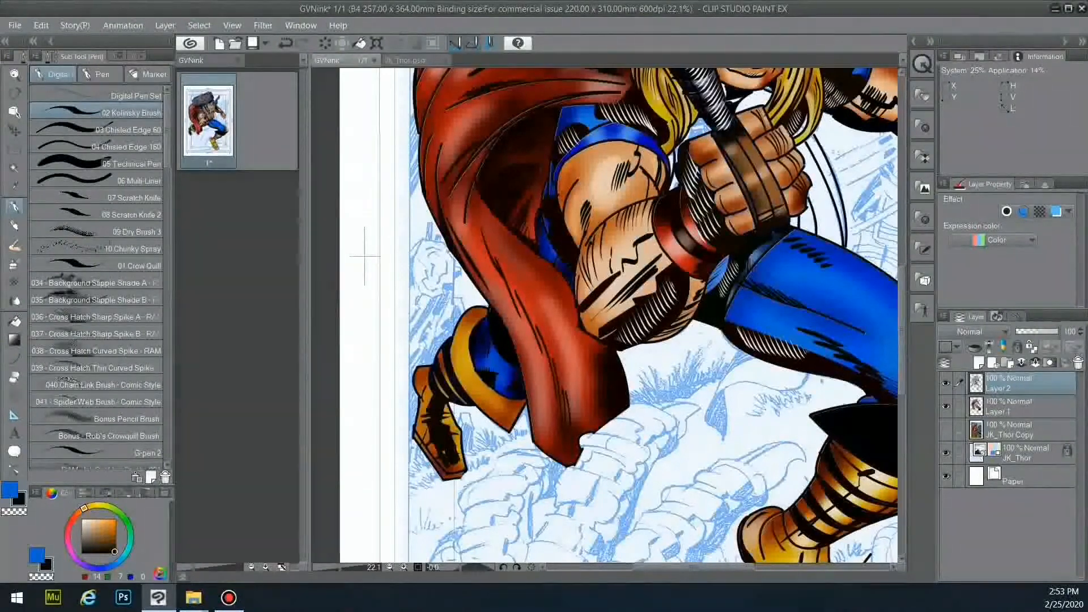
{"action": "scroll", "coordinate": [713, 433], "scroll_direction": "down", "scroll_amount": 3}
{"action": "mouse_move", "coordinate": [713, 432]}
{"action": "left_mouse_down"}
{"action": "mouse_move", "coordinate": [548, 445]}
{"action": "mouse_move", "coordinate": [514, 402]}
{"action": "mouse_move", "coordinate": [548, 362]}
{"action": "mouse_move", "coordinate": [668, 372]}
{"action": "left_mouse_up"}
{"action": "left_click", "coordinate": [14, 359]}
{"action": "scroll", "coordinate": [548, 379], "scroll_direction": "up", "scroll_amount": 3}
- With the Figure Curve tool, draw curved outlines along and to the right of the robot claw
{"action": "left_click", "coordinate": [143, 56]}
{"action": "left_click_drag", "start_coordinate": [439, 382], "coordinate": [497, 347]}
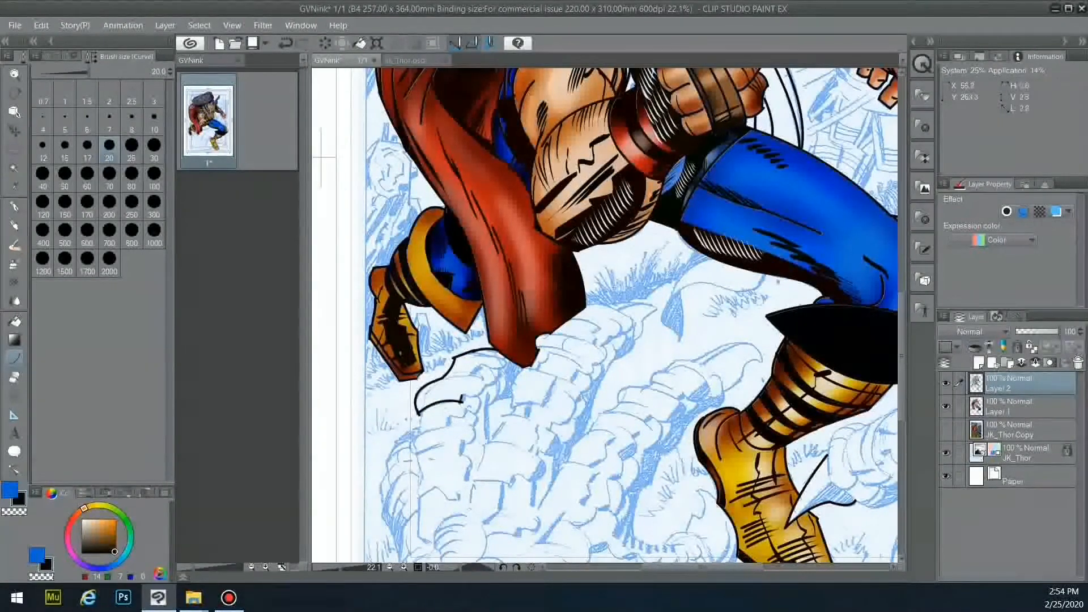
{"action": "mouse_move", "coordinate": [464, 398]}
{"action": "left_mouse_down"}
{"action": "mouse_move", "coordinate": [482, 379]}
{"action": "mouse_move", "coordinate": [487, 405]}
{"action": "left_mouse_up"}
{"action": "left_click", "coordinate": [483, 395]}
{"action": "left_click", "coordinate": [466, 372]}
{"action": "left_click", "coordinate": [497, 381]}
{"action": "left_click", "coordinate": [497, 395]}
{"action": "left_click_drag", "start_coordinate": [502, 369], "coordinate": [488, 405]}
{"action": "left_click", "coordinate": [506, 387]}
{"action": "left_click_drag", "start_coordinate": [487, 406], "coordinate": [498, 402]}
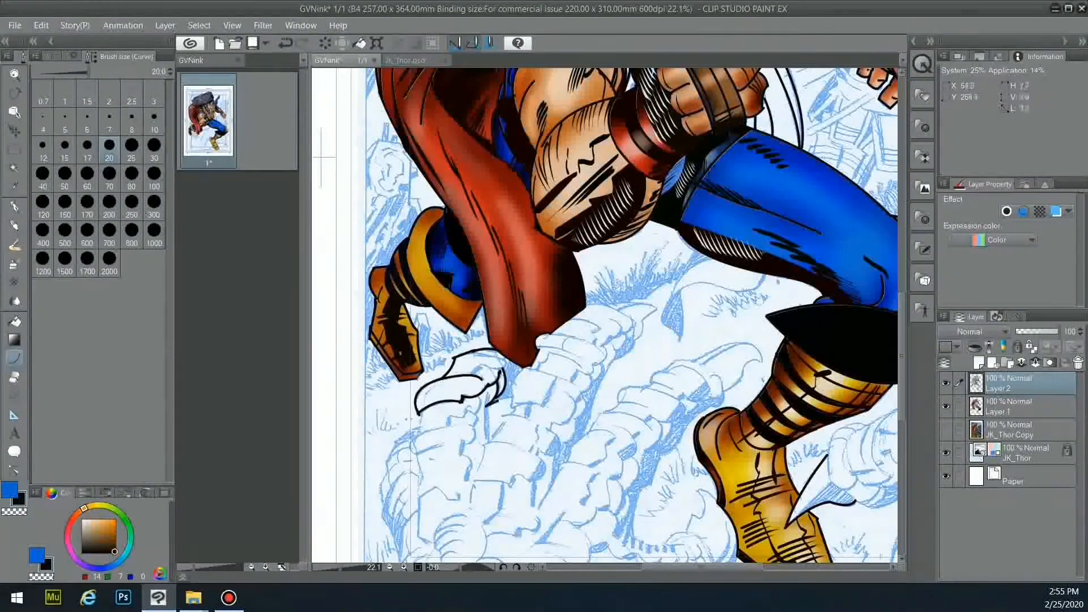
- Add curved contours to the claw's top, plus a near-vertical claw line and ridge
{"action": "mouse_move", "coordinate": [474, 354]}
{"action": "left_mouse_down"}
{"action": "mouse_move", "coordinate": [500, 357]}
{"action": "mouse_move", "coordinate": [506, 371]}
{"action": "left_mouse_up"}
{"action": "left_click", "coordinate": [488, 352]}
{"action": "left_click", "coordinate": [492, 366]}
{"action": "left_click", "coordinate": [505, 363]}
{"action": "mouse_move", "coordinate": [487, 399]}
{"action": "left_mouse_down"}
{"action": "mouse_move", "coordinate": [486, 438]}
{"action": "mouse_move", "coordinate": [409, 452]}
{"action": "mouse_move", "coordinate": [434, 543]}
{"action": "left_mouse_up"}
{"action": "left_click", "coordinate": [485, 418]}
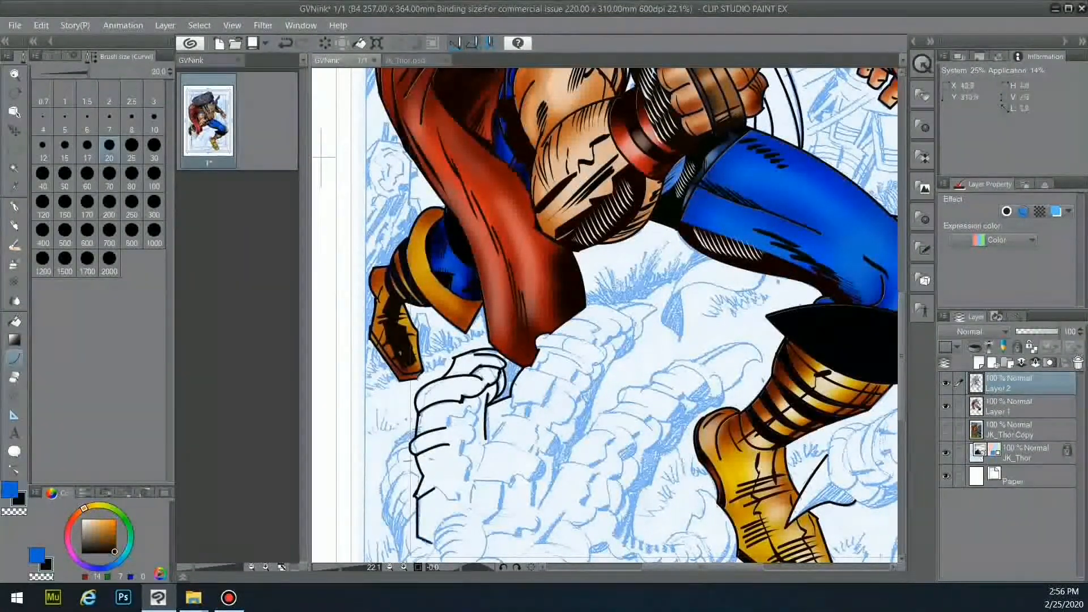
{"action": "left_click_drag", "start_coordinate": [447, 499], "coordinate": [457, 491]}
{"action": "mouse_move", "coordinate": [462, 419]}
{"action": "left_mouse_down"}
{"action": "mouse_move", "coordinate": [477, 419]}
{"action": "mouse_move", "coordinate": [471, 428]}
{"action": "left_mouse_up"}
{"action": "left_click_drag", "start_coordinate": [472, 427], "coordinate": [467, 481]}
- Switch to the pen to thicken claw lines, hatch its bottom and add a black shadow
{"action": "key", "text": "p"}
{"action": "mouse_move", "coordinate": [490, 403]}
{"action": "left_mouse_down"}
{"action": "mouse_move", "coordinate": [514, 379]}
{"action": "mouse_move", "coordinate": [511, 409]}
{"action": "mouse_move", "coordinate": [482, 454]}
{"action": "left_mouse_up"}
{"action": "left_click_drag", "start_coordinate": [541, 426], "coordinate": [529, 452]}
{"action": "mouse_move", "coordinate": [484, 450]}
{"action": "left_mouse_down"}
{"action": "mouse_move", "coordinate": [467, 511]}
{"action": "mouse_move", "coordinate": [435, 535]}
{"action": "left_mouse_up"}
{"action": "left_click_drag", "start_coordinate": [462, 527], "coordinate": [433, 559]}
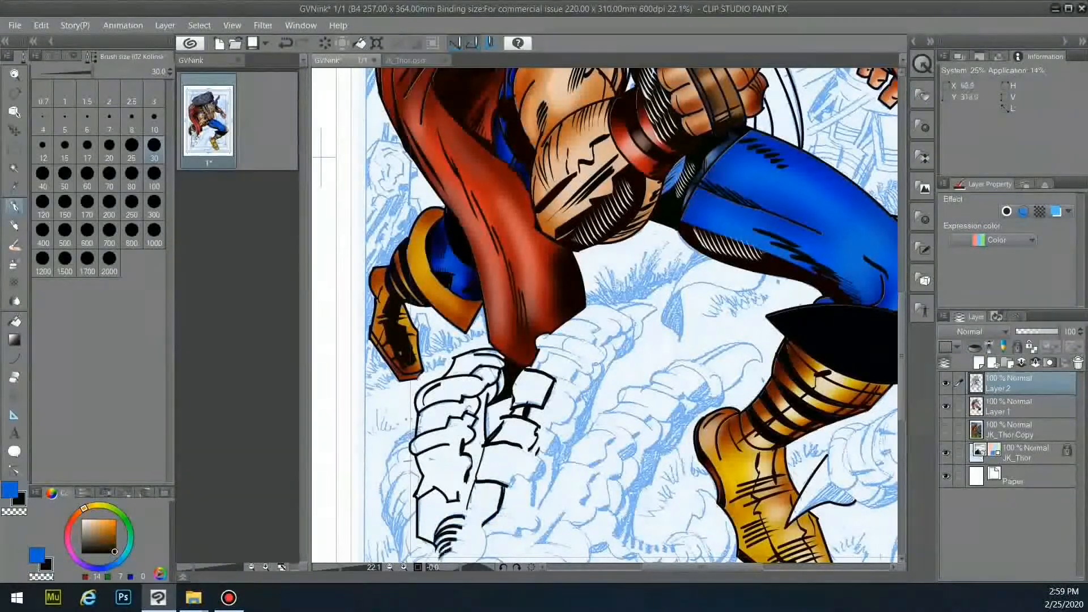
{"action": "left_click_drag", "start_coordinate": [510, 461], "coordinate": [543, 475]}
- Ink strokes across the claw's top, right edge and left side with the pen
{"action": "mouse_move", "coordinate": [536, 367]}
{"action": "left_mouse_down"}
{"action": "mouse_move", "coordinate": [577, 367]}
{"action": "mouse_move", "coordinate": [580, 396]}
{"action": "left_mouse_up"}
{"action": "left_click_drag", "start_coordinate": [570, 400], "coordinate": [573, 428]}
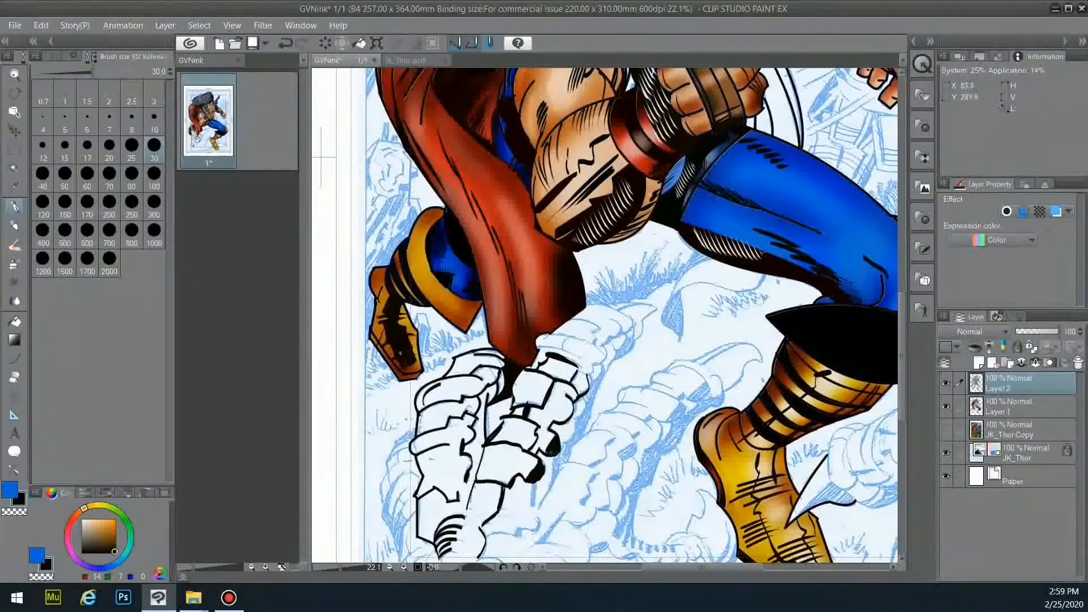
{"action": "mouse_move", "coordinate": [538, 508]}
{"action": "left_mouse_down"}
{"action": "mouse_move", "coordinate": [611, 364]}
{"action": "mouse_move", "coordinate": [551, 481]}
{"action": "left_mouse_up"}
{"action": "left_click_drag", "start_coordinate": [570, 442], "coordinate": [554, 463]}
{"action": "left_click_drag", "start_coordinate": [590, 399], "coordinate": [584, 418]}
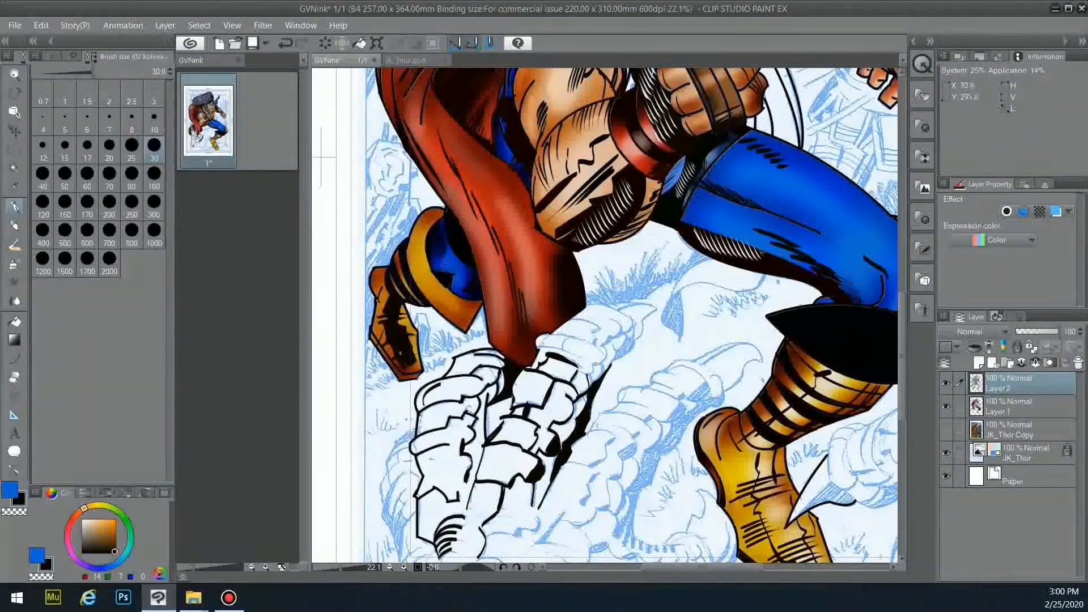
{"action": "mouse_move", "coordinate": [415, 427]}
{"action": "left_mouse_down"}
{"action": "mouse_move", "coordinate": [391, 451]}
{"action": "mouse_move", "coordinate": [379, 504]}
{"action": "left_mouse_up"}
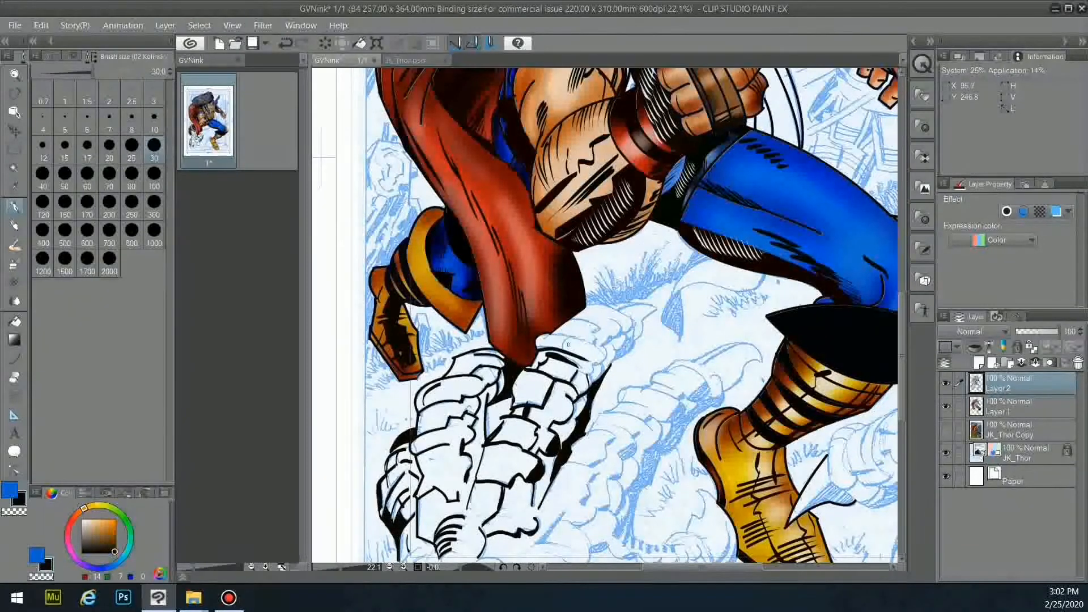
{"action": "mouse_move", "coordinate": [628, 331]}
{"action": "left_mouse_down"}
{"action": "mouse_move", "coordinate": [616, 362]}
{"action": "mouse_move", "coordinate": [665, 280]}
{"action": "mouse_move", "coordinate": [659, 271]}
{"action": "left_mouse_up"}
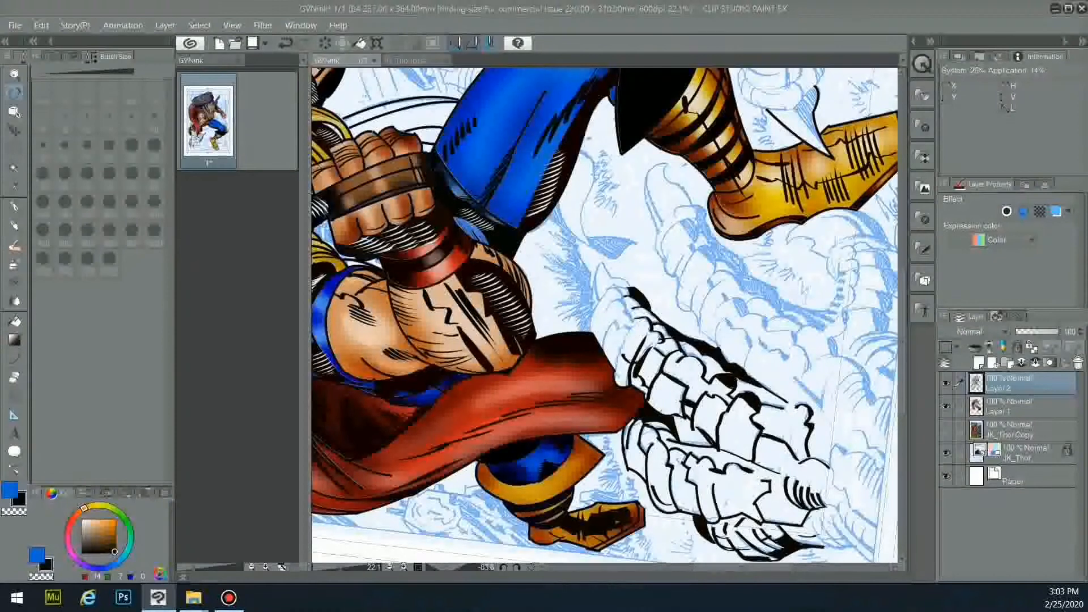
- Ink the white claw's left edge and its pointed upper tips
{"action": "left_click_drag", "start_coordinate": [629, 319], "coordinate": [603, 350]}
{"action": "mouse_move", "coordinate": [629, 297]}
{"action": "left_mouse_down"}
{"action": "mouse_move", "coordinate": [607, 315]}
{"action": "mouse_move", "coordinate": [600, 261]}
{"action": "left_mouse_up"}
{"action": "left_click_drag", "start_coordinate": [601, 262], "coordinate": [635, 290]}
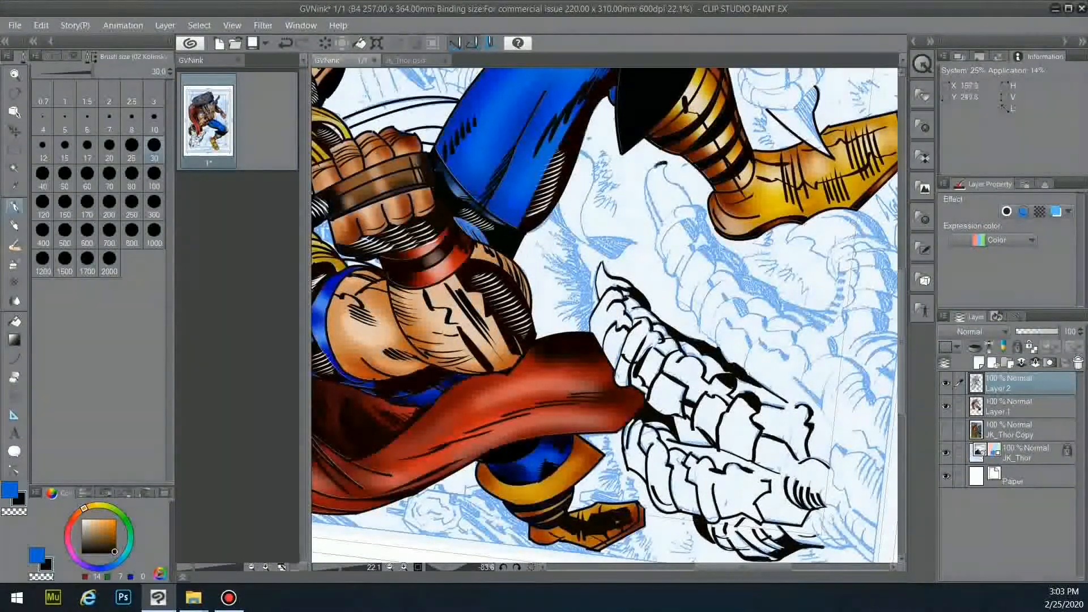
{"action": "left_click_drag", "start_coordinate": [679, 214], "coordinate": [662, 262]}
- Outline the upper finger segments with black contour lines
{"action": "left_click_drag", "start_coordinate": [674, 217], "coordinate": [702, 205]}
{"action": "left_click_drag", "start_coordinate": [665, 163], "coordinate": [690, 202]}
{"action": "mouse_move", "coordinate": [689, 219]}
{"action": "left_mouse_down"}
{"action": "mouse_move", "coordinate": [675, 255]}
{"action": "mouse_move", "coordinate": [684, 278]}
{"action": "left_mouse_up"}
{"action": "mouse_move", "coordinate": [684, 219]}
{"action": "left_mouse_down"}
{"action": "mouse_move", "coordinate": [699, 241]}
{"action": "mouse_move", "coordinate": [690, 252]}
{"action": "left_mouse_up"}
{"action": "mouse_move", "coordinate": [699, 246]}
{"action": "left_mouse_down"}
{"action": "mouse_move", "coordinate": [681, 284]}
{"action": "mouse_move", "coordinate": [691, 313]}
{"action": "left_mouse_up"}
{"action": "left_click_drag", "start_coordinate": [702, 280], "coordinate": [692, 312]}
{"action": "left_click_drag", "start_coordinate": [723, 282], "coordinate": [700, 332]}
- Rotate the canvas, ink under the upper finger, undo a stray long line and redraw it shorter
{"action": "key", "text": "r"}
{"action": "left_click_drag", "start_coordinate": [612, 179], "coordinate": [725, 340]}
{"action": "key", "text": "p"}
{"action": "left_click_drag", "start_coordinate": [722, 404], "coordinate": [643, 487]}
{"action": "key", "text": "ctrl+z"}
{"action": "mouse_move", "coordinate": [722, 403]}
{"action": "left_mouse_down"}
{"action": "mouse_move", "coordinate": [680, 429]}
{"action": "mouse_move", "coordinate": [652, 420]}
{"action": "left_mouse_up"}
{"action": "left_click_drag", "start_coordinate": [680, 406], "coordinate": [636, 474]}
- Fill in the finger's black shadow with short ticks and strokes
{"action": "left_click_drag", "start_coordinate": [629, 518], "coordinate": [626, 543]}
{"action": "left_click_drag", "start_coordinate": [635, 538], "coordinate": [635, 549]}
{"action": "left_click_drag", "start_coordinate": [642, 540], "coordinate": [644, 551]}
{"action": "mouse_move", "coordinate": [633, 491]}
{"action": "left_mouse_down"}
{"action": "mouse_move", "coordinate": [624, 520]}
{"action": "mouse_move", "coordinate": [625, 506]}
{"action": "left_mouse_up"}
{"action": "left_click_drag", "start_coordinate": [642, 476], "coordinate": [630, 501]}
{"action": "left_click_drag", "start_coordinate": [656, 451], "coordinate": [645, 482]}
{"action": "mouse_move", "coordinate": [657, 439]}
{"action": "left_mouse_down"}
{"action": "mouse_move", "coordinate": [636, 472]}
{"action": "mouse_move", "coordinate": [658, 448]}
{"action": "left_mouse_up"}
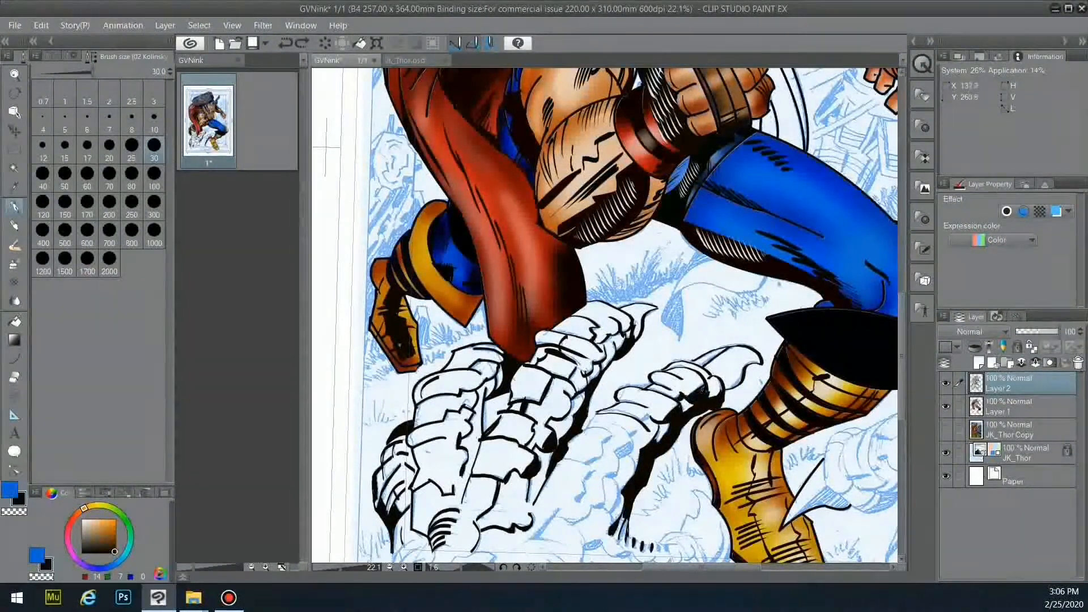
- Ink the middle finger's knuckle segment, then zoom out to fit the whole page
{"action": "mouse_move", "coordinate": [598, 413]}
{"action": "left_mouse_down"}
{"action": "mouse_move", "coordinate": [586, 429]}
{"action": "mouse_move", "coordinate": [613, 430]}
{"action": "left_mouse_up"}
{"action": "mouse_move", "coordinate": [605, 435]}
{"action": "left_mouse_down"}
{"action": "mouse_move", "coordinate": [590, 466]}
{"action": "mouse_move", "coordinate": [635, 440]}
{"action": "left_mouse_up"}
{"action": "mouse_move", "coordinate": [633, 445]}
{"action": "left_mouse_down"}
{"action": "mouse_move", "coordinate": [606, 479]}
{"action": "mouse_move", "coordinate": [604, 523]}
{"action": "left_mouse_up"}
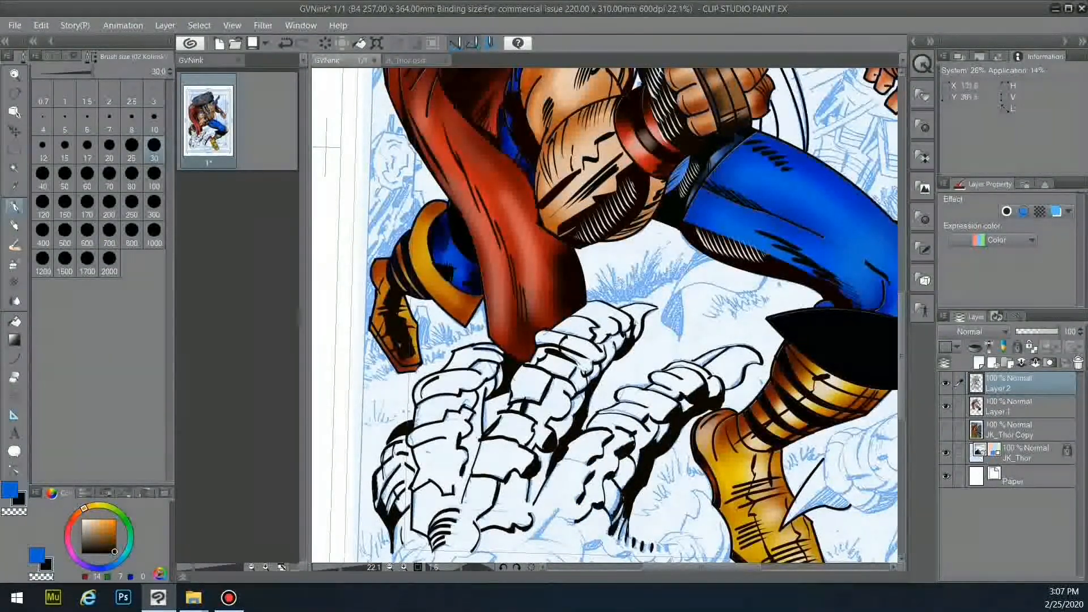
{"action": "key", "text": "ctrl+0"}
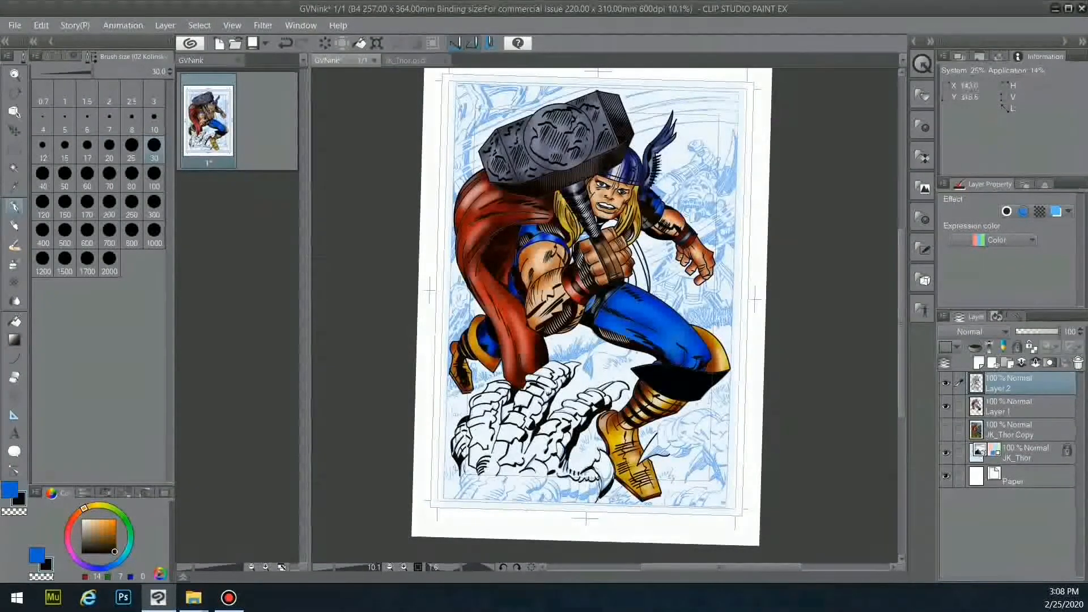
- Ink curves and black shading between the lower claw segments
{"action": "scroll", "coordinate": [650, 461], "scroll_direction": "up", "scroll_amount": 5}
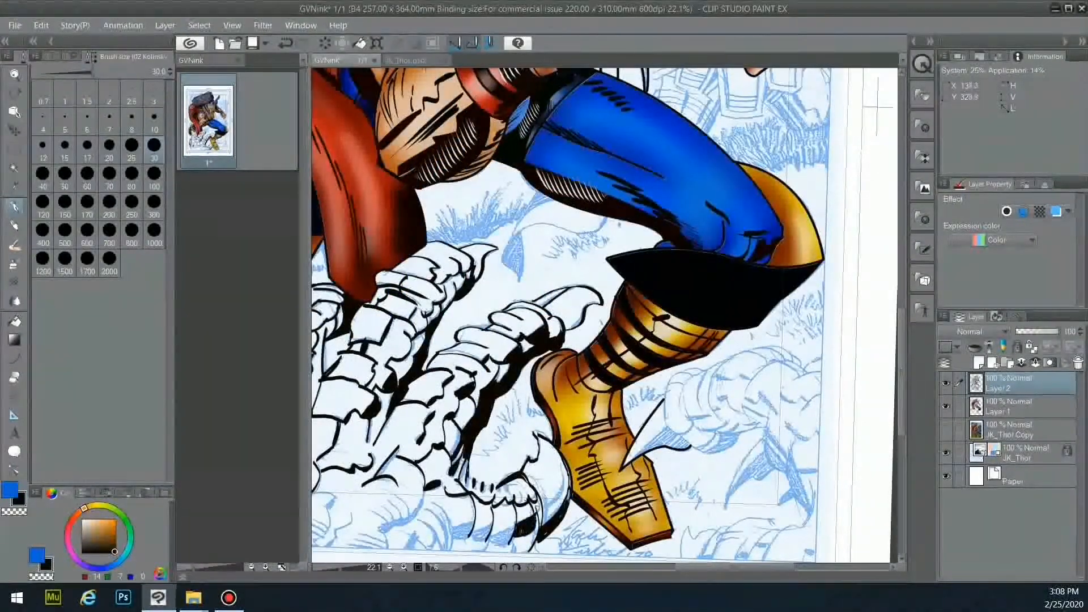
{"action": "scroll", "coordinate": [508, 498], "scroll_direction": "down", "scroll_amount": 2}
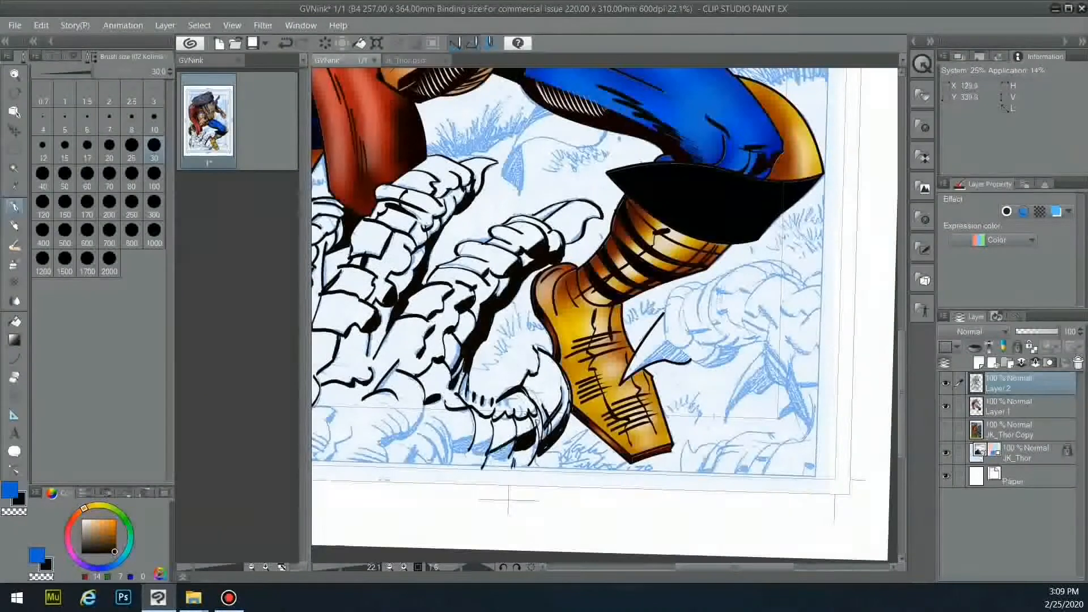
{"action": "mouse_move", "coordinate": [432, 418]}
{"action": "left_mouse_down"}
{"action": "mouse_move", "coordinate": [450, 454]}
{"action": "mouse_move", "coordinate": [490, 453]}
{"action": "left_mouse_up"}
{"action": "left_click_drag", "start_coordinate": [426, 424], "coordinate": [450, 467]}
{"action": "left_click_drag", "start_coordinate": [420, 436], "coordinate": [442, 464]}
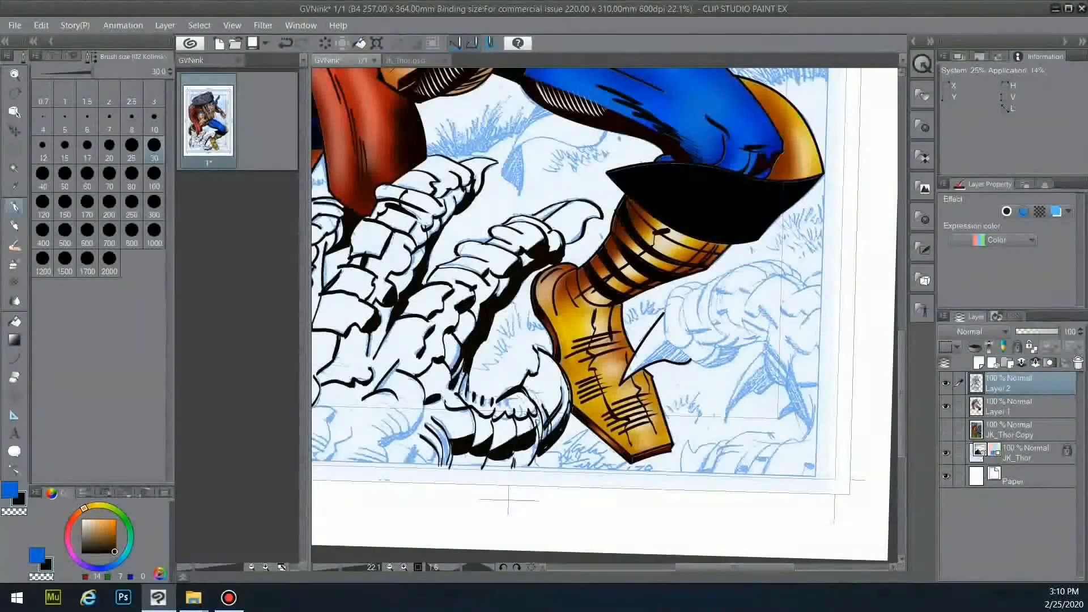
{"action": "mouse_move", "coordinate": [416, 446]}
{"action": "left_mouse_down"}
{"action": "mouse_move", "coordinate": [406, 465]}
{"action": "mouse_move", "coordinate": [427, 470]}
{"action": "left_mouse_up"}
{"action": "left_click_drag", "start_coordinate": [468, 393], "coordinate": [496, 402]}
- Draw a long curve down the claw and a row of short hatch lines
{"action": "left_click_drag", "start_coordinate": [402, 435], "coordinate": [379, 446]}
{"action": "left_click_drag", "start_coordinate": [423, 411], "coordinate": [382, 445]}
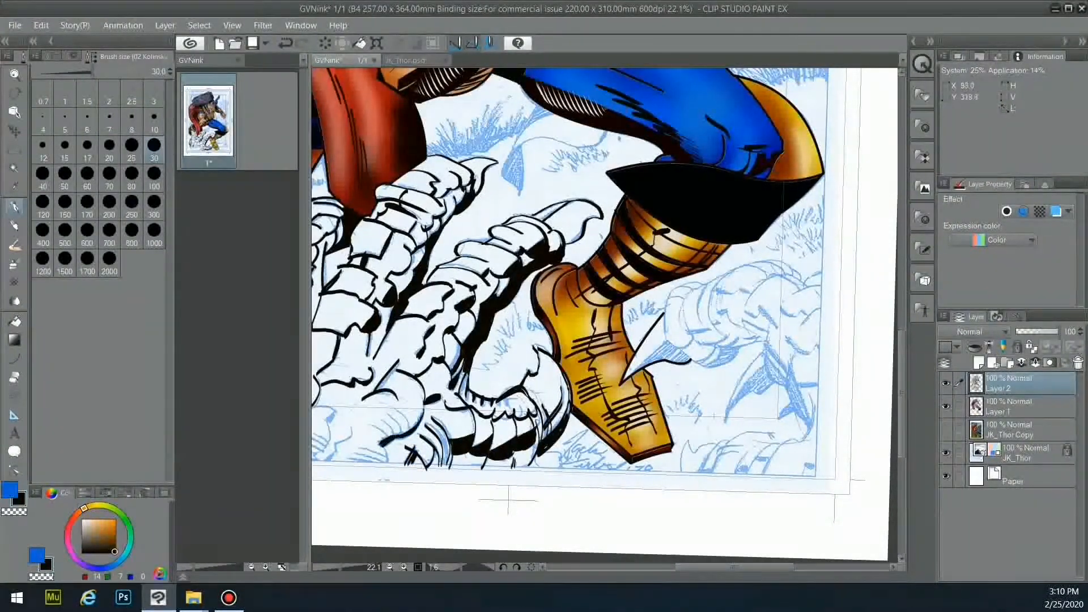
{"action": "left_click_drag", "start_coordinate": [422, 392], "coordinate": [419, 425]}
{"action": "left_click_drag", "start_coordinate": [371, 428], "coordinate": [390, 438]}
{"action": "left_click_drag", "start_coordinate": [378, 421], "coordinate": [396, 435]}
{"action": "left_click_drag", "start_coordinate": [383, 415], "coordinate": [402, 433]}
{"action": "left_click_drag", "start_coordinate": [390, 411], "coordinate": [408, 430]}
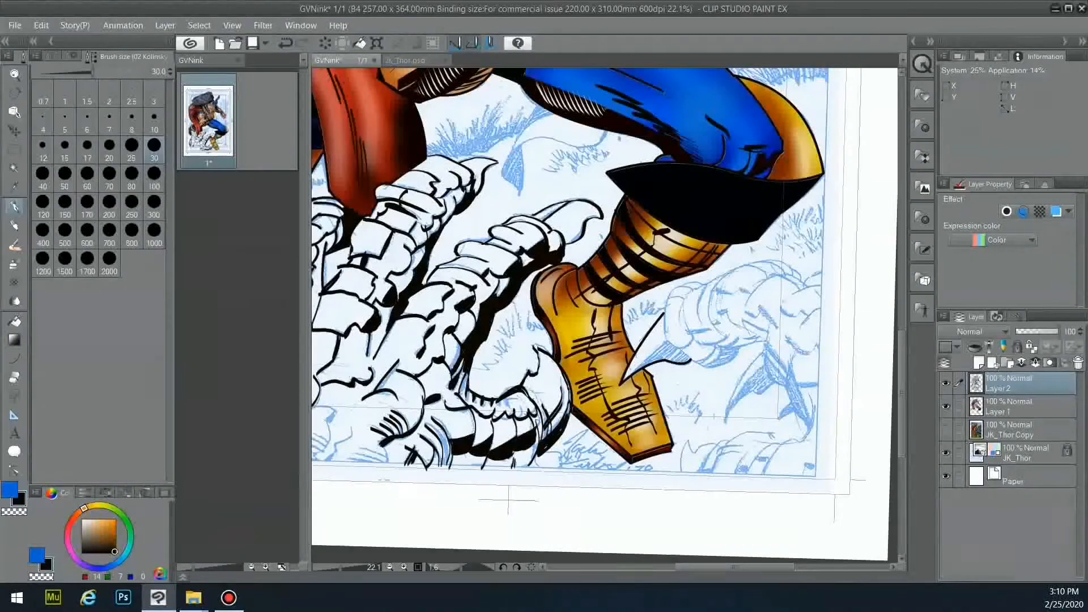
- Add more hatches and a jagged contour across the lower claw
{"action": "left_click_drag", "start_coordinate": [734, 567], "coordinate": [696, 567]}
{"action": "left_click_drag", "start_coordinate": [438, 396], "coordinate": [416, 421]}
{"action": "left_click_drag", "start_coordinate": [444, 403], "coordinate": [417, 434]}
{"action": "left_click_drag", "start_coordinate": [447, 413], "coordinate": [426, 432]}
{"action": "left_click_drag", "start_coordinate": [430, 434], "coordinate": [402, 460]}
{"action": "left_click_drag", "start_coordinate": [461, 419], "coordinate": [417, 457]}
{"action": "left_click_drag", "start_coordinate": [456, 429], "coordinate": [435, 434]}
{"action": "left_click_drag", "start_coordinate": [452, 436], "coordinate": [429, 441]}
{"action": "mouse_move", "coordinate": [445, 445]}
{"action": "left_mouse_down"}
{"action": "mouse_move", "coordinate": [424, 450]}
{"action": "mouse_move", "coordinate": [439, 460]}
{"action": "left_mouse_up"}
{"action": "left_click_drag", "start_coordinate": [458, 429], "coordinate": [477, 417]}
{"action": "left_click_drag", "start_coordinate": [477, 418], "coordinate": [496, 406]}
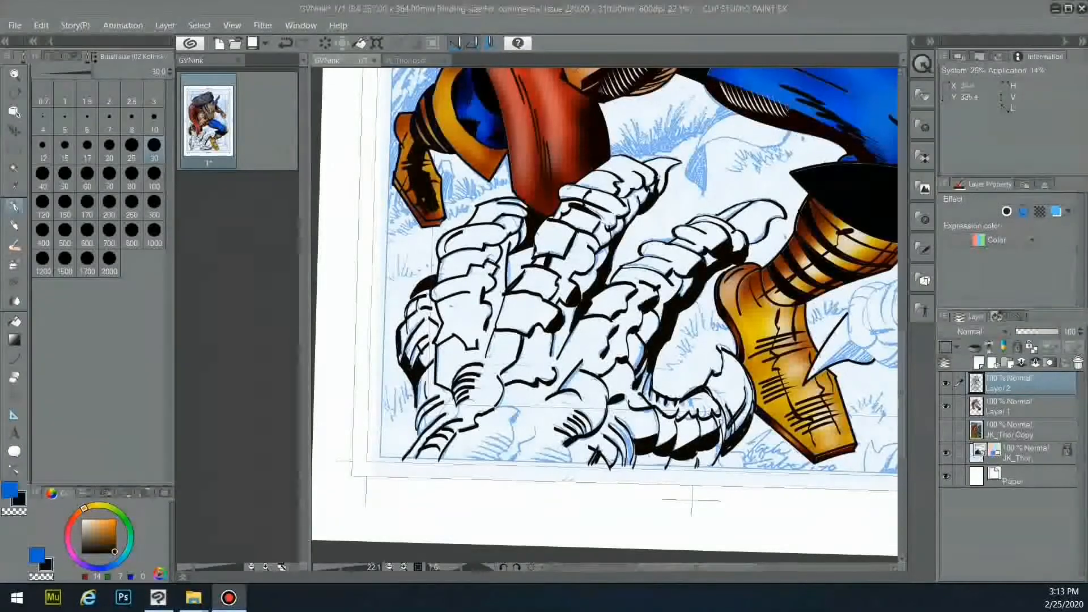
- Ink the claw contour down toward the bottom of the page
{"action": "left_click_drag", "start_coordinate": [424, 412], "coordinate": [417, 439]}
{"action": "mouse_move", "coordinate": [494, 409]}
{"action": "left_mouse_down"}
{"action": "mouse_move", "coordinate": [515, 422]}
{"action": "mouse_move", "coordinate": [500, 460]}
{"action": "left_mouse_up"}
{"action": "left_click_drag", "start_coordinate": [535, 429], "coordinate": [507, 462]}
{"action": "mouse_move", "coordinate": [518, 452]}
{"action": "left_mouse_down"}
{"action": "mouse_move", "coordinate": [509, 463]}
{"action": "mouse_move", "coordinate": [742, 413]}
{"action": "left_mouse_up"}
- Rotate the page sideways and add short hatch strokes to the claw
{"action": "key", "text": "r"}
{"action": "mouse_move", "coordinate": [742, 362]}
{"action": "left_mouse_down"}
{"action": "mouse_move", "coordinate": [796, 363]}
{"action": "mouse_move", "coordinate": [543, 364]}
{"action": "left_mouse_up"}
{"action": "left_click_drag", "start_coordinate": [558, 349], "coordinate": [546, 372]}
{"action": "left_click_drag", "start_coordinate": [560, 354], "coordinate": [551, 380]}
{"action": "left_click_drag", "start_coordinate": [560, 360], "coordinate": [556, 386]}
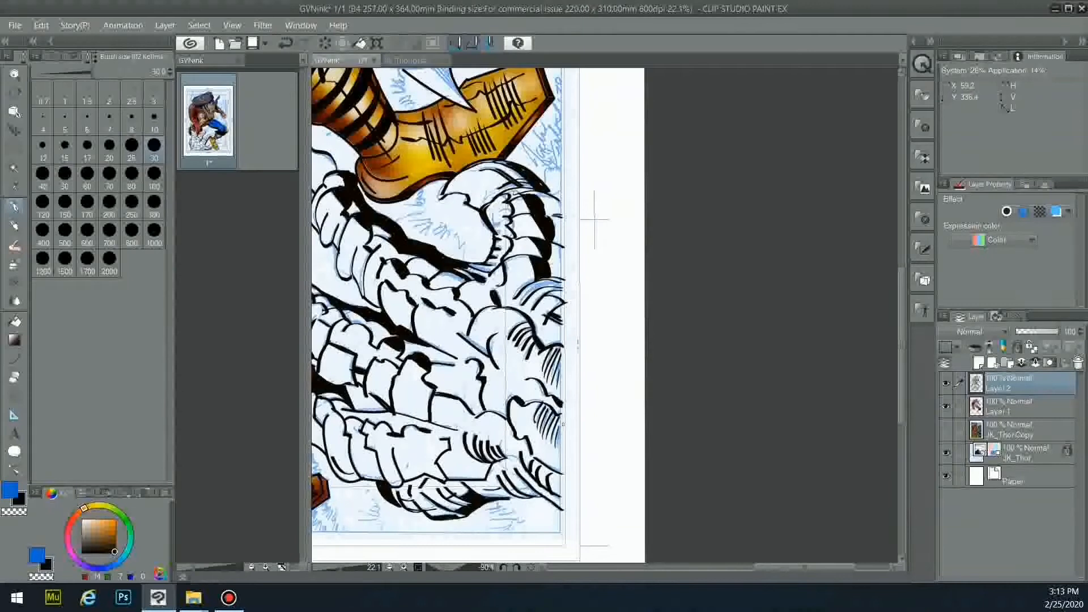
- Rotate the page back upright and start a straight line along the bottom border
{"action": "key", "text": "r"}
{"action": "left_click_drag", "start_coordinate": [593, 219], "coordinate": [700, 303]}
{"action": "left_click_drag", "start_coordinate": [572, 283], "coordinate": [572, 318]}
{"action": "key", "text": "u"}
{"action": "mouse_move", "coordinate": [391, 304]}
{"action": "left_mouse_down"}
{"action": "mouse_move", "coordinate": [900, 305]}
{"action": "mouse_move", "coordinate": [818, 304]}
{"action": "left_mouse_up"}
- Draw the bottom border line at width 20, undo it, and redraw it across the page
{"action": "left_click", "coordinate": [109, 148]}
{"action": "left_click", "coordinate": [818, 304]}
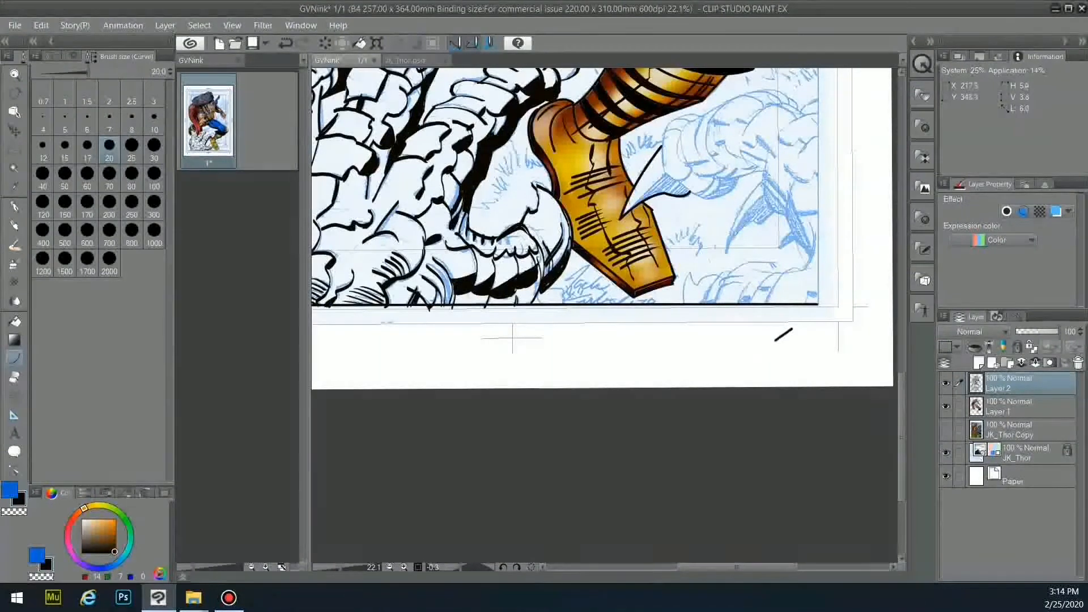
{"action": "key", "text": "ctrl+z"}
{"action": "left_click_drag", "start_coordinate": [737, 567], "coordinate": [706, 567]}
{"action": "left_click_drag", "start_coordinate": [354, 305], "coordinate": [803, 303]}
{"action": "left_click", "coordinate": [802, 303]}
- Erase the ink overshooting below the border and pan around to view the page
{"action": "key", "text": "e"}
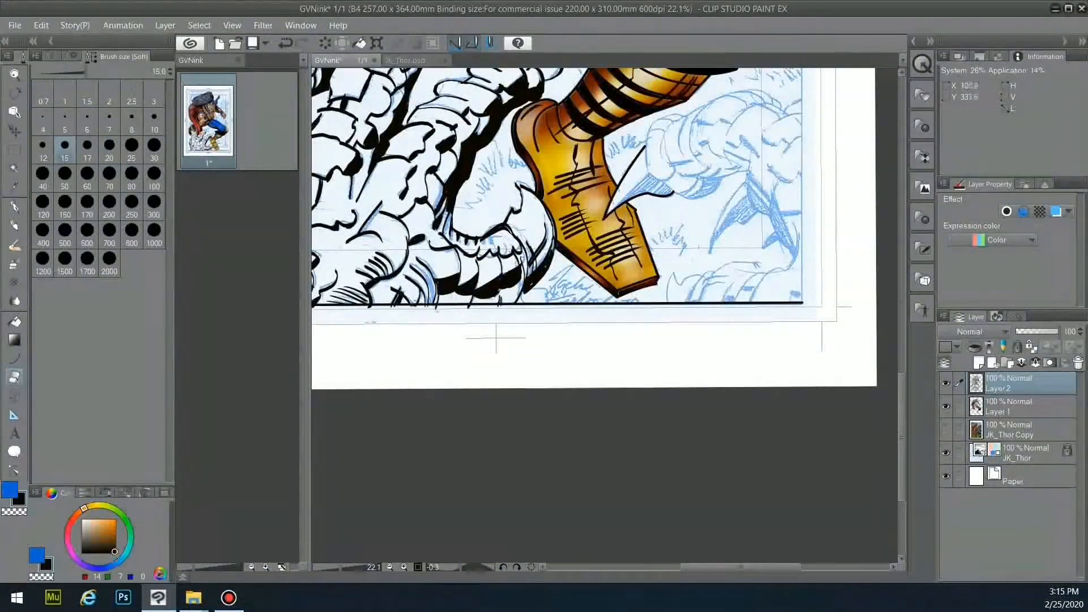
{"action": "left_click_drag", "start_coordinate": [502, 308], "coordinate": [466, 309]}
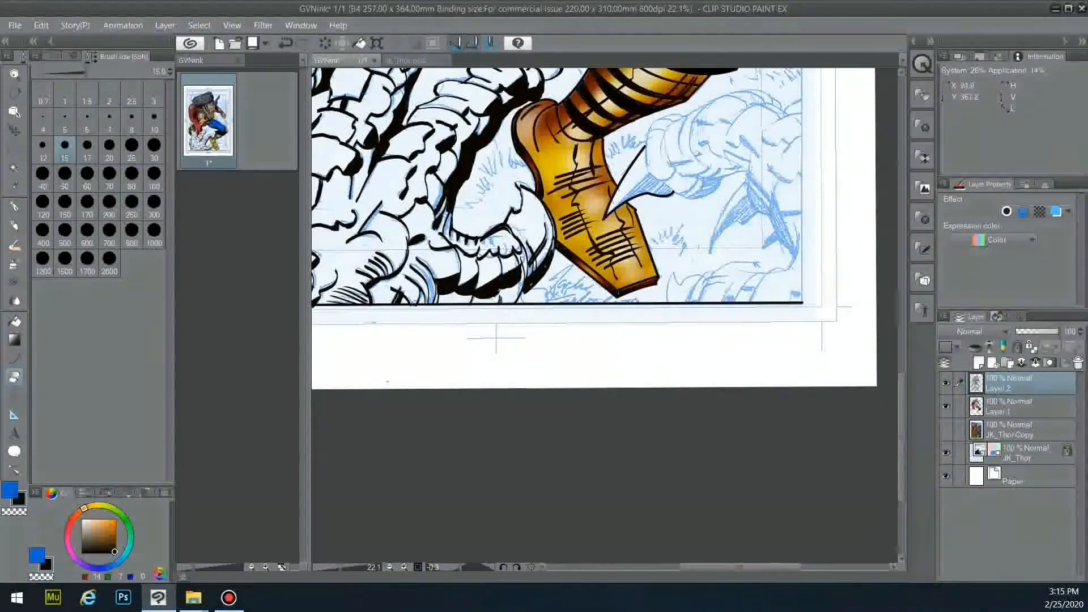
{"action": "left_click_drag", "start_coordinate": [737, 566], "coordinate": [692, 566]}
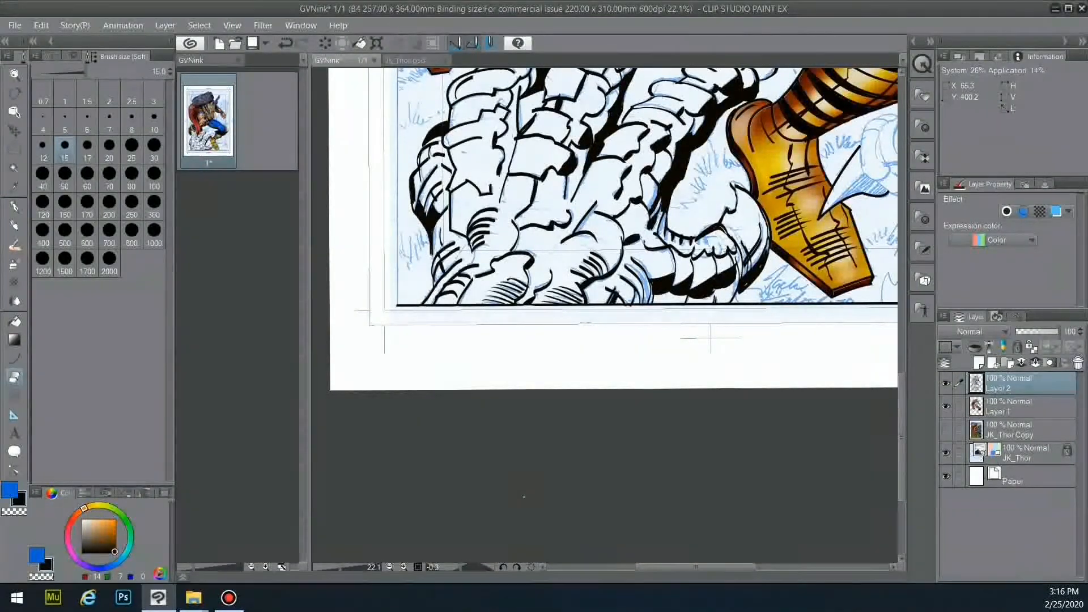
{"action": "scroll", "coordinate": [704, 384], "scroll_direction": "down", "scroll_amount": 5}
{"action": "left_click_drag", "start_coordinate": [870, 315], "coordinate": [686, 400]}
{"action": "scroll", "coordinate": [685, 401], "scroll_direction": "up", "scroll_amount": 2}
{"action": "scroll", "coordinate": [619, 398], "scroll_direction": "up", "scroll_amount": 2}
{"action": "left_click_drag", "start_coordinate": [565, 394], "coordinate": [717, 394]}
{"action": "scroll", "coordinate": [719, 363], "scroll_direction": "up", "scroll_amount": 1}
- Auto-select the robot hand area, add the rock area below Thor, then select all
{"action": "key", "text": "w"}
{"action": "left_click", "coordinate": [397, 347]}
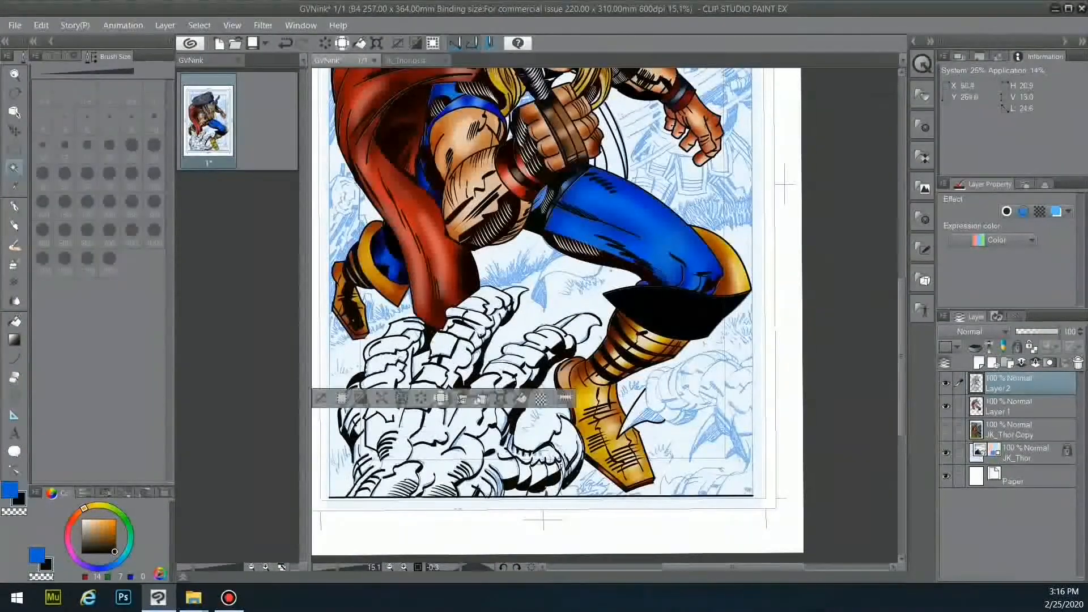
{"action": "left_click", "coordinate": [460, 349], "text": "shift"}
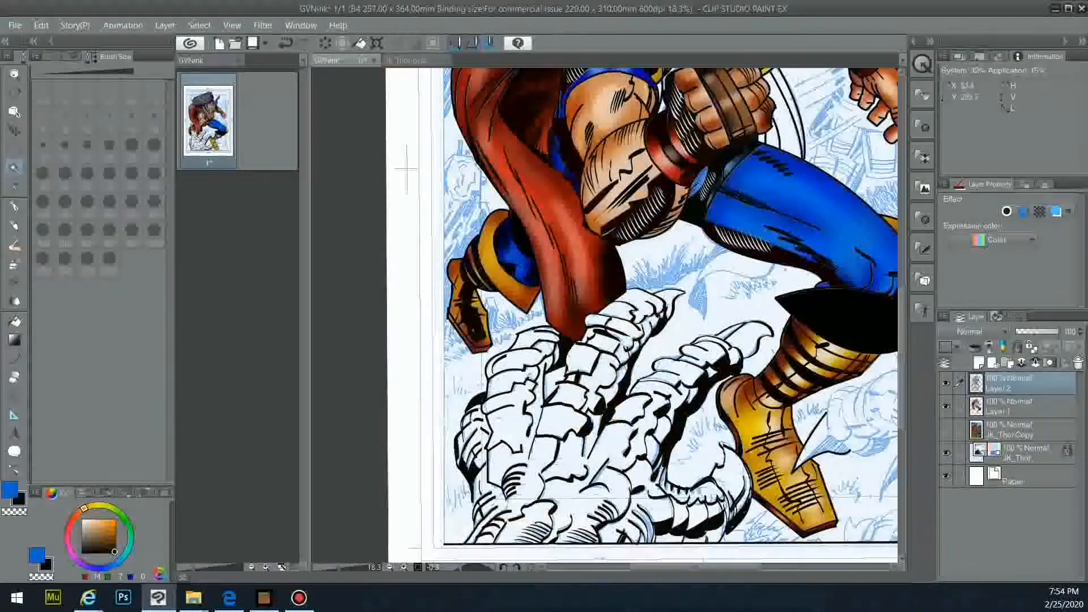
{"action": "key", "text": "ctrl+a"}
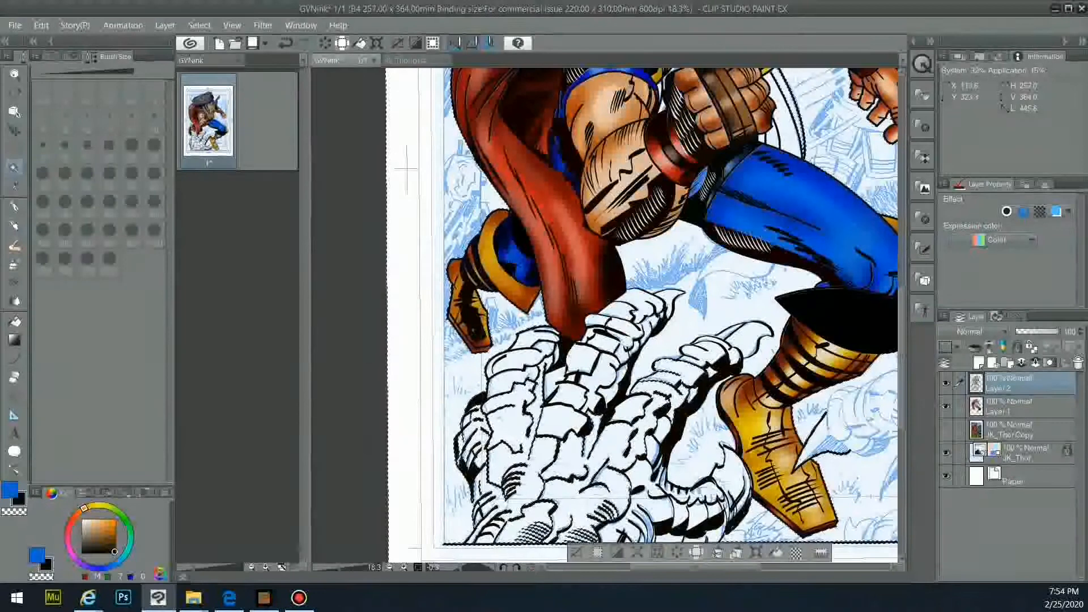
- Clear the selection and use Auto Select to pick regions of the robot hand
{"action": "key", "text": "ctrl+d"}
{"action": "scroll", "coordinate": [758, 424], "scroll_direction": "up", "scroll_amount": 3}
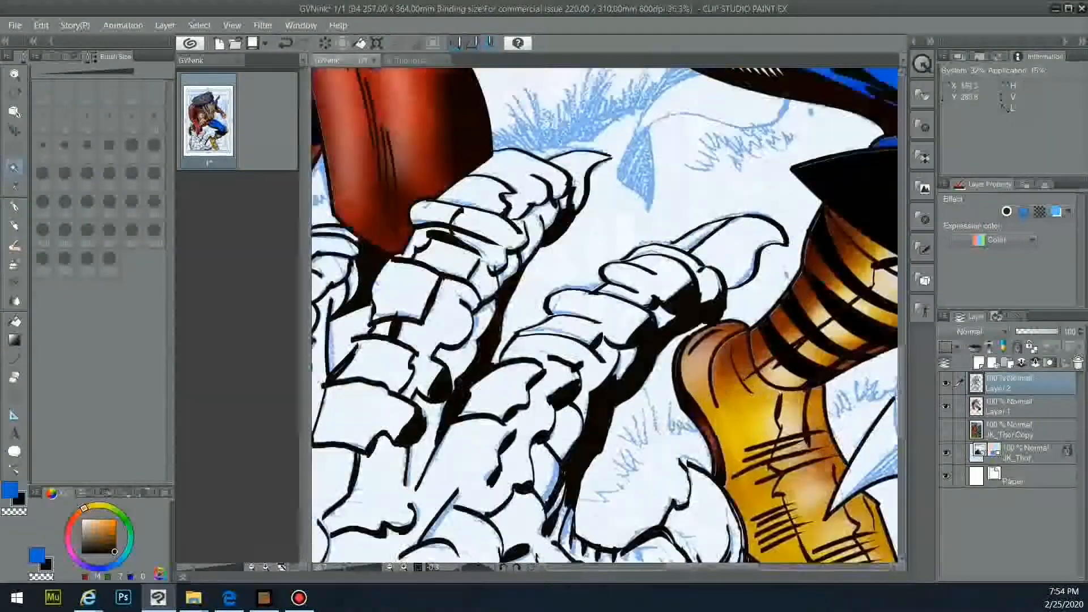
{"action": "key", "text": "p"}
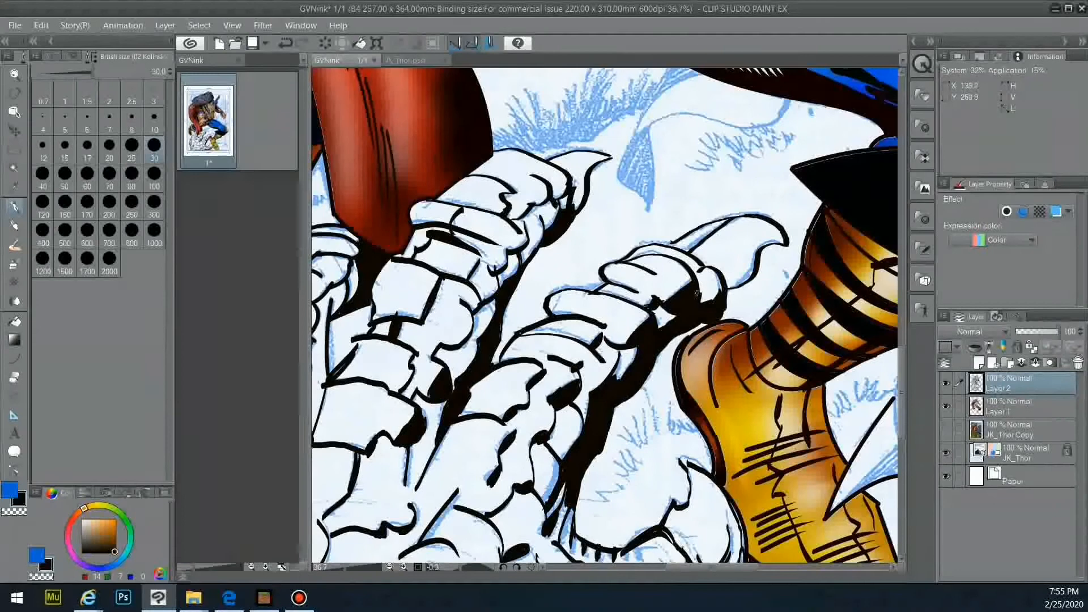
{"action": "scroll", "coordinate": [697, 293], "scroll_direction": "down", "scroll_amount": 5}
{"action": "left_click", "coordinate": [14, 168]}
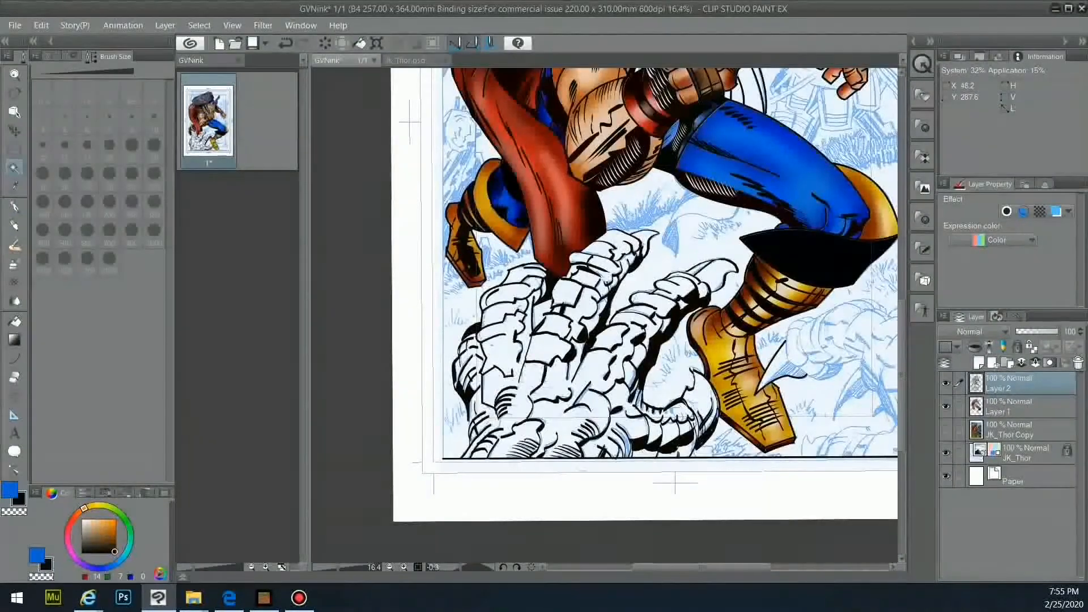
{"action": "left_click", "coordinate": [499, 353]}
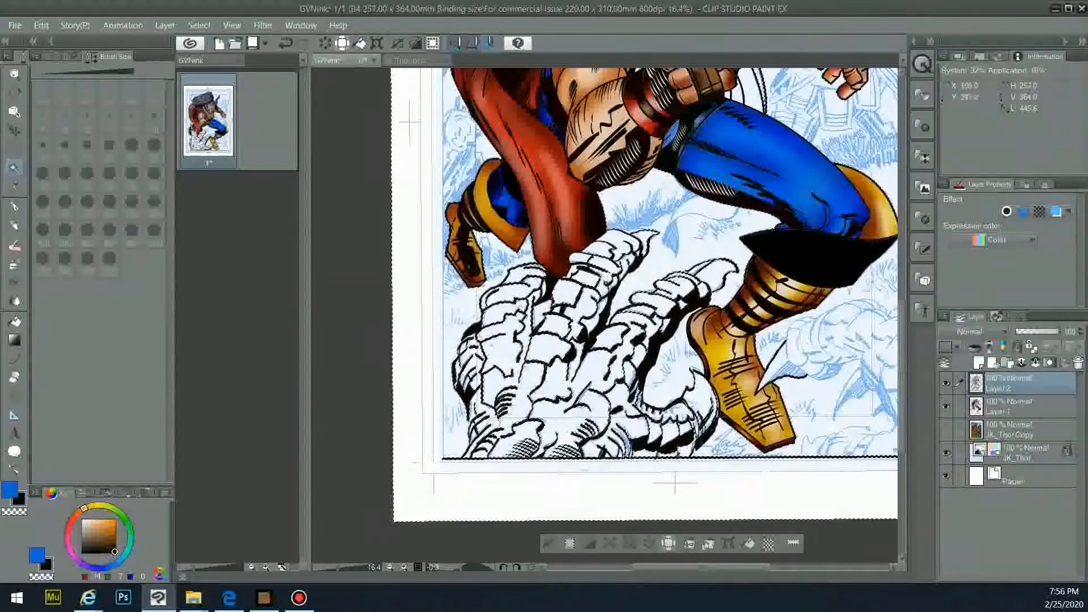
- Pick a green shade and auto-select the white regions of the robot hand
{"action": "left_click", "coordinate": [1025, 407]}
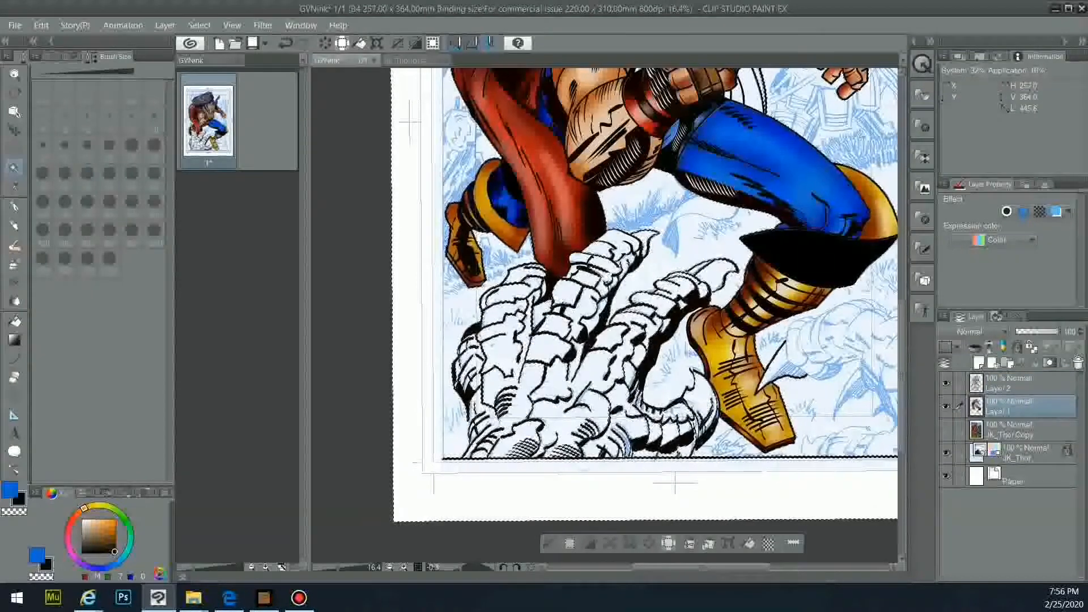
{"action": "left_click", "coordinate": [126, 519]}
{"action": "mouse_move", "coordinate": [108, 531]}
{"action": "left_mouse_down"}
{"action": "mouse_move", "coordinate": [100, 527]}
{"action": "mouse_move", "coordinate": [104, 535]}
{"action": "left_mouse_up"}
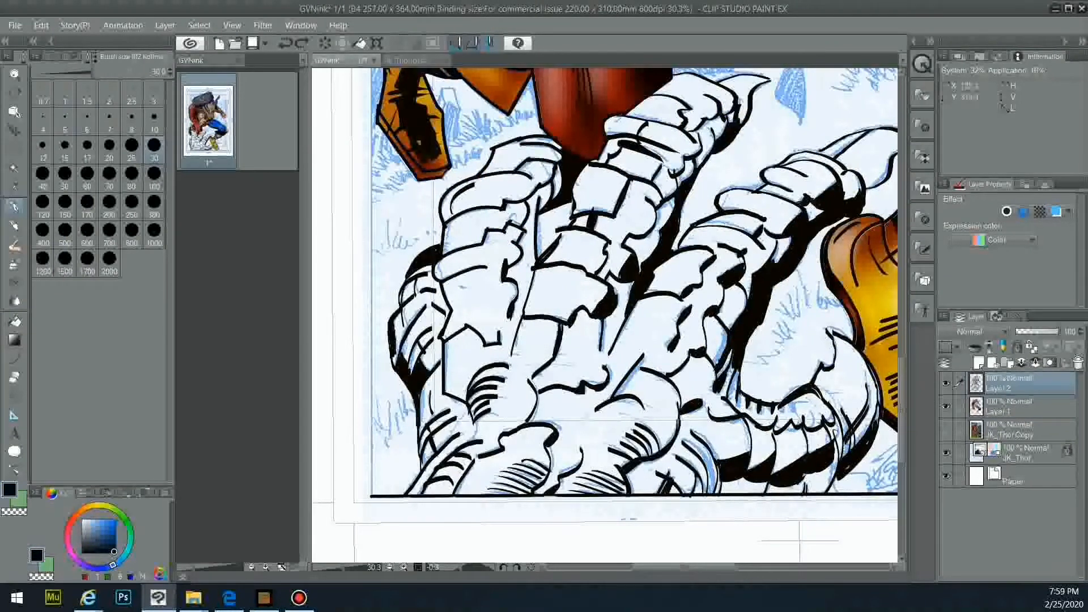
{"action": "scroll", "coordinate": [485, 375], "scroll_direction": "up", "scroll_amount": 1}
{"action": "left_click_drag", "start_coordinate": [577, 207], "coordinate": [551, 235]}
{"action": "left_click_drag", "start_coordinate": [639, 567], "coordinate": [665, 567]}
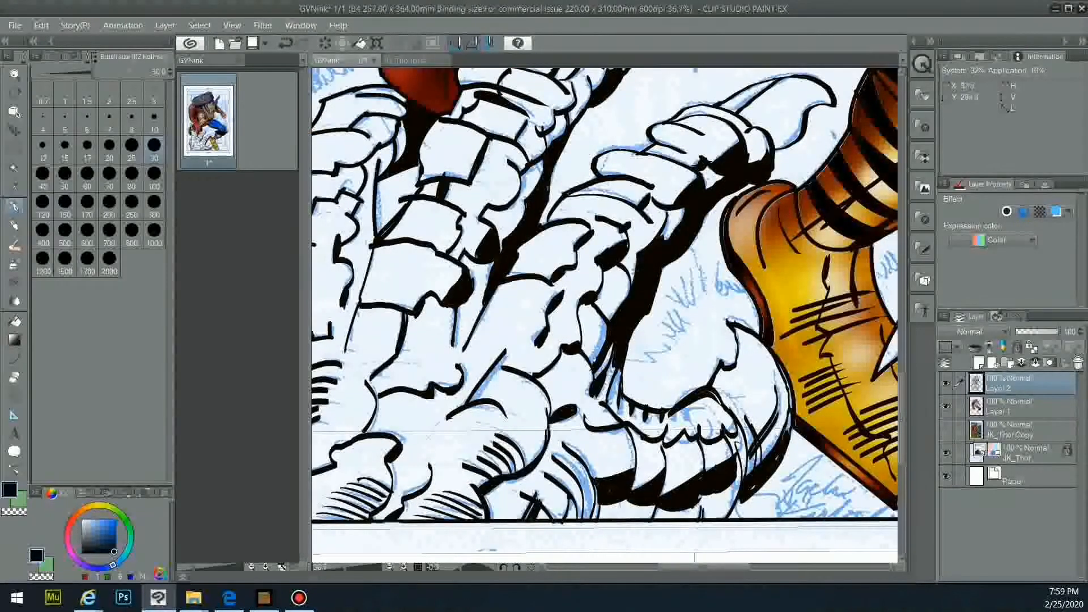
{"action": "scroll", "coordinate": [449, 204], "scroll_direction": "down", "scroll_amount": 4}
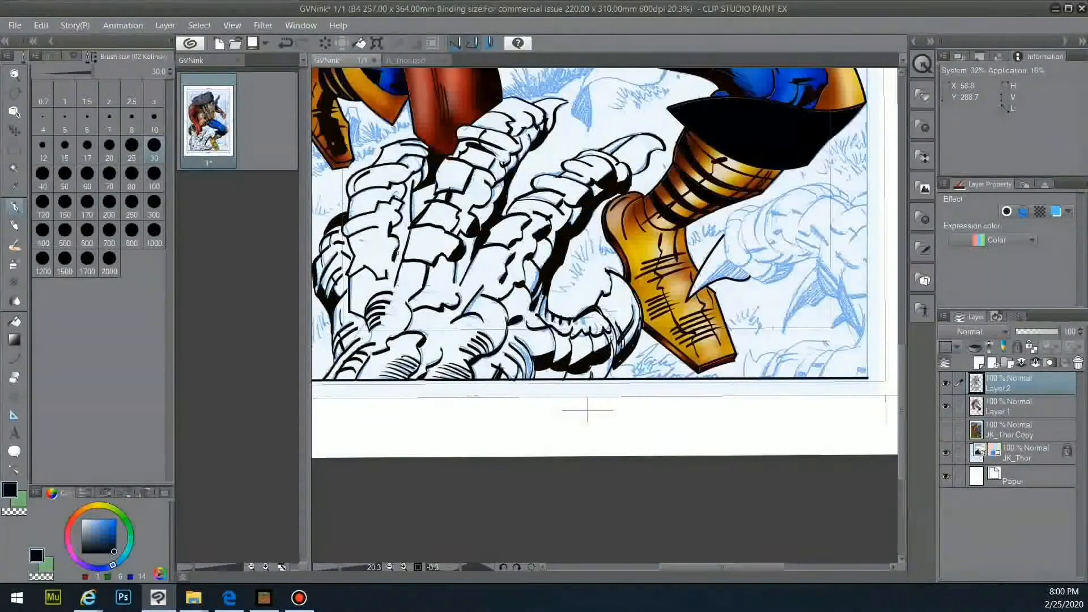
{"action": "scroll", "coordinate": [398, 254], "scroll_direction": "up", "scroll_amount": 1}
{"action": "left_click", "coordinate": [15, 168]}
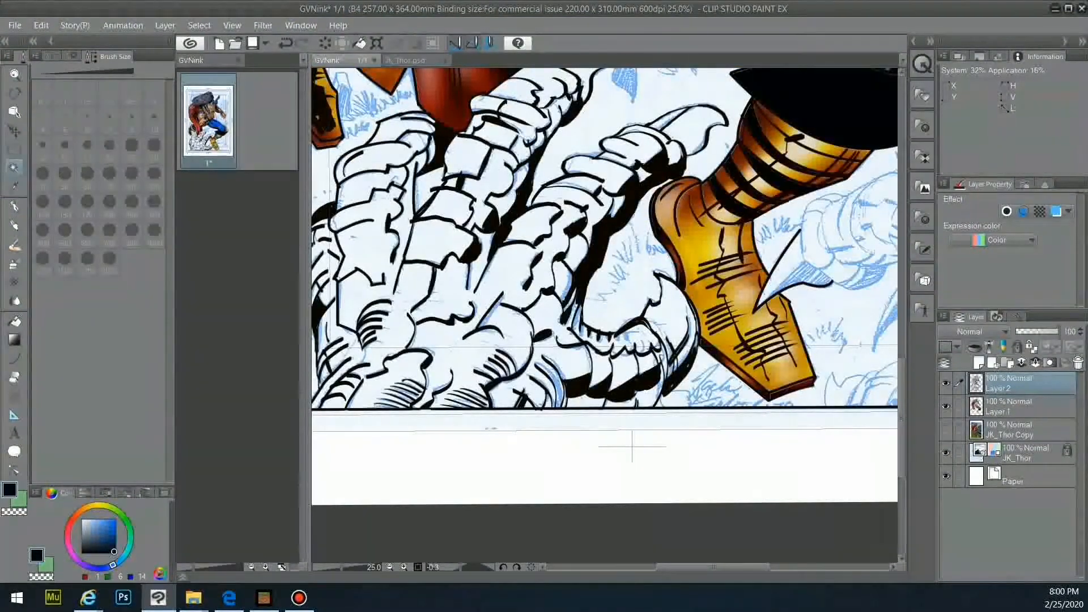
{"action": "scroll", "coordinate": [490, 313], "scroll_direction": "down", "scroll_amount": 1}
{"action": "left_click", "coordinate": [605, 420]}
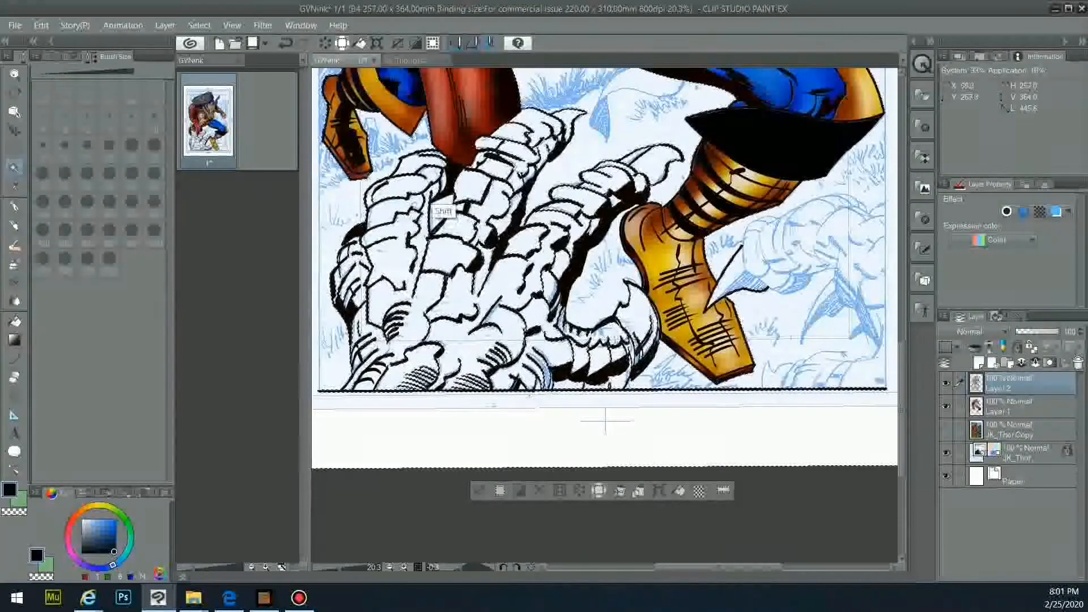
- Flood-fill three sections of the hand's left part with the green on Layer 1
{"action": "left_click", "coordinate": [1020, 407]}
{"action": "left_click", "coordinate": [47, 566]}
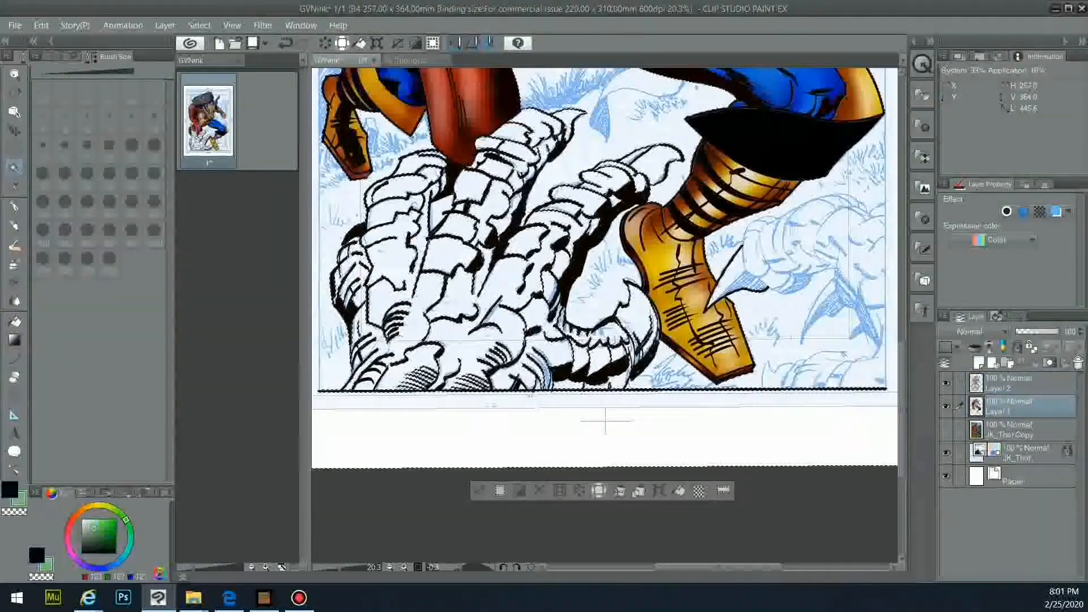
{"action": "left_click", "coordinate": [15, 321]}
{"action": "left_click", "coordinate": [452, 255]}
{"action": "left_click", "coordinate": [462, 300]}
{"action": "left_click", "coordinate": [371, 383]}
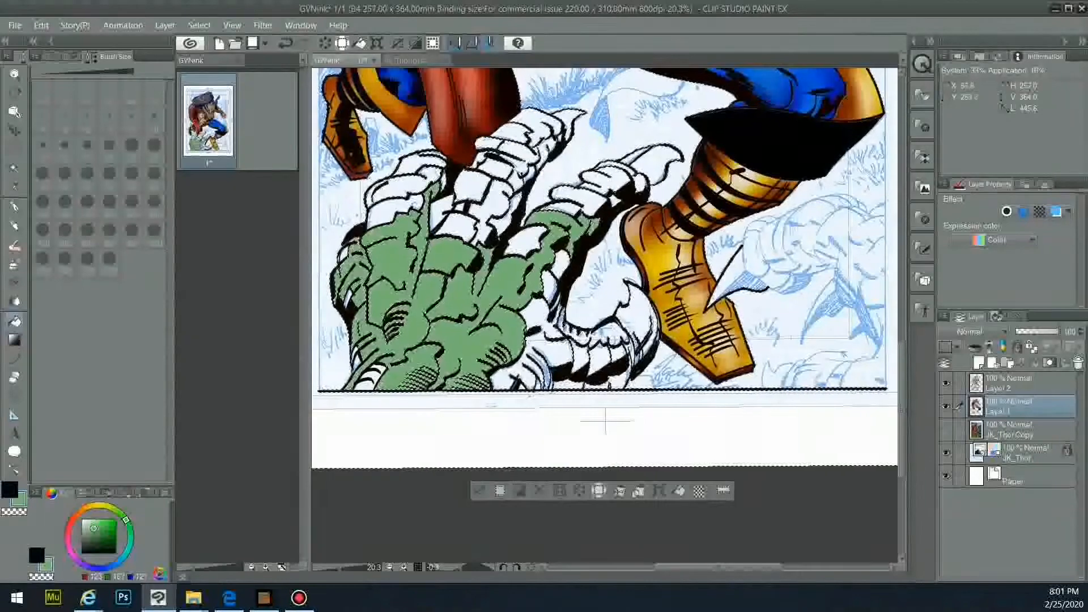
- Fill the middle finger's scales and the upper-right claw green, then select the white areas near the thumb
{"action": "left_click_drag", "start_coordinate": [511, 195], "coordinate": [551, 129]}
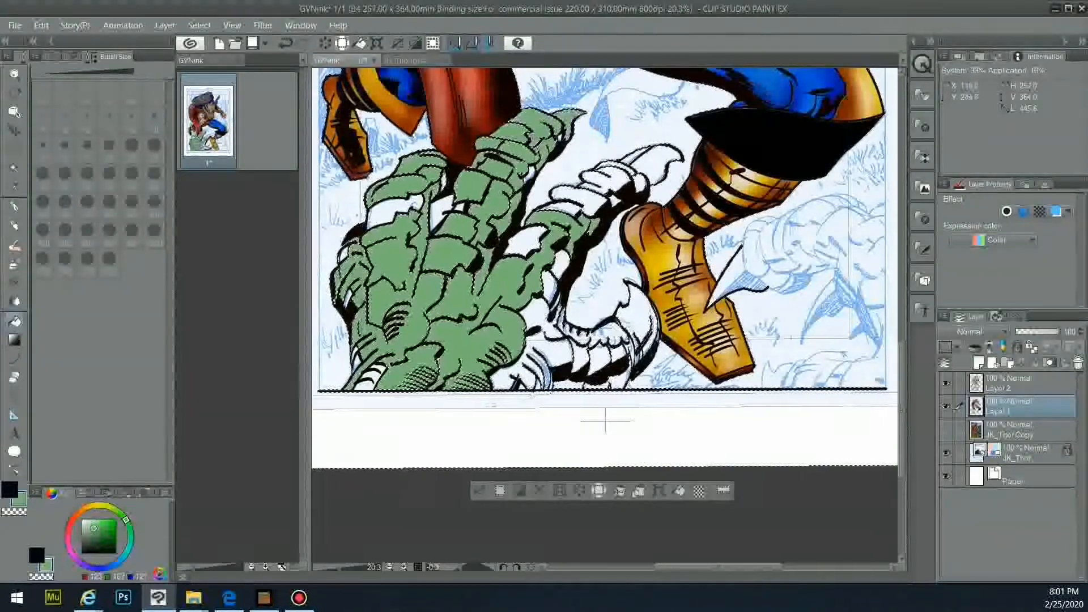
{"action": "left_click", "coordinate": [633, 169]}
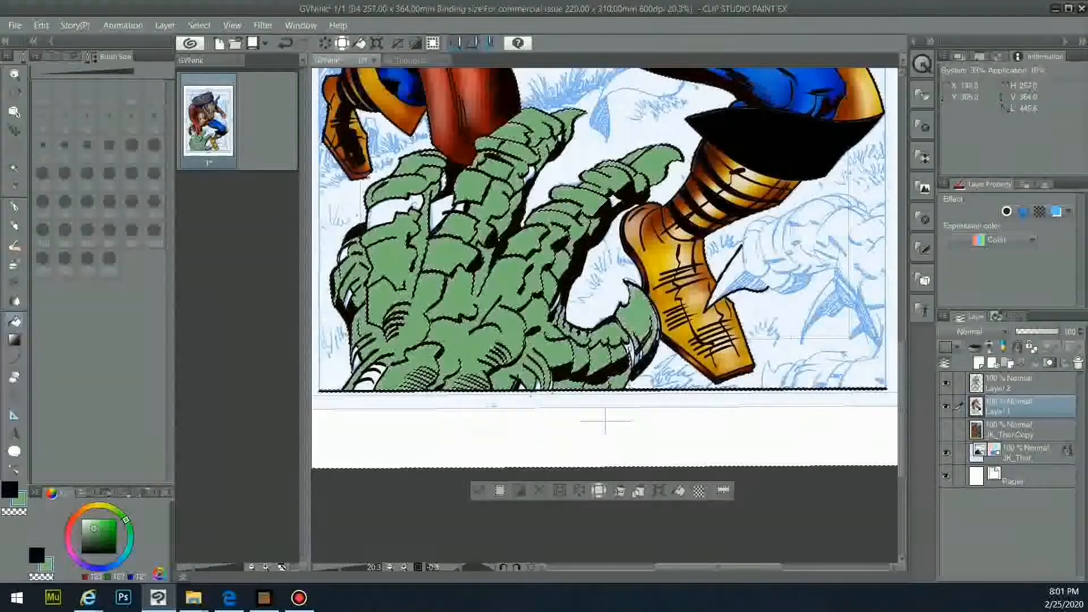
{"action": "key", "text": "w"}
{"action": "key", "text": "alt+bracketright"}
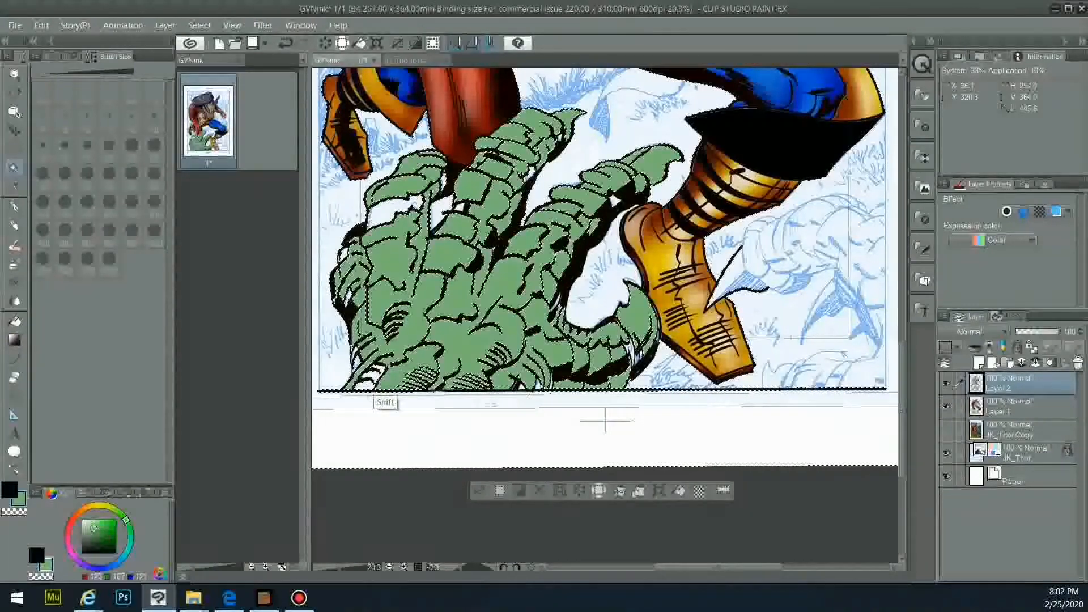
{"action": "left_click", "coordinate": [553, 325], "text": "shift"}
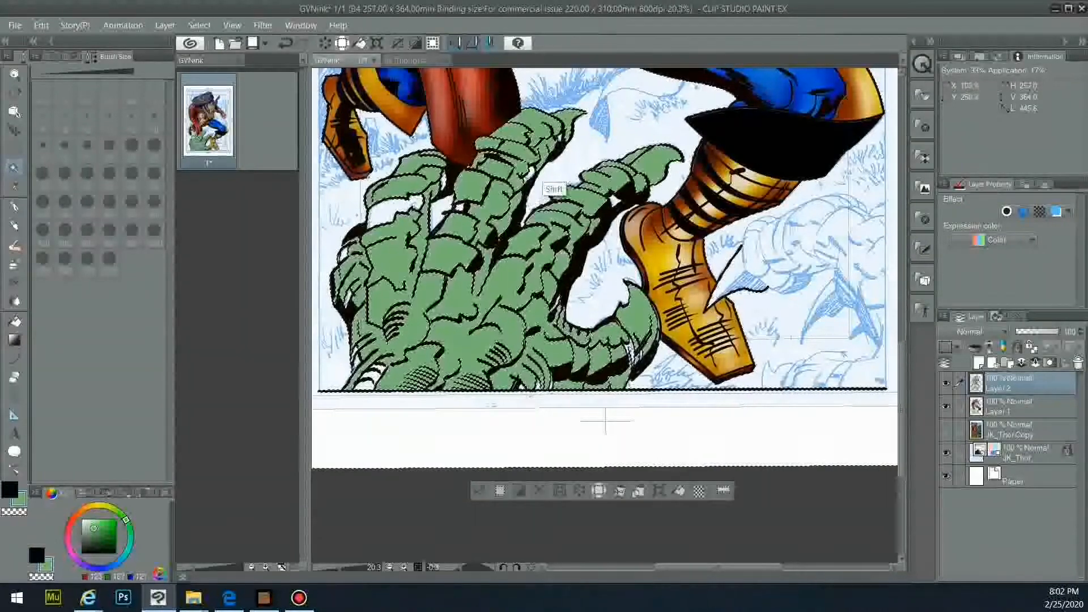
- Fill the selected thumb-area claw segments green on Layer 1
{"action": "left_click", "coordinate": [1014, 406]}
{"action": "key", "text": "g"}
{"action": "left_click", "coordinate": [348, 252]}
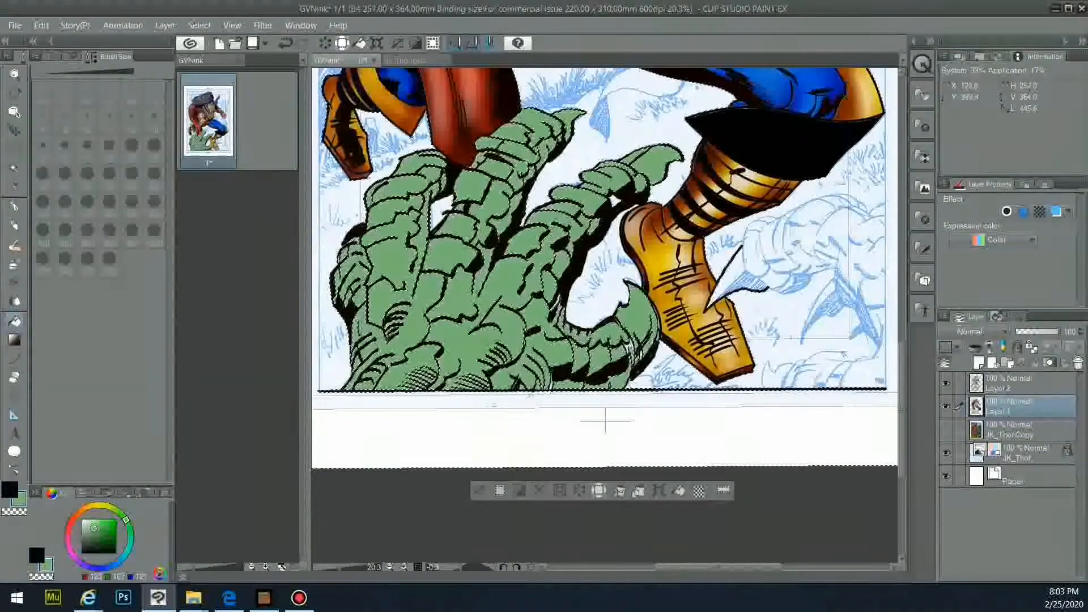
{"action": "key", "text": "alt+bracketright"}
{"action": "key", "text": "w"}
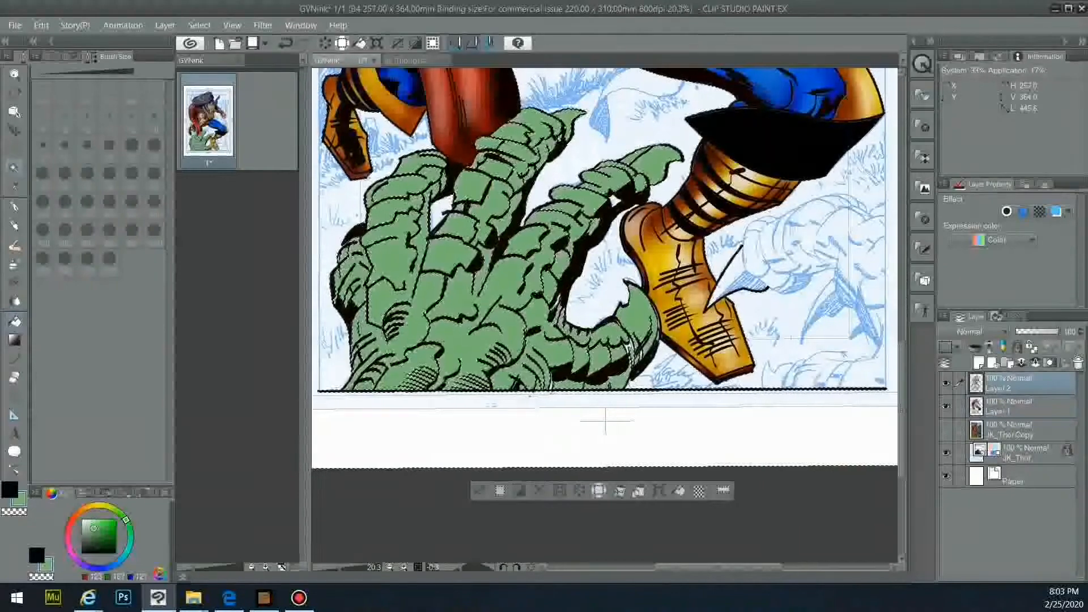
{"action": "key", "text": "g"}
{"action": "key", "text": "alt+bracketleft"}
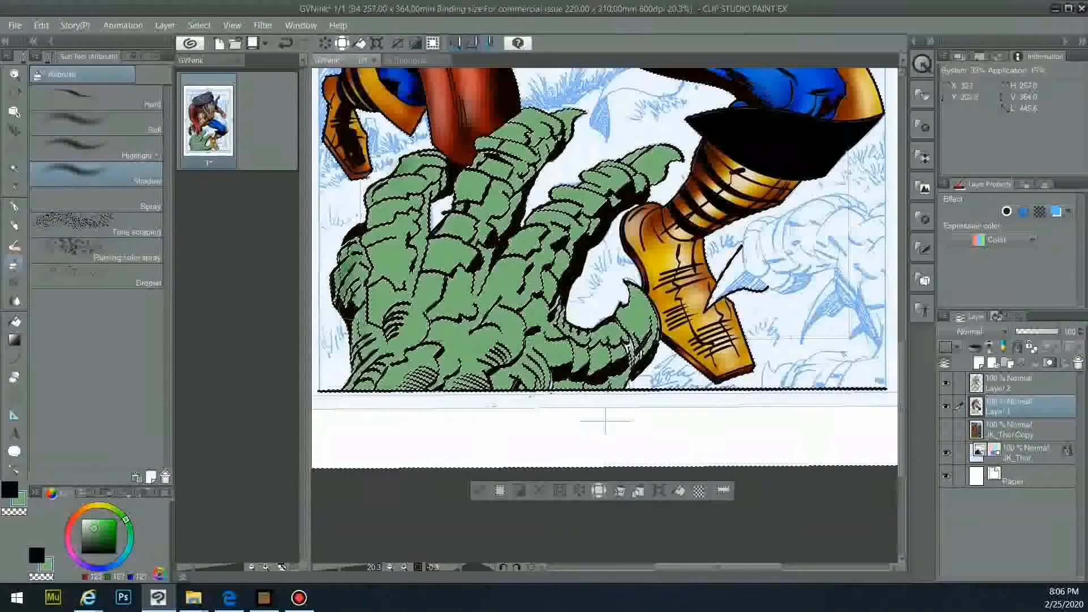
- Airbrush darker green shading along the fingers, knuckles and bottom edge of the claw
{"action": "mouse_move", "coordinate": [349, 317]}
{"action": "left_mouse_down"}
{"action": "mouse_move", "coordinate": [368, 226]}
{"action": "mouse_move", "coordinate": [417, 173]}
{"action": "mouse_move", "coordinate": [426, 190]}
{"action": "mouse_move", "coordinate": [397, 222]}
{"action": "mouse_move", "coordinate": [375, 312]}
{"action": "left_mouse_up"}
{"action": "left_click_drag", "start_coordinate": [436, 347], "coordinate": [406, 358]}
{"action": "mouse_move", "coordinate": [453, 220]}
{"action": "left_mouse_down"}
{"action": "mouse_move", "coordinate": [466, 181]}
{"action": "mouse_move", "coordinate": [529, 118]}
{"action": "left_mouse_up"}
{"action": "left_click_drag", "start_coordinate": [519, 184], "coordinate": [474, 298]}
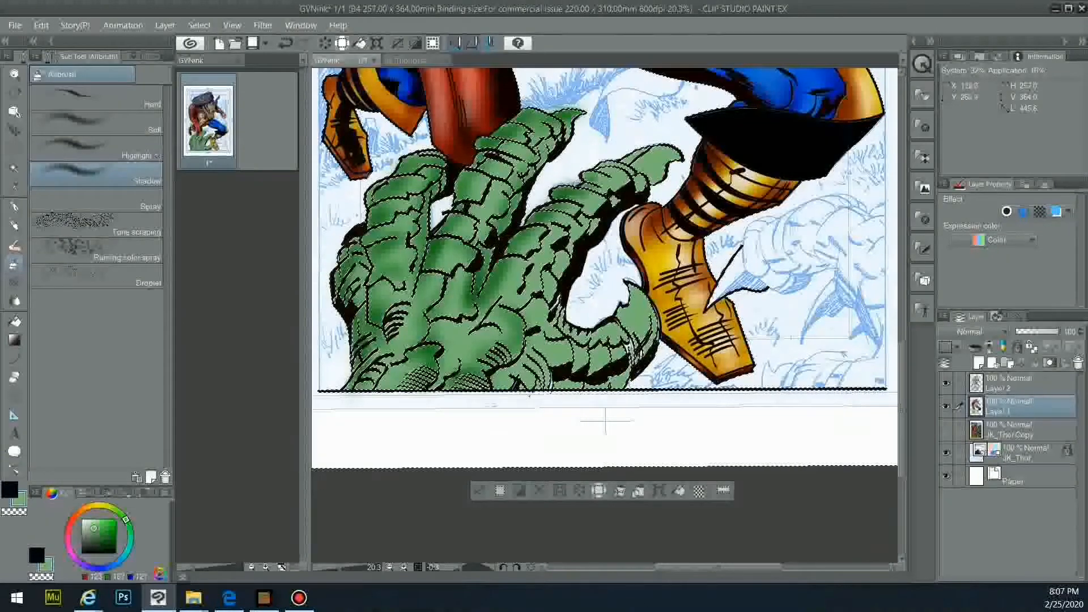
{"action": "left_click_drag", "start_coordinate": [603, 187], "coordinate": [650, 173]}
{"action": "left_click_drag", "start_coordinate": [362, 309], "coordinate": [343, 391]}
{"action": "key", "text": "ctrl+z"}
{"action": "left_click_drag", "start_coordinate": [354, 334], "coordinate": [343, 390]}
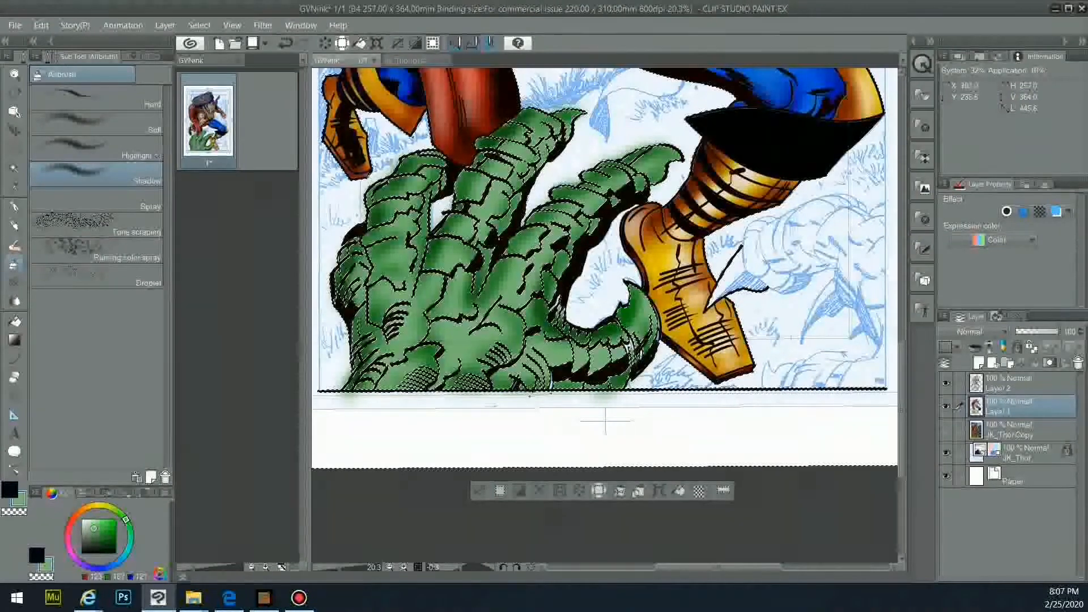
{"action": "left_click_drag", "start_coordinate": [547, 198], "coordinate": [660, 143]}
{"action": "left_click_drag", "start_coordinate": [524, 113], "coordinate": [577, 130]}
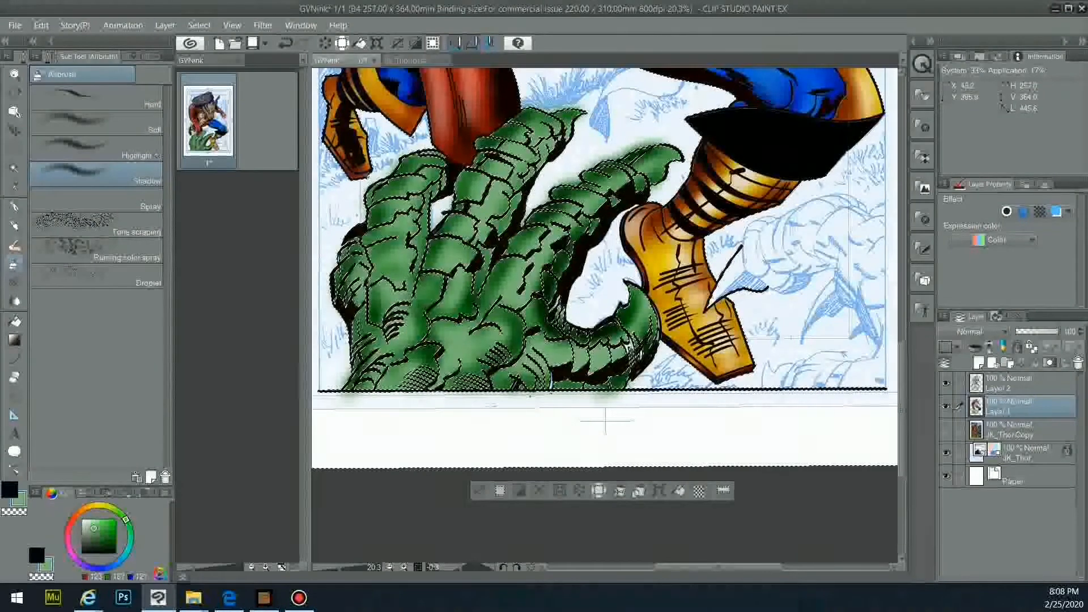
{"action": "left_click_drag", "start_coordinate": [531, 396], "coordinate": [403, 391]}
- Try a lighter green highlight, then set a golden yellow as the airbrush colour
{"action": "left_click", "coordinate": [96, 149]}
{"action": "left_click", "coordinate": [90, 519]}
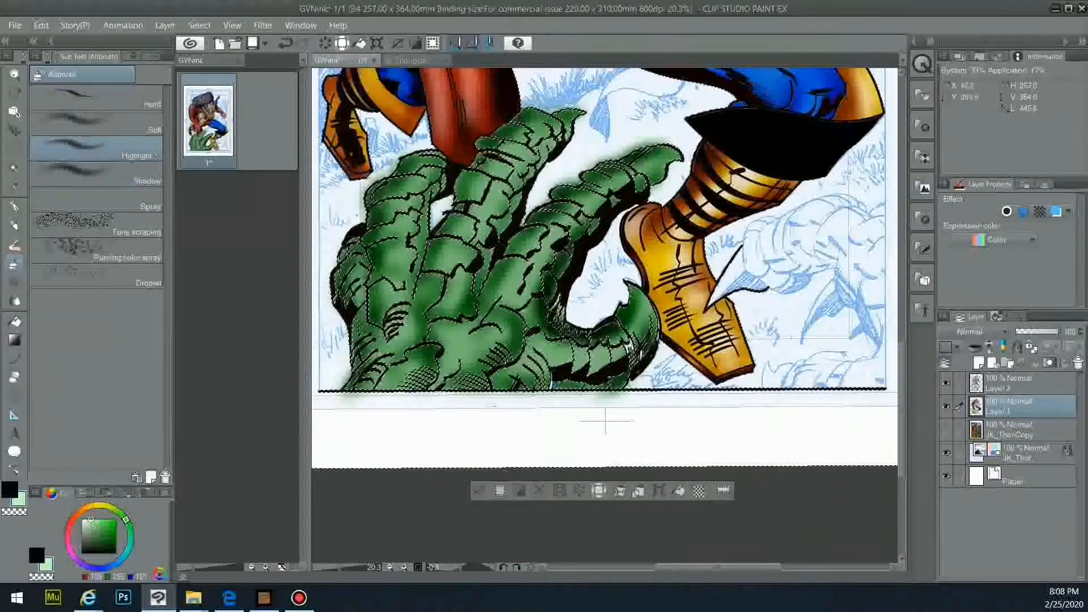
{"action": "key", "text": "ctrl+z"}
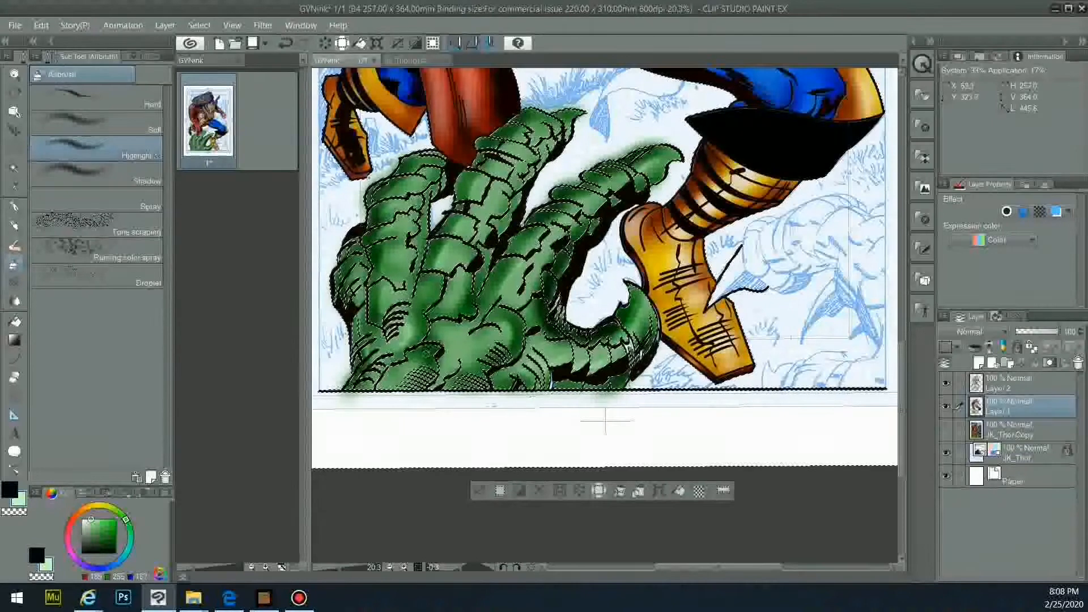
{"action": "left_click", "coordinate": [105, 504]}
{"action": "left_click", "coordinate": [108, 527]}
{"action": "left_click_drag", "start_coordinate": [104, 504], "coordinate": [91, 505]}
{"action": "left_click", "coordinate": [93, 173]}
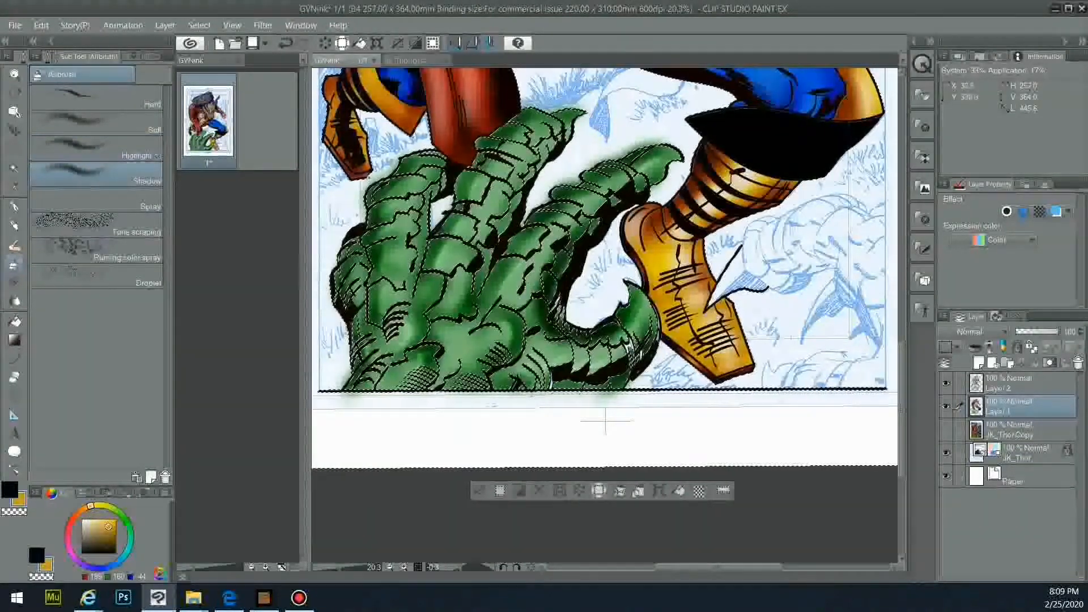
- Tint the left finger, third finger and thumb base olive, then clear the selection
{"action": "left_click_drag", "start_coordinate": [392, 243], "coordinate": [395, 324]}
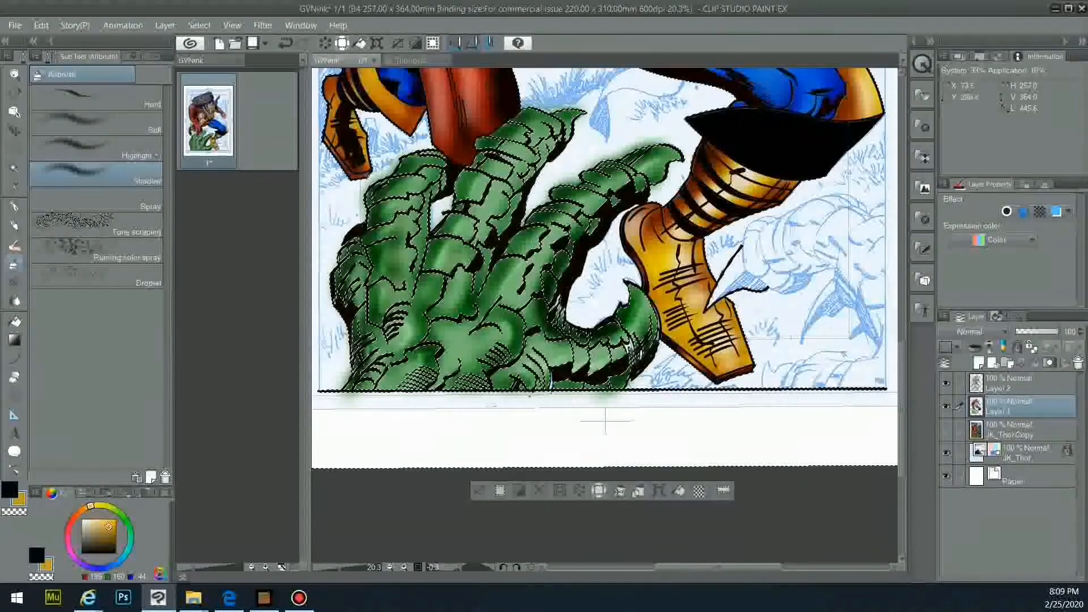
{"action": "left_click_drag", "start_coordinate": [604, 184], "coordinate": [518, 283]}
{"action": "left_click_drag", "start_coordinate": [541, 350], "coordinate": [595, 362]}
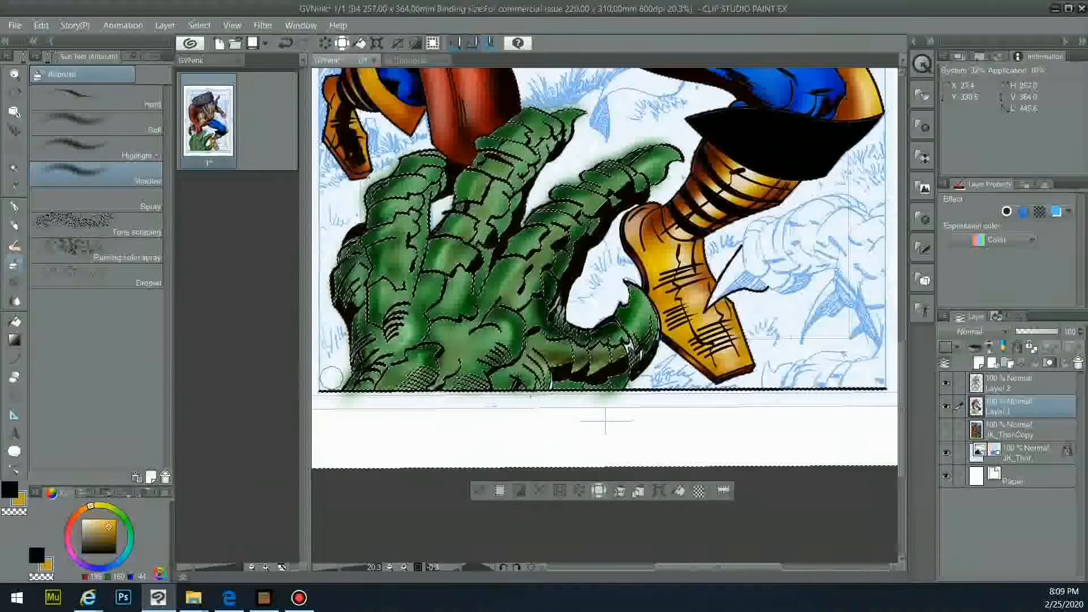
{"action": "left_click", "coordinate": [479, 491]}
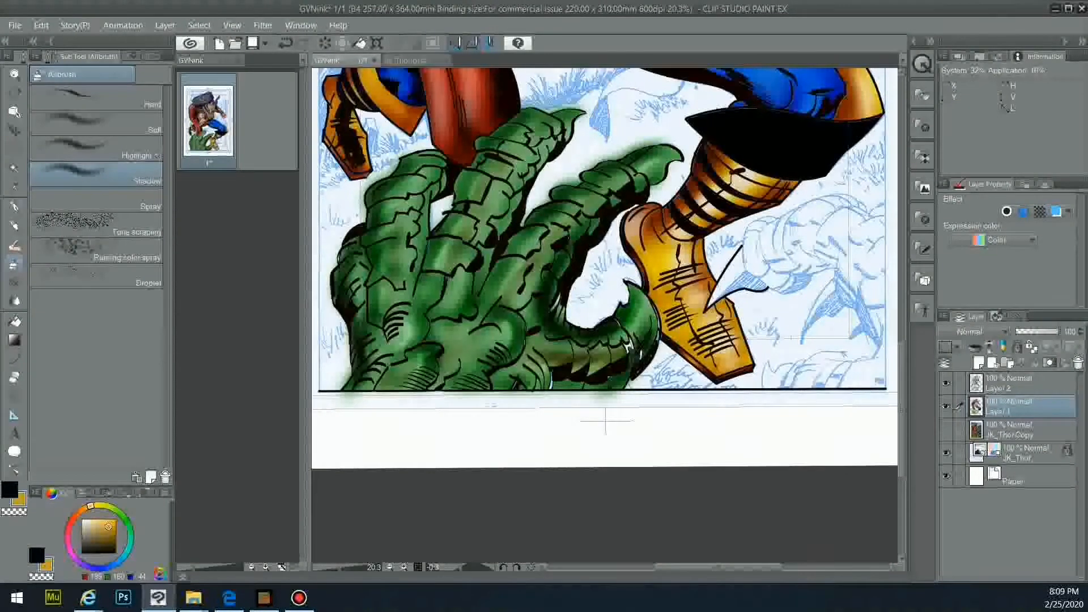
{"action": "left_click", "coordinate": [14, 207]}
{"action": "left_click", "coordinate": [1014, 383]}
- Switch to black and a cross-hatch inking brush at size 400
{"action": "key", "text": "x"}
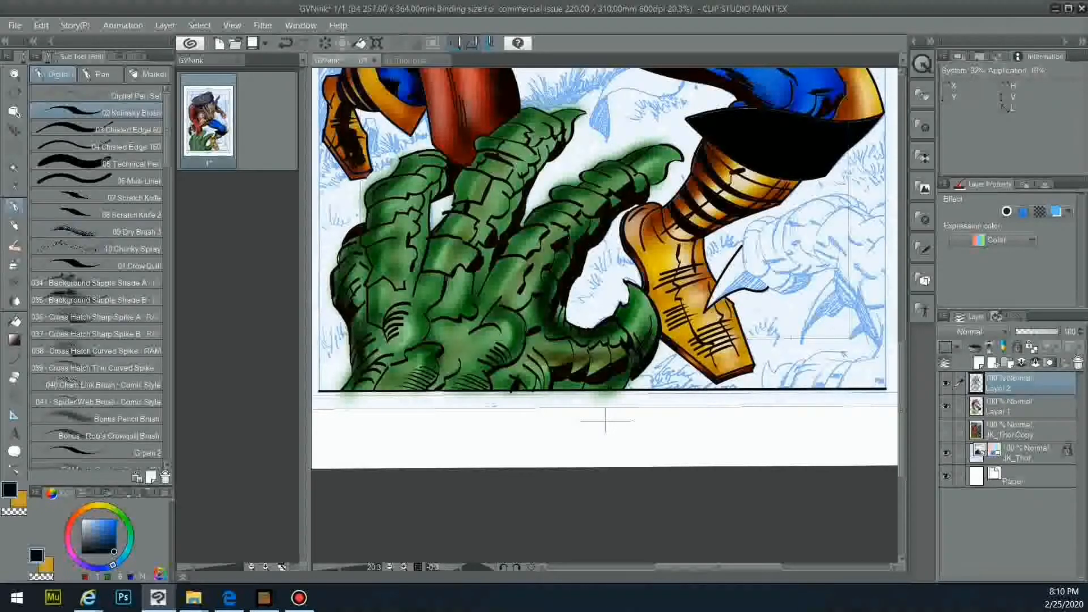
{"action": "scroll", "coordinate": [96, 283], "scroll_direction": "down", "scroll_amount": 5}
{"action": "left_click", "coordinate": [94, 374]}
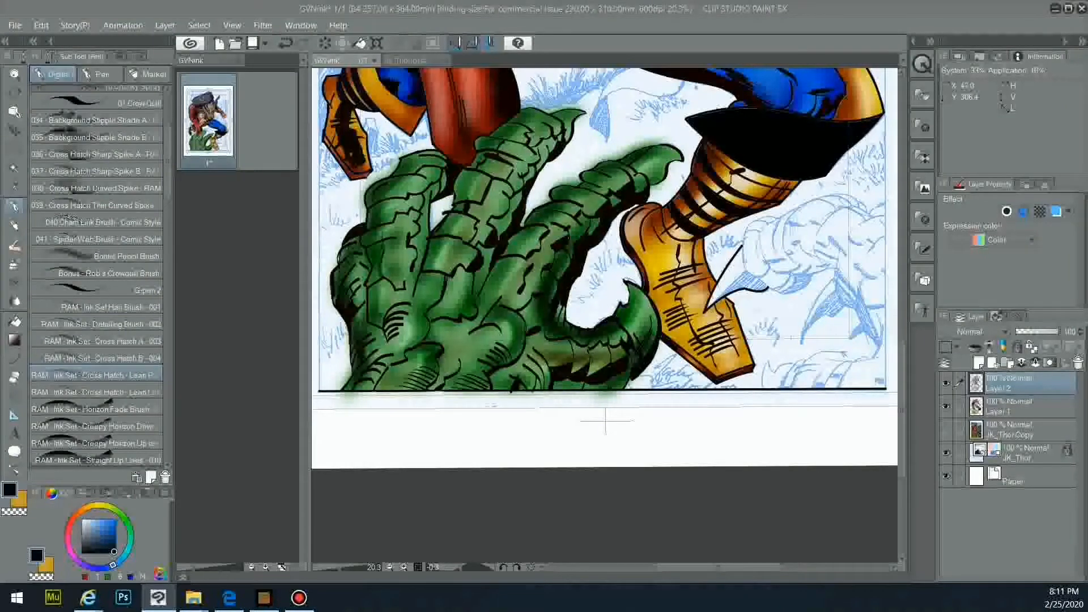
{"action": "key", "text": "ctrl+z"}
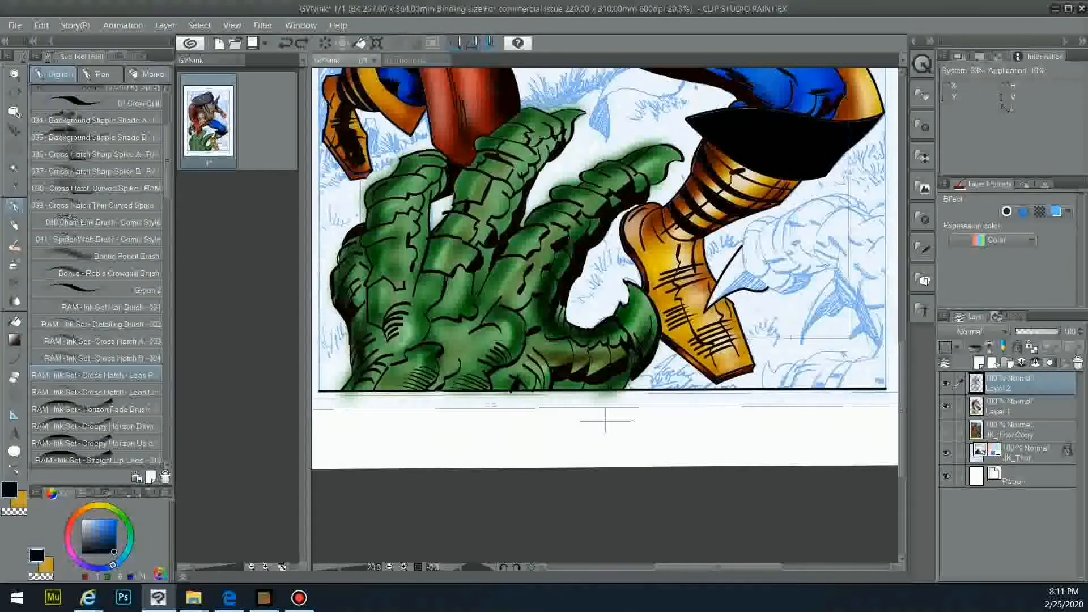
{"action": "left_click", "coordinate": [135, 56]}
{"action": "left_click", "coordinate": [43, 233]}
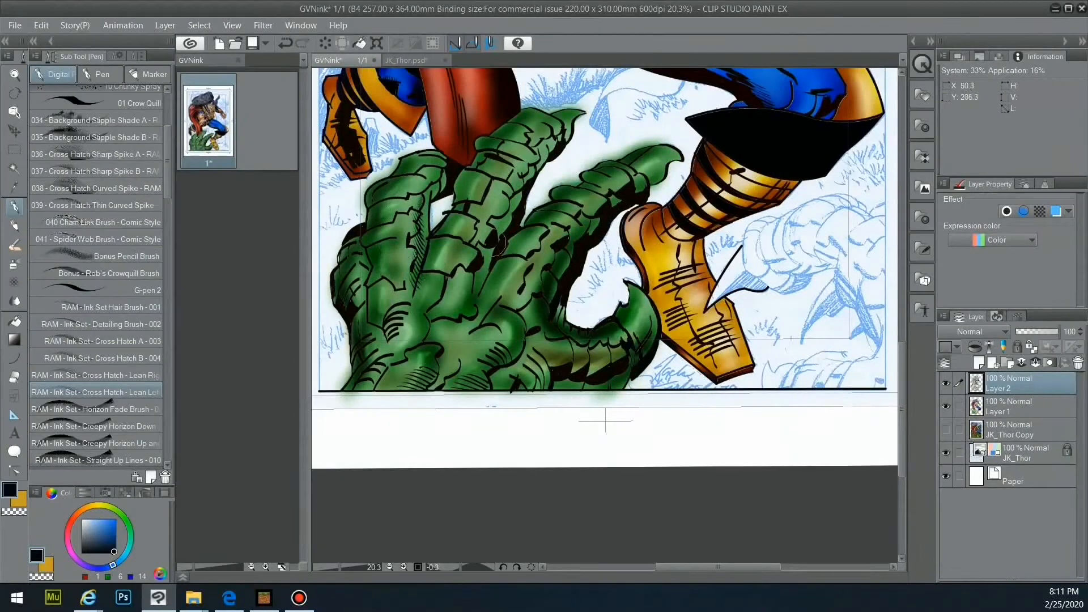
- Hatch between the fingers, inside the thumb curve and on the back of the claw
{"action": "left_click_drag", "start_coordinate": [491, 249], "coordinate": [472, 312]}
{"action": "left_click_drag", "start_coordinate": [545, 309], "coordinate": [531, 343]}
{"action": "left_click_drag", "start_coordinate": [619, 331], "coordinate": [572, 343]}
{"action": "left_click_drag", "start_coordinate": [495, 332], "coordinate": [473, 335]}
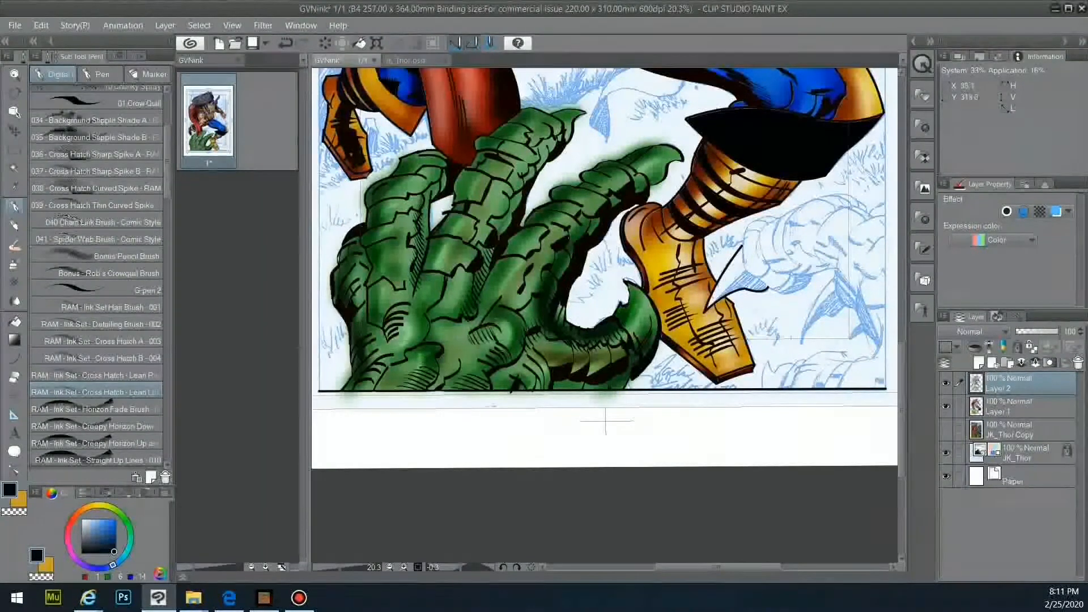
{"action": "left_click", "coordinate": [95, 375]}
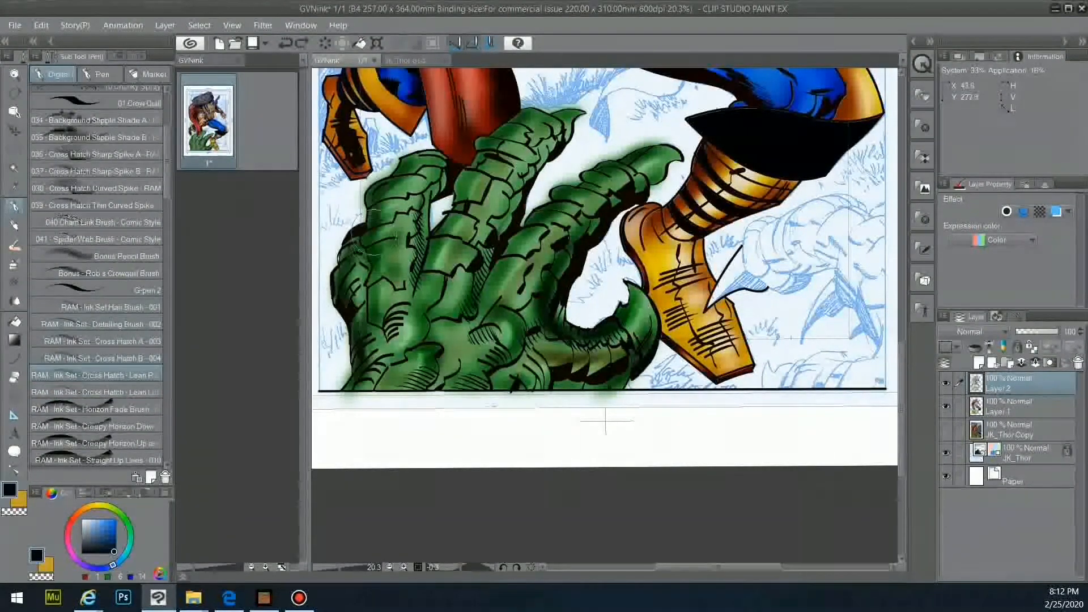
{"action": "left_click_drag", "start_coordinate": [374, 248], "coordinate": [374, 283]}
{"action": "key", "text": "ctrl+z"}
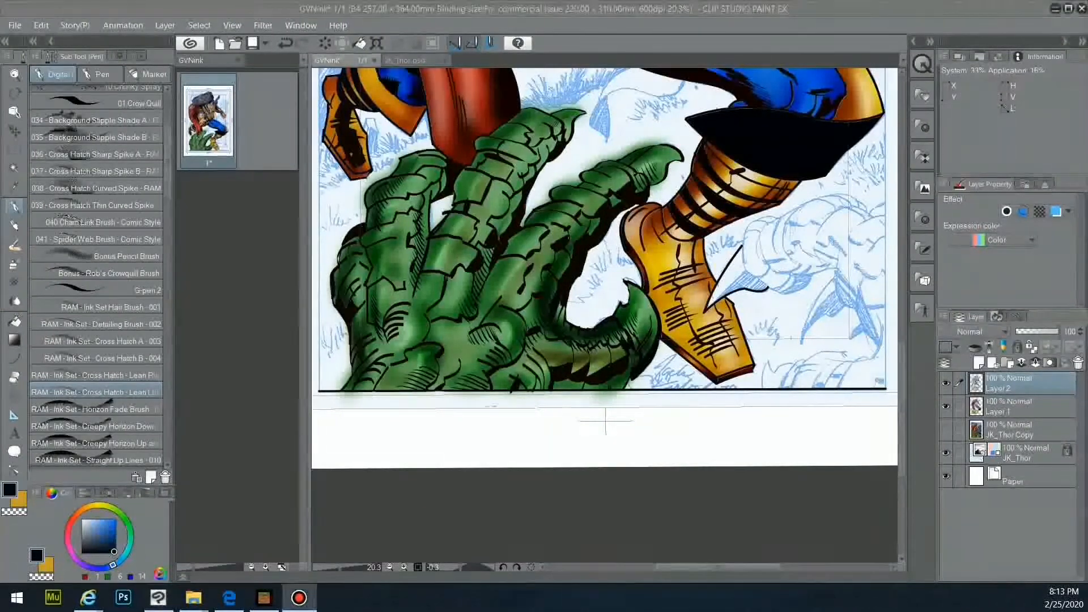
- Use a size-20 eraser on Layer 1 to remove the green glow above the right finger
{"action": "key", "text": "e"}
{"action": "left_click", "coordinate": [1014, 406]}
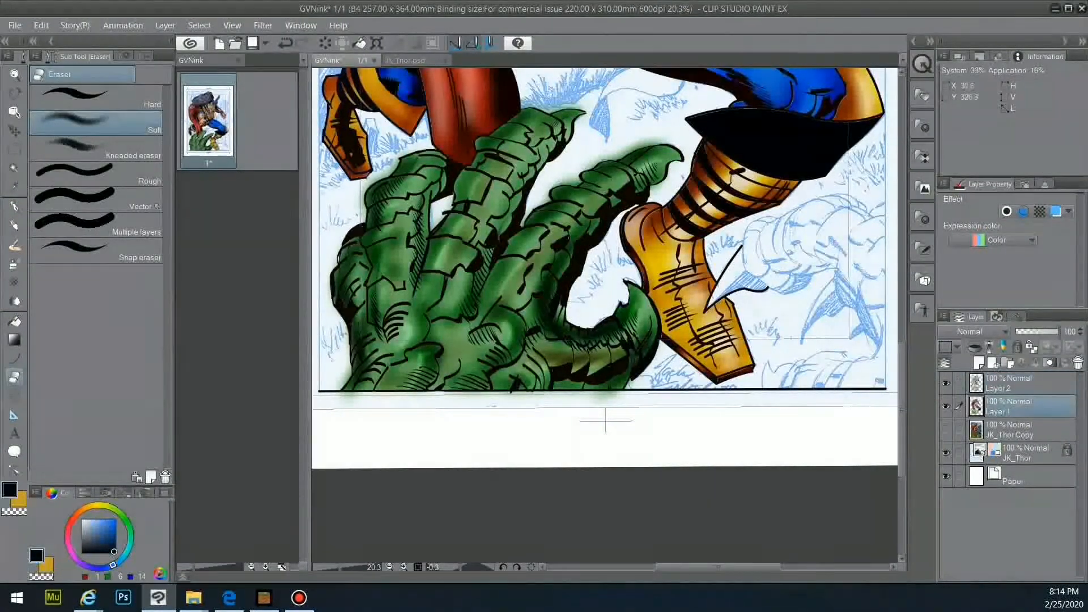
{"action": "left_click", "coordinate": [144, 56]}
{"action": "left_click", "coordinate": [109, 149]}
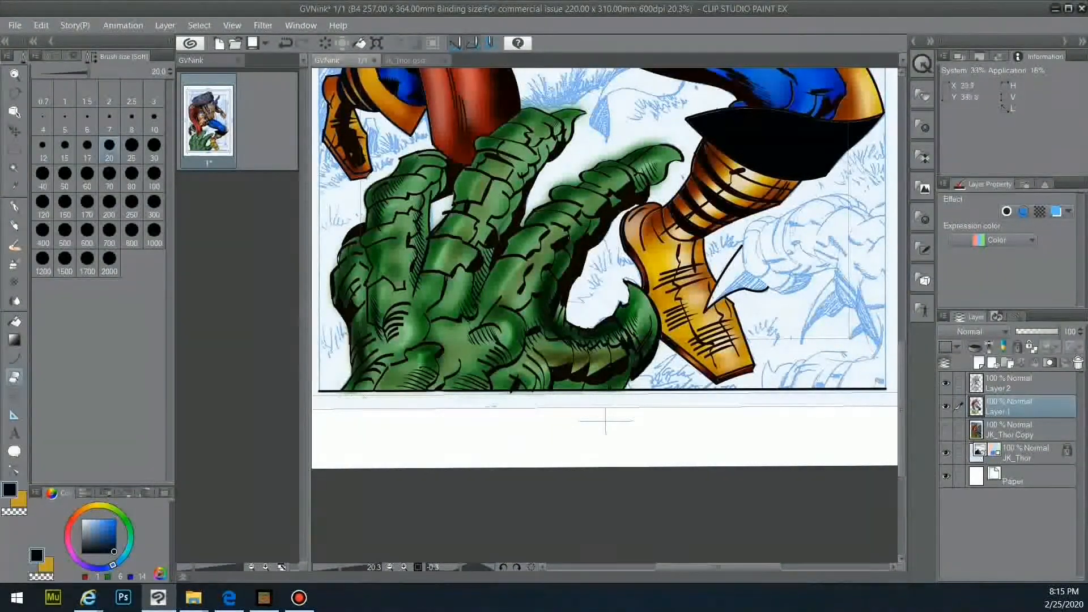
{"action": "left_click_drag", "start_coordinate": [622, 155], "coordinate": [659, 142]}
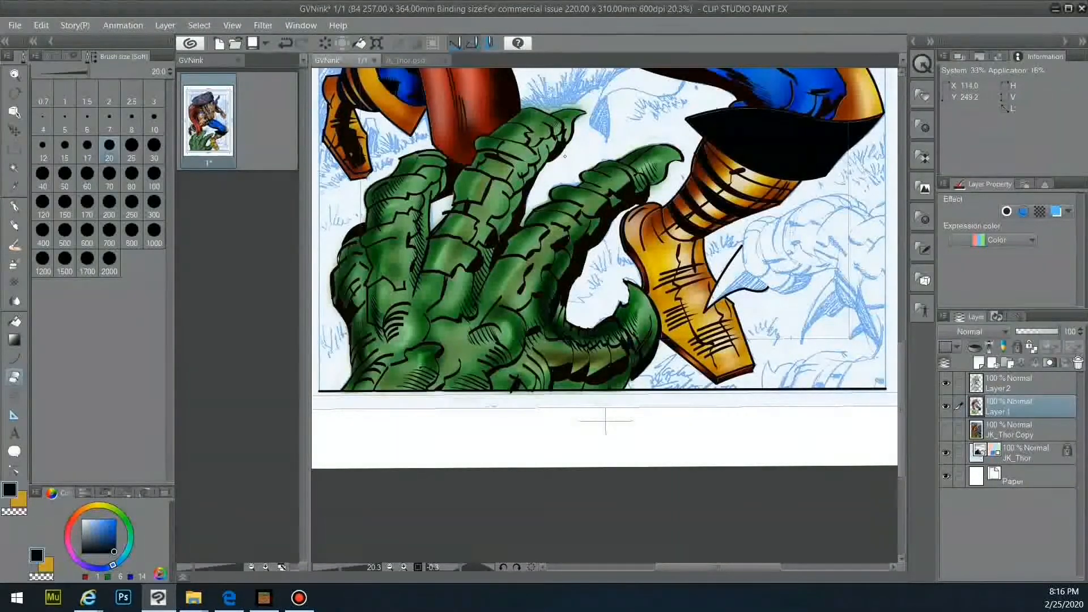
- Bring the whole figure into view and set up the gold Highlight airbrush
{"action": "scroll", "coordinate": [544, 114], "scroll_direction": "down", "scroll_amount": 5}
{"action": "scroll", "coordinate": [694, 111], "scroll_direction": "up", "scroll_amount": 3}
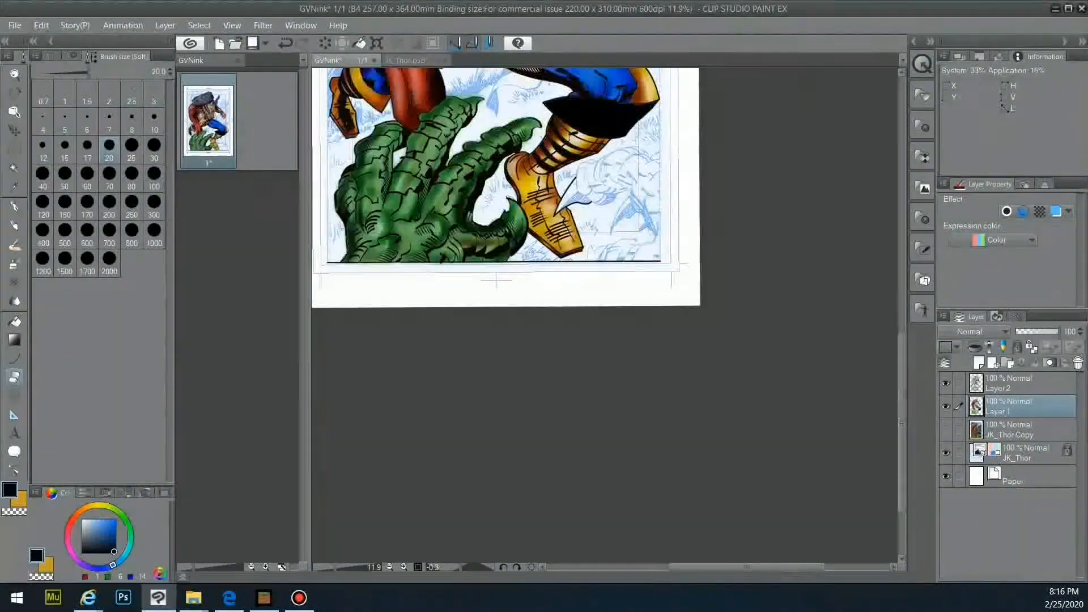
{"action": "left_click_drag", "start_coordinate": [695, 85], "coordinate": [696, 357]}
{"action": "scroll", "coordinate": [694, 338], "scroll_direction": "up", "scroll_amount": 1}
{"action": "scroll", "coordinate": [695, 339], "scroll_direction": "up", "scroll_amount": 2}
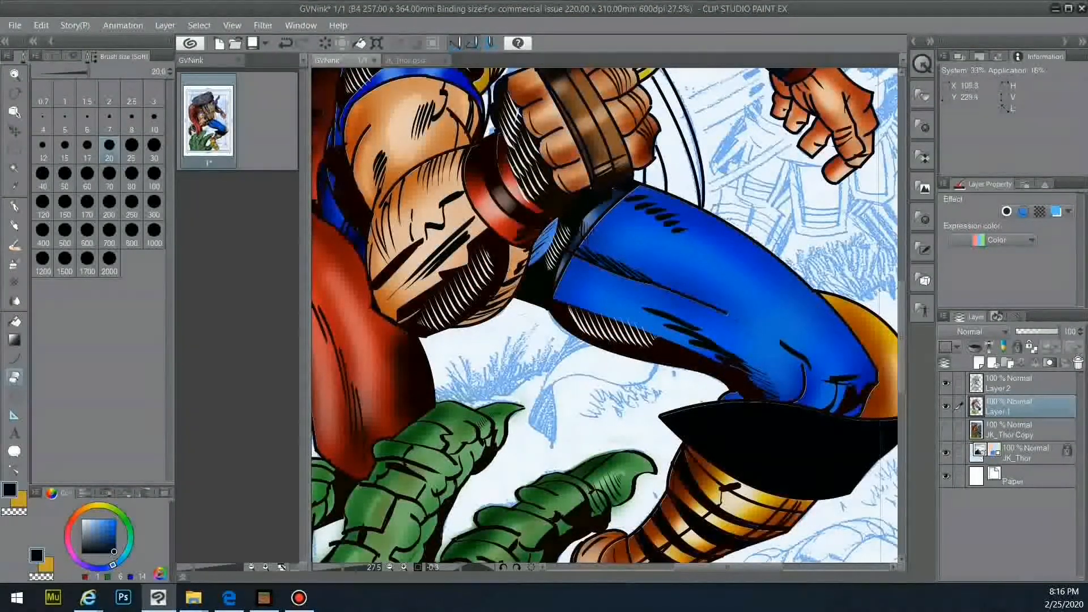
{"action": "key", "text": "b"}
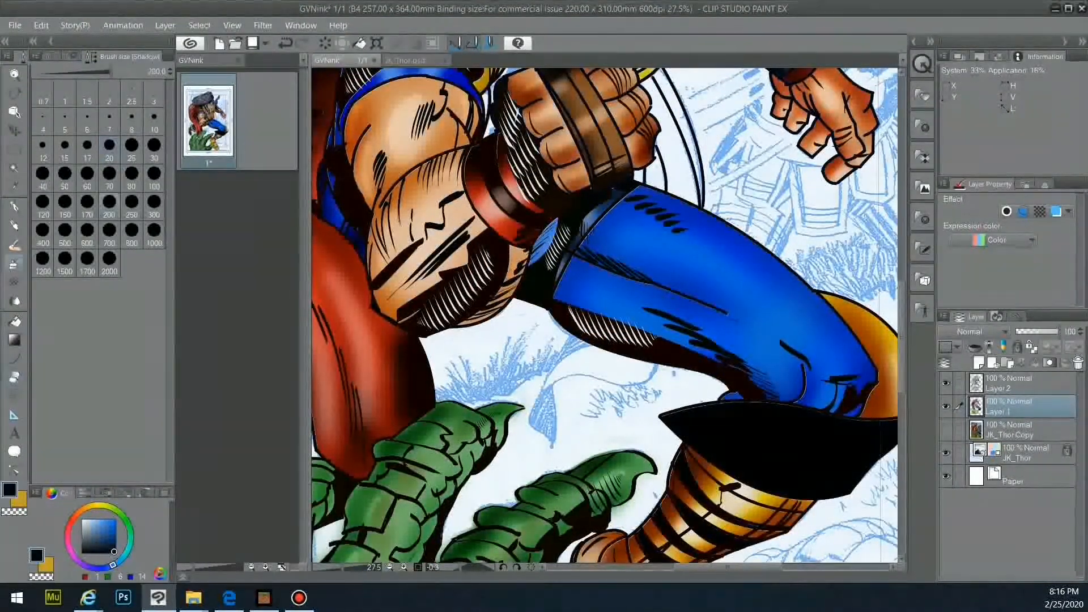
{"action": "left_click", "coordinate": [21, 501]}
{"action": "left_click", "coordinate": [52, 56]}
{"action": "left_click", "coordinate": [96, 149]}
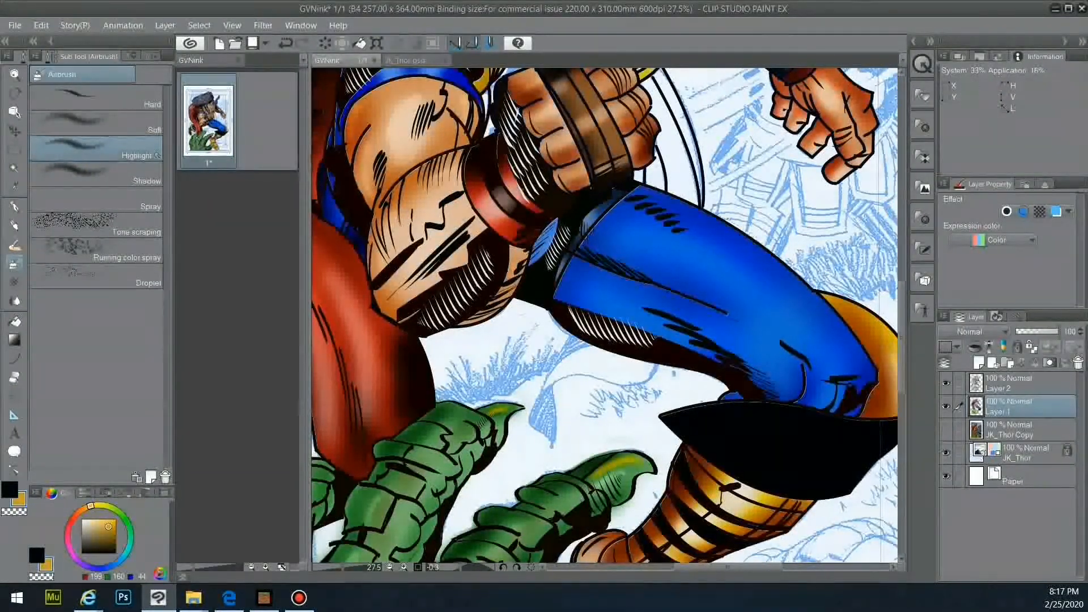
- Airbrush gold highlights onto the claw's fingertips
{"action": "scroll", "coordinate": [589, 486], "scroll_direction": "down", "scroll_amount": 5}
{"action": "scroll", "coordinate": [604, 317], "scroll_direction": "left", "scroll_amount": 5}
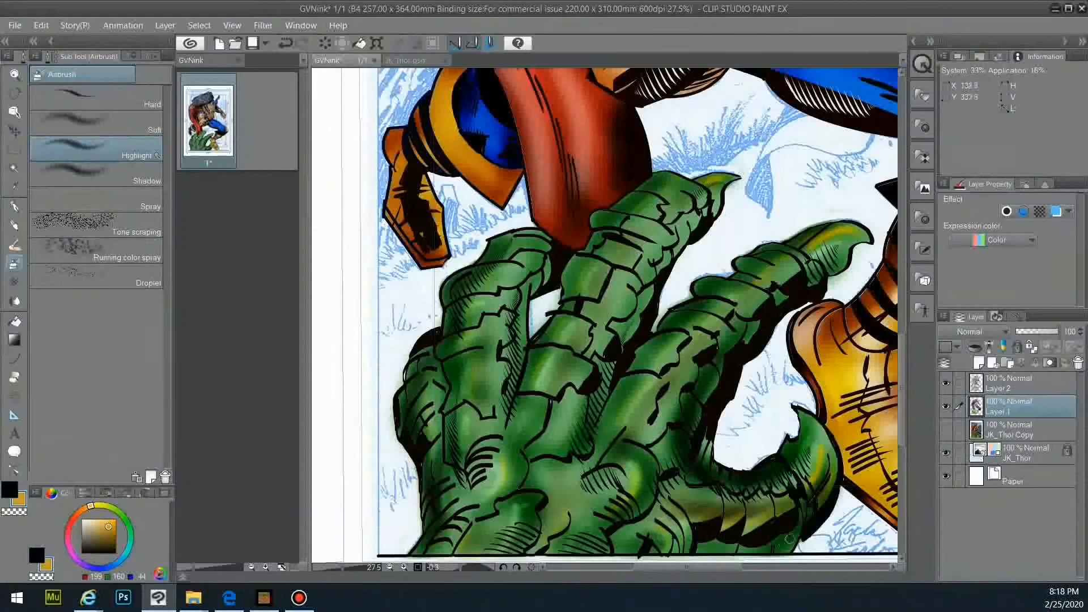
{"action": "scroll", "coordinate": [715, 304], "scroll_direction": "down", "scroll_amount": 4}
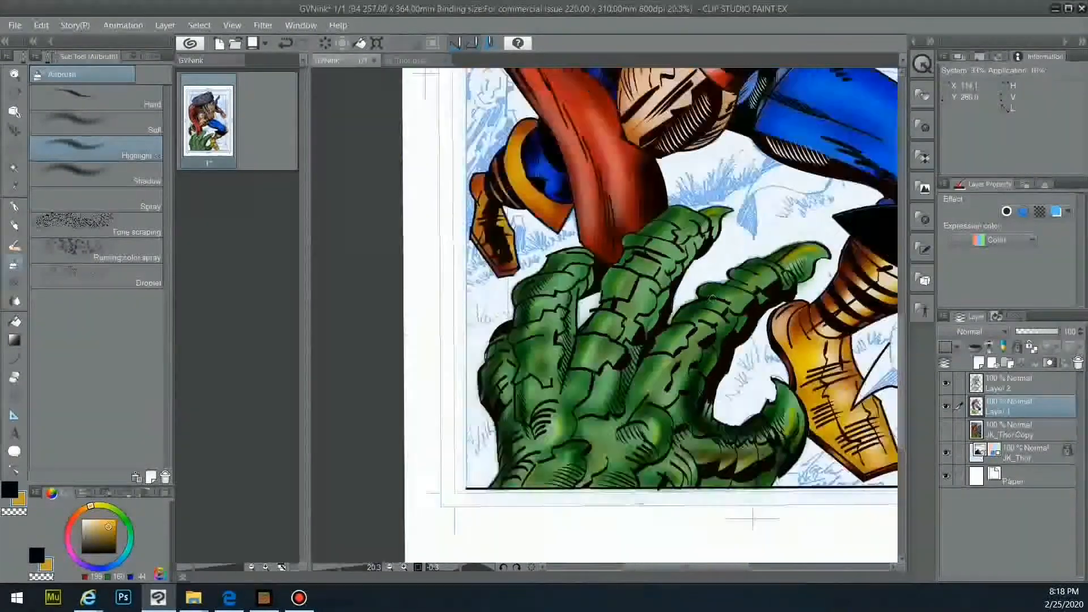
{"action": "left_click_drag", "start_coordinate": [682, 567], "coordinate": [715, 567]}
{"action": "left_click_drag", "start_coordinate": [902, 372], "coordinate": [902, 323]}
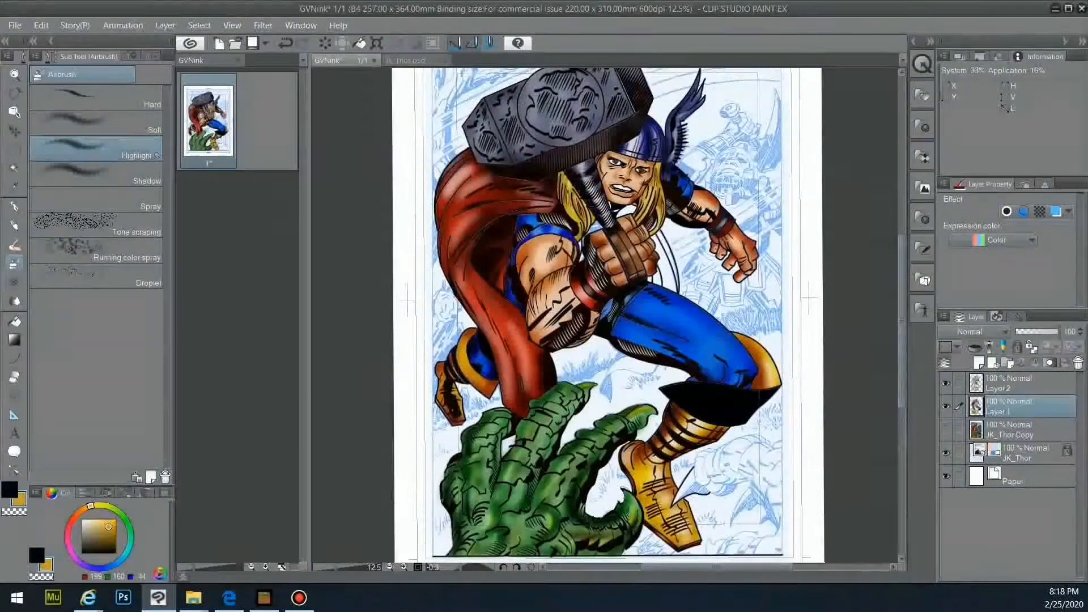
- Try a curve below the fist with the Curve tool, then undo the attempts
{"action": "left_click", "coordinate": [15, 359]}
{"action": "left_click", "coordinate": [149, 56]}
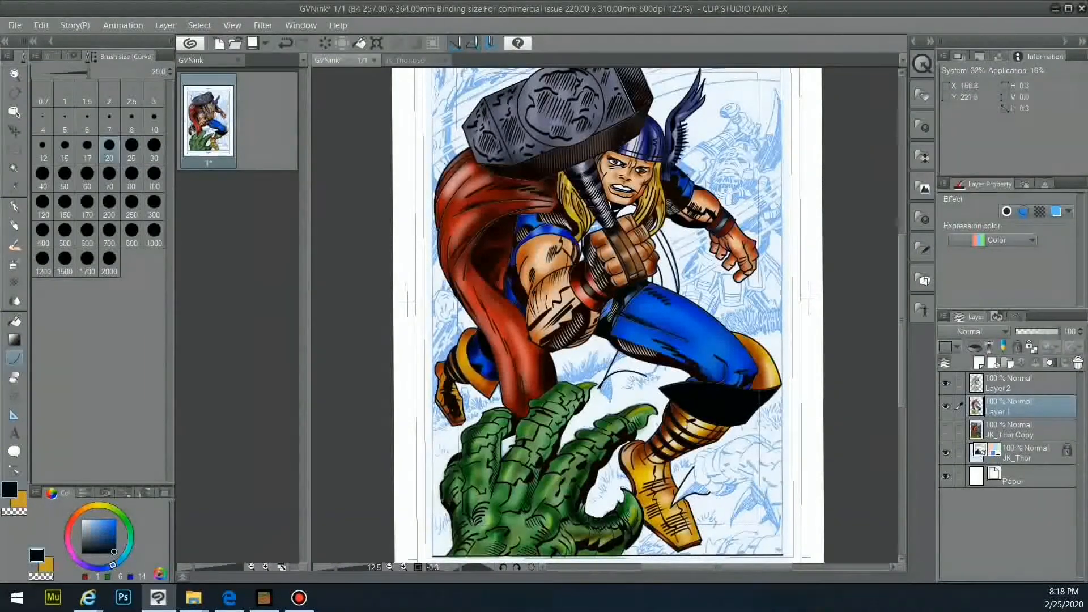
{"action": "left_click", "coordinate": [660, 374]}
{"action": "left_click_drag", "start_coordinate": [612, 377], "coordinate": [610, 398]}
{"action": "left_click_drag", "start_coordinate": [623, 355], "coordinate": [624, 356]}
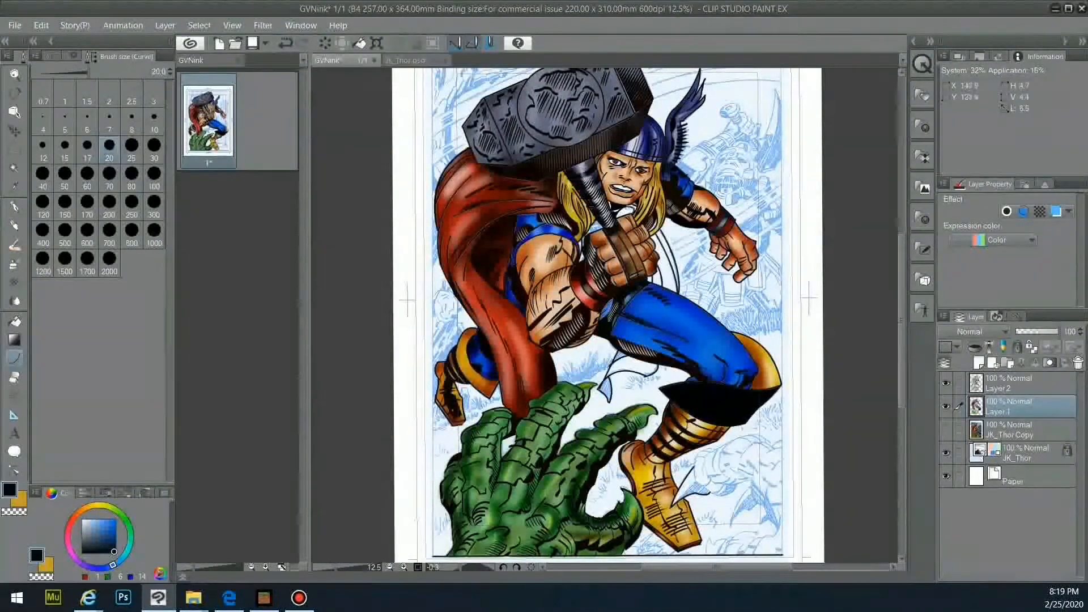
{"action": "key", "text": "ctrl+z"}
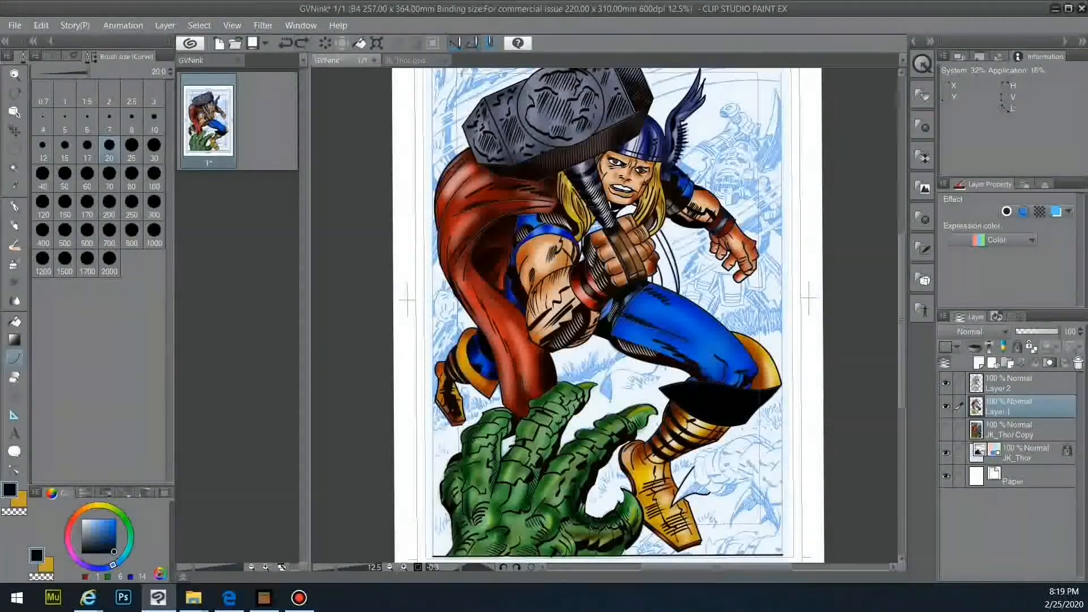
{"action": "key", "text": "ctrl+z"}
- Draw thin curves along the cape ribbon edge on Layer 2 and sample the cape red
{"action": "left_click", "coordinate": [1020, 384]}
{"action": "left_click_drag", "start_coordinate": [619, 352], "coordinate": [599, 391]}
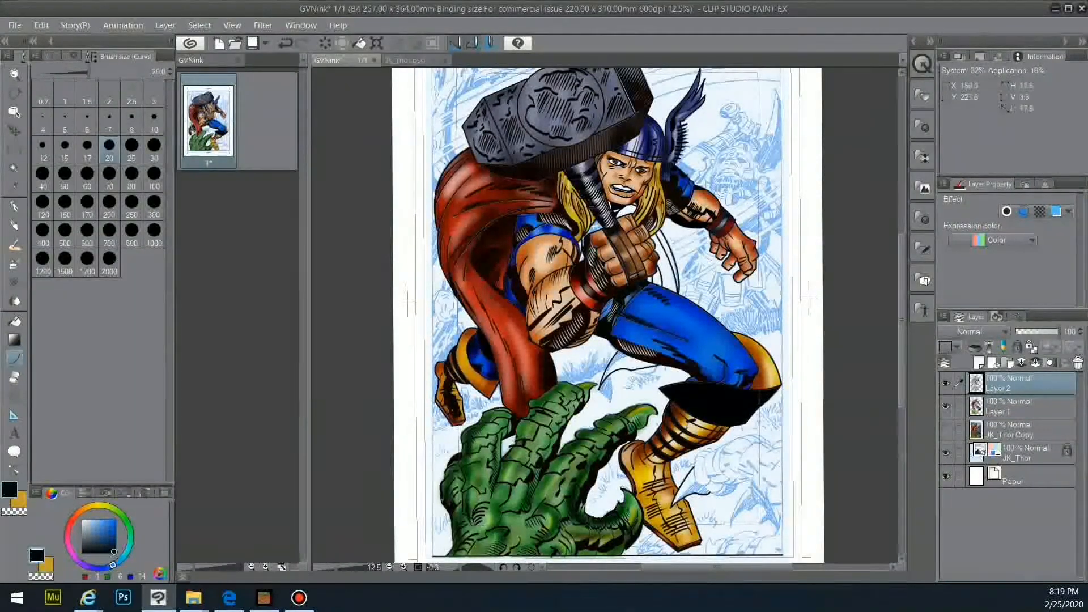
{"action": "left_click_drag", "start_coordinate": [626, 354], "coordinate": [600, 382]}
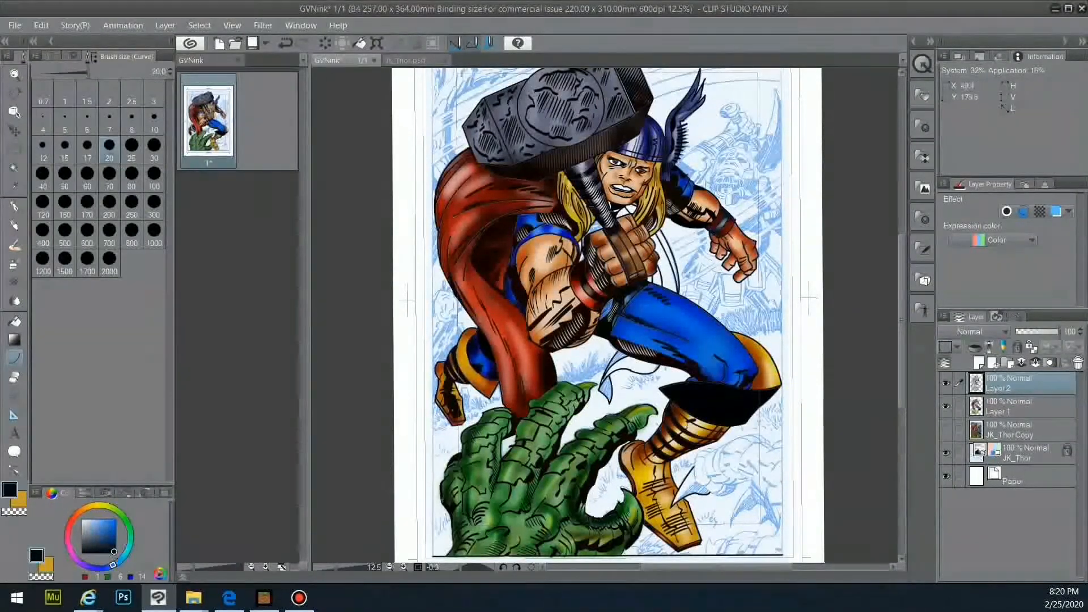
{"action": "key", "text": "alt"}
{"action": "left_click", "coordinate": [472, 295], "text": "alt"}
- Auto-select white areas beside the ribbon, then undo and clear the selection
{"action": "key", "text": "w"}
{"action": "left_click", "coordinate": [623, 210]}
{"action": "left_click", "coordinate": [669, 268], "text": "shift"}
{"action": "left_click", "coordinate": [627, 362], "text": "shift"}
{"action": "left_click", "coordinate": [608, 385], "text": "shift"}
{"action": "key", "text": "ctrl+z"}
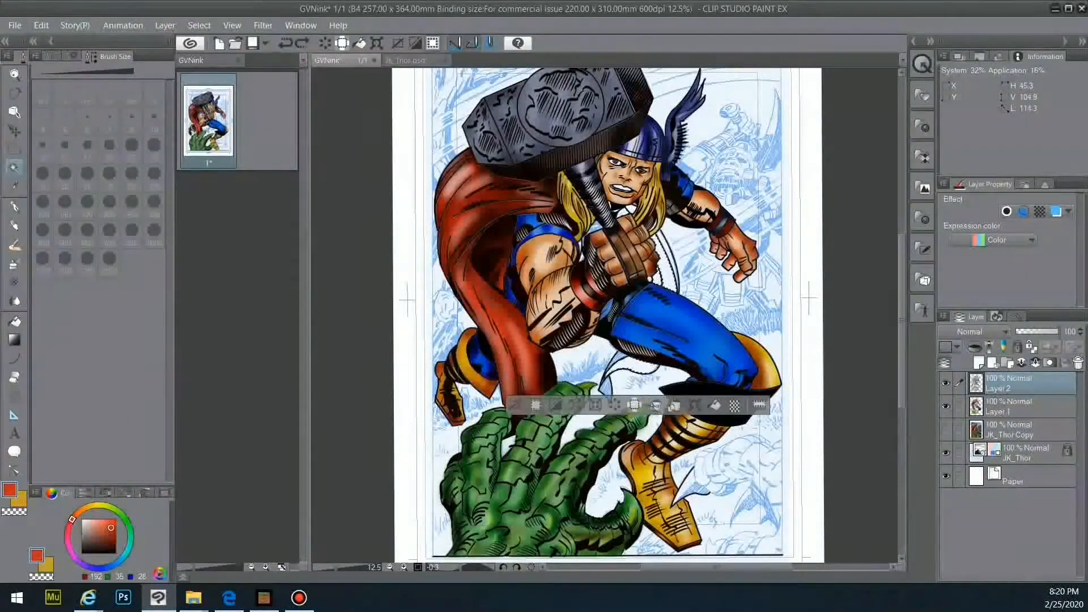
{"action": "key", "text": "ctrl+d"}
- Ink the final near-black, width-20 curve along the cape ribbon beside the fist
{"action": "key", "text": "u"}
{"action": "left_click", "coordinate": [48, 566]}
{"action": "left_click", "coordinate": [114, 551]}
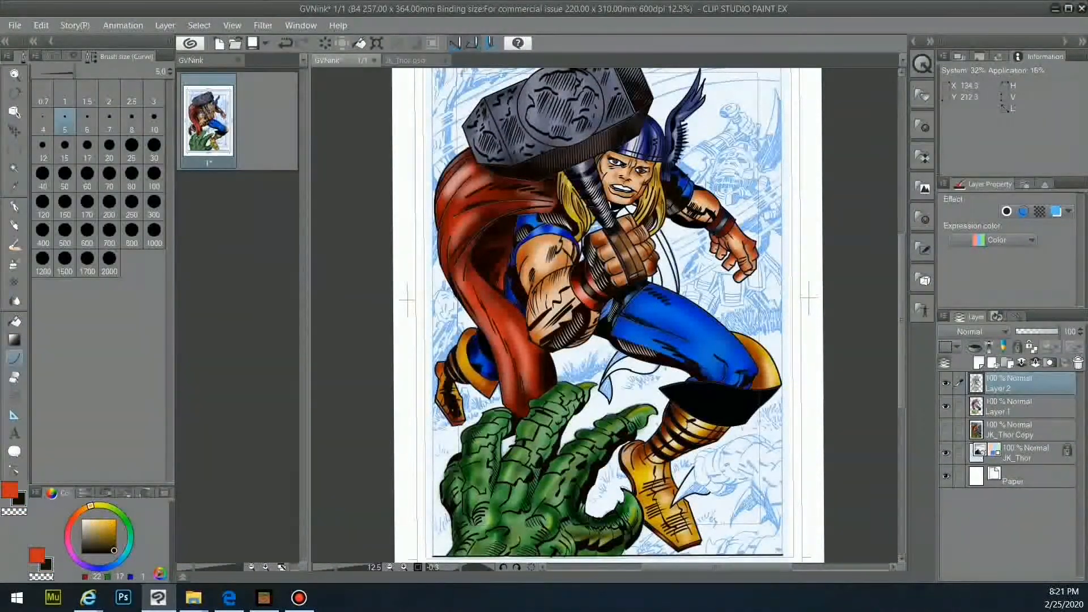
{"action": "left_click", "coordinate": [110, 150]}
{"action": "left_click_drag", "start_coordinate": [620, 353], "coordinate": [600, 388]}
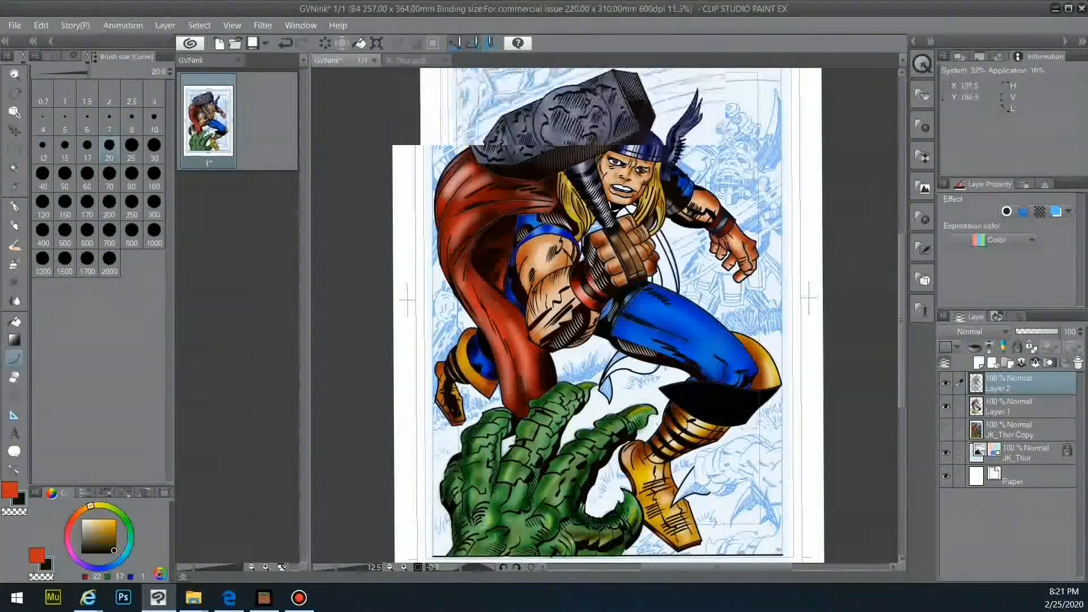
{"action": "scroll", "coordinate": [673, 261], "scroll_direction": "up", "scroll_amount": 5}
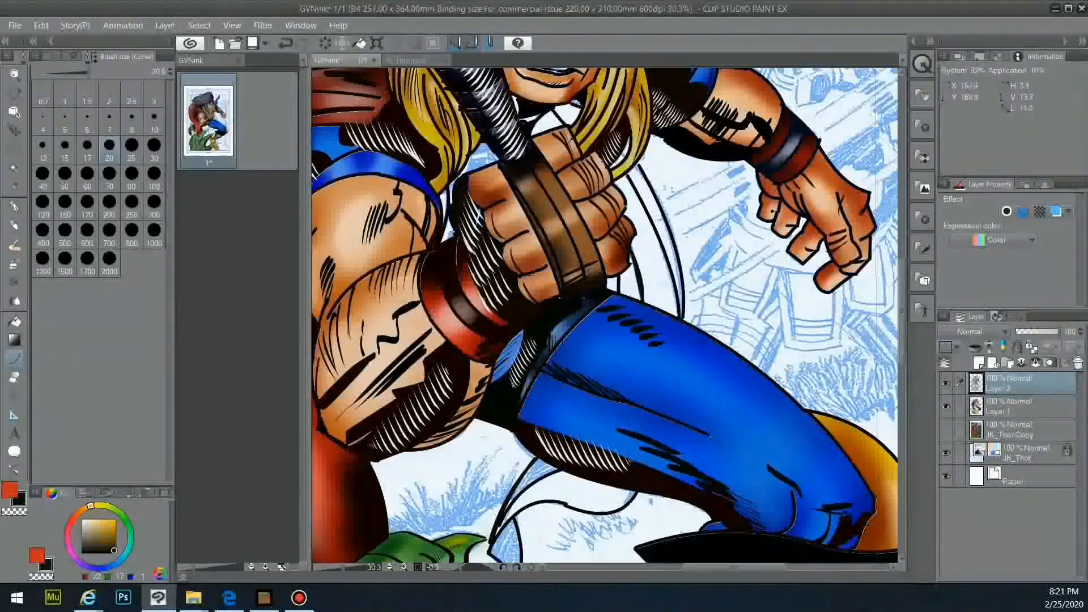
{"action": "left_click", "coordinate": [668, 232]}
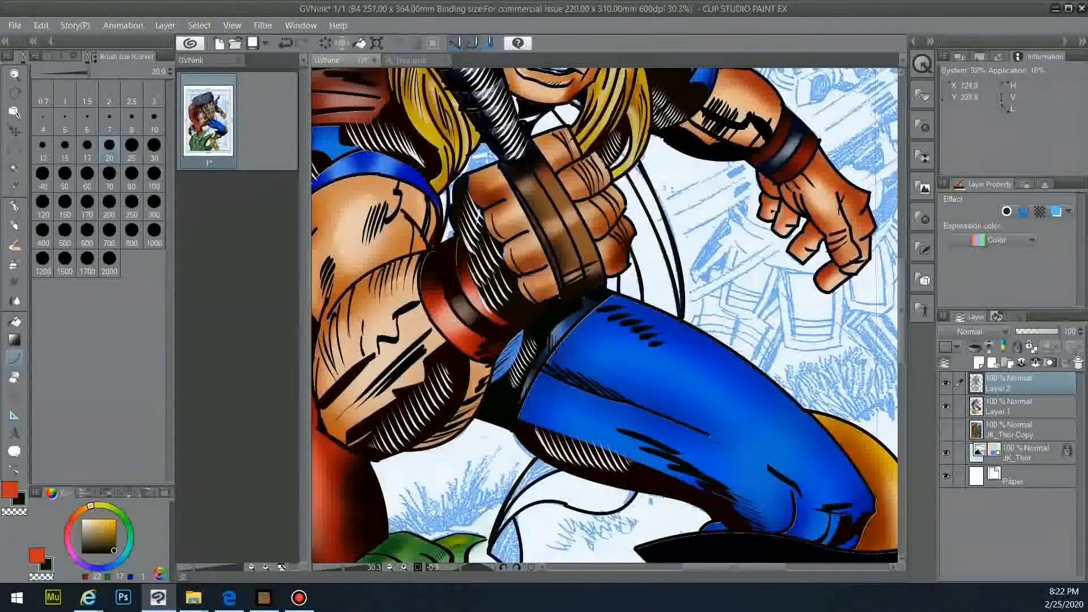
- Select the remaining white cape areas by colour and fill them with red
{"action": "key", "text": "w"}
{"action": "left_click", "coordinate": [652, 268]}
{"action": "left_click", "coordinate": [553, 121], "text": "shift"}
{"action": "left_click", "coordinate": [562, 486], "text": "shift"}
{"action": "left_click", "coordinate": [530, 484], "text": "shift"}
{"action": "left_click", "coordinate": [10, 489]}
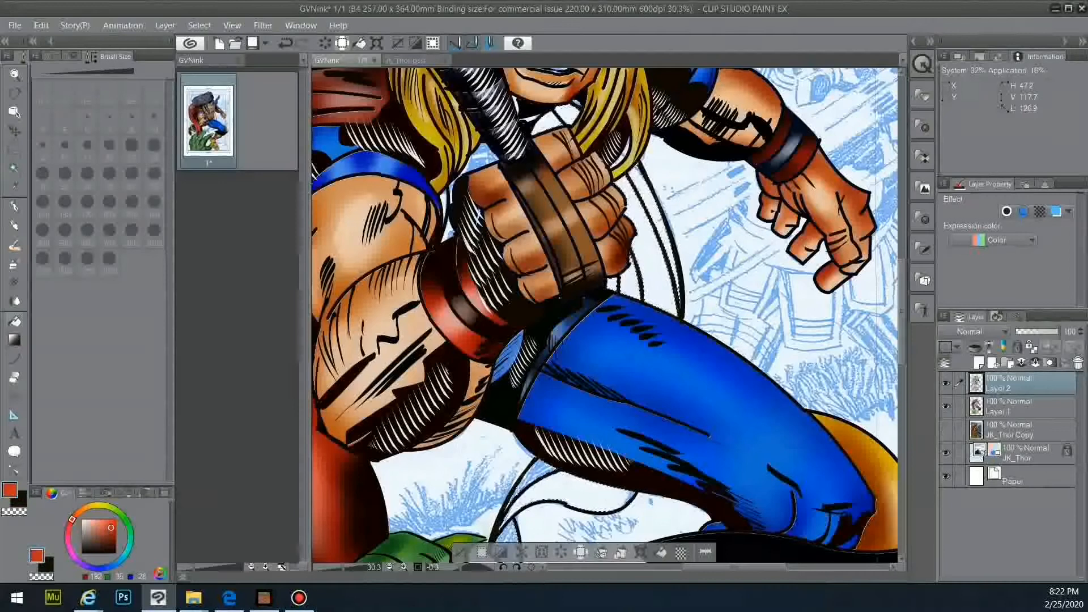
{"action": "left_click", "coordinate": [652, 249]}
{"action": "left_click", "coordinate": [552, 121]}
{"action": "left_click", "coordinate": [562, 486]}
{"action": "left_click", "coordinate": [531, 485]}
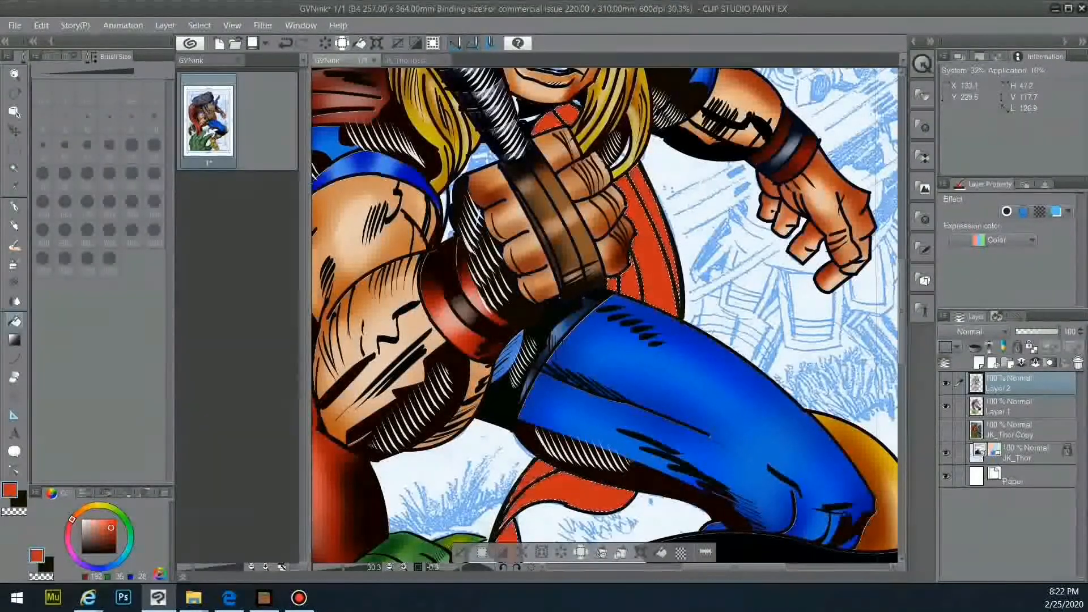
- Airbrush darker shading onto the lower cape pieces and cape folds
{"action": "key", "text": "b"}
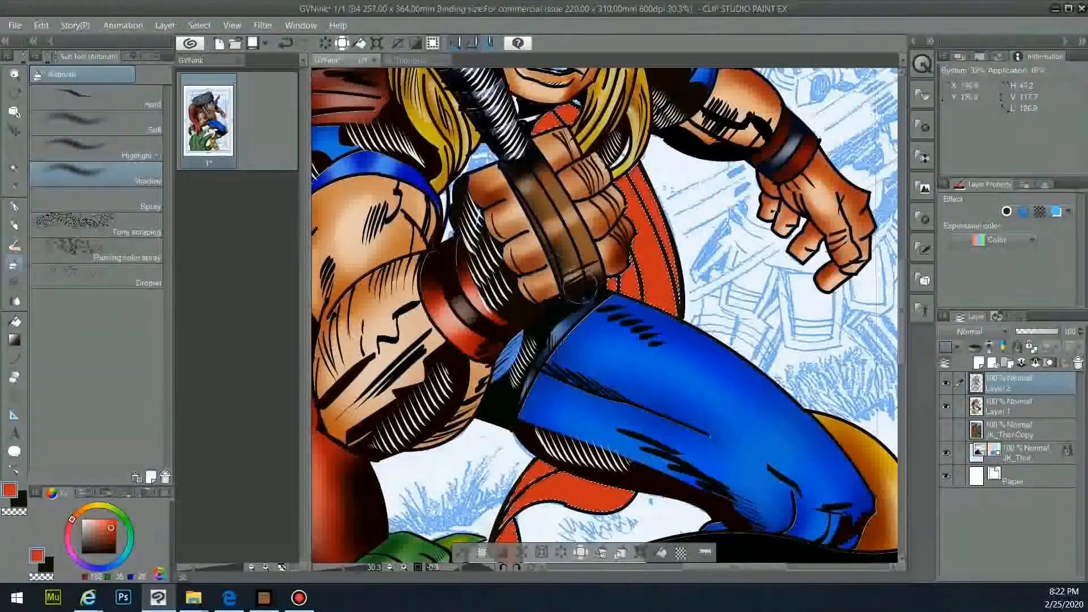
{"action": "mouse_move", "coordinate": [556, 460]}
{"action": "left_mouse_down"}
{"action": "mouse_move", "coordinate": [548, 479]}
{"action": "mouse_move", "coordinate": [615, 499]}
{"action": "left_mouse_up"}
{"action": "left_click_drag", "start_coordinate": [902, 309], "coordinate": [901, 332]}
{"action": "mouse_move", "coordinate": [508, 416]}
{"action": "left_mouse_down"}
{"action": "mouse_move", "coordinate": [505, 448]}
{"action": "mouse_move", "coordinate": [510, 422]}
{"action": "left_mouse_up"}
{"action": "mouse_move", "coordinate": [639, 97]}
{"action": "left_mouse_down"}
{"action": "mouse_move", "coordinate": [637, 164]}
{"action": "mouse_move", "coordinate": [653, 204]}
{"action": "left_mouse_up"}
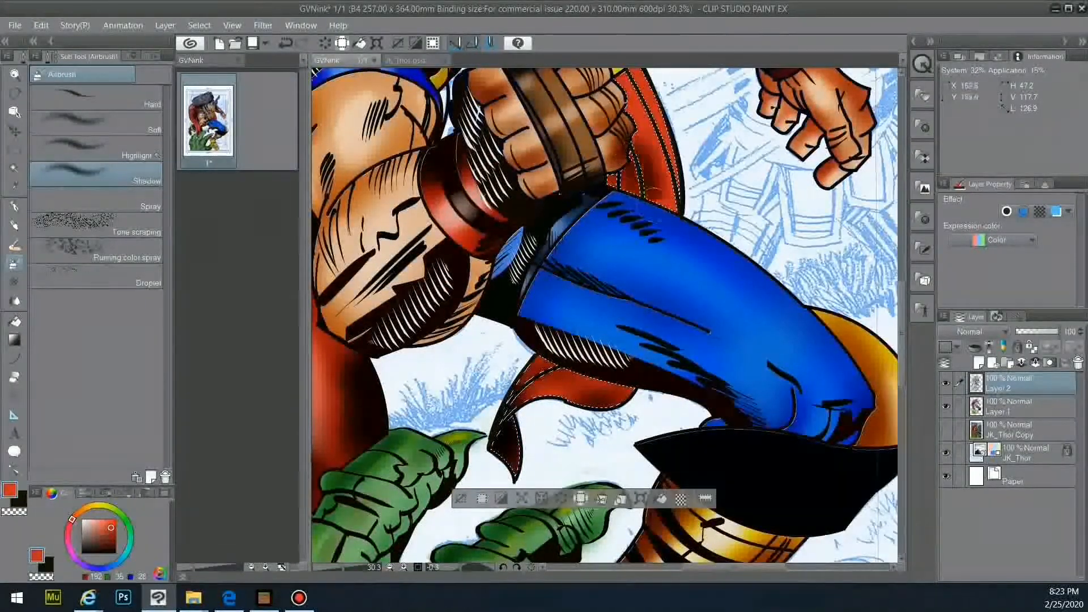
{"action": "left_click_drag", "start_coordinate": [645, 154], "coordinate": [657, 190]}
{"action": "left_click_drag", "start_coordinate": [902, 333], "coordinate": [901, 278]}
{"action": "mouse_move", "coordinate": [544, 275]}
{"action": "left_mouse_down"}
{"action": "mouse_move", "coordinate": [567, 261]}
{"action": "mouse_move", "coordinate": [582, 277]}
{"action": "left_mouse_up"}
- Add muted pink airbrush highlights beside the fist and on the cape's tip and patches
{"action": "left_click", "coordinate": [97, 148]}
{"action": "left_click", "coordinate": [92, 528]}
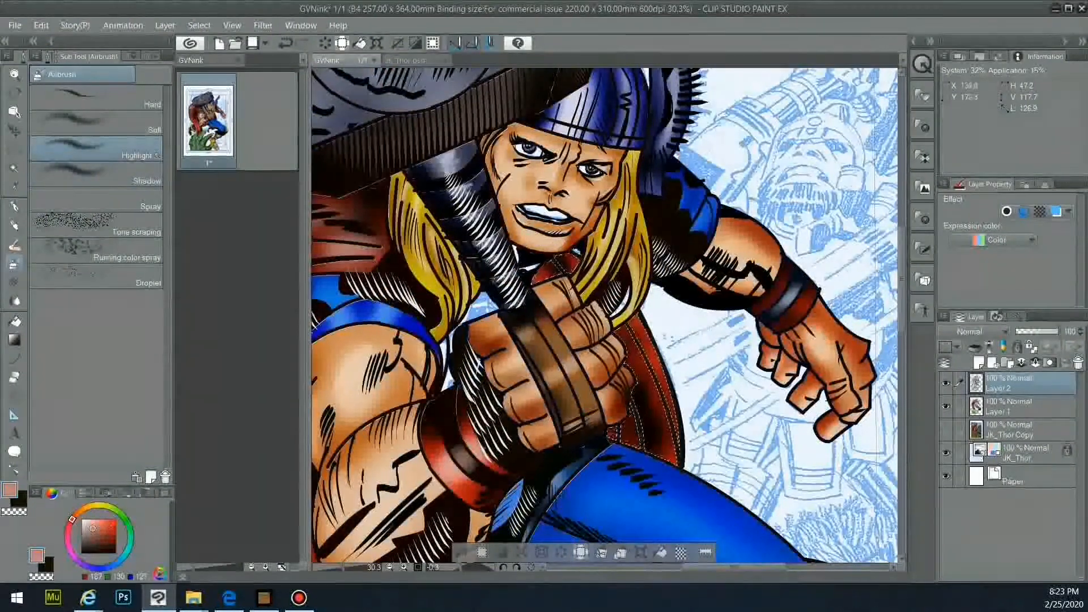
{"action": "left_click_drag", "start_coordinate": [646, 340], "coordinate": [672, 447]}
{"action": "left_click_drag", "start_coordinate": [553, 272], "coordinate": [571, 262]}
{"action": "left_click_drag", "start_coordinate": [613, 431], "coordinate": [623, 438]}
{"action": "scroll", "coordinate": [650, 406], "scroll_direction": "down", "scroll_amount": 5}
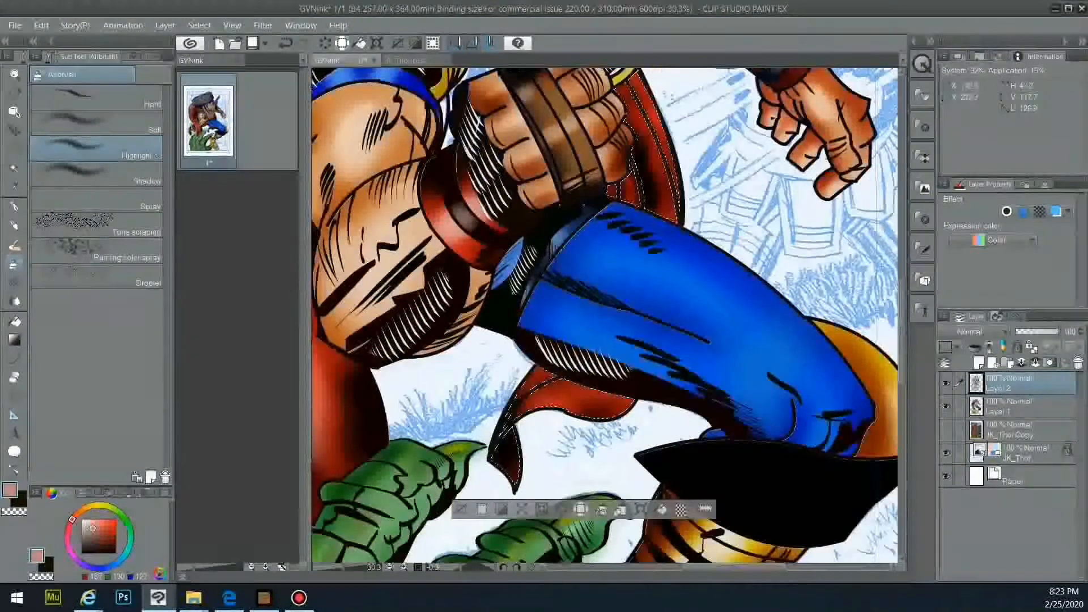
- Add a pink soft-airbrush highlight at size 30 to the cape tip, then fit the page
{"action": "left_click", "coordinate": [97, 124]}
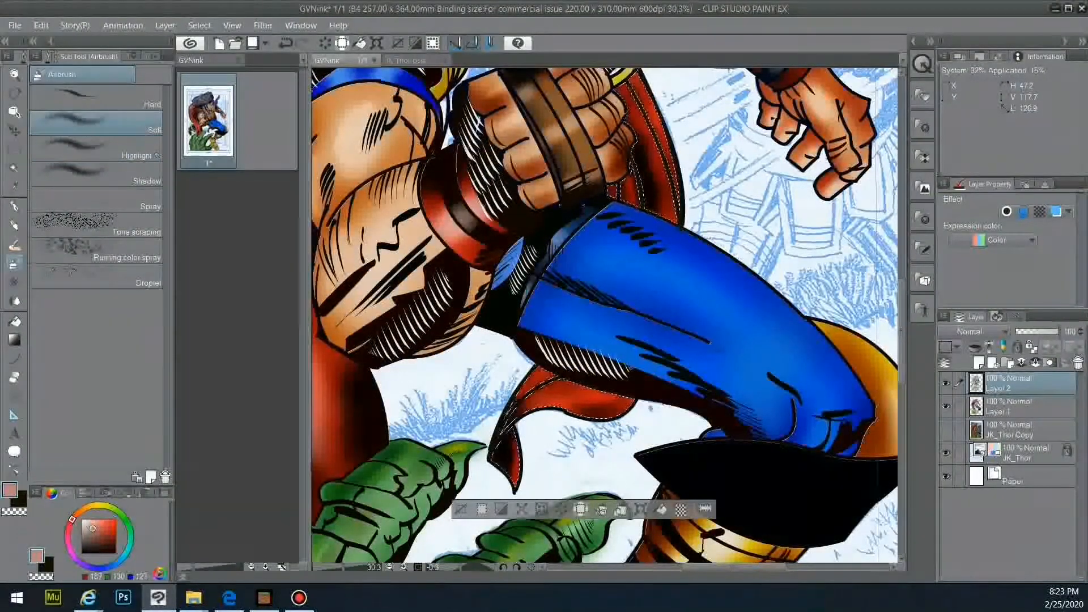
{"action": "left_click", "coordinate": [88, 525]}
{"action": "left_click_drag", "start_coordinate": [509, 440], "coordinate": [513, 473]}
{"action": "key", "text": "ctrl+z"}
{"action": "left_click", "coordinate": [152, 56]}
{"action": "left_click", "coordinate": [109, 145]}
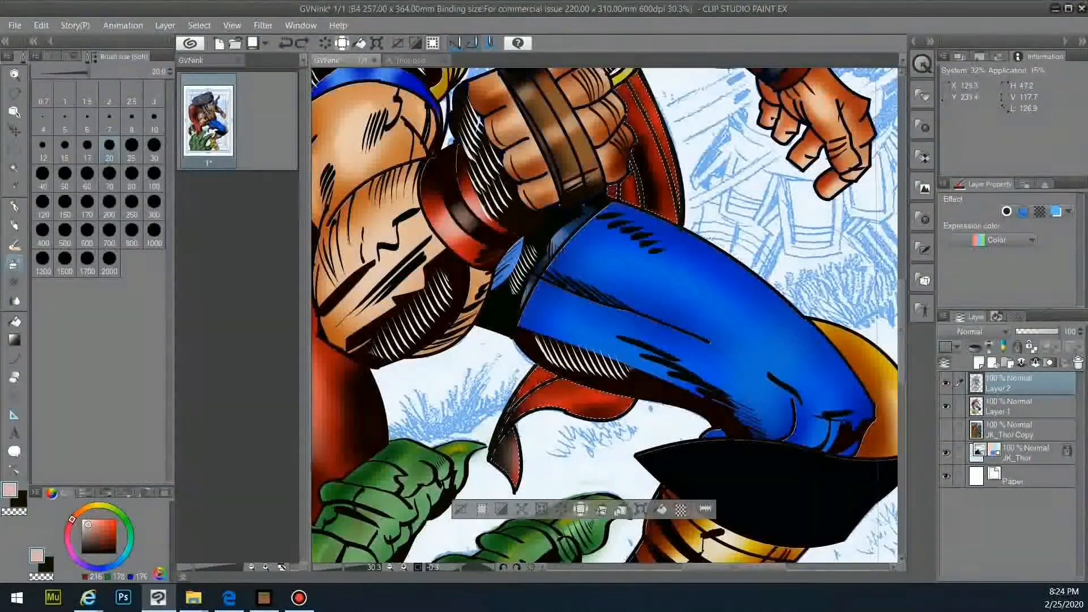
{"action": "left_click", "coordinate": [154, 146]}
{"action": "left_click_drag", "start_coordinate": [513, 439], "coordinate": [516, 470]}
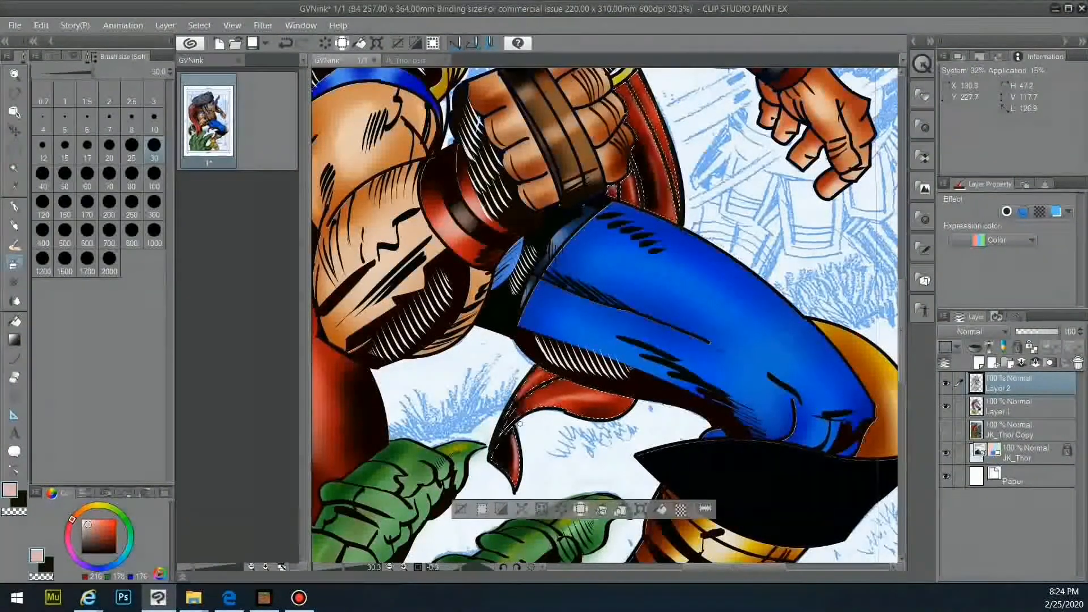
{"action": "key", "text": "ctrl+0"}
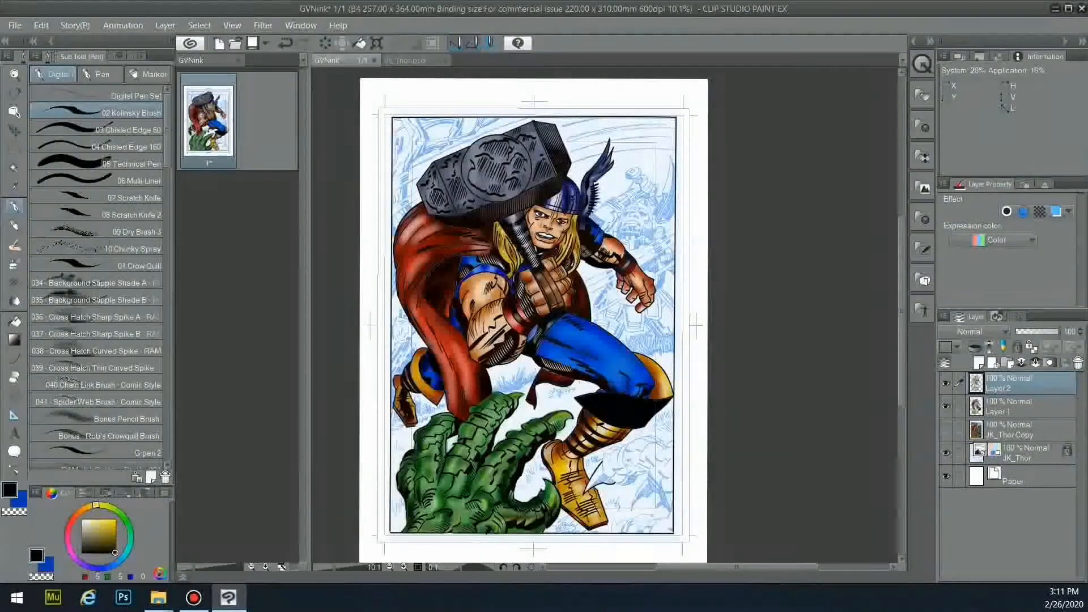
- Ink the claw's cuff, the hatching beneath it, and its lower spikes filled black
{"action": "scroll", "coordinate": [661, 470], "scroll_direction": "up", "scroll_amount": 3}
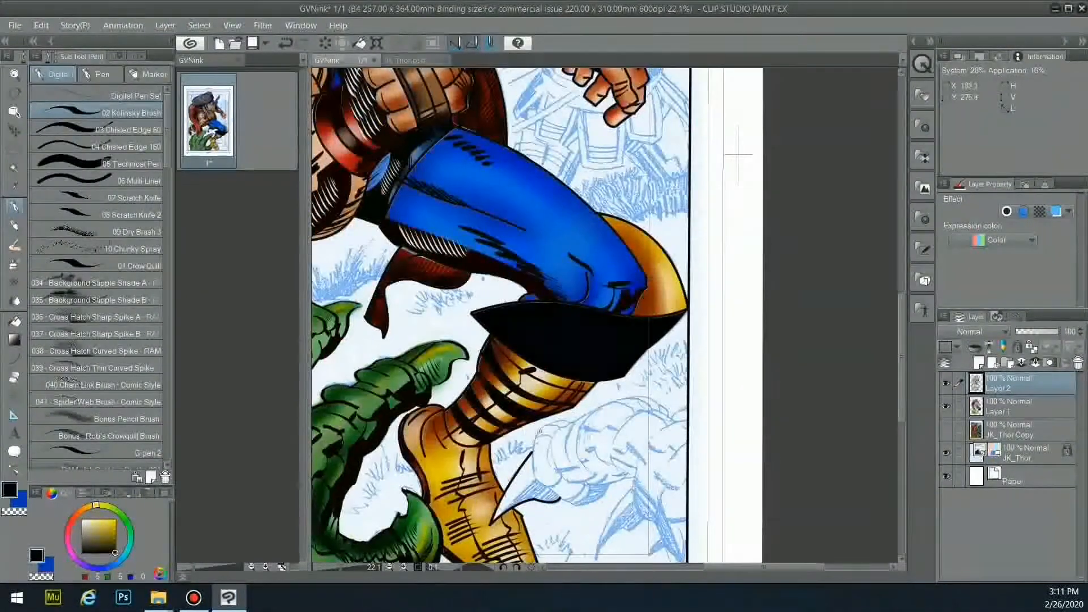
{"action": "left_click_drag", "start_coordinate": [537, 479], "coordinate": [563, 474]}
{"action": "left_click_drag", "start_coordinate": [548, 437], "coordinate": [561, 471]}
{"action": "mouse_move", "coordinate": [577, 420]}
{"action": "left_mouse_down"}
{"action": "mouse_move", "coordinate": [556, 453]}
{"action": "mouse_move", "coordinate": [575, 423]}
{"action": "left_mouse_up"}
{"action": "mouse_move", "coordinate": [559, 498]}
{"action": "left_mouse_down"}
{"action": "mouse_move", "coordinate": [599, 499]}
{"action": "mouse_move", "coordinate": [576, 505]}
{"action": "left_mouse_up"}
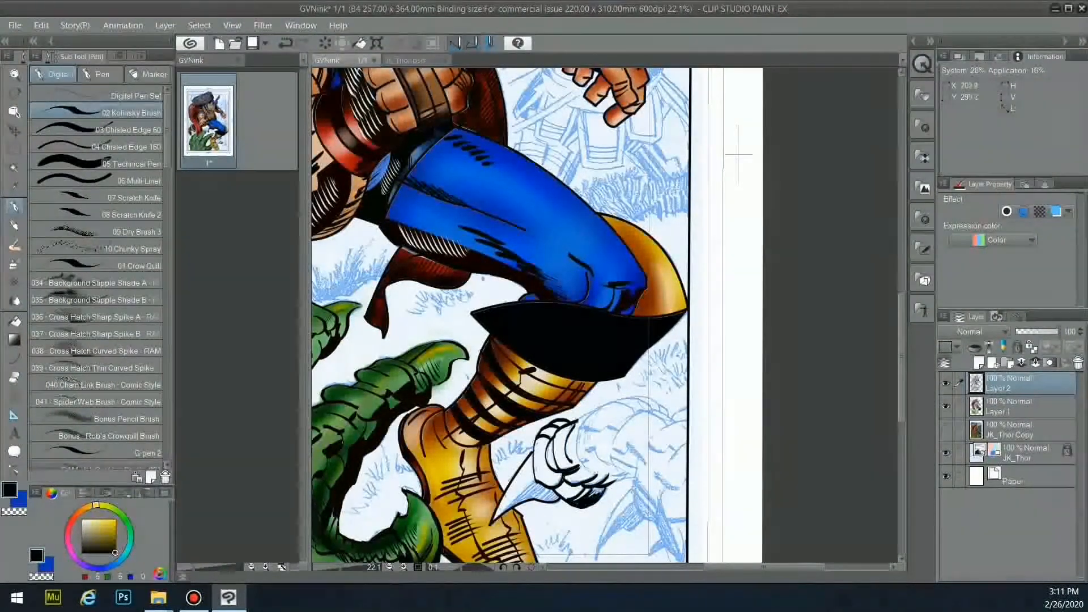
{"action": "mouse_move", "coordinate": [636, 477]}
{"action": "left_mouse_down"}
{"action": "mouse_move", "coordinate": [679, 543]}
{"action": "mouse_move", "coordinate": [601, 536]}
{"action": "mouse_move", "coordinate": [599, 559]}
{"action": "left_mouse_up"}
{"action": "left_click_drag", "start_coordinate": [637, 527], "coordinate": [599, 560]}
{"action": "left_click_drag", "start_coordinate": [661, 537], "coordinate": [648, 551]}
{"action": "left_click_drag", "start_coordinate": [649, 551], "coordinate": [663, 546]}
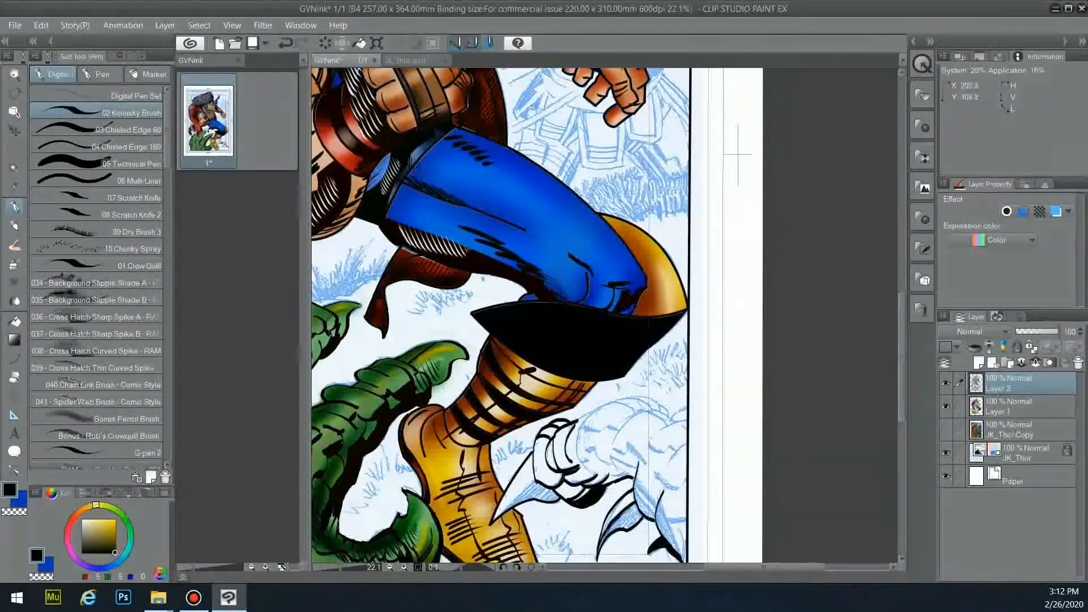
{"action": "mouse_move", "coordinate": [615, 530]}
{"action": "left_mouse_down"}
{"action": "mouse_move", "coordinate": [640, 519]}
{"action": "mouse_move", "coordinate": [627, 517]}
{"action": "left_mouse_up"}
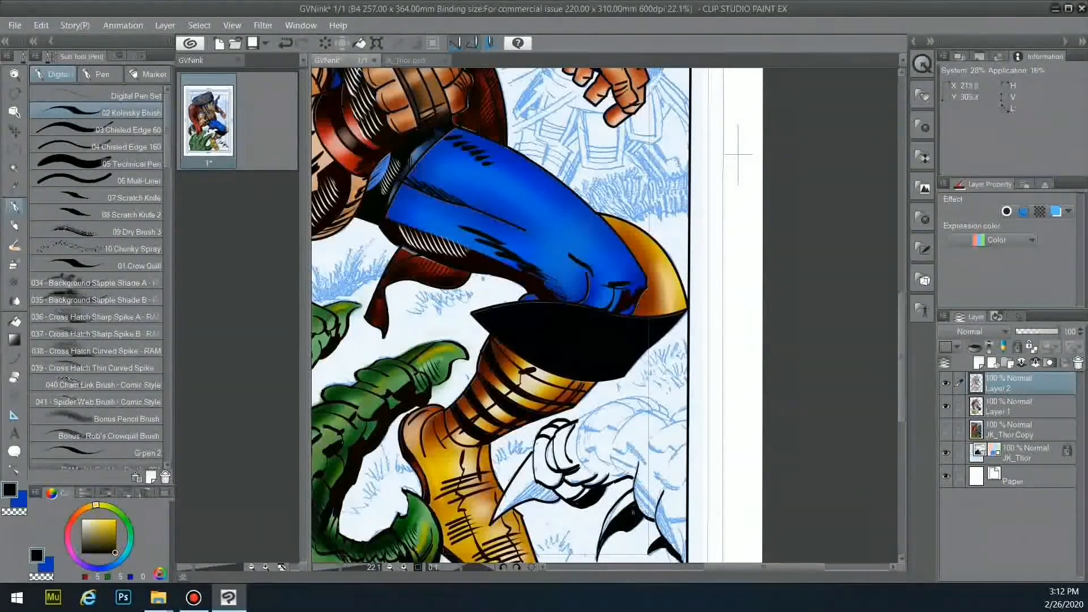
- Outline the robot's claw hand and add knuckle lines and curves
{"action": "left_click_drag", "start_coordinate": [577, 422], "coordinate": [603, 407]}
{"action": "mouse_move", "coordinate": [654, 436]}
{"action": "left_mouse_down"}
{"action": "mouse_move", "coordinate": [686, 422]}
{"action": "mouse_move", "coordinate": [648, 466]}
{"action": "left_mouse_up"}
{"action": "mouse_move", "coordinate": [654, 471]}
{"action": "left_mouse_down"}
{"action": "mouse_move", "coordinate": [686, 486]}
{"action": "mouse_move", "coordinate": [690, 513]}
{"action": "left_mouse_up"}
{"action": "left_click_drag", "start_coordinate": [679, 527], "coordinate": [686, 556]}
{"action": "left_click_drag", "start_coordinate": [613, 444], "coordinate": [669, 420]}
{"action": "left_click_drag", "start_coordinate": [611, 478], "coordinate": [629, 469]}
{"action": "left_click_drag", "start_coordinate": [614, 454], "coordinate": [643, 474]}
{"action": "left_click_drag", "start_coordinate": [583, 427], "coordinate": [616, 447]}
- At brush size 40, thicken the claw's top outline and darken its lower-right part
{"action": "left_click", "coordinate": [138, 56]}
{"action": "left_click", "coordinate": [42, 177]}
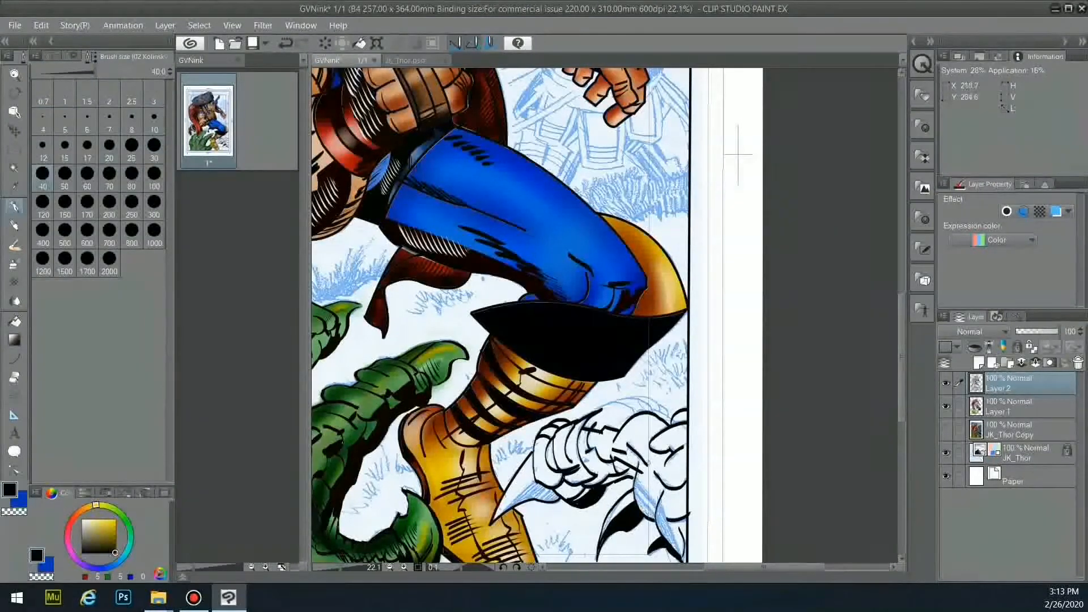
{"action": "mouse_move", "coordinate": [604, 410]}
{"action": "left_mouse_down"}
{"action": "mouse_move", "coordinate": [652, 404]}
{"action": "mouse_move", "coordinate": [674, 425]}
{"action": "left_mouse_up"}
{"action": "mouse_move", "coordinate": [536, 480]}
{"action": "left_mouse_down"}
{"action": "mouse_move", "coordinate": [498, 518]}
{"action": "mouse_move", "coordinate": [518, 505]}
{"action": "left_mouse_up"}
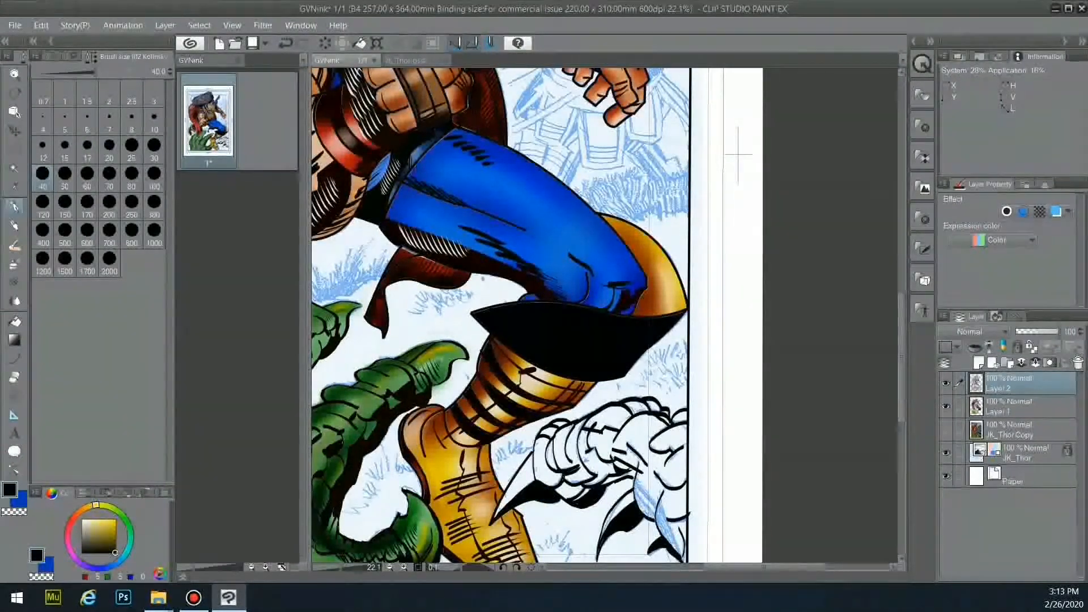
{"action": "left_click_drag", "start_coordinate": [680, 496], "coordinate": [659, 555]}
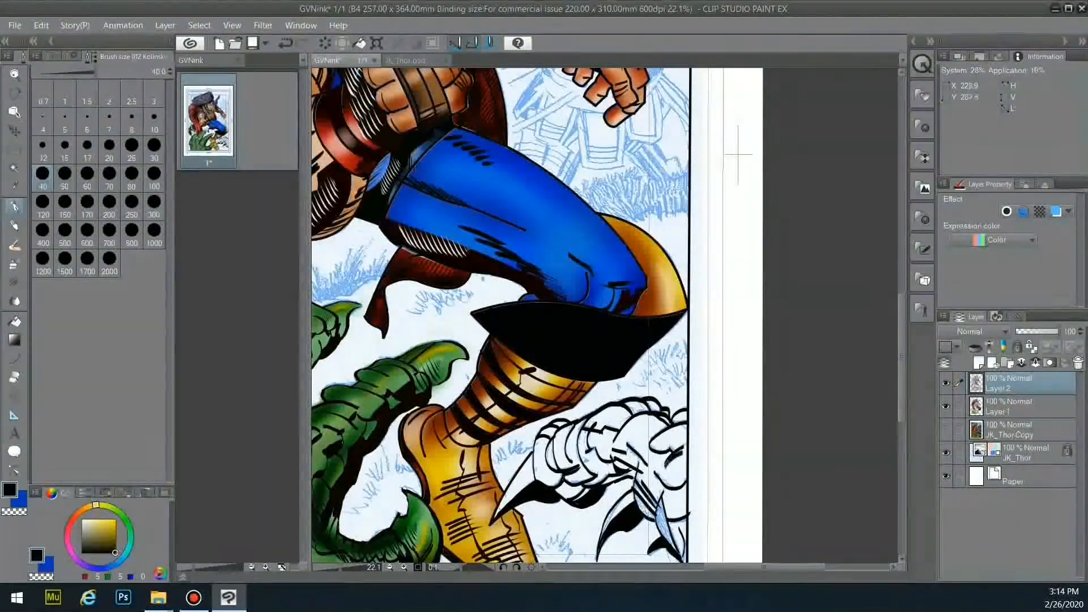
- Ink the robot details near Thor's leg, the jagged shard, the curved armour edge and the cup shape
{"action": "scroll", "coordinate": [502, 316], "scroll_direction": "up", "scroll_amount": 6}
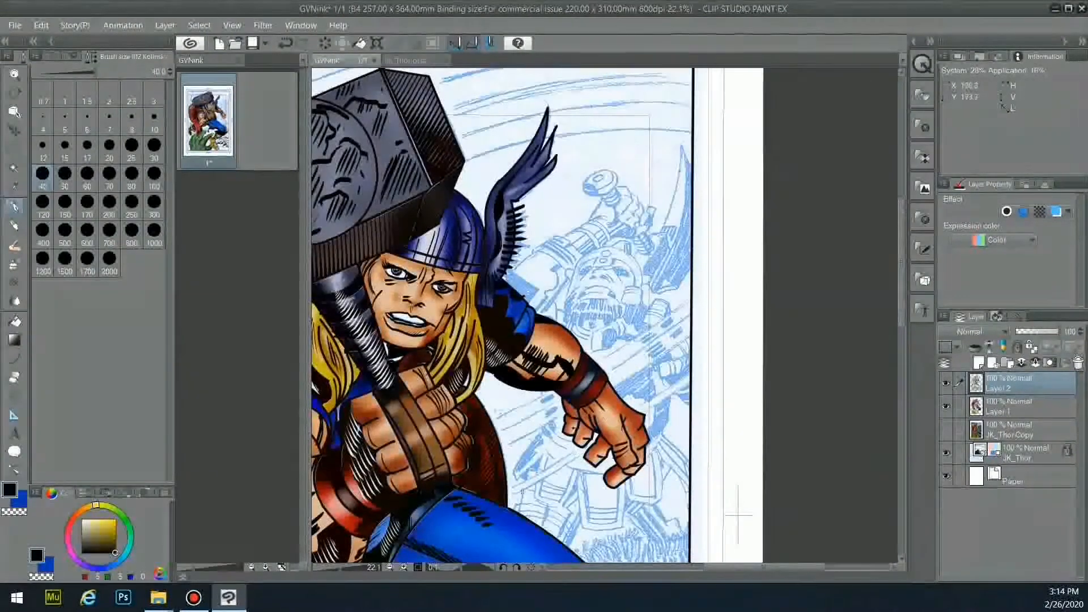
{"action": "left_click_drag", "start_coordinate": [582, 520], "coordinate": [566, 548]}
{"action": "mouse_move", "coordinate": [572, 511]}
{"action": "left_mouse_down"}
{"action": "mouse_move", "coordinate": [559, 541]}
{"action": "mouse_move", "coordinate": [540, 526]}
{"action": "left_mouse_up"}
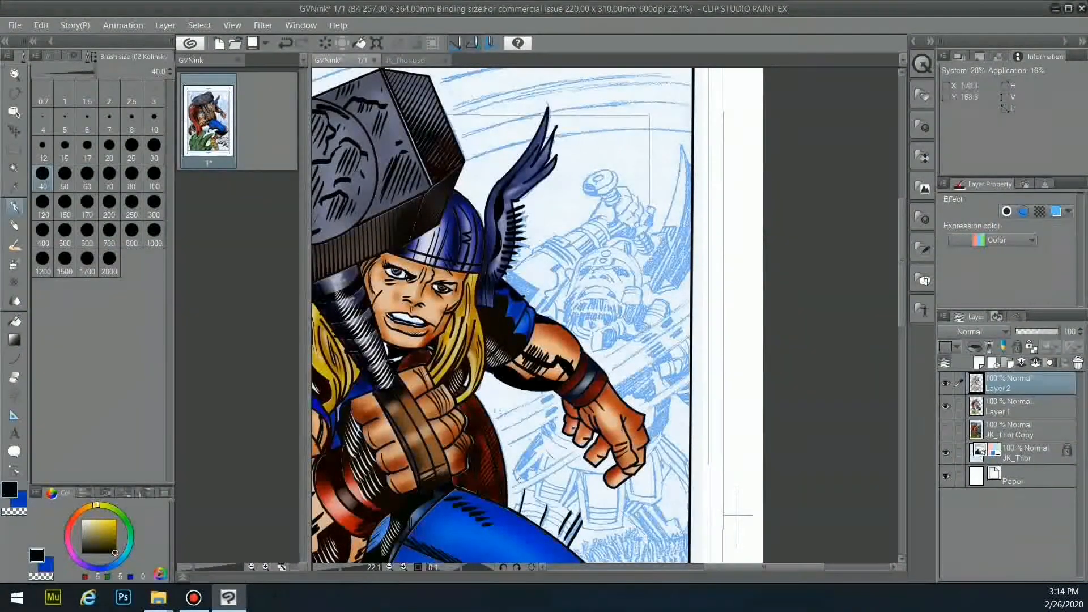
{"action": "mouse_move", "coordinate": [514, 471]}
{"action": "left_mouse_down"}
{"action": "mouse_move", "coordinate": [541, 429]}
{"action": "mouse_move", "coordinate": [540, 460]}
{"action": "left_mouse_up"}
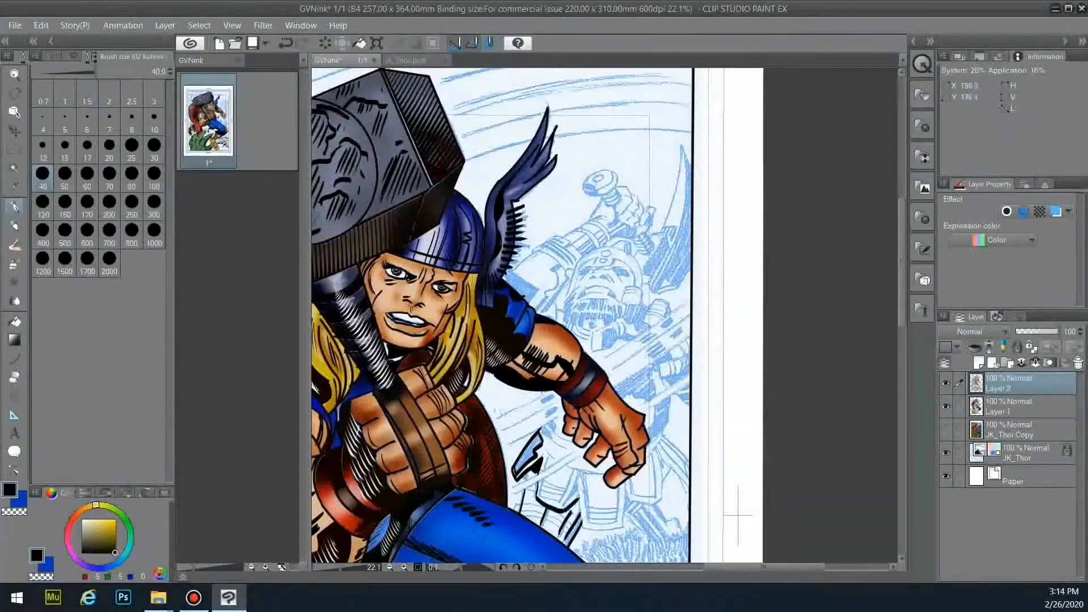
{"action": "mouse_move", "coordinate": [537, 500]}
{"action": "left_mouse_down"}
{"action": "mouse_move", "coordinate": [560, 511]}
{"action": "mouse_move", "coordinate": [572, 499]}
{"action": "mouse_move", "coordinate": [623, 533]}
{"action": "mouse_move", "coordinate": [617, 482]}
{"action": "left_mouse_up"}
{"action": "left_click_drag", "start_coordinate": [586, 527], "coordinate": [665, 497]}
{"action": "mouse_move", "coordinate": [662, 448]}
{"action": "left_mouse_down"}
{"action": "mouse_move", "coordinate": [658, 501]}
{"action": "mouse_move", "coordinate": [683, 536]}
{"action": "left_mouse_up"}
{"action": "left_click_drag", "start_coordinate": [663, 463], "coordinate": [689, 491]}
{"action": "left_click_drag", "start_coordinate": [647, 510], "coordinate": [665, 535]}
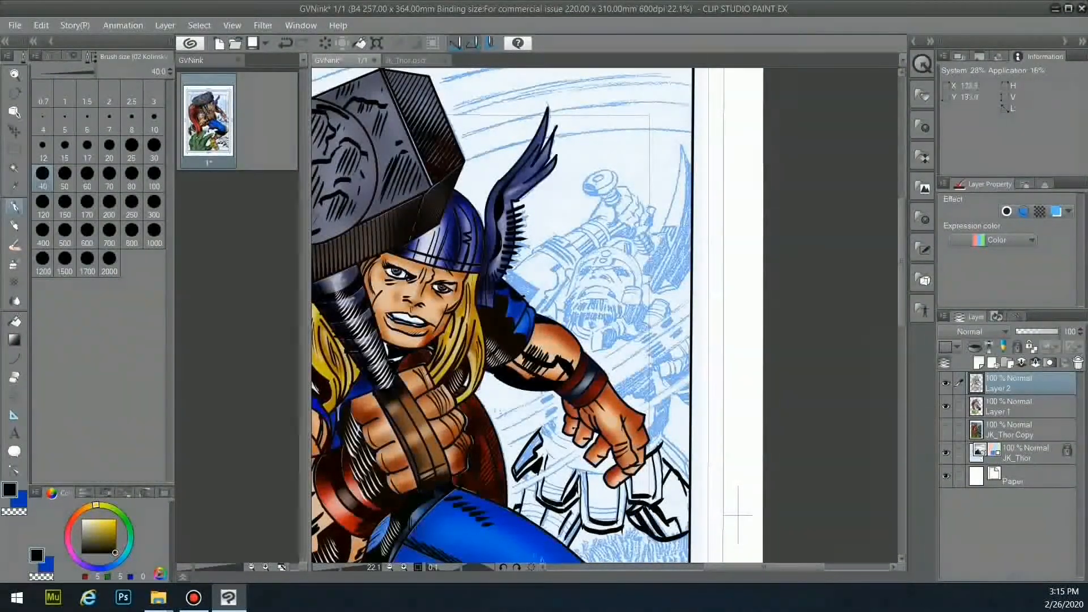
- Outline the pointed shape by Thor's hand and blacken the flap beside the helmet wing
{"action": "left_click_drag", "start_coordinate": [650, 431], "coordinate": [671, 399]}
{"action": "mouse_move", "coordinate": [670, 399]}
{"action": "left_mouse_down"}
{"action": "mouse_move", "coordinate": [659, 435]}
{"action": "mouse_move", "coordinate": [665, 405]}
{"action": "left_mouse_up"}
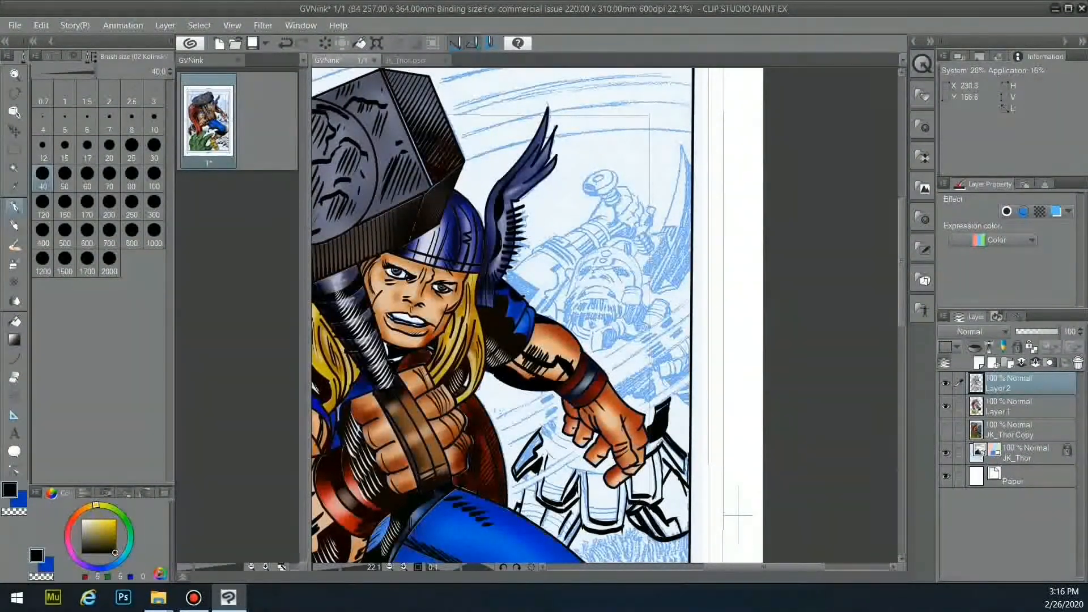
{"action": "left_click_drag", "start_coordinate": [678, 395], "coordinate": [689, 406]}
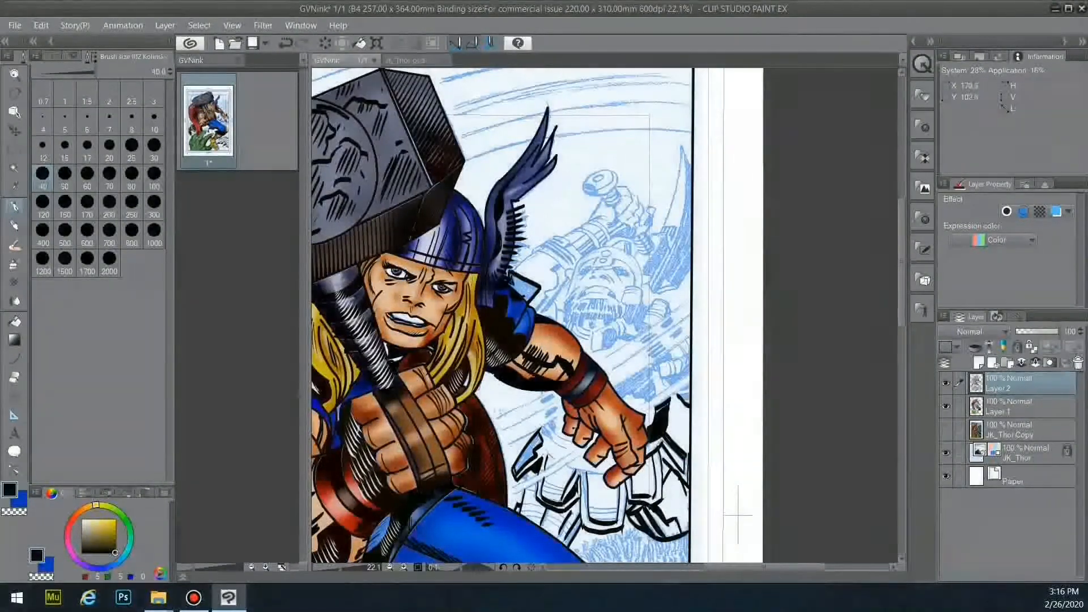
{"action": "mouse_move", "coordinate": [517, 282]}
{"action": "left_mouse_down"}
{"action": "mouse_move", "coordinate": [531, 297]}
{"action": "mouse_move", "coordinate": [517, 282]}
{"action": "left_mouse_up"}
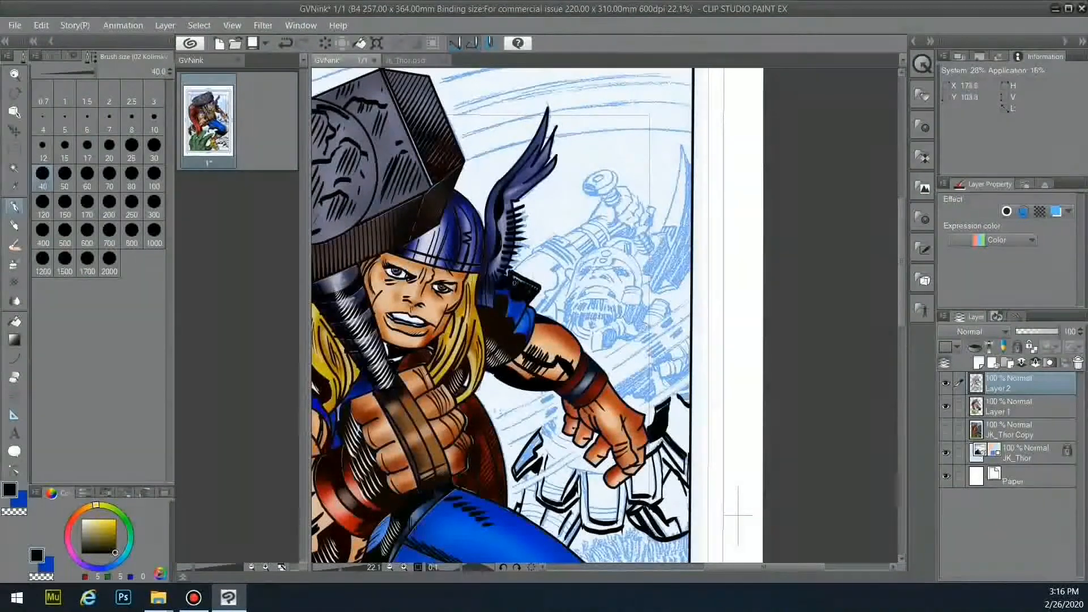
{"action": "mouse_move", "coordinate": [515, 274]}
{"action": "left_mouse_down"}
{"action": "mouse_move", "coordinate": [558, 268]}
{"action": "mouse_move", "coordinate": [543, 312]}
{"action": "left_mouse_up"}
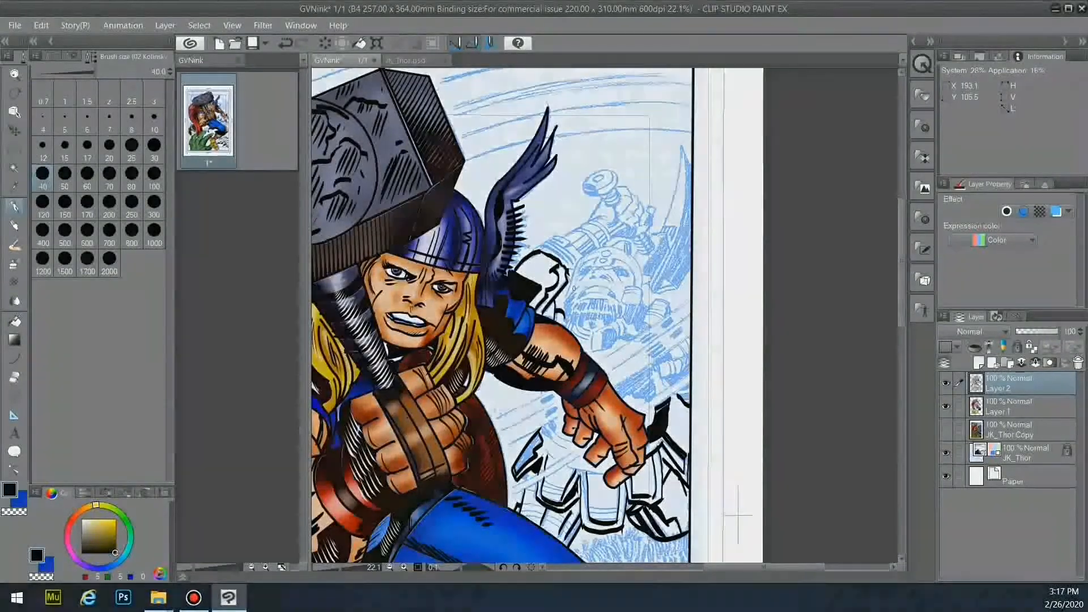
{"action": "mouse_move", "coordinate": [708, 476]}
{"action": "left_mouse_down"}
{"action": "mouse_move", "coordinate": [833, 201]}
{"action": "mouse_move", "coordinate": [805, 193]}
{"action": "mouse_move", "coordinate": [822, 191]}
{"action": "left_mouse_up"}
{"action": "key", "text": "ctrl+z"}
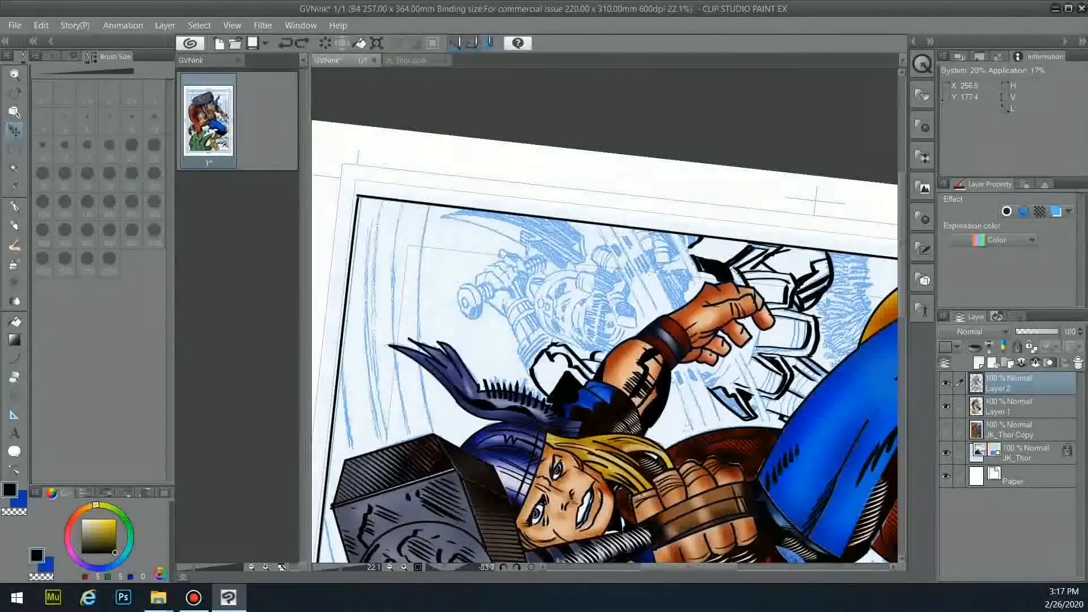
{"action": "left_click_drag", "start_coordinate": [808, 182], "coordinate": [795, 162]}
{"action": "left_click_drag", "start_coordinate": [858, 299], "coordinate": [684, 300]}
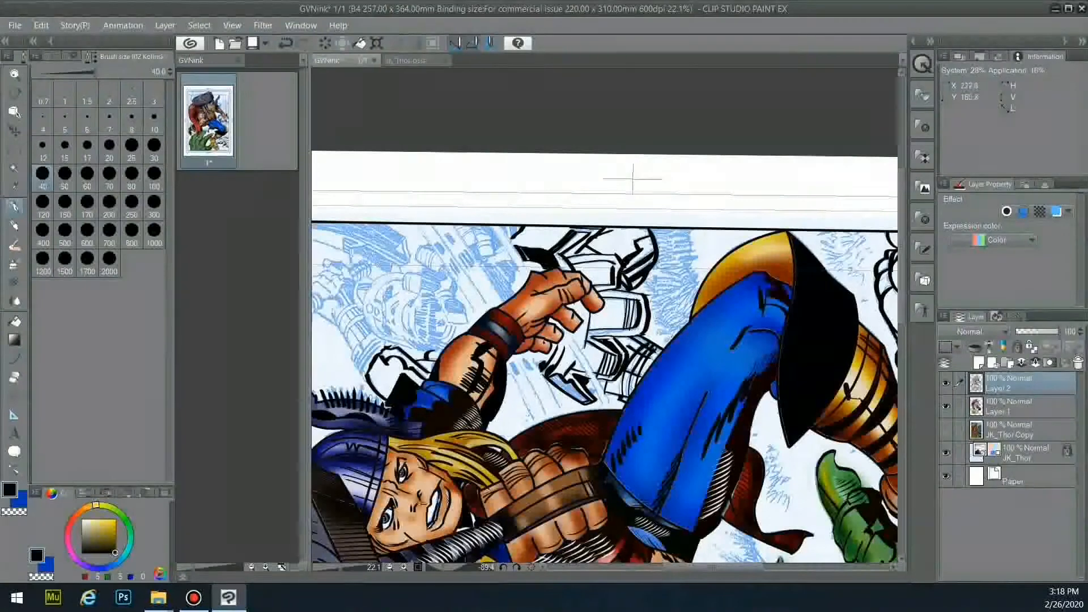
{"action": "key", "text": "r"}
{"action": "mouse_move", "coordinate": [529, 196]}
{"action": "left_mouse_down"}
{"action": "mouse_move", "coordinate": [688, 201]}
{"action": "mouse_move", "coordinate": [722, 234]}
{"action": "left_mouse_up"}
- At size 20, draw speed lines below Thor's hand and past his forearm
{"action": "left_click", "coordinate": [110, 146]}
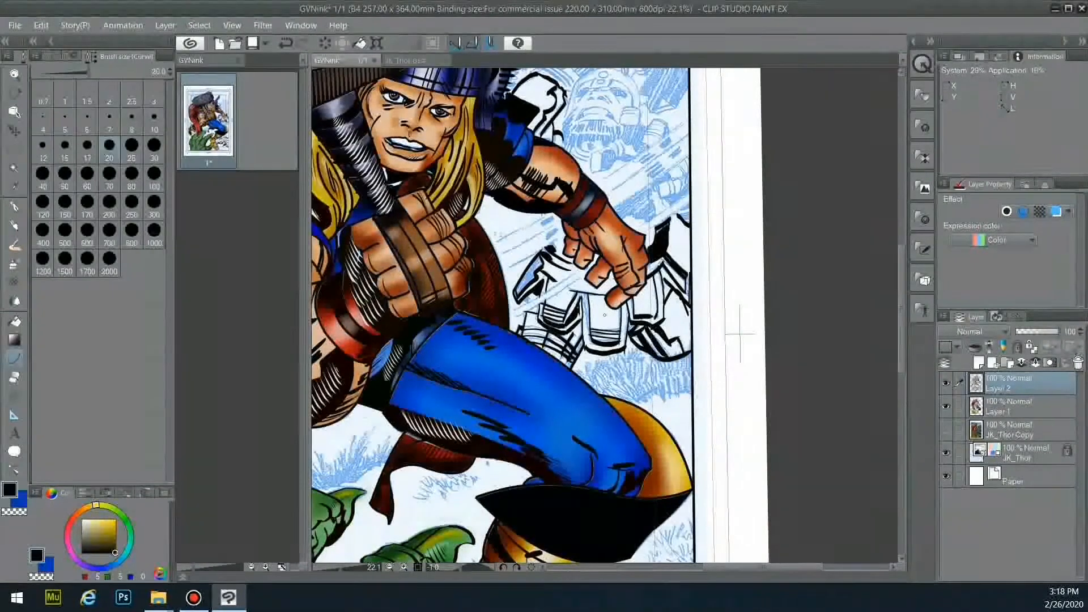
{"action": "left_click", "coordinate": [557, 294]}
{"action": "left_click_drag", "start_coordinate": [514, 309], "coordinate": [586, 273]}
{"action": "left_click", "coordinate": [557, 294]}
{"action": "left_click_drag", "start_coordinate": [498, 240], "coordinate": [555, 214]}
{"action": "left_click", "coordinate": [541, 222]}
- Draw more long speed lines above the forearm running toward the panel border
{"action": "left_click", "coordinate": [533, 255]}
{"action": "mouse_move", "coordinate": [601, 180]}
{"action": "left_mouse_down"}
{"action": "mouse_move", "coordinate": [689, 118]}
{"action": "mouse_move", "coordinate": [666, 150]}
{"action": "mouse_move", "coordinate": [689, 134]}
{"action": "left_mouse_up"}
{"action": "left_click", "coordinate": [648, 149]}
{"action": "left_click", "coordinate": [654, 161]}
{"action": "left_click_drag", "start_coordinate": [616, 202], "coordinate": [689, 153]}
{"action": "left_click", "coordinate": [652, 179]}
{"action": "mouse_move", "coordinate": [640, 227]}
{"action": "left_mouse_down"}
{"action": "mouse_move", "coordinate": [690, 185]}
{"action": "mouse_move", "coordinate": [690, 199]}
{"action": "left_mouse_up"}
{"action": "left_click", "coordinate": [667, 208]}
{"action": "left_click", "coordinate": [669, 218]}
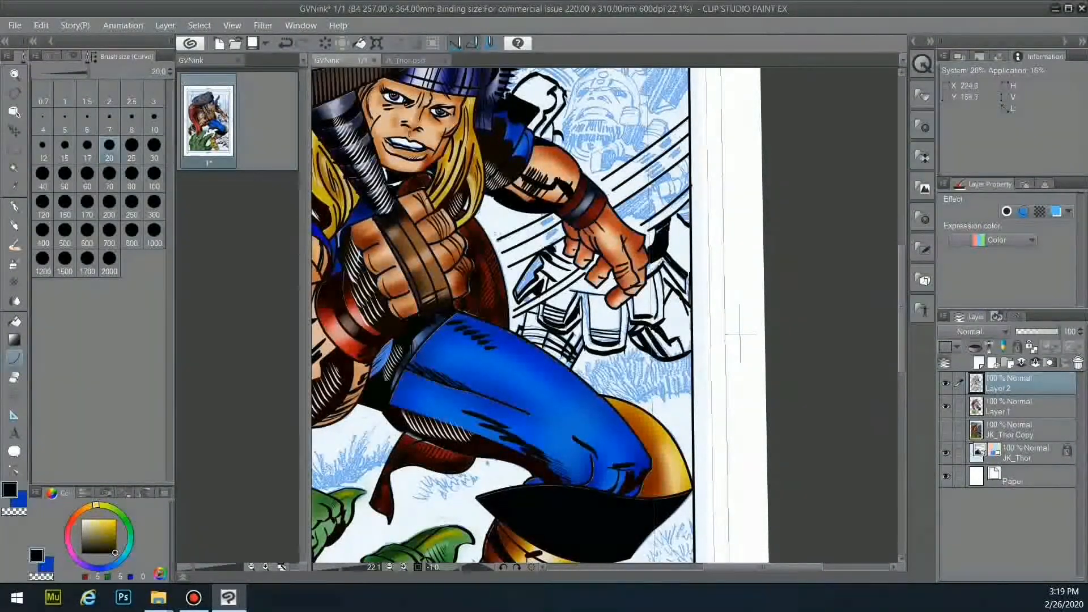
- With the pen, fill black ink between the speed lines over the hatch marks
{"action": "key", "text": "p"}
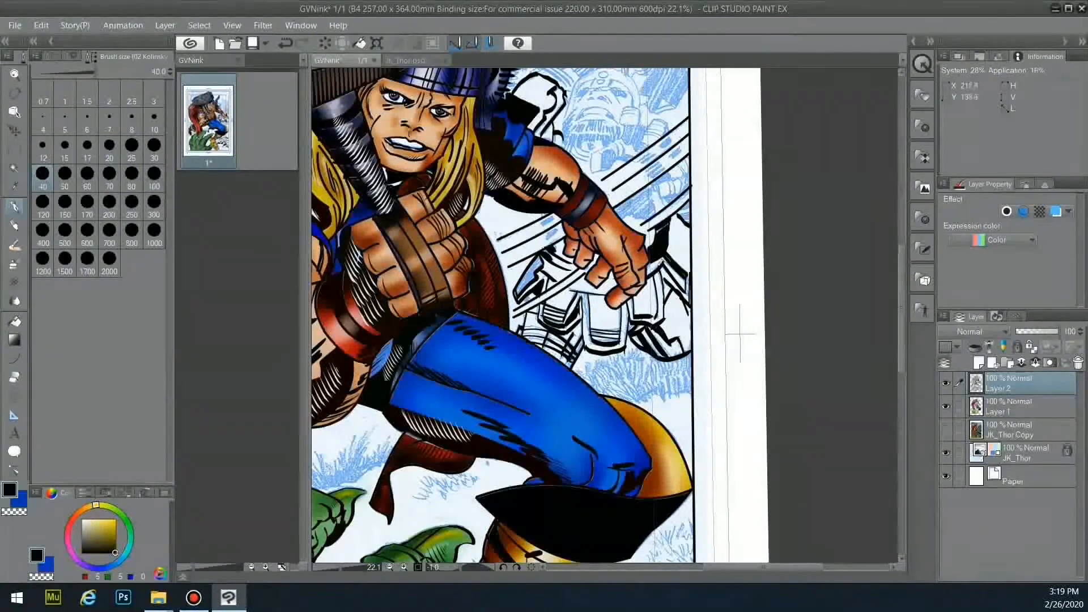
{"action": "left_click_drag", "start_coordinate": [637, 196], "coordinate": [649, 208]}
{"action": "left_click_drag", "start_coordinate": [552, 216], "coordinate": [542, 227]}
{"action": "mouse_move", "coordinate": [663, 160]}
{"action": "left_mouse_down"}
{"action": "mouse_move", "coordinate": [646, 179]}
{"action": "mouse_move", "coordinate": [669, 164]}
{"action": "left_mouse_up"}
{"action": "left_click_drag", "start_coordinate": [671, 132], "coordinate": [636, 166]}
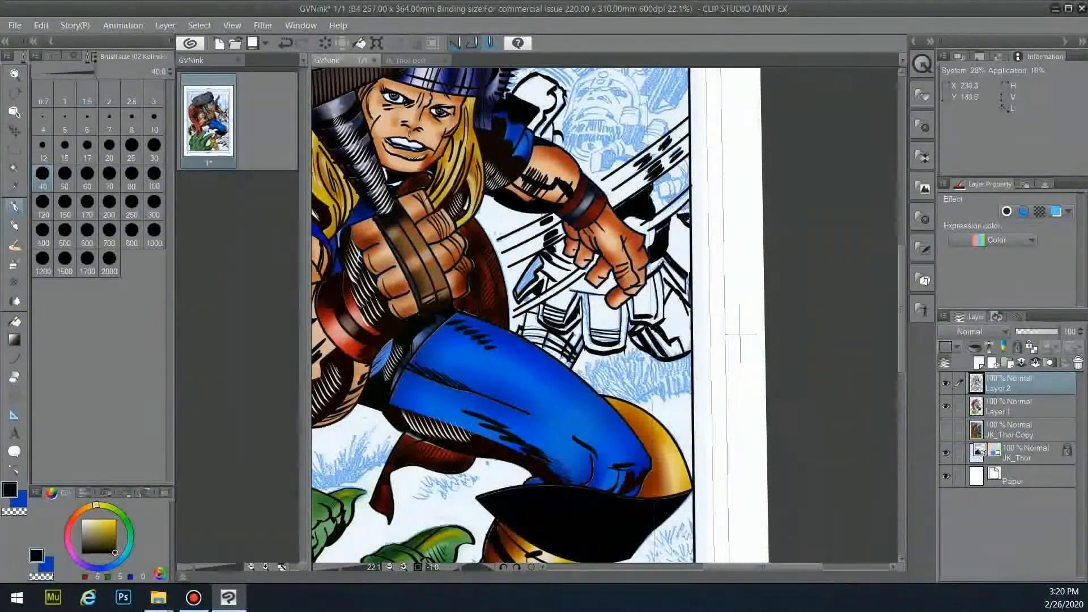
- Ink the robot's helmet, mouth lines, beard curves and a brow
{"action": "scroll", "coordinate": [735, 332], "scroll_direction": "up", "scroll_amount": 5}
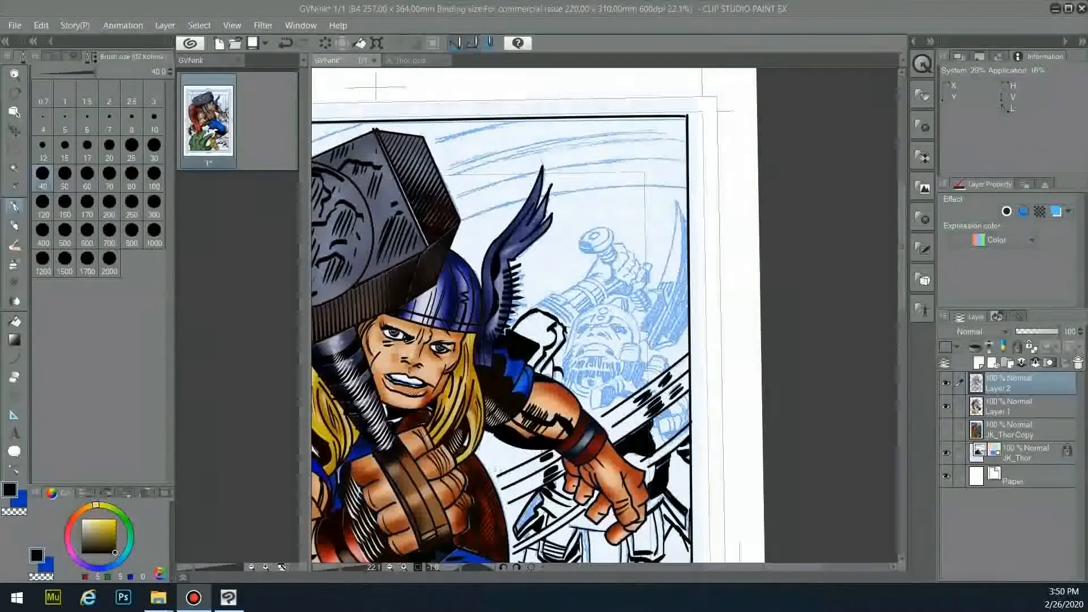
{"action": "left_click_drag", "start_coordinate": [592, 318], "coordinate": [577, 325]}
{"action": "mouse_move", "coordinate": [580, 321]}
{"action": "left_mouse_down"}
{"action": "mouse_move", "coordinate": [571, 349]}
{"action": "mouse_move", "coordinate": [578, 341]}
{"action": "left_mouse_up"}
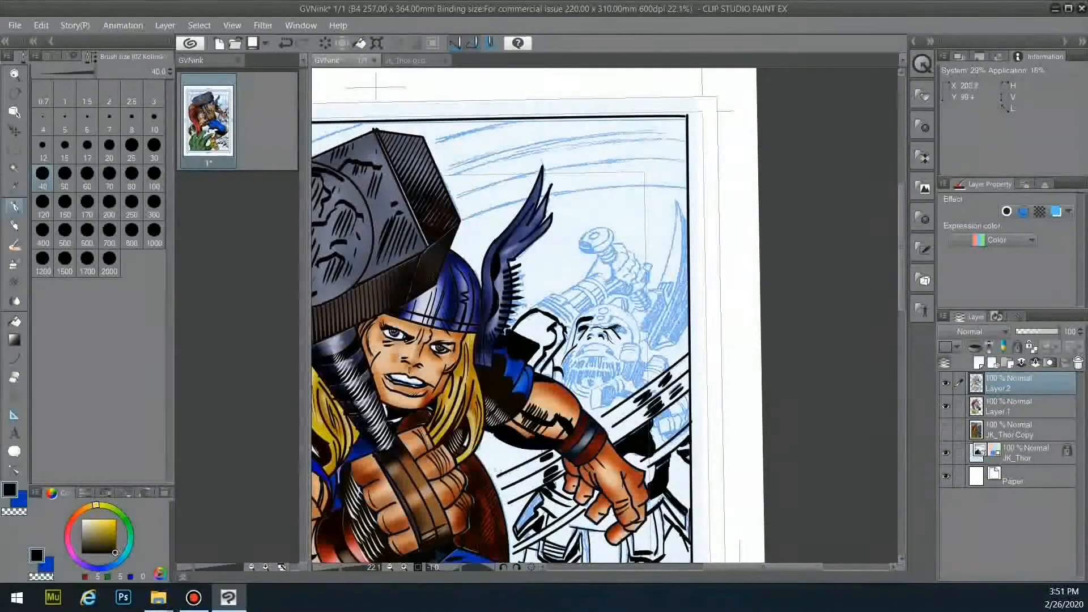
{"action": "left_click_drag", "start_coordinate": [528, 327], "coordinate": [644, 334]}
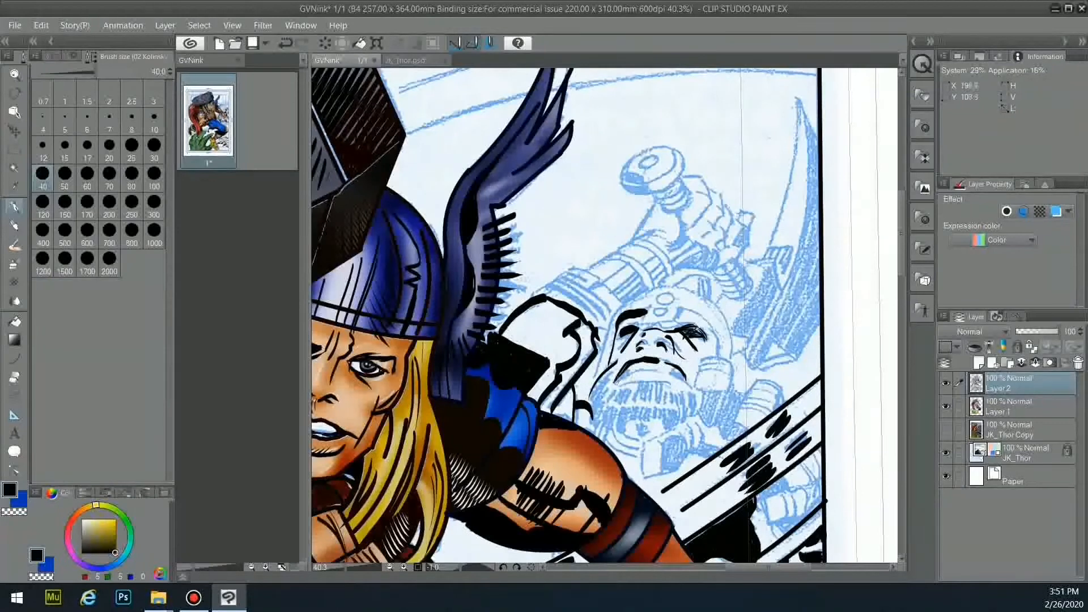
{"action": "left_click_drag", "start_coordinate": [669, 366], "coordinate": [692, 388]}
{"action": "mouse_move", "coordinate": [622, 387]}
{"action": "left_mouse_down"}
{"action": "mouse_move", "coordinate": [677, 387]}
{"action": "mouse_move", "coordinate": [711, 360]}
{"action": "left_mouse_up"}
{"action": "left_click_drag", "start_coordinate": [610, 382], "coordinate": [694, 384]}
{"action": "mouse_move", "coordinate": [589, 400]}
{"action": "left_mouse_down"}
{"action": "mouse_move", "coordinate": [603, 427]}
{"action": "mouse_move", "coordinate": [655, 420]}
{"action": "mouse_move", "coordinate": [690, 389]}
{"action": "mouse_move", "coordinate": [686, 420]}
{"action": "mouse_move", "coordinate": [629, 430]}
{"action": "mouse_move", "coordinate": [650, 438]}
{"action": "left_mouse_up"}
{"action": "mouse_move", "coordinate": [610, 432]}
{"action": "left_mouse_down"}
{"action": "mouse_move", "coordinate": [643, 448]}
{"action": "mouse_move", "coordinate": [634, 454]}
{"action": "left_mouse_up"}
{"action": "left_click_drag", "start_coordinate": [646, 309], "coordinate": [675, 323]}
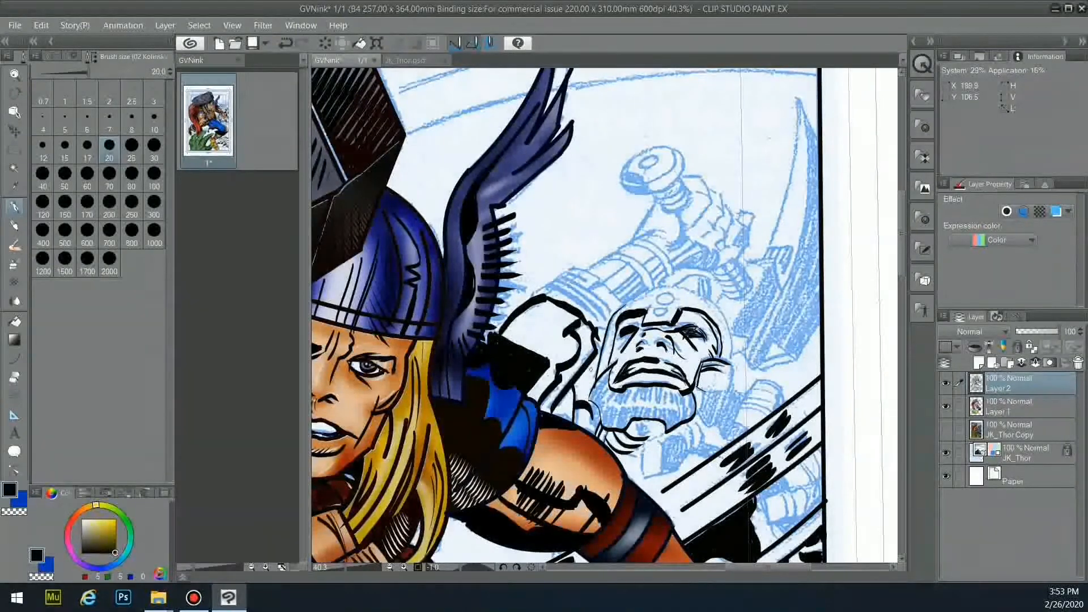
- Outline the top of the robot's head, its neck, and its fist and fingers
{"action": "mouse_move", "coordinate": [635, 300]}
{"action": "left_mouse_down"}
{"action": "mouse_move", "coordinate": [695, 290]}
{"action": "mouse_move", "coordinate": [715, 308]}
{"action": "left_mouse_up"}
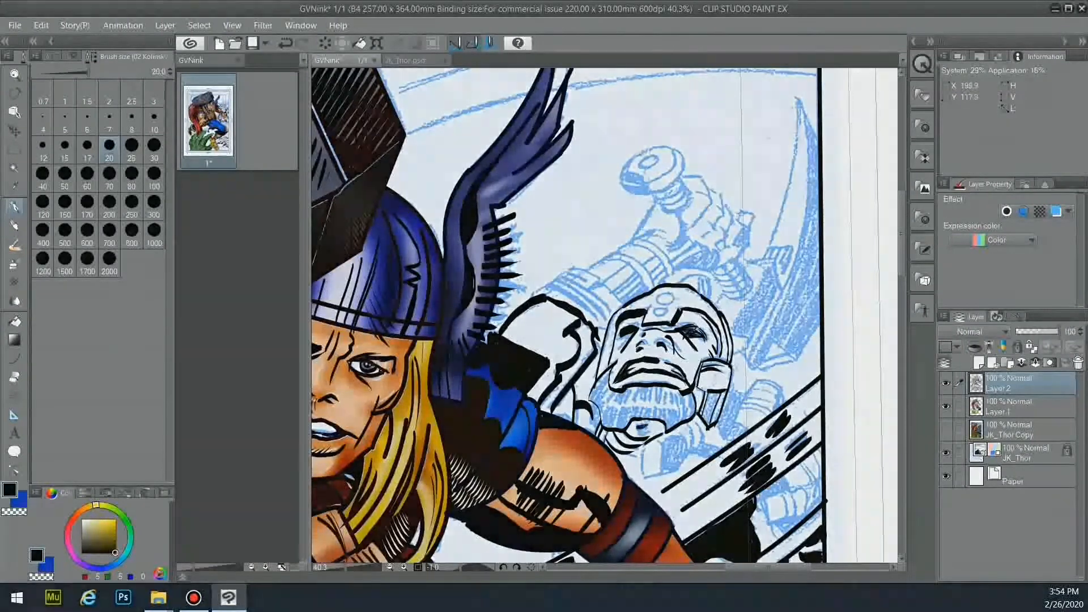
{"action": "mouse_move", "coordinate": [649, 441]}
{"action": "left_mouse_down"}
{"action": "mouse_move", "coordinate": [642, 479]}
{"action": "mouse_move", "coordinate": [693, 447]}
{"action": "mouse_move", "coordinate": [688, 431]}
{"action": "left_mouse_up"}
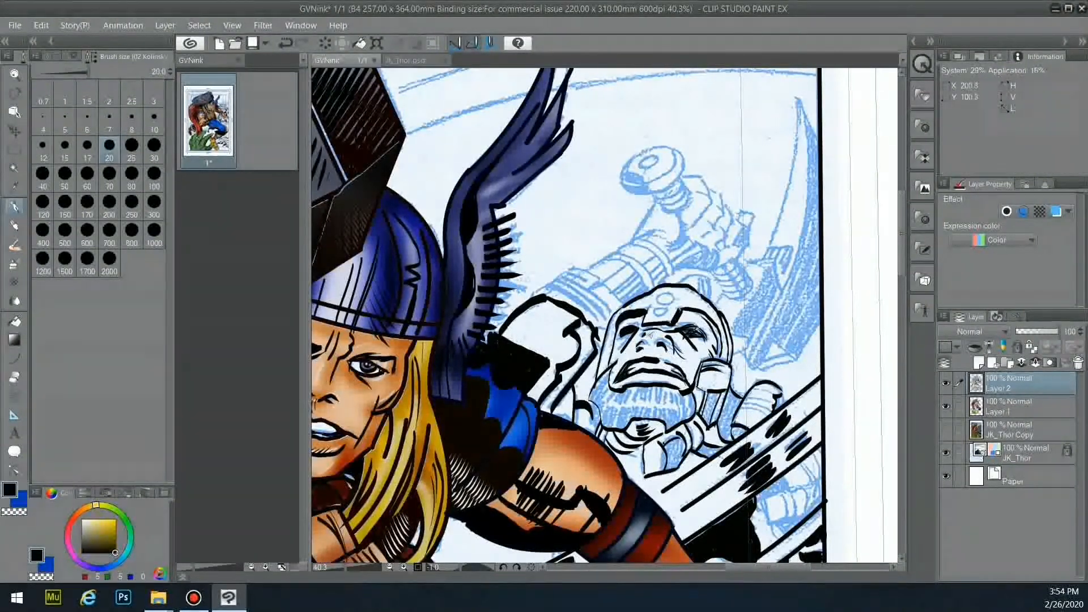
{"action": "left_click_drag", "start_coordinate": [738, 417], "coordinate": [774, 387]}
{"action": "left_click_drag", "start_coordinate": [779, 472], "coordinate": [787, 490]}
{"action": "left_click_drag", "start_coordinate": [814, 453], "coordinate": [815, 482]}
{"action": "mouse_move", "coordinate": [797, 491]}
{"action": "left_mouse_down"}
{"action": "mouse_move", "coordinate": [825, 477]}
{"action": "mouse_move", "coordinate": [764, 500]}
{"action": "left_mouse_up"}
{"action": "mouse_move", "coordinate": [763, 503]}
{"action": "left_mouse_down"}
{"action": "mouse_move", "coordinate": [798, 526]}
{"action": "mouse_move", "coordinate": [785, 520]}
{"action": "left_mouse_up"}
{"action": "left_click_drag", "start_coordinate": [800, 491], "coordinate": [804, 517]}
{"action": "mouse_move", "coordinate": [768, 513]}
{"action": "left_mouse_down"}
{"action": "mouse_move", "coordinate": [808, 524]}
{"action": "mouse_move", "coordinate": [800, 517]}
{"action": "mouse_move", "coordinate": [795, 531]}
{"action": "mouse_move", "coordinate": [799, 522]}
{"action": "left_mouse_up"}
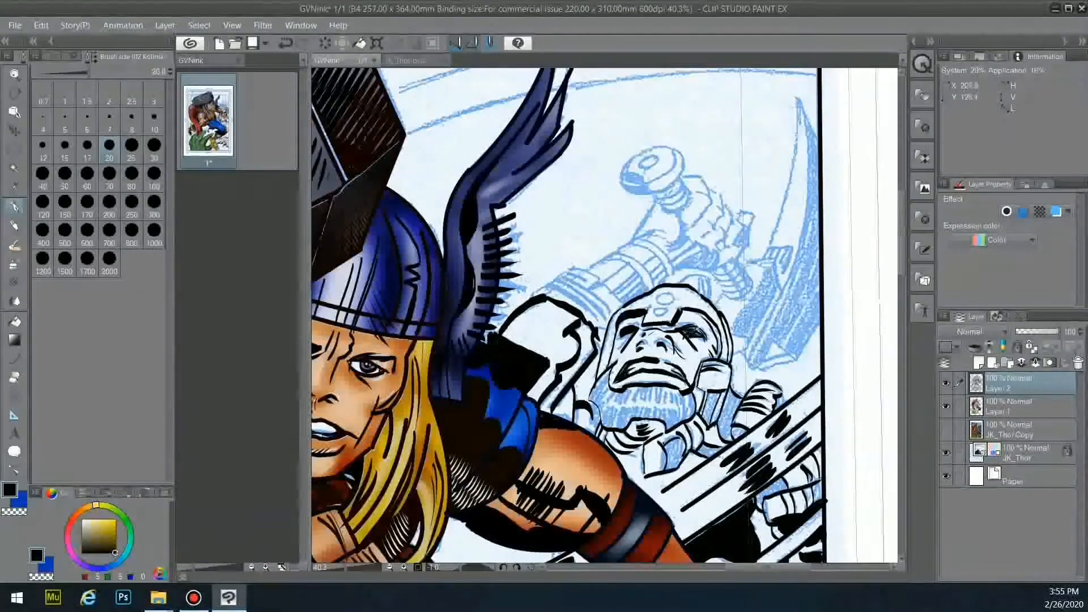
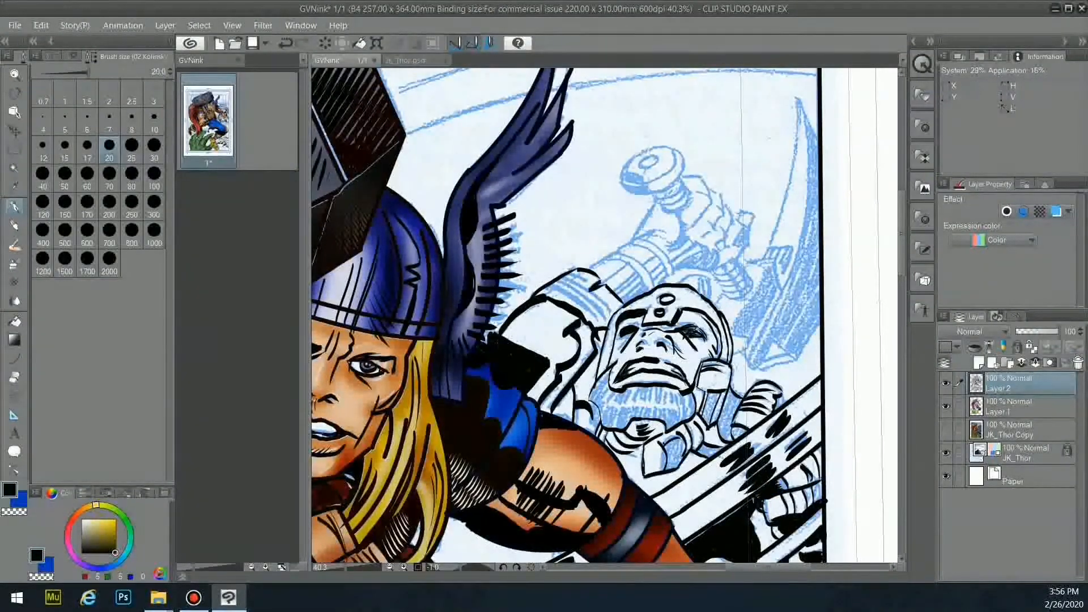
- Rotate the page nearly upside down and ink the robot's arm, wrist, collar curve and forearm bands
{"action": "key", "text": "r"}
{"action": "mouse_move", "coordinate": [691, 215]}
{"action": "left_mouse_down"}
{"action": "mouse_move", "coordinate": [493, 385]}
{"action": "mouse_move", "coordinate": [528, 423]}
{"action": "mouse_move", "coordinate": [628, 362]}
{"action": "left_mouse_up"}
{"action": "key", "text": "p"}
{"action": "mouse_move", "coordinate": [587, 392]}
{"action": "left_mouse_down"}
{"action": "mouse_move", "coordinate": [565, 432]}
{"action": "mouse_move", "coordinate": [541, 417]}
{"action": "mouse_move", "coordinate": [567, 397]}
{"action": "left_mouse_up"}
{"action": "left_click_drag", "start_coordinate": [539, 365], "coordinate": [584, 392]}
{"action": "left_click_drag", "start_coordinate": [491, 348], "coordinate": [615, 376]}
{"action": "mouse_move", "coordinate": [541, 376]}
{"action": "left_mouse_down"}
{"action": "mouse_move", "coordinate": [513, 398]}
{"action": "mouse_move", "coordinate": [561, 445]}
{"action": "left_mouse_up"}
{"action": "mouse_move", "coordinate": [501, 373]}
{"action": "left_mouse_down"}
{"action": "mouse_move", "coordinate": [468, 399]}
{"action": "mouse_move", "coordinate": [481, 430]}
{"action": "left_mouse_up"}
{"action": "left_click_drag", "start_coordinate": [507, 391], "coordinate": [483, 432]}
- Ink the robot's fingers and forearm line, then outline the cylindrical weapon
{"action": "mouse_move", "coordinate": [501, 425]}
{"action": "left_mouse_down"}
{"action": "mouse_move", "coordinate": [485, 437]}
{"action": "mouse_move", "coordinate": [507, 445]}
{"action": "left_mouse_up"}
{"action": "mouse_move", "coordinate": [529, 436]}
{"action": "left_mouse_down"}
{"action": "mouse_move", "coordinate": [499, 453]}
{"action": "mouse_move", "coordinate": [513, 460]}
{"action": "left_mouse_up"}
{"action": "left_click_drag", "start_coordinate": [541, 450], "coordinate": [512, 465]}
{"action": "left_click_drag", "start_coordinate": [480, 361], "coordinate": [458, 385]}
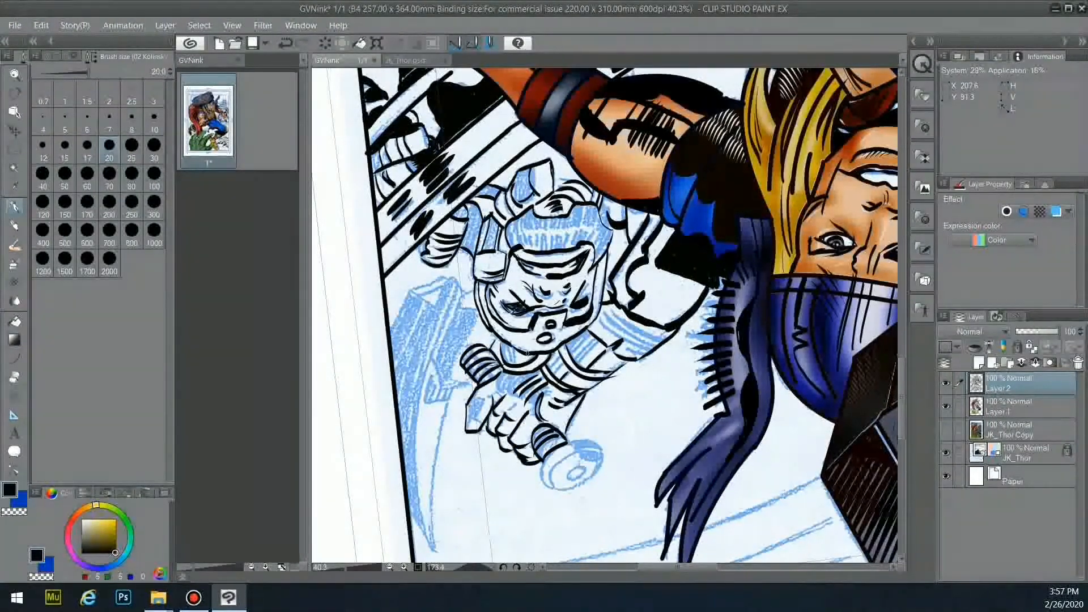
{"action": "left_click_drag", "start_coordinate": [558, 455], "coordinate": [542, 488]}
{"action": "mouse_move", "coordinate": [545, 487]}
{"action": "left_mouse_down"}
{"action": "mouse_move", "coordinate": [605, 438]}
{"action": "mouse_move", "coordinate": [595, 476]}
{"action": "left_mouse_up"}
{"action": "left_click_drag", "start_coordinate": [564, 476], "coordinate": [601, 456]}
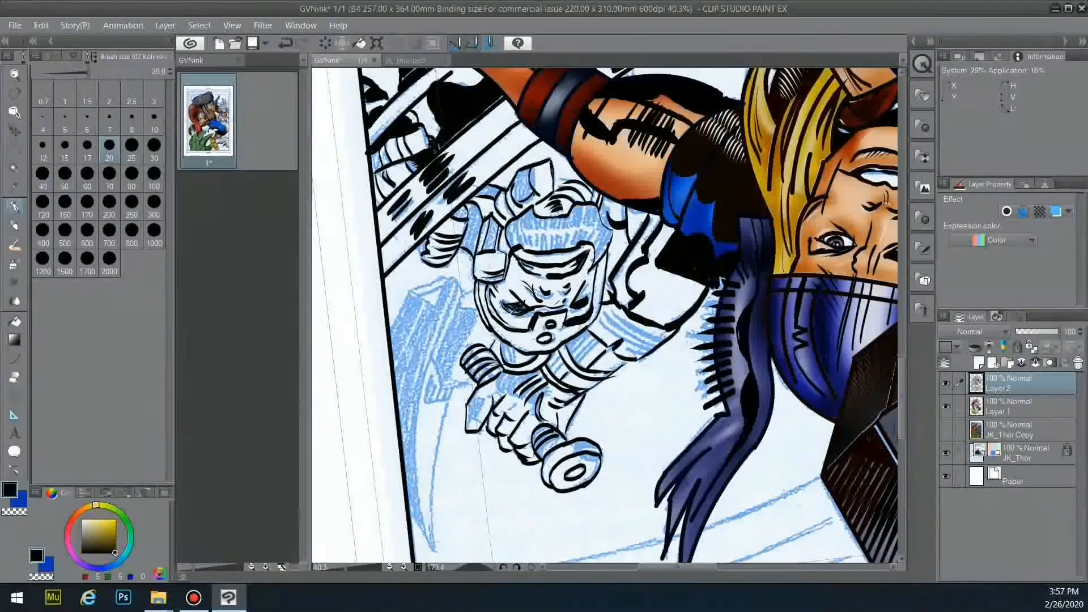
- Turn the page a little further and draw a long curved ink line along the blade edge
{"action": "key", "text": "r"}
{"action": "left_click_drag", "start_coordinate": [629, 483], "coordinate": [604, 484]}
{"action": "key", "text": "u"}
{"action": "mouse_move", "coordinate": [393, 306]}
{"action": "left_mouse_down"}
{"action": "mouse_move", "coordinate": [419, 259]}
{"action": "mouse_move", "coordinate": [447, 290]}
{"action": "mouse_move", "coordinate": [402, 520]}
{"action": "left_mouse_up"}
{"action": "left_click", "coordinate": [401, 277]}
{"action": "left_click", "coordinate": [375, 424]}
{"action": "key", "text": "ctrl+z"}
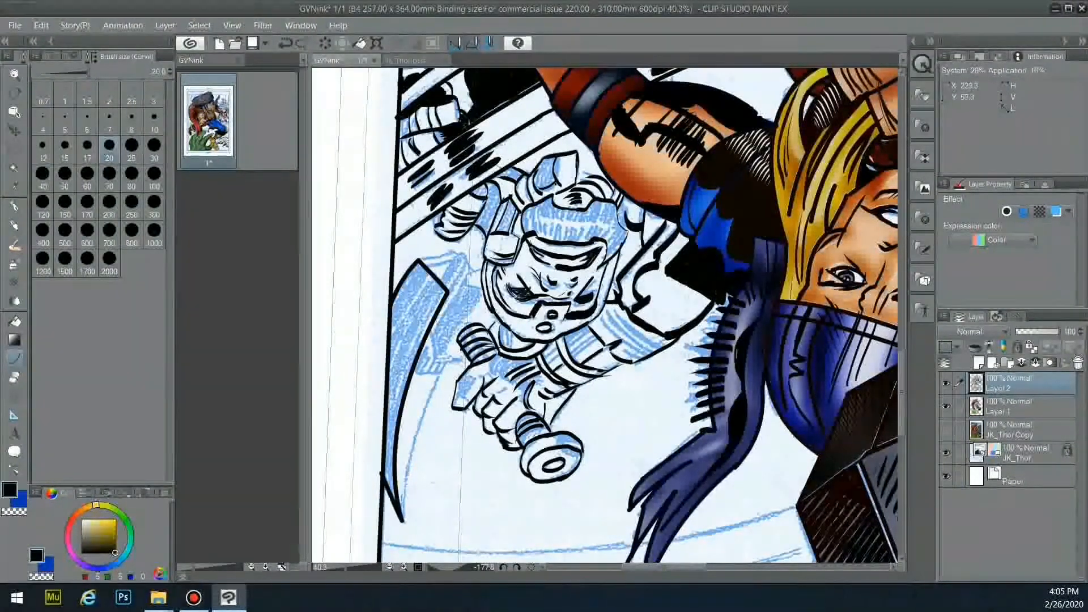
{"action": "left_click", "coordinate": [460, 328]}
{"action": "left_click_drag", "start_coordinate": [484, 291], "coordinate": [446, 360]}
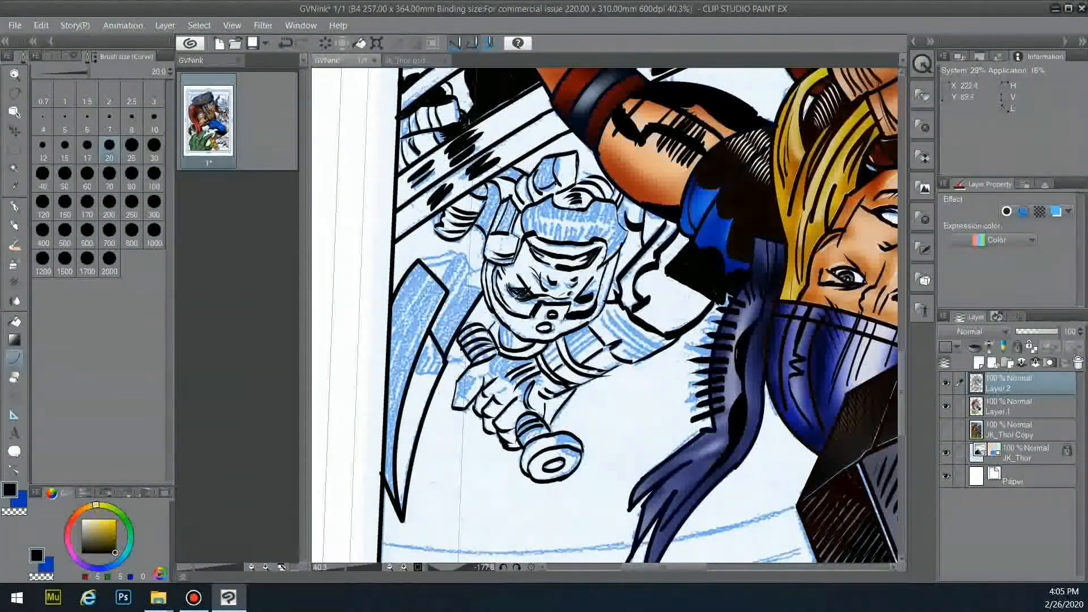
- Add curved edges at the blade tip, extend the blade curve, and rotate the page back upright
{"action": "left_click", "coordinate": [456, 277]}
{"action": "mouse_move", "coordinate": [468, 268]}
{"action": "left_mouse_down"}
{"action": "mouse_move", "coordinate": [447, 292]}
{"action": "mouse_move", "coordinate": [484, 273]}
{"action": "mouse_move", "coordinate": [484, 291]}
{"action": "left_mouse_up"}
{"action": "left_click", "coordinate": [476, 288]}
{"action": "left_click_drag", "start_coordinate": [465, 284], "coordinate": [434, 333]}
{"action": "left_click", "coordinate": [446, 305]}
{"action": "mouse_move", "coordinate": [419, 262]}
{"action": "left_mouse_down"}
{"action": "mouse_move", "coordinate": [455, 251]}
{"action": "mouse_move", "coordinate": [469, 266]}
{"action": "left_mouse_up"}
{"action": "left_click", "coordinate": [437, 256]}
{"action": "left_click", "coordinate": [463, 259]}
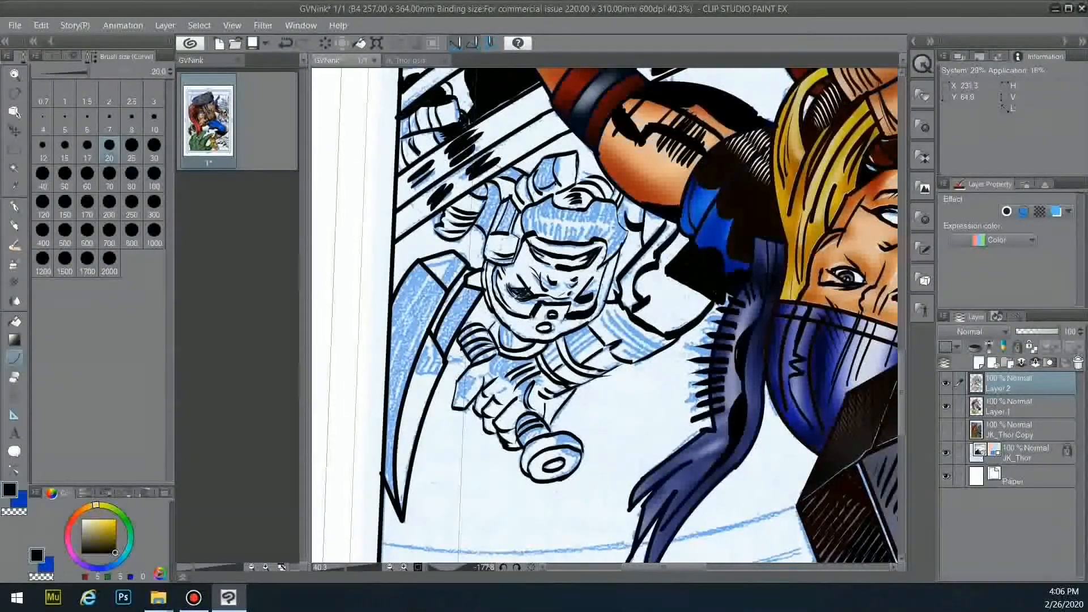
{"action": "left_click_drag", "start_coordinate": [462, 362], "coordinate": [470, 362]}
{"action": "left_click", "coordinate": [459, 362]}
{"action": "key", "text": "r"}
{"action": "left_click_drag", "start_coordinate": [408, 142], "coordinate": [835, 510]}
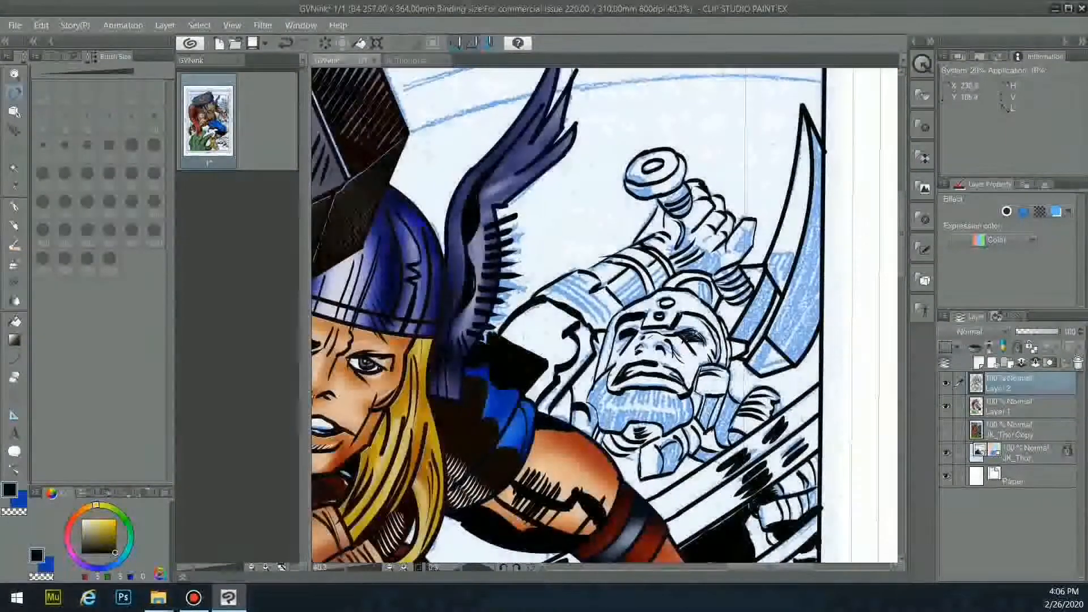
- Zoom out and back in, then ink a short line along the robot's upper lip
{"action": "scroll", "coordinate": [681, 350], "scroll_direction": "down", "scroll_amount": 4}
{"action": "key", "text": "p"}
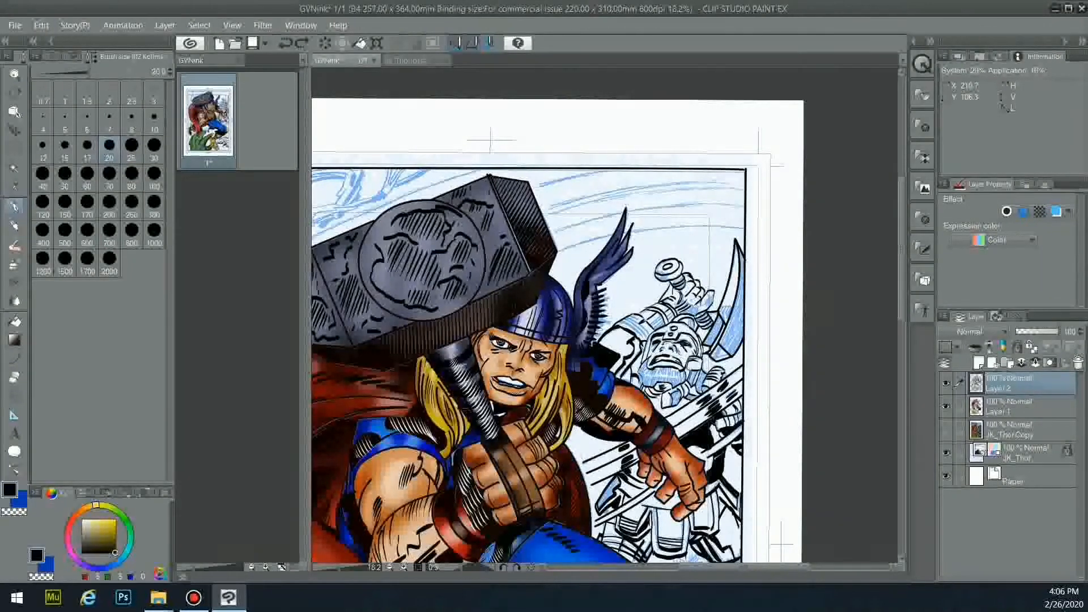
{"action": "scroll", "coordinate": [623, 334], "scroll_direction": "up", "scroll_amount": 4}
{"action": "left_click_drag", "start_coordinate": [619, 339], "coordinate": [640, 345]}
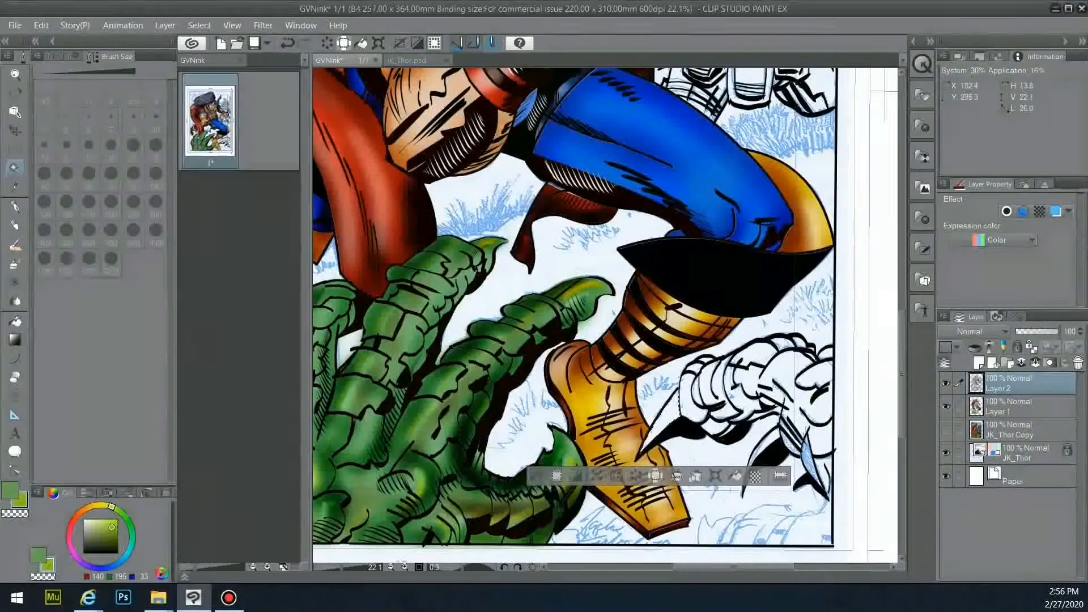
- Try selecting the white claw area, then clear the selection and undo
{"action": "left_click", "coordinate": [672, 411]}
{"action": "left_click", "coordinate": [721, 391], "text": "shift"}
{"action": "left_click", "coordinate": [756, 386], "text": "shift"}
{"action": "left_click", "coordinate": [808, 396], "text": "shift"}
{"action": "left_click", "coordinate": [807, 454], "text": "shift"}
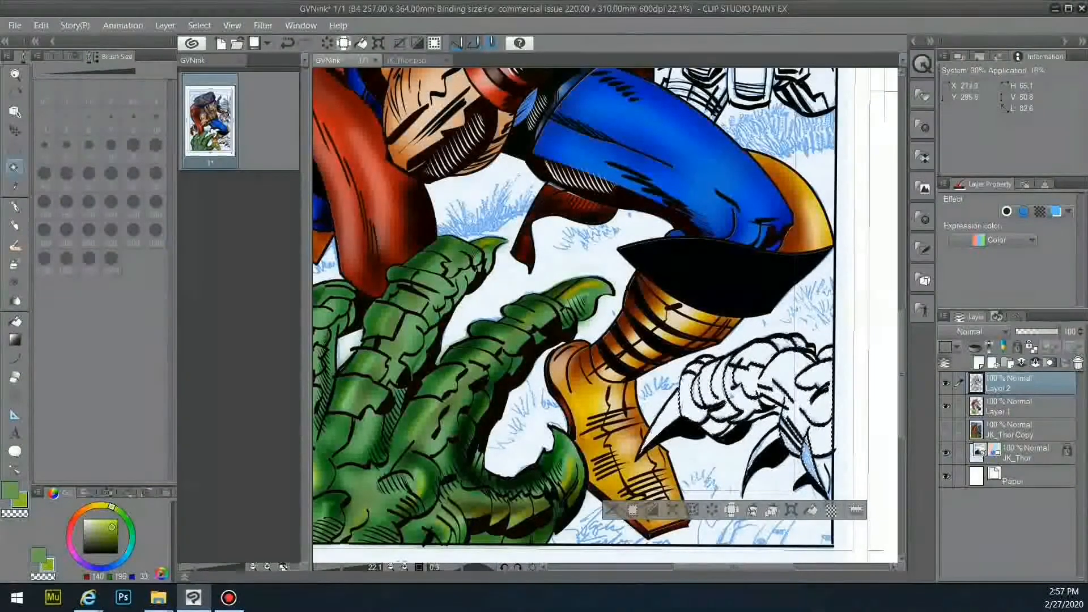
{"action": "key", "text": "ctrl+d"}
{"action": "key", "text": "p"}
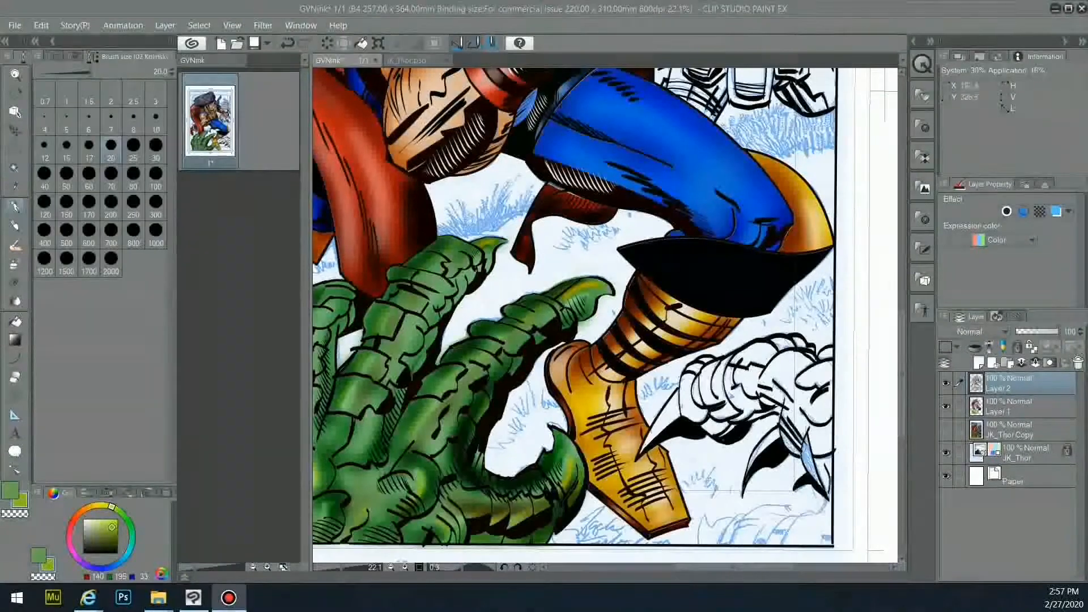
{"action": "key", "text": "ctrl+z"}
- With a thicker black pen, ink strokes closing the gap in the white claw's outline
{"action": "left_click", "coordinate": [116, 552]}
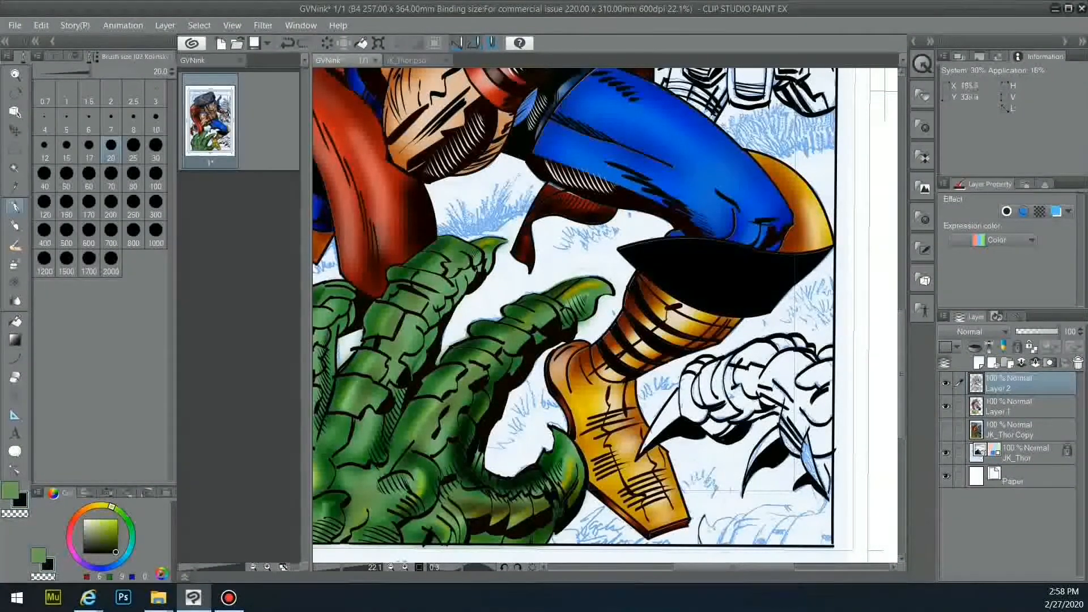
{"action": "left_click", "coordinate": [156, 150]}
{"action": "mouse_move", "coordinate": [705, 516]}
{"action": "left_mouse_down"}
{"action": "mouse_move", "coordinate": [701, 533]}
{"action": "mouse_move", "coordinate": [748, 519]}
{"action": "left_mouse_up"}
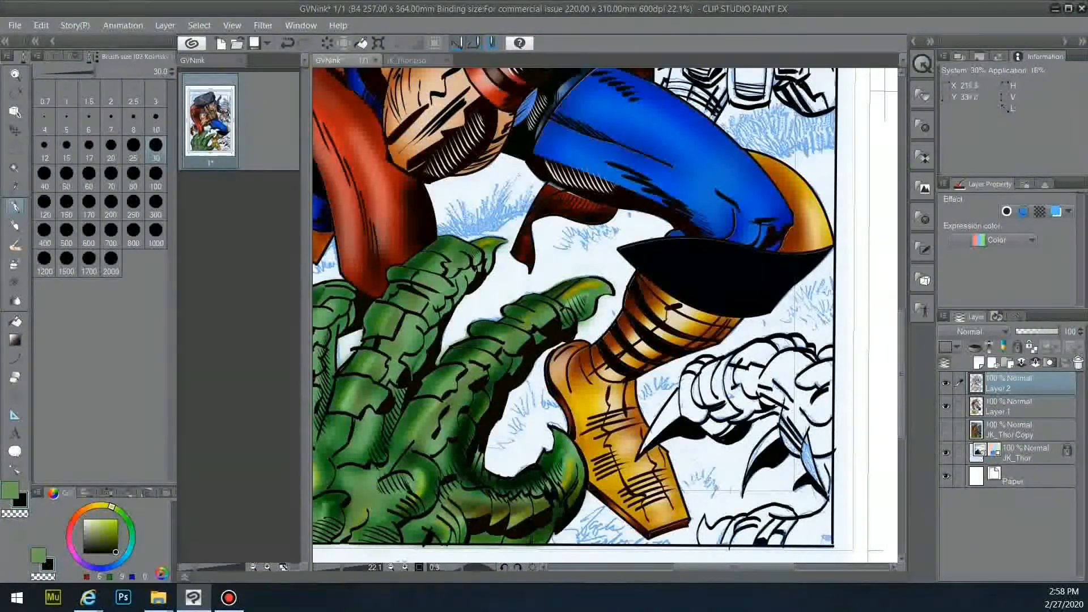
{"action": "left_click_drag", "start_coordinate": [810, 481], "coordinate": [818, 449]}
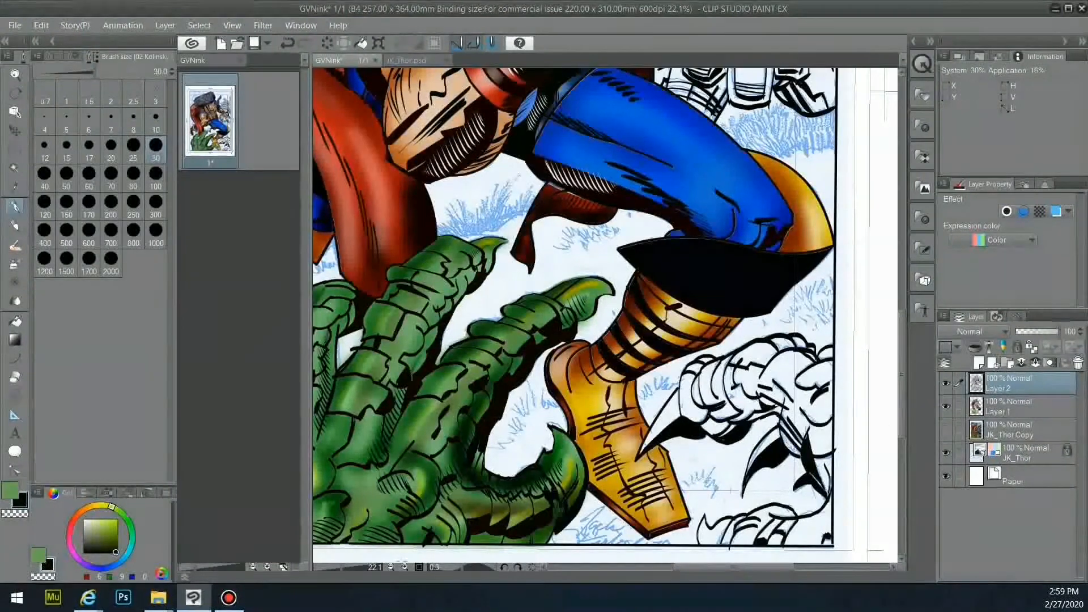
- Auto Select the claw and its lower part, switch to the Fill tool on Layer 1, and undo an accidental black fill
{"action": "key", "text": "w"}
{"action": "left_click", "coordinate": [800, 371], "text": "shift"}
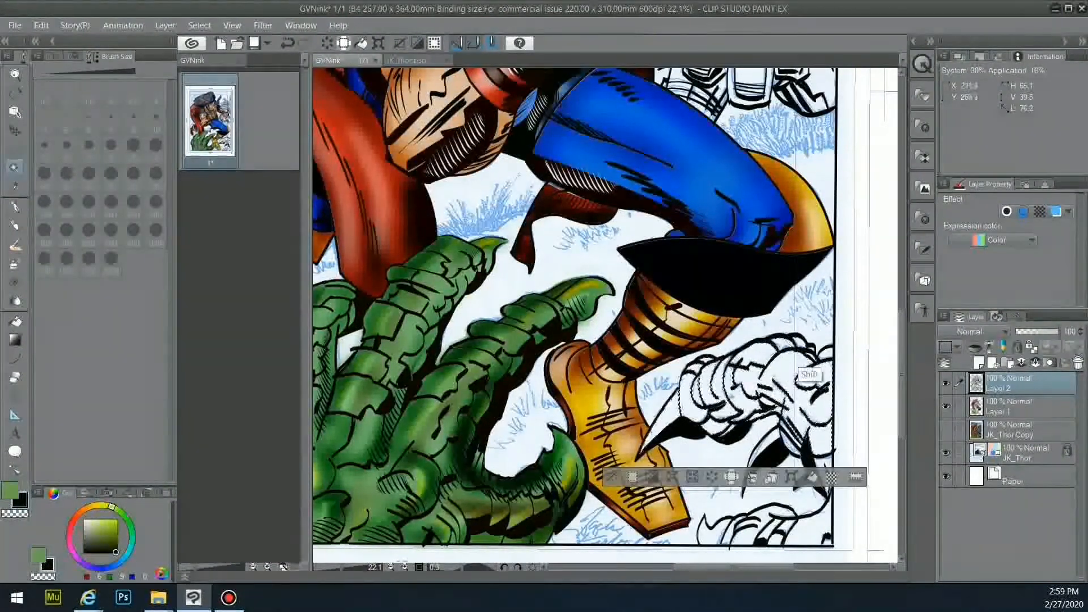
{"action": "left_click", "coordinate": [777, 473], "text": "shift"}
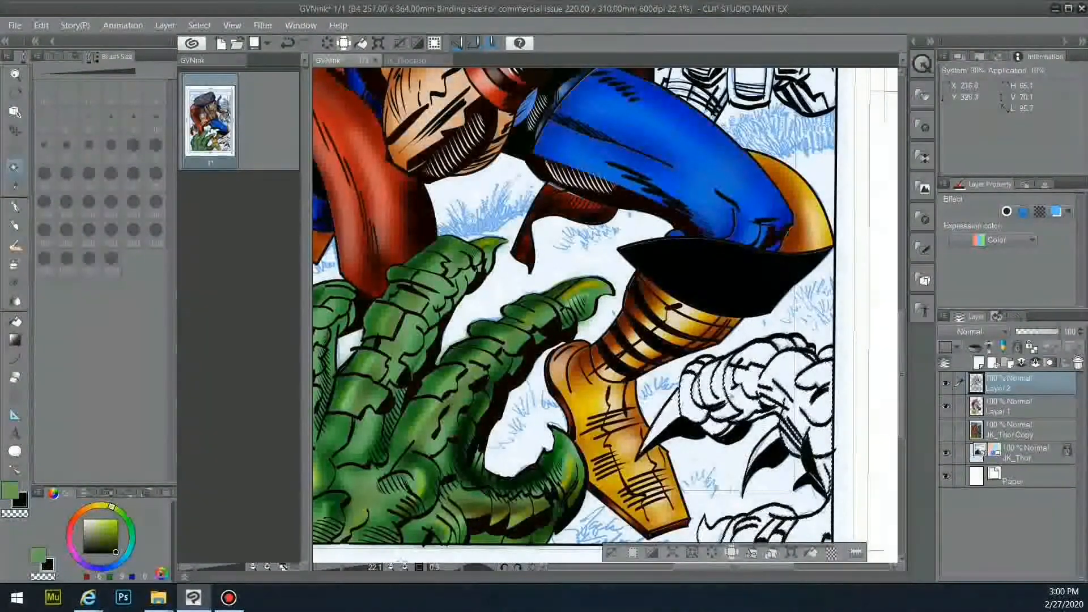
{"action": "key", "text": "g"}
{"action": "left_click", "coordinate": [1021, 406]}
{"action": "key", "text": "ctrl+z"}
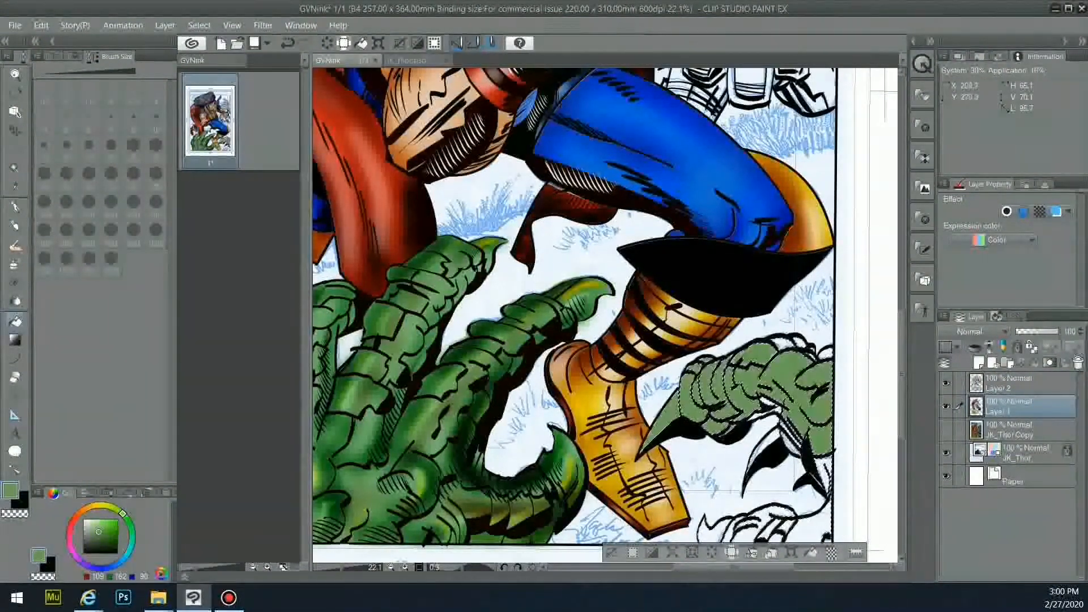
- Fill the right claw green, then spray yellow-green highlights sampled from the left claw
{"action": "left_click", "coordinate": [748, 530]}
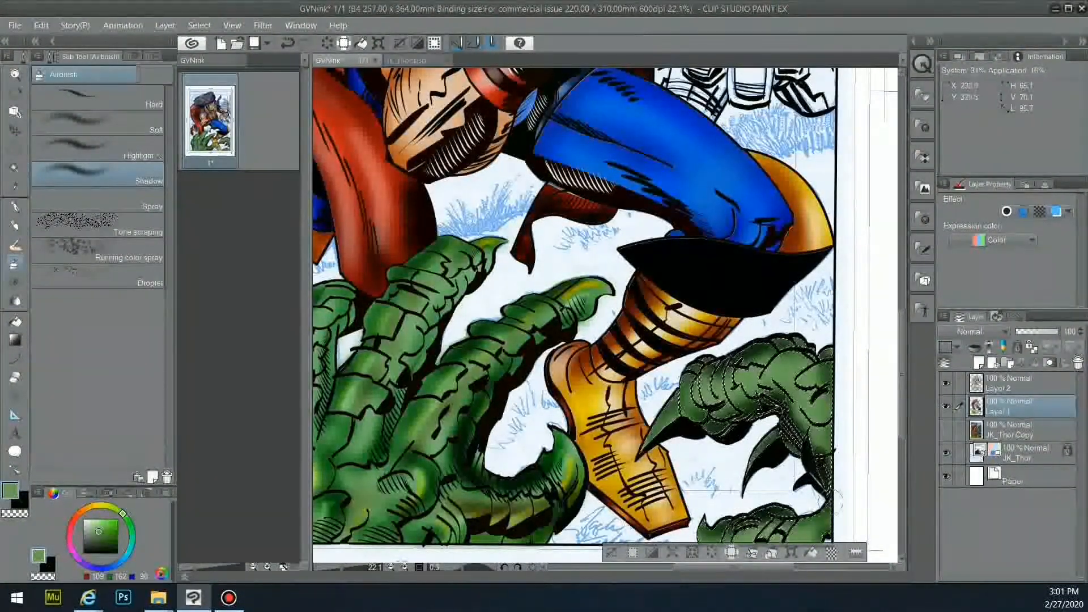
{"action": "left_click", "coordinate": [97, 149]}
{"action": "left_click", "coordinate": [90, 526]}
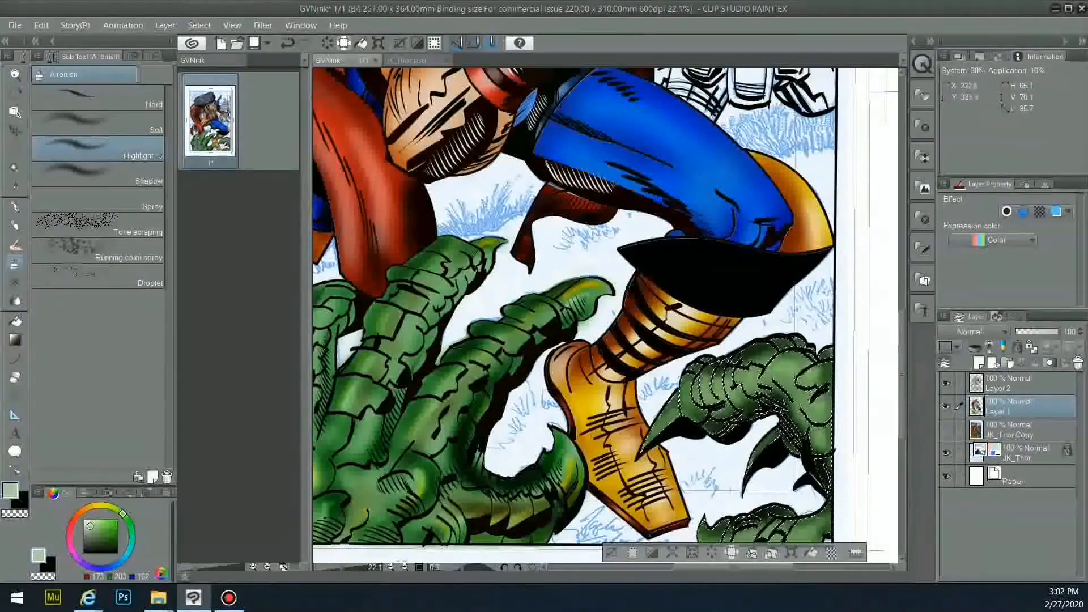
{"action": "left_click", "coordinate": [567, 468], "text": "alt"}
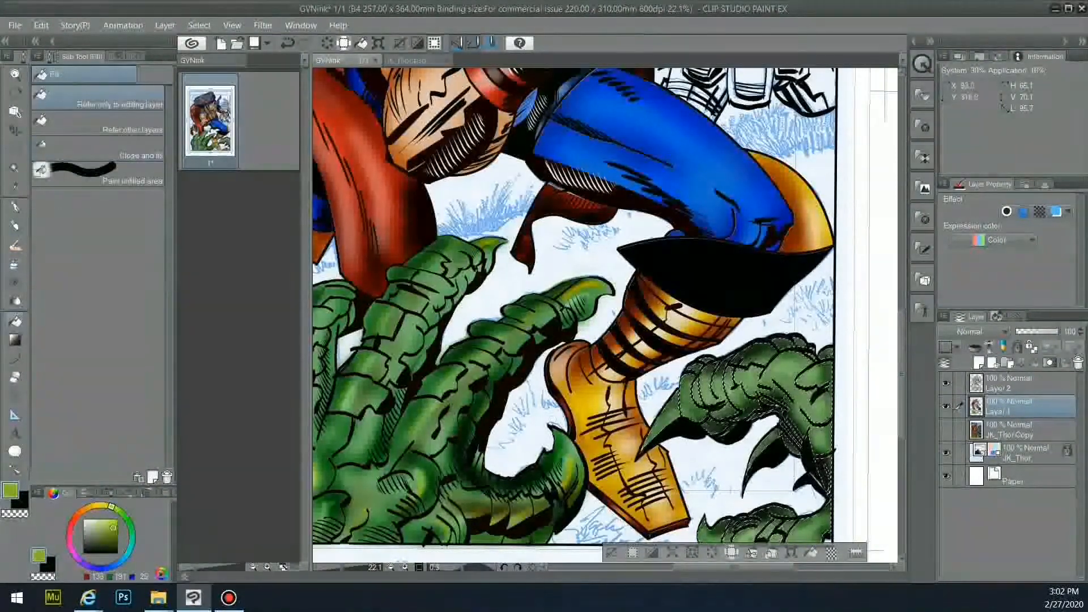
{"action": "left_click_drag", "start_coordinate": [667, 428], "coordinate": [689, 393]}
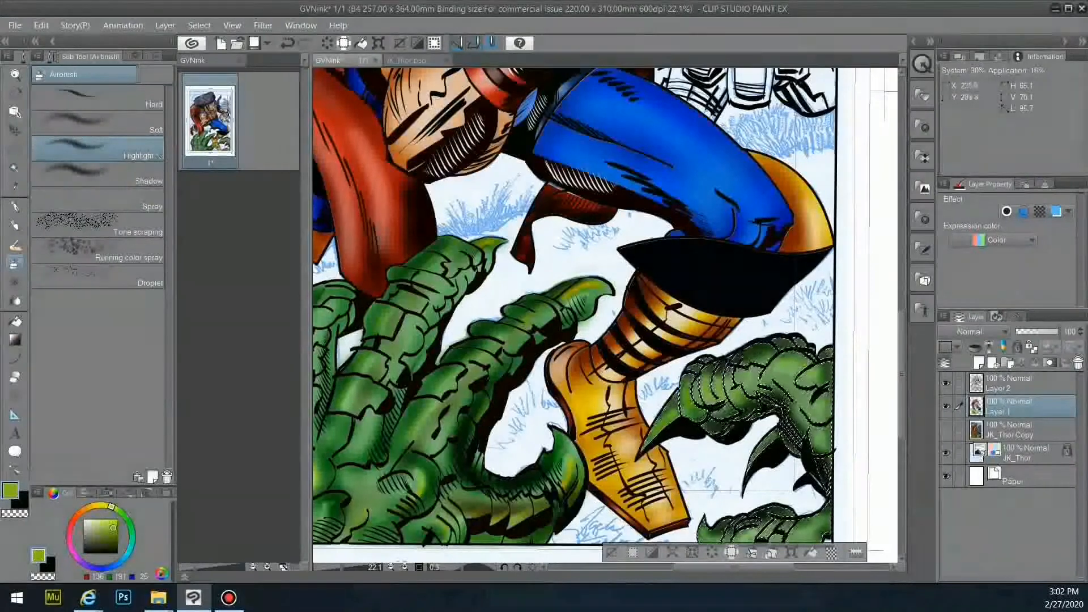
- Return to the inking brushes with black as the colour and make Layer 1 active
{"action": "left_click", "coordinate": [15, 207]}
{"action": "left_click_drag", "start_coordinate": [169, 130], "coordinate": [168, 168]}
{"action": "key", "text": "x"}
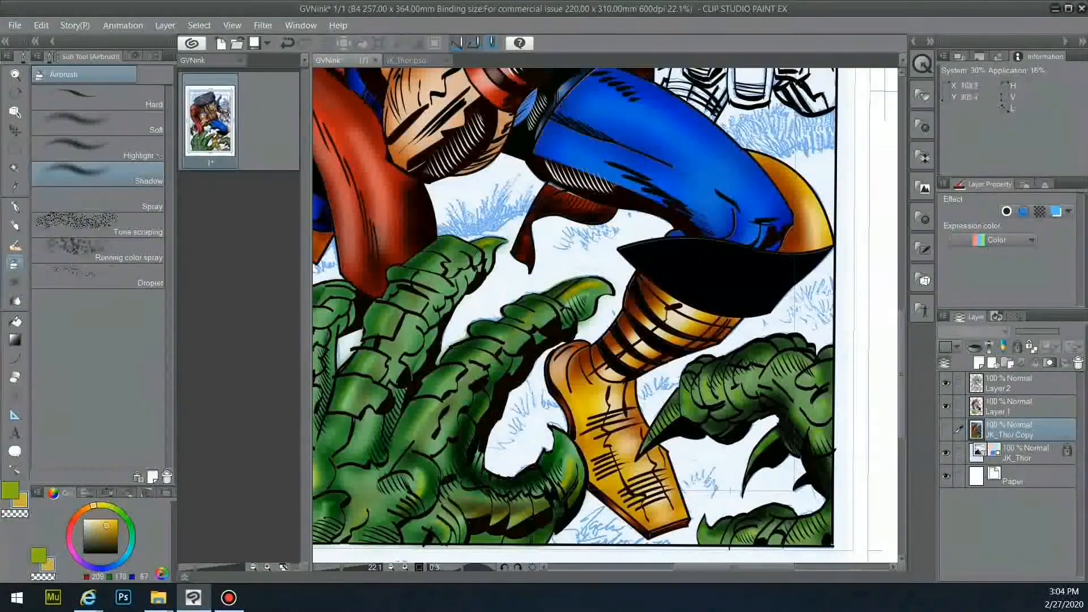
{"action": "left_click", "coordinate": [1023, 407]}
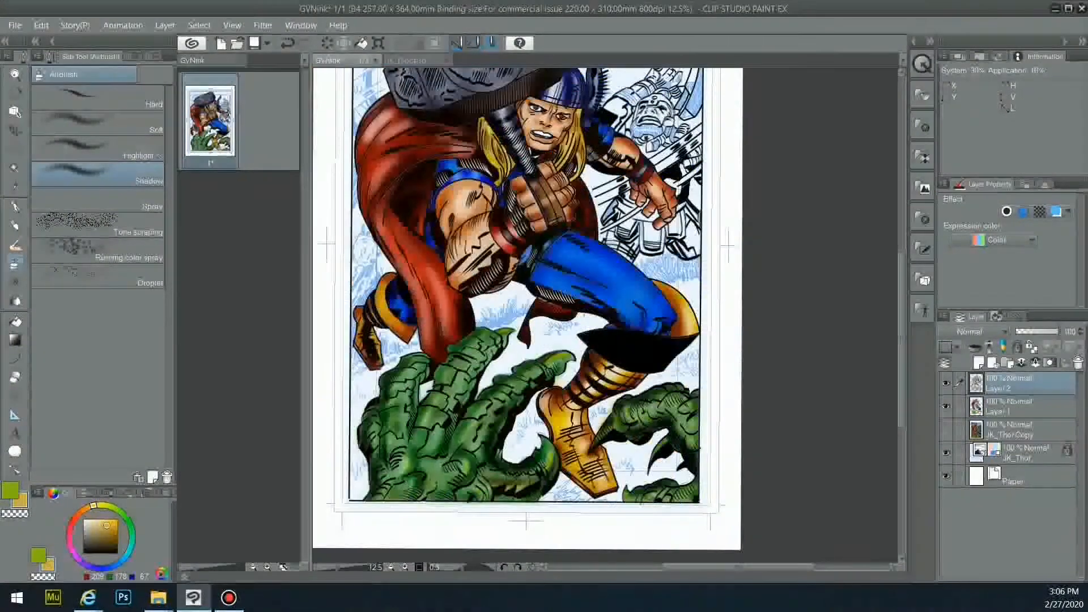
- Ink short black strokes at the page's left edge and above the green claw
{"action": "key", "text": "p"}
{"action": "left_click", "coordinate": [116, 552]}
{"action": "left_click_drag", "start_coordinate": [351, 377], "coordinate": [369, 371]}
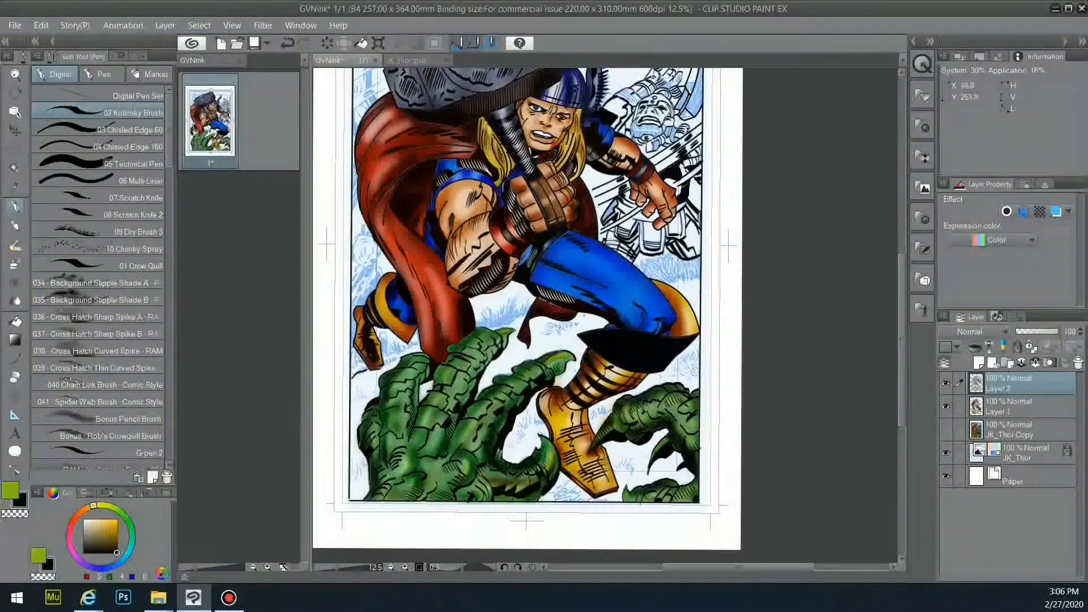
{"action": "left_click_drag", "start_coordinate": [486, 330], "coordinate": [527, 313]}
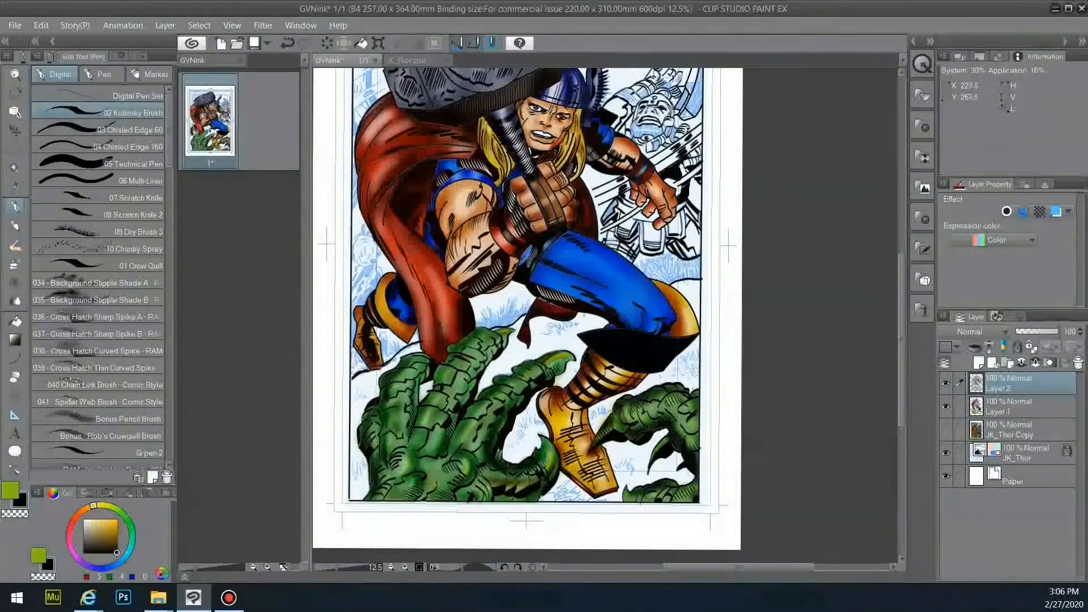
{"action": "key", "text": "w"}
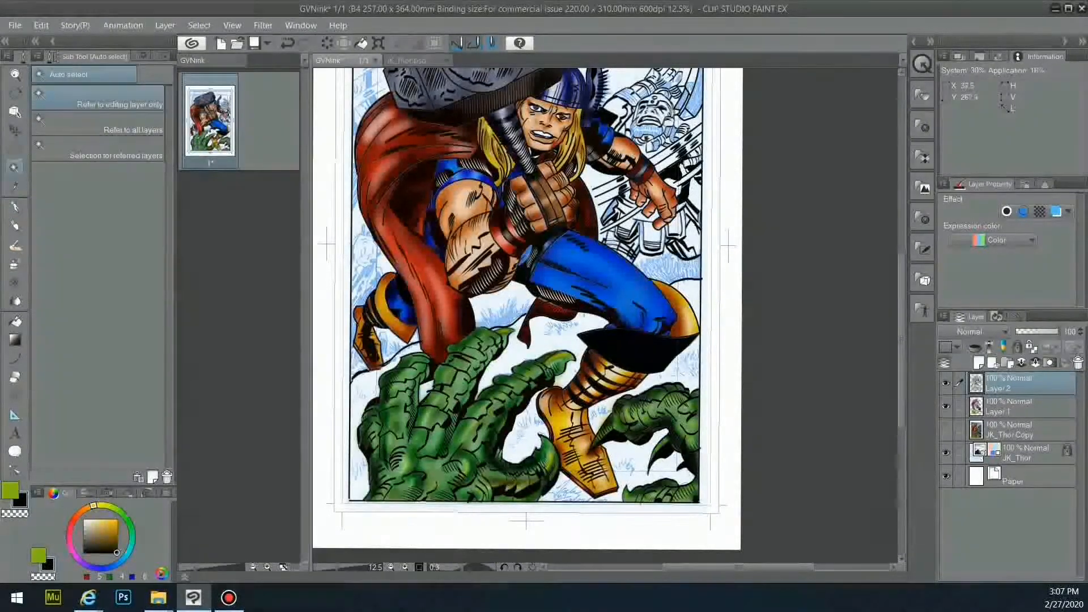
{"action": "key", "text": "u"}
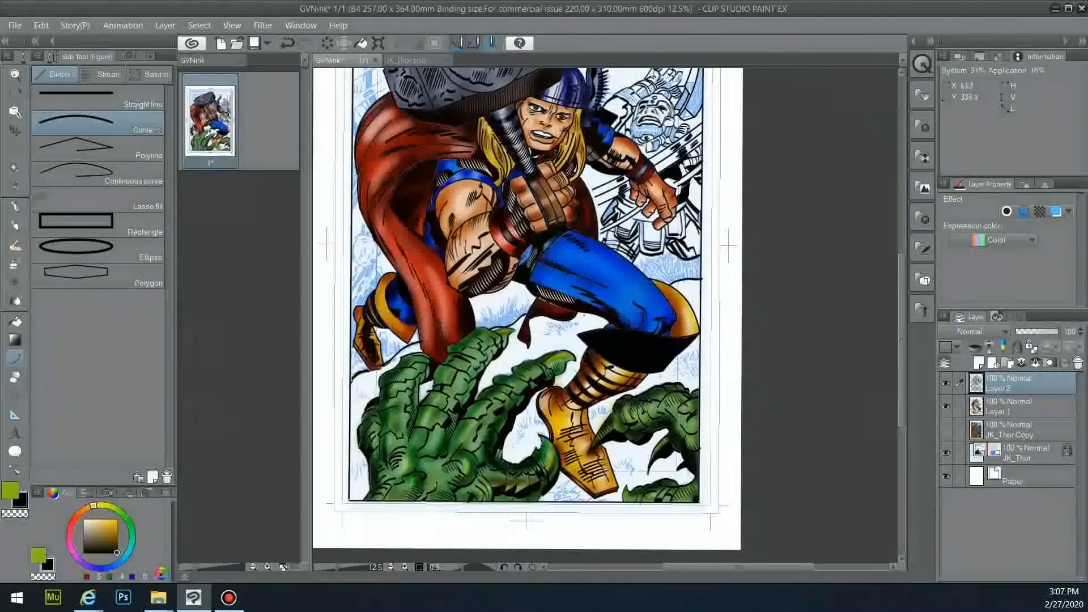
{"action": "key", "text": "w"}
{"action": "left_click", "coordinate": [398, 408]}
{"action": "key", "text": "ctrl+z"}
{"action": "scroll", "coordinate": [399, 380], "scroll_direction": "up", "scroll_amount": 3}
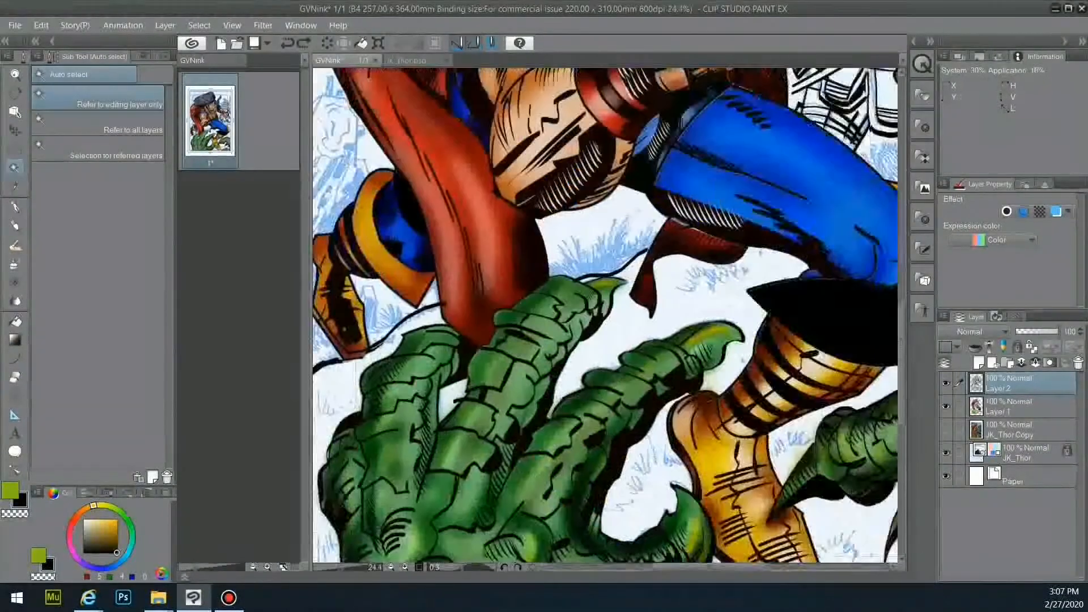
{"action": "scroll", "coordinate": [538, 278], "scroll_direction": "down", "scroll_amount": 3}
{"action": "key", "text": "p"}
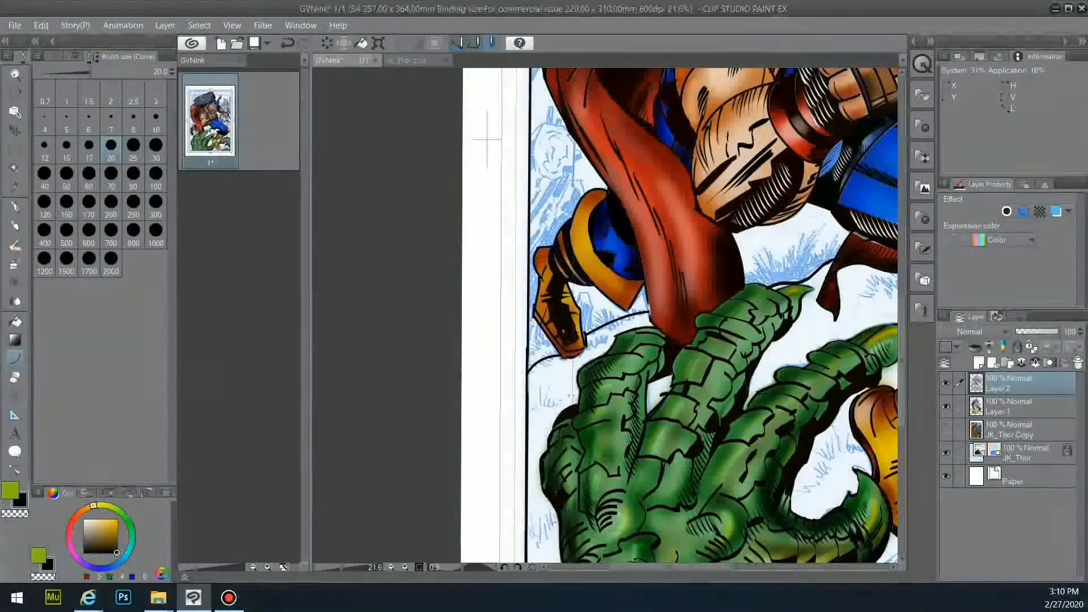
- Auto Select the white ground areas behind the claws
{"action": "key", "text": "w"}
{"action": "left_click", "coordinate": [658, 391]}
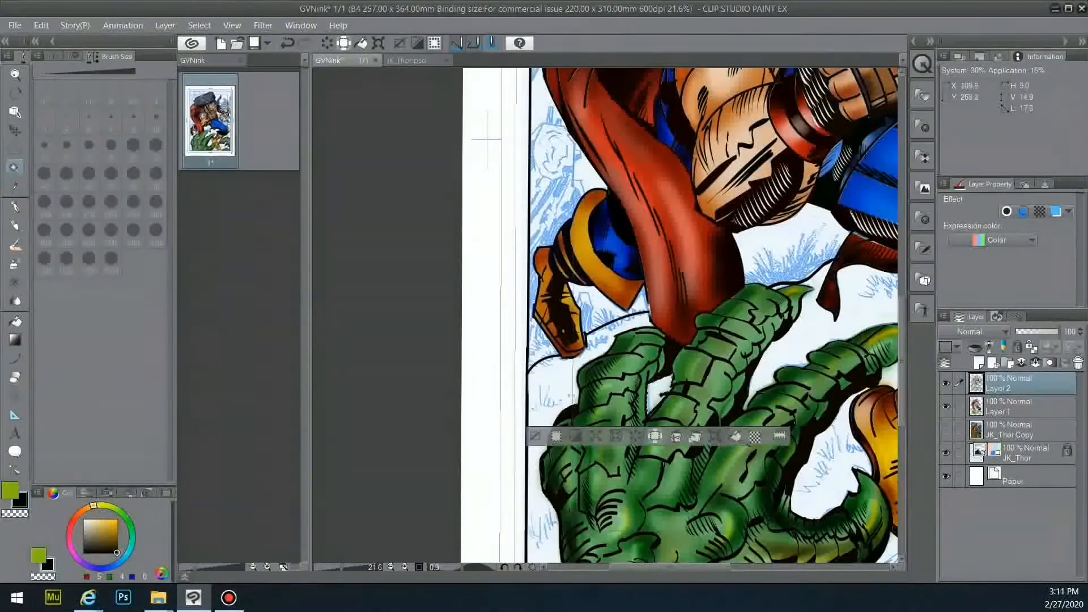
{"action": "left_click", "coordinate": [786, 354]}
{"action": "left_click", "coordinate": [801, 459]}
{"action": "left_click_drag", "start_coordinate": [670, 567], "coordinate": [731, 568]}
{"action": "left_click", "coordinate": [822, 494]}
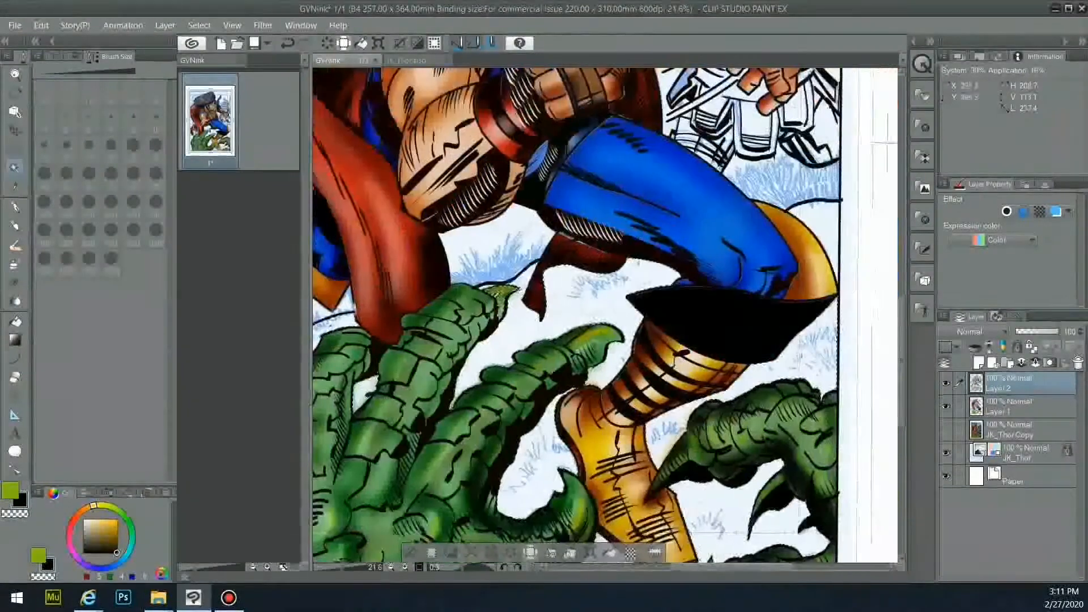
{"action": "left_click", "coordinate": [1015, 406]}
- On Layer 1, fill the ground around the boot, between claws, cape and fingers with flat green
{"action": "key", "text": "g"}
{"action": "left_click", "coordinate": [703, 499]}
{"action": "left_click", "coordinate": [669, 428]}
{"action": "left_click", "coordinate": [602, 375]}
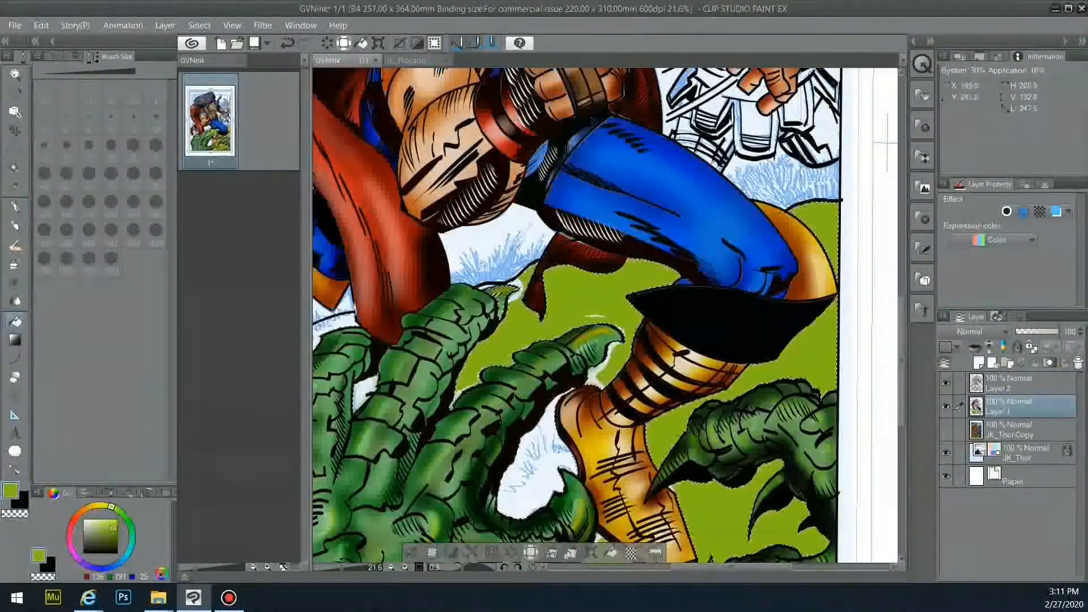
{"action": "left_click", "coordinate": [532, 476]}
{"action": "left_click", "coordinate": [362, 393]}
{"action": "left_click", "coordinate": [334, 325]}
{"action": "left_click_drag", "start_coordinate": [731, 568], "coordinate": [689, 567]}
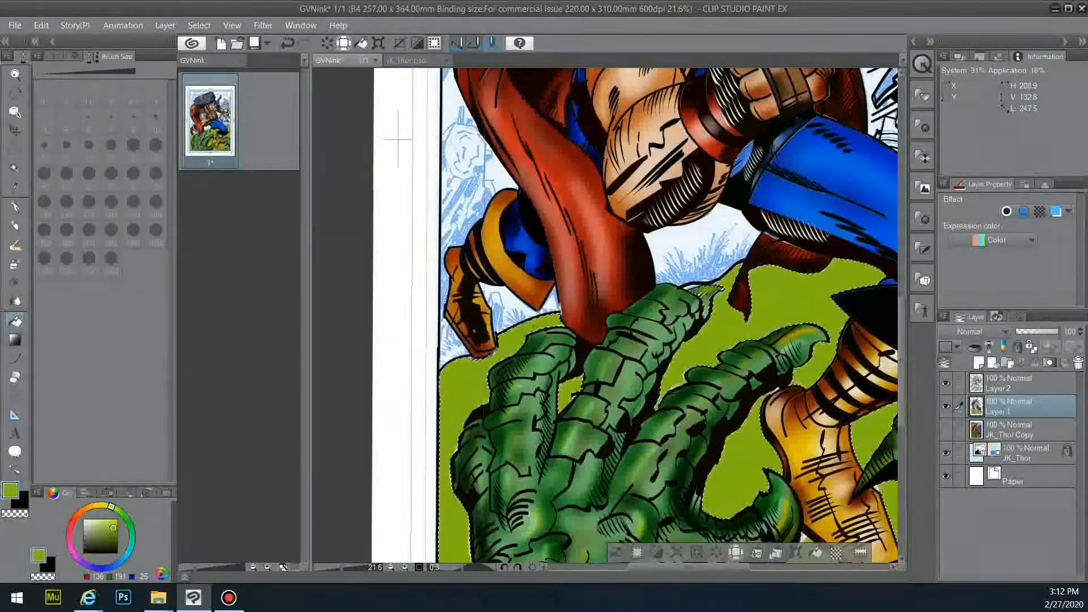
- Hide Layer 1 and, on Layer 2 with the black pen, hatch grass strokes on the ground
{"action": "left_click", "coordinate": [945, 405]}
{"action": "key", "text": "p"}
{"action": "key", "text": "ctrl+d"}
{"action": "left_click", "coordinate": [1020, 383]}
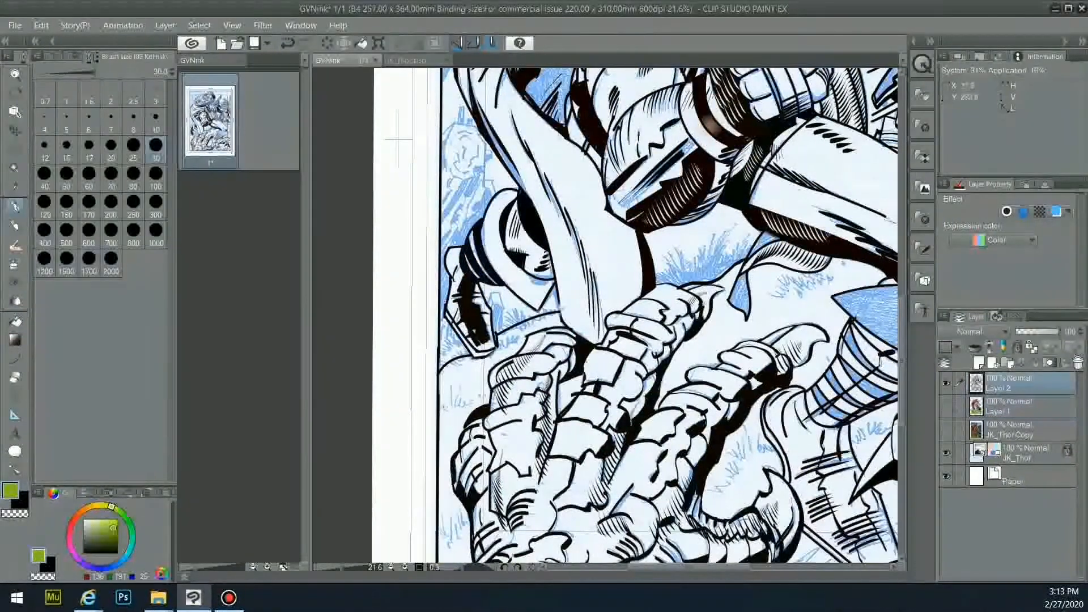
{"action": "key", "text": "x"}
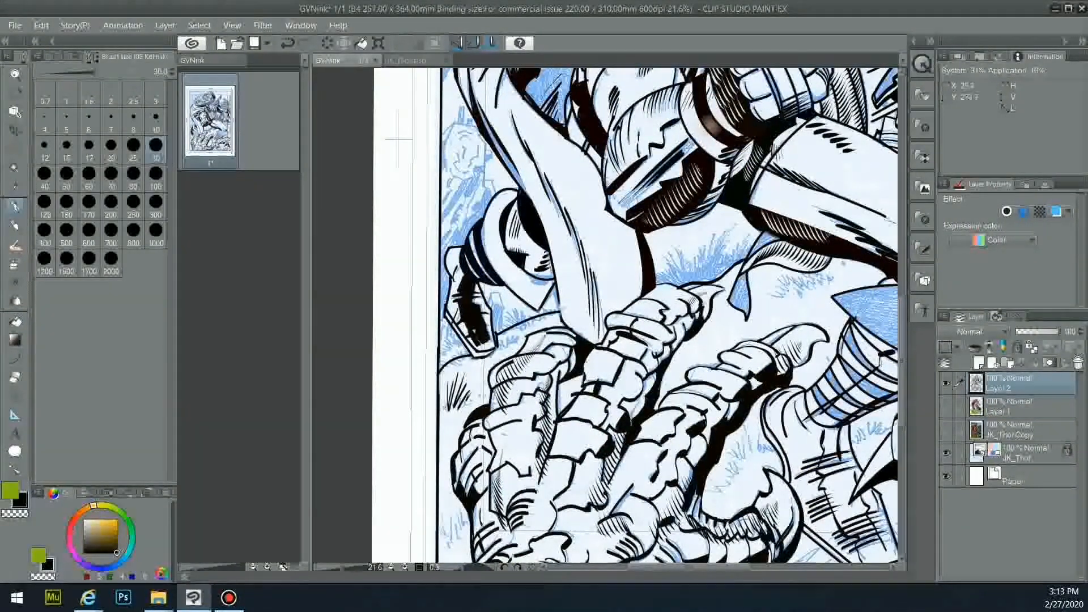
{"action": "left_click_drag", "start_coordinate": [443, 543], "coordinate": [466, 517]}
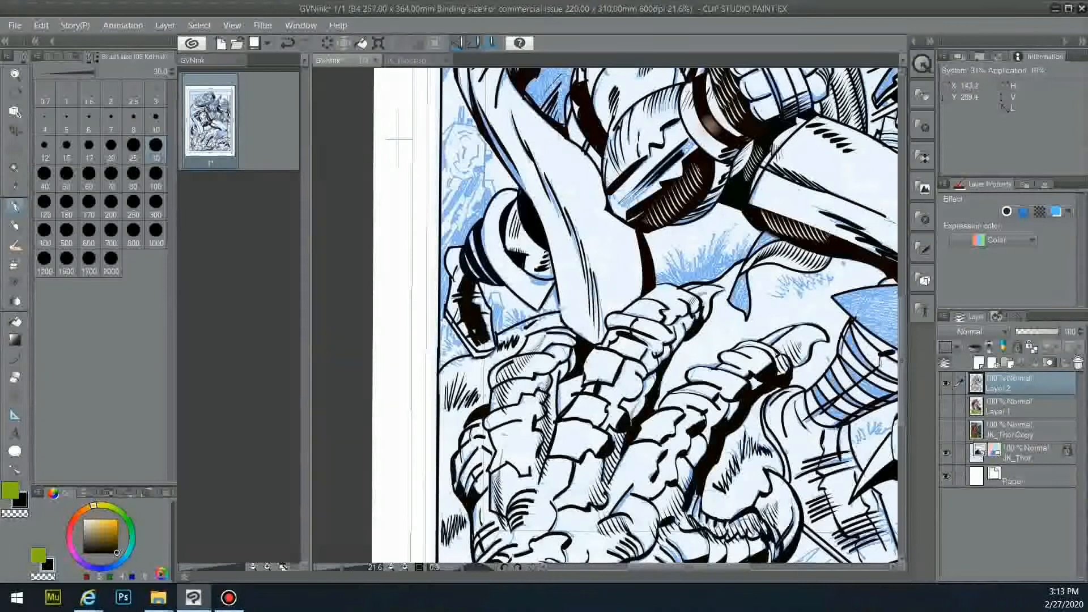
{"action": "left_click_drag", "start_coordinate": [783, 278], "coordinate": [767, 310]}
{"action": "left_click_drag", "start_coordinate": [445, 408], "coordinate": [449, 390]}
{"action": "left_click_drag", "start_coordinate": [451, 544], "coordinate": [456, 533]}
{"action": "left_click_drag", "start_coordinate": [454, 543], "coordinate": [465, 523]}
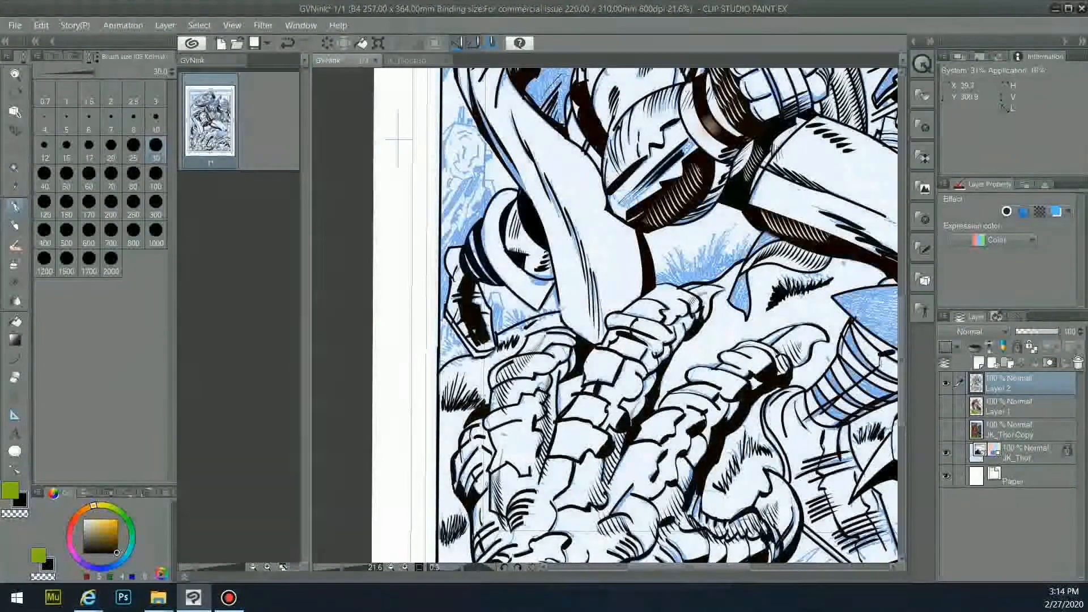
- Show Layer 1 again and add short grass strokes across the green ground and bottom edge
{"action": "left_click", "coordinate": [946, 406]}
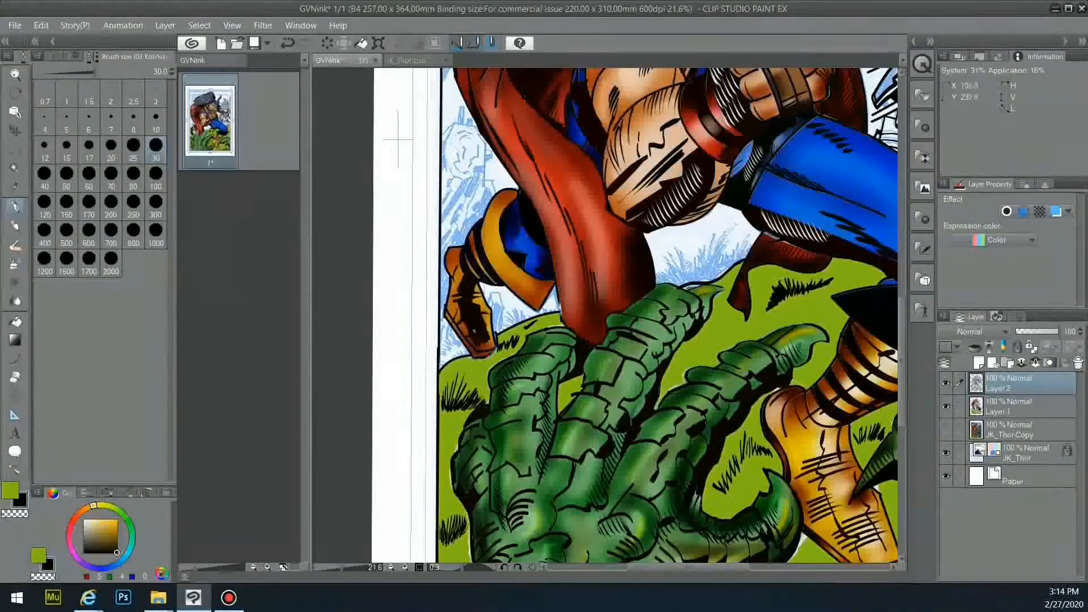
{"action": "left_click_drag", "start_coordinate": [715, 347], "coordinate": [746, 323]}
{"action": "mouse_move", "coordinate": [809, 376]}
{"action": "left_mouse_down"}
{"action": "mouse_move", "coordinate": [833, 356]}
{"action": "mouse_move", "coordinate": [814, 366]}
{"action": "left_mouse_up"}
{"action": "left_click_drag", "start_coordinate": [444, 503], "coordinate": [448, 469]}
{"action": "scroll", "coordinate": [463, 478], "scroll_direction": "down", "scroll_amount": 2}
{"action": "left_click_drag", "start_coordinate": [819, 323], "coordinate": [831, 306]}
{"action": "left_click_drag", "start_coordinate": [674, 537], "coordinate": [686, 529]}
- Set up the Fill tool with green on Layer 1, then return to Layer 2
{"action": "left_click", "coordinate": [1014, 407]}
{"action": "key", "text": "g"}
{"action": "key", "text": "x"}
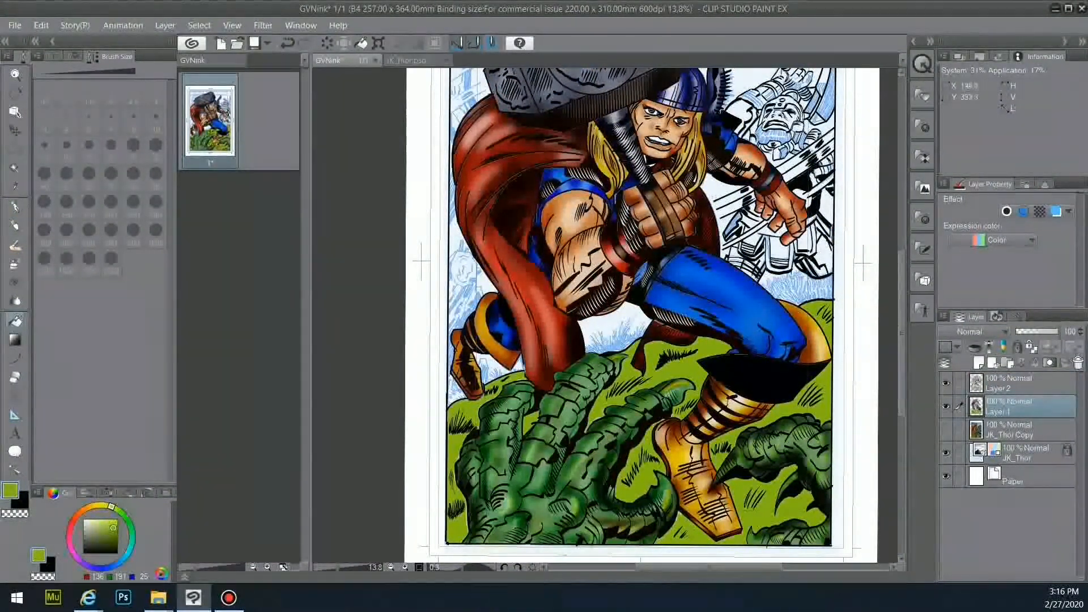
{"action": "left_click", "coordinate": [1014, 384]}
- With the Pen in black, ink a small head outline, facial features, neck and shoulder line
{"action": "key", "text": "p"}
{"action": "key", "text": "x"}
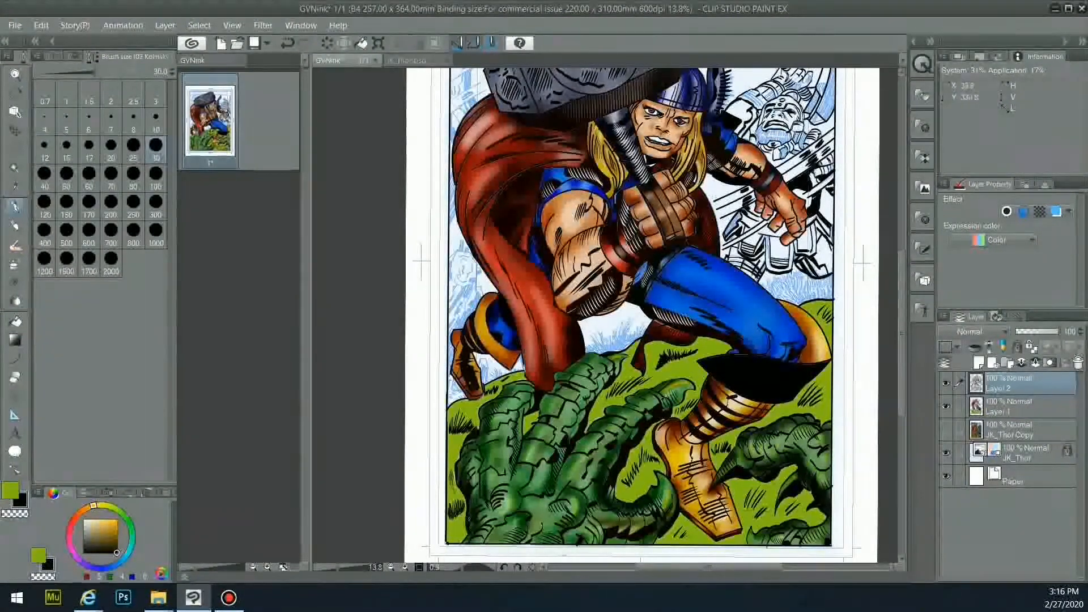
{"action": "scroll", "coordinate": [481, 495], "scroll_direction": "down", "scroll_amount": 2}
{"action": "scroll", "coordinate": [497, 397], "scroll_direction": "up", "scroll_amount": 3}
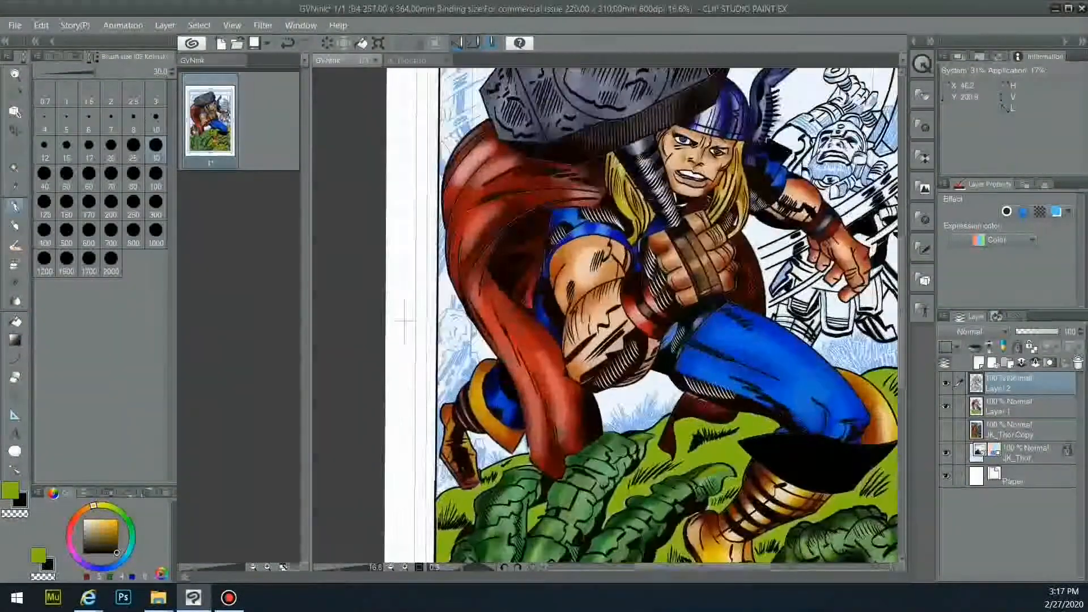
{"action": "mouse_move", "coordinate": [442, 315]}
{"action": "left_mouse_down"}
{"action": "mouse_move", "coordinate": [455, 354]}
{"action": "mouse_move", "coordinate": [472, 329]}
{"action": "left_mouse_up"}
{"action": "mouse_move", "coordinate": [448, 339]}
{"action": "left_mouse_down"}
{"action": "mouse_move", "coordinate": [461, 347]}
{"action": "mouse_move", "coordinate": [458, 333]}
{"action": "left_mouse_up"}
{"action": "left_click_drag", "start_coordinate": [472, 345], "coordinate": [458, 388]}
{"action": "left_click_drag", "start_coordinate": [447, 264], "coordinate": [440, 279]}
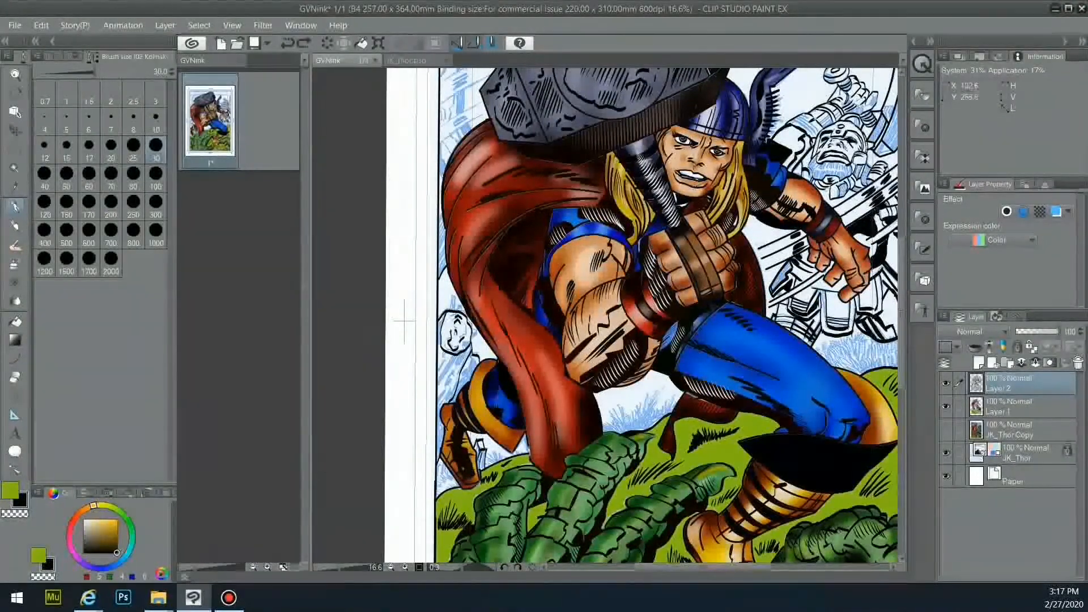
- Ink short strokes left of the hammer and at the panel's upper left
{"action": "scroll", "coordinate": [640, 312], "scroll_direction": "up", "scroll_amount": 3}
{"action": "left_click_drag", "start_coordinate": [441, 307], "coordinate": [446, 320]}
{"action": "left_click_drag", "start_coordinate": [451, 299], "coordinate": [454, 312]}
{"action": "left_click_drag", "start_coordinate": [457, 290], "coordinate": [456, 315]}
{"action": "left_click", "coordinate": [464, 299], "text": "alt"}
{"action": "left_click_drag", "start_coordinate": [480, 236], "coordinate": [460, 268]}
{"action": "left_click_drag", "start_coordinate": [496, 219], "coordinate": [464, 270]}
{"action": "left_click_drag", "start_coordinate": [455, 186], "coordinate": [454, 249]}
{"action": "left_click_drag", "start_coordinate": [442, 199], "coordinate": [453, 245]}
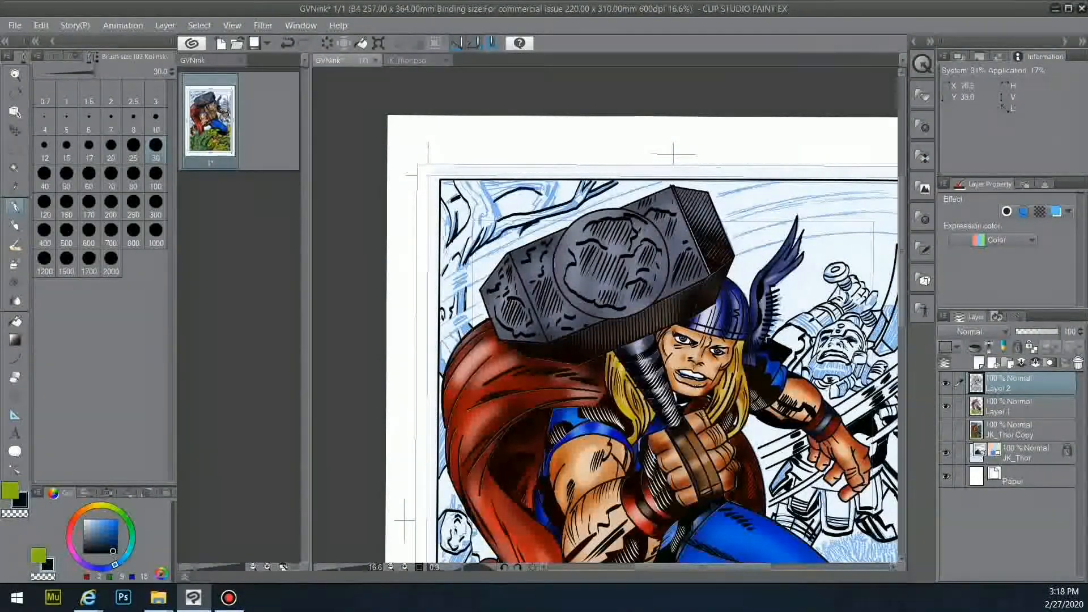
- With the Curve tool at size 20, draw curved speed lines above, left and right of the hammer
{"action": "left_click", "coordinate": [15, 358]}
{"action": "left_click", "coordinate": [112, 146]}
{"action": "left_click_drag", "start_coordinate": [441, 283], "coordinate": [671, 182]}
{"action": "left_click_drag", "start_coordinate": [441, 308], "coordinate": [481, 284]}
{"action": "left_click_drag", "start_coordinate": [441, 340], "coordinate": [488, 315]}
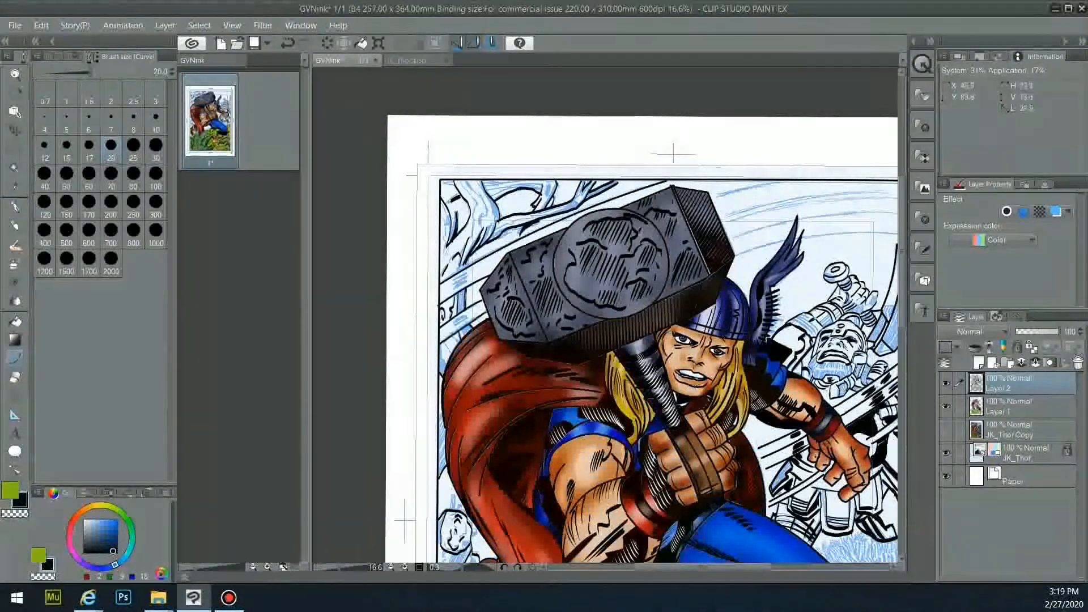
{"action": "left_click_drag", "start_coordinate": [717, 196], "coordinate": [795, 181]}
{"action": "left_click_drag", "start_coordinate": [726, 217], "coordinate": [893, 198]}
{"action": "left_click_drag", "start_coordinate": [730, 237], "coordinate": [897, 215]}
{"action": "left_click_drag", "start_coordinate": [735, 256], "coordinate": [897, 232]}
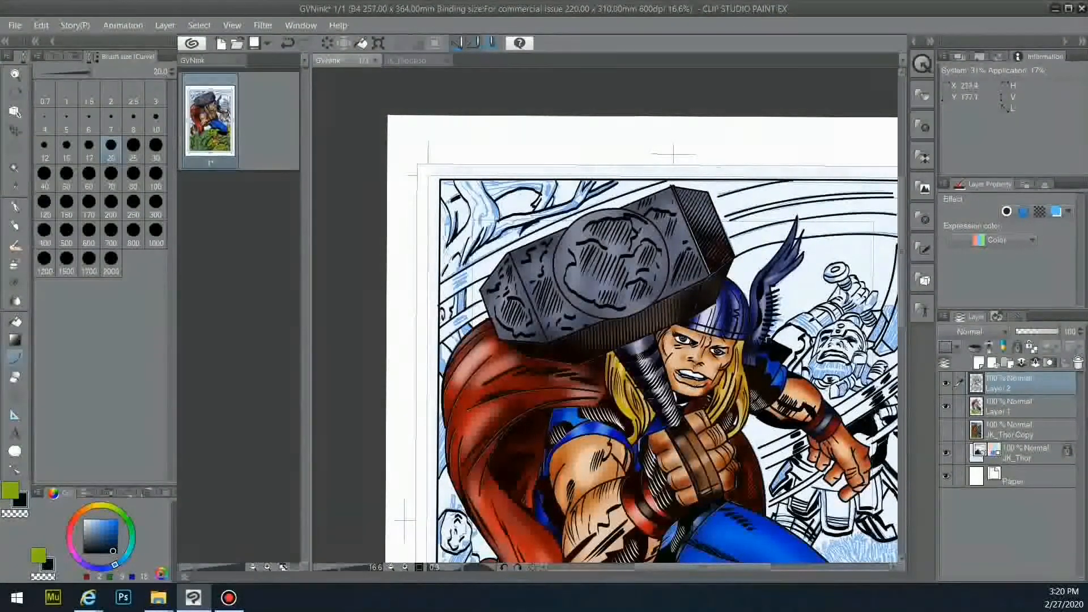
- Return to the freehand Pen and pan the view toward the page's right edge
{"action": "key", "text": "p"}
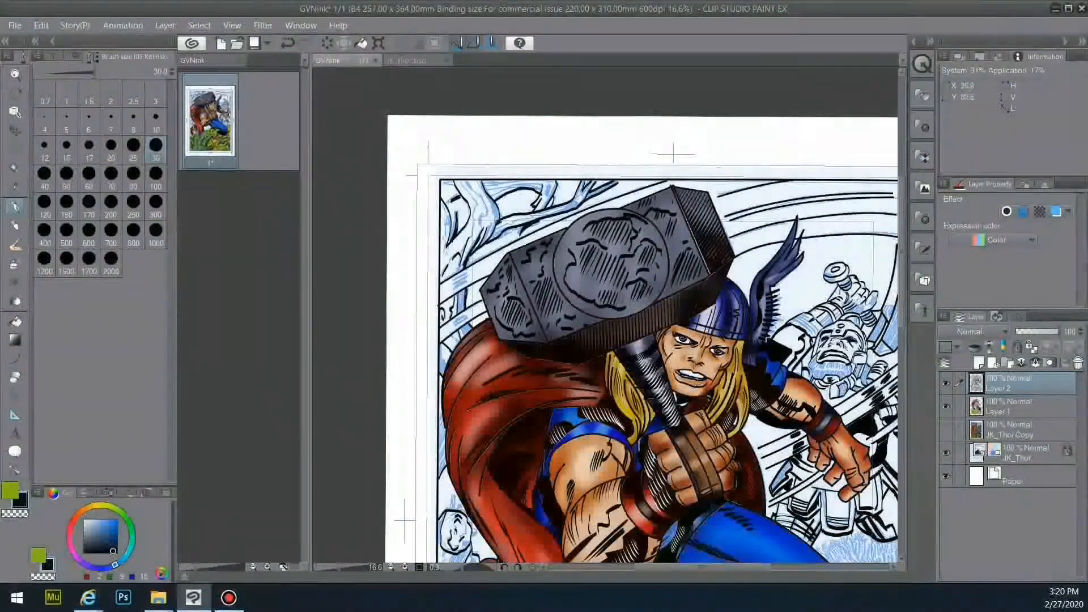
{"action": "scroll", "coordinate": [640, 312], "scroll_direction": "down", "scroll_amount": 3}
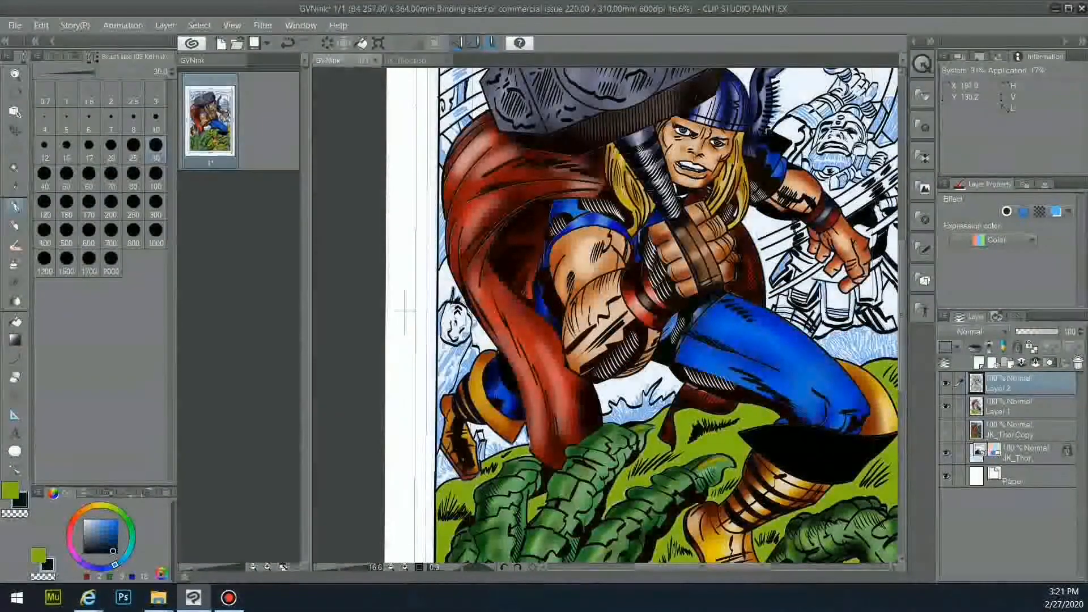
{"action": "left_click_drag", "start_coordinate": [892, 314], "coordinate": [751, 406]}
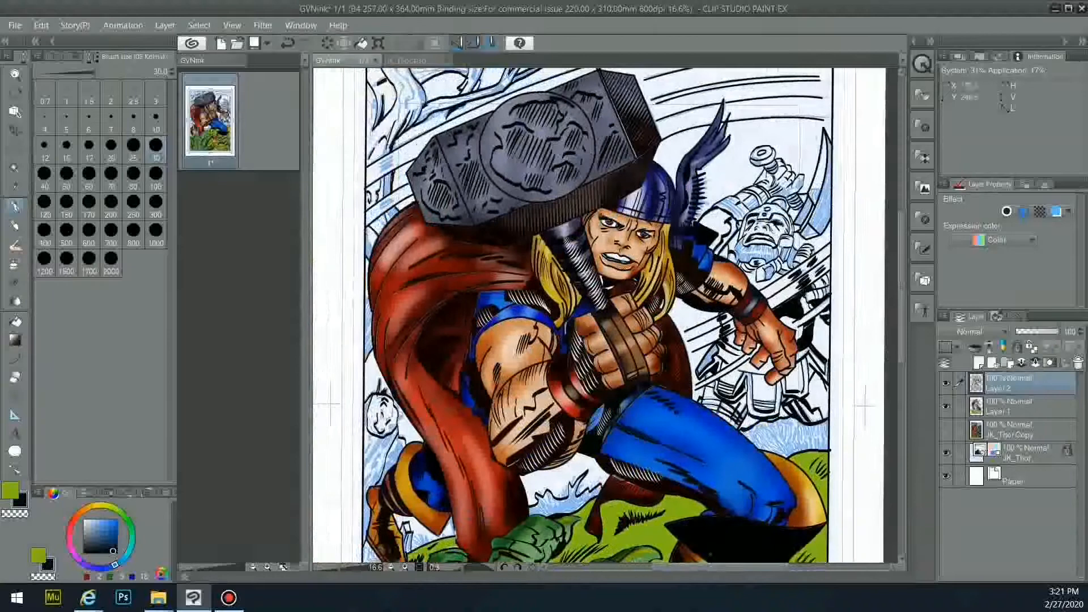
{"action": "scroll", "coordinate": [728, 340], "scroll_direction": "up", "scroll_amount": 1}
{"action": "scroll", "coordinate": [692, 295], "scroll_direction": "up", "scroll_amount": 4}
{"action": "scroll", "coordinate": [675, 283], "scroll_direction": "right", "scroll_amount": 1}
{"action": "scroll", "coordinate": [663, 277], "scroll_direction": "up", "scroll_amount": 2}
{"action": "scroll", "coordinate": [641, 283], "scroll_direction": "up", "scroll_amount": 1}
- Auto-select the robot's face using Layer 2 as reference and fill it with flesh colour on Layer 1
{"action": "key", "text": "w"}
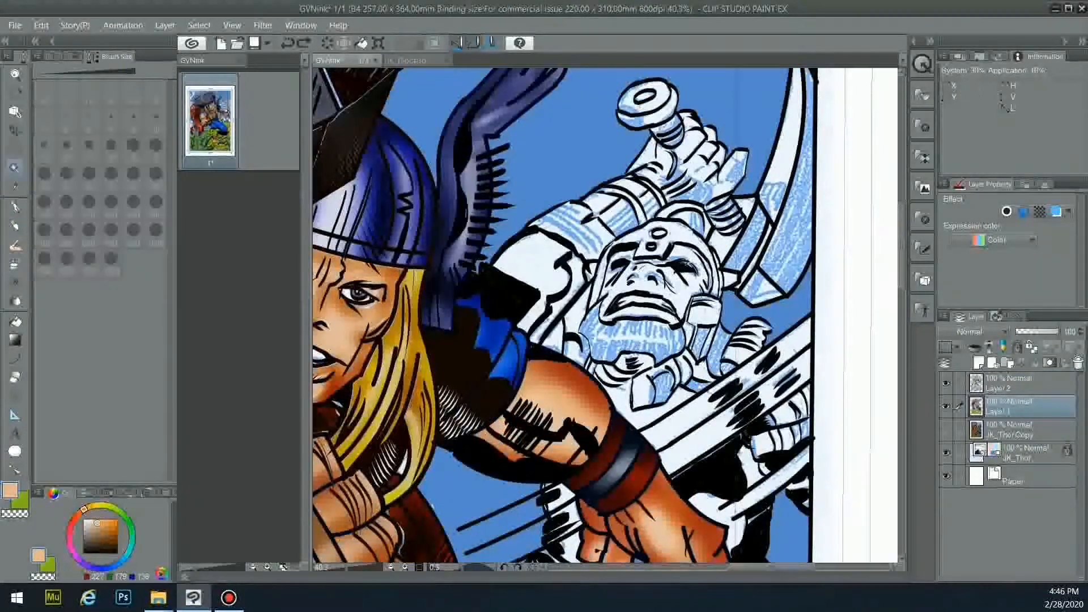
{"action": "left_click", "coordinate": [977, 387]}
{"action": "left_click", "coordinate": [650, 286]}
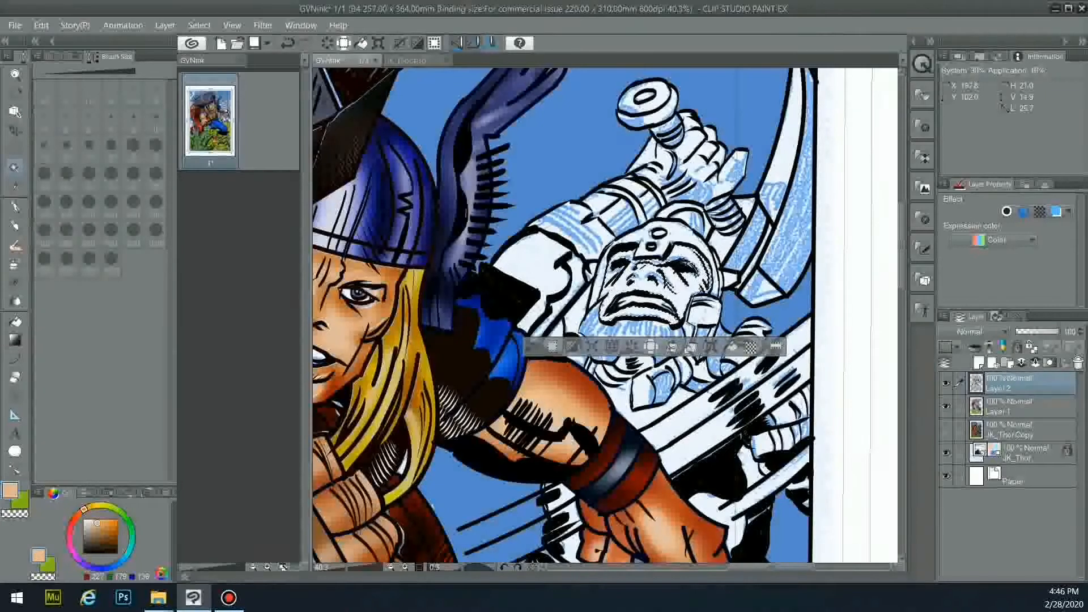
{"action": "key", "text": "g"}
{"action": "left_click", "coordinate": [1008, 407]}
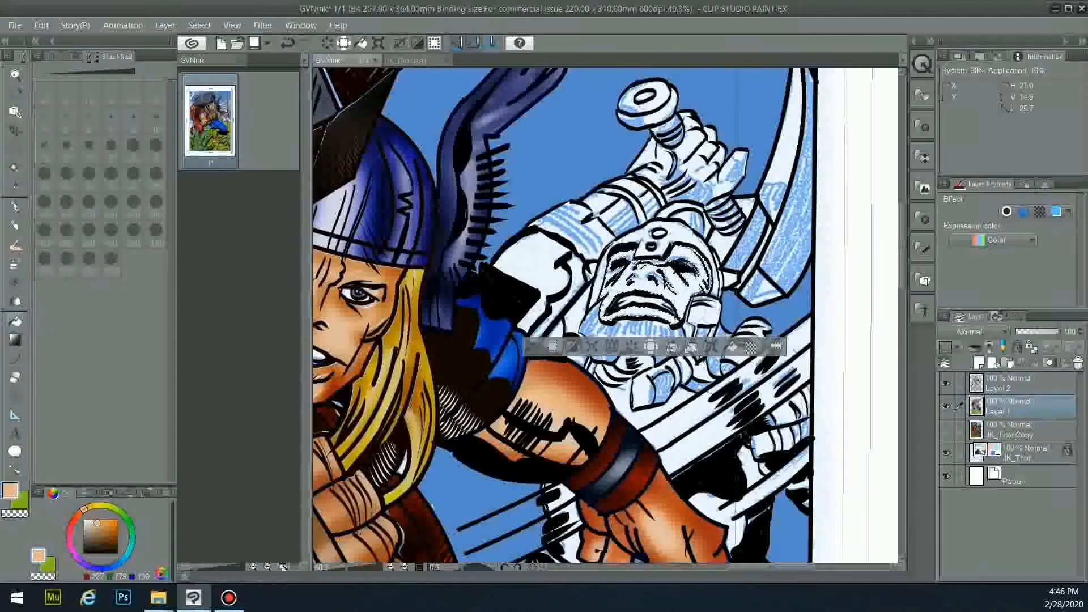
{"action": "left_click", "coordinate": [15, 264]}
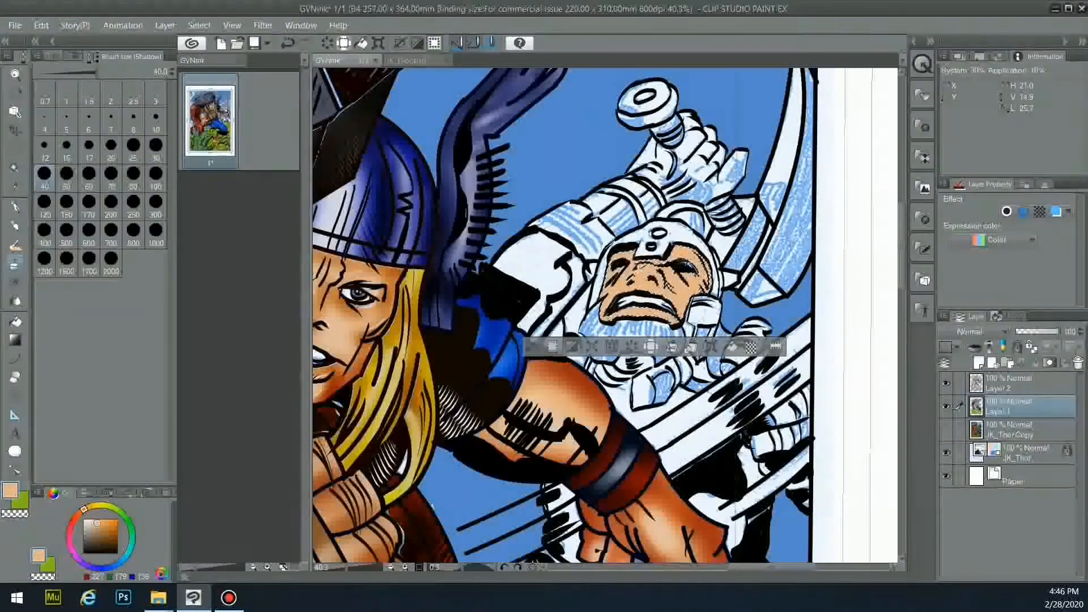
- Airbrush darker orange shadows on the face with the Shadow airbrush, undoing a trial stroke
{"action": "left_click", "coordinate": [51, 56]}
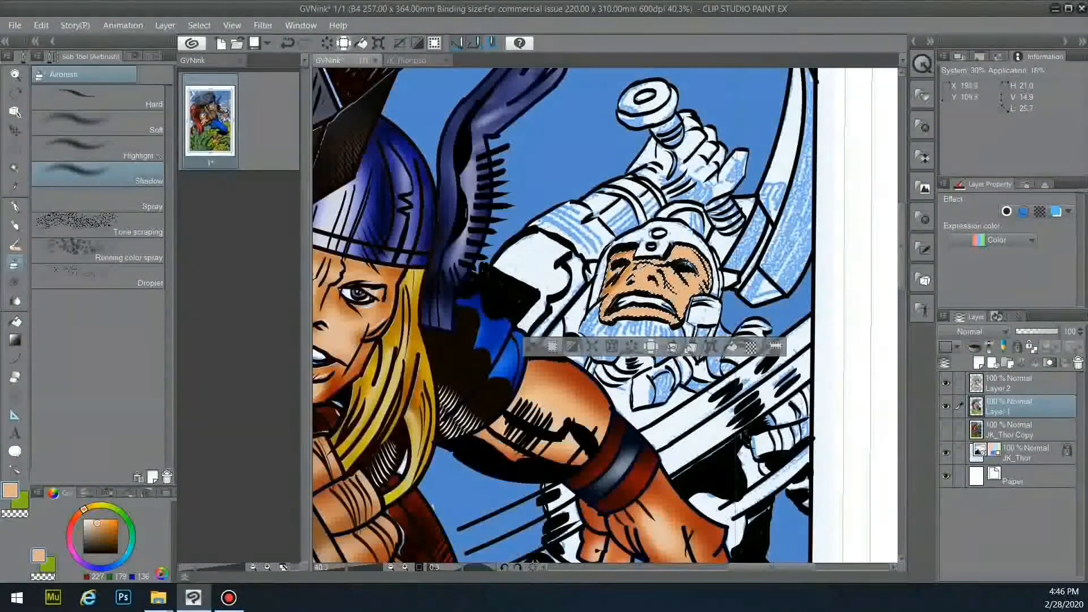
{"action": "mouse_move", "coordinate": [641, 313]}
{"action": "left_mouse_down"}
{"action": "mouse_move", "coordinate": [677, 302]}
{"action": "mouse_move", "coordinate": [692, 249]}
{"action": "left_mouse_up"}
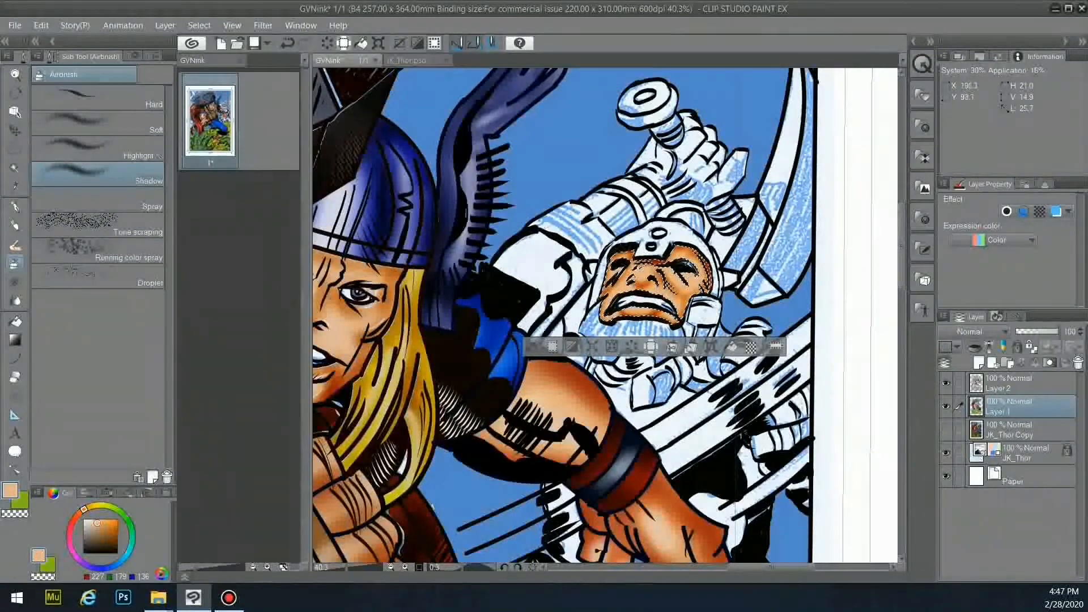
{"action": "left_click", "coordinate": [158, 155]}
{"action": "left_click", "coordinate": [91, 526]}
{"action": "left_click", "coordinate": [153, 56]}
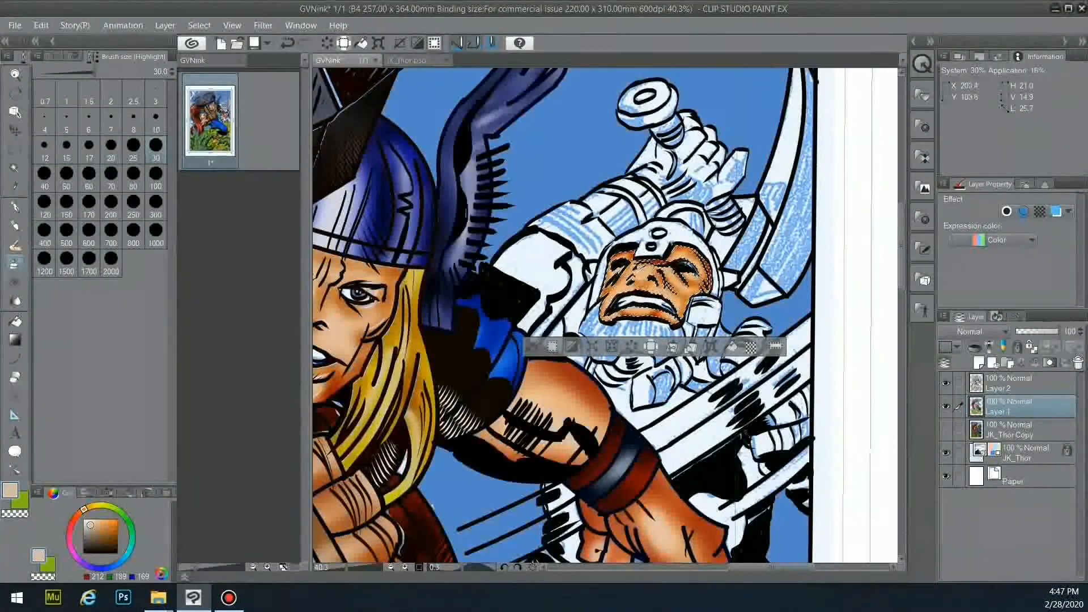
{"action": "key", "text": "ctrl+z"}
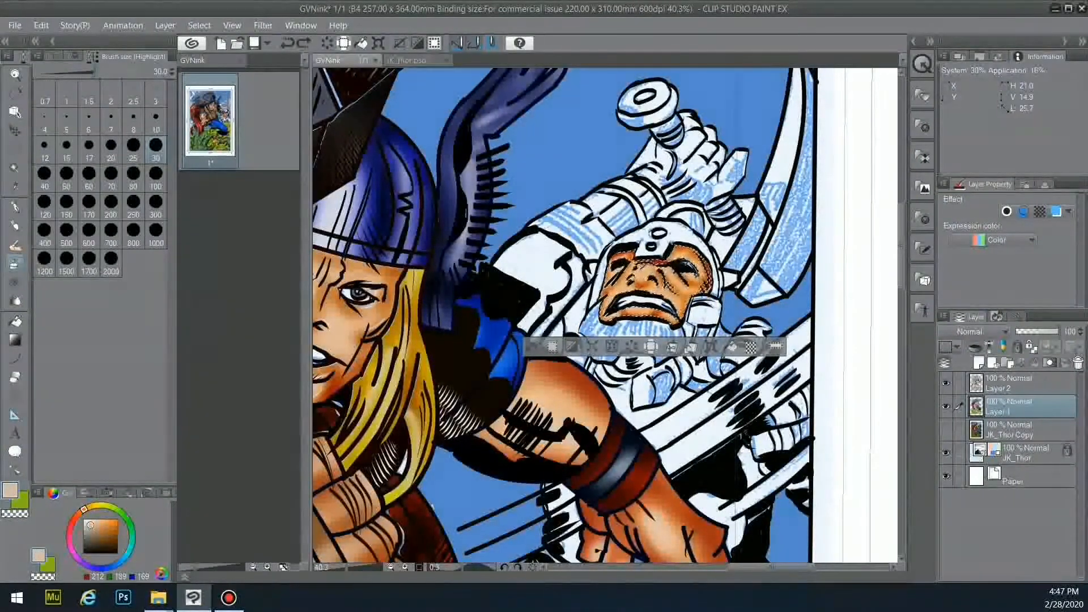
- Switch to the soft airbrush at size 15 with a lighter colour, then clear the face selection
{"action": "left_click", "coordinate": [53, 56]}
{"action": "left_click", "coordinate": [99, 123]}
{"action": "left_click", "coordinate": [153, 56]}
{"action": "left_click", "coordinate": [67, 146]}
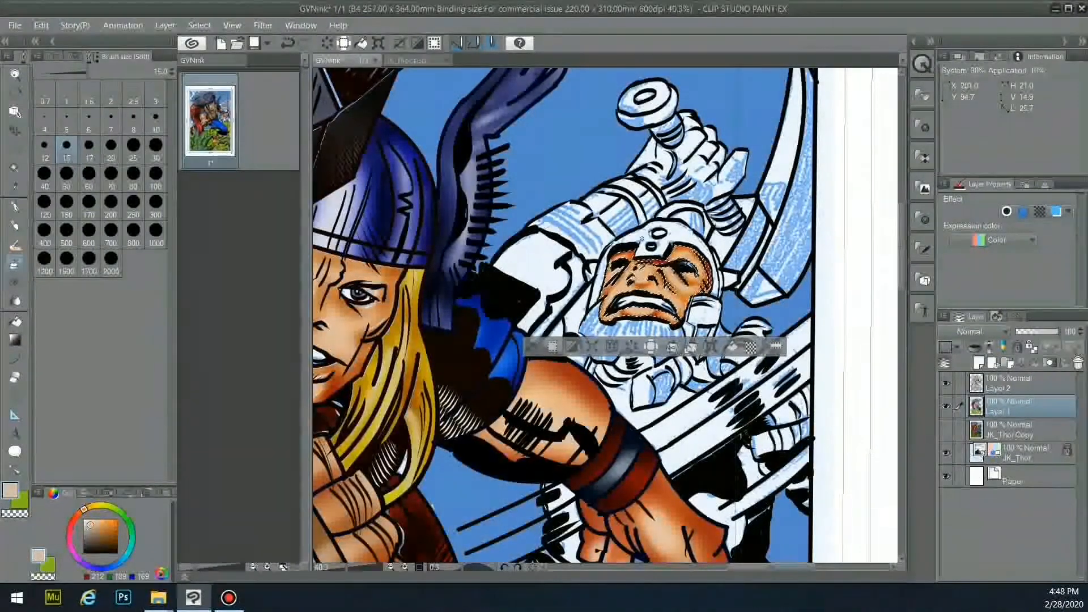
{"action": "left_click", "coordinate": [86, 522]}
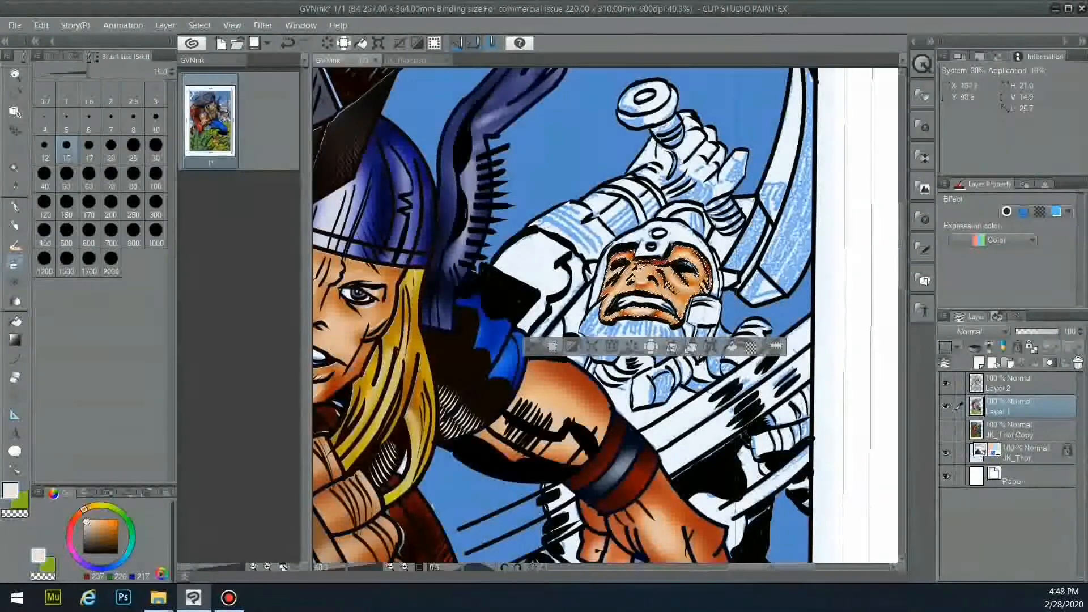
{"action": "left_click", "coordinate": [533, 346]}
- Pick a reddish-brown colour and auto-select the robot's beard area referencing Layer 2
{"action": "left_click_drag", "start_coordinate": [101, 534], "coordinate": [102, 533]}
{"action": "left_click", "coordinate": [82, 510]}
{"action": "left_click", "coordinate": [108, 531]}
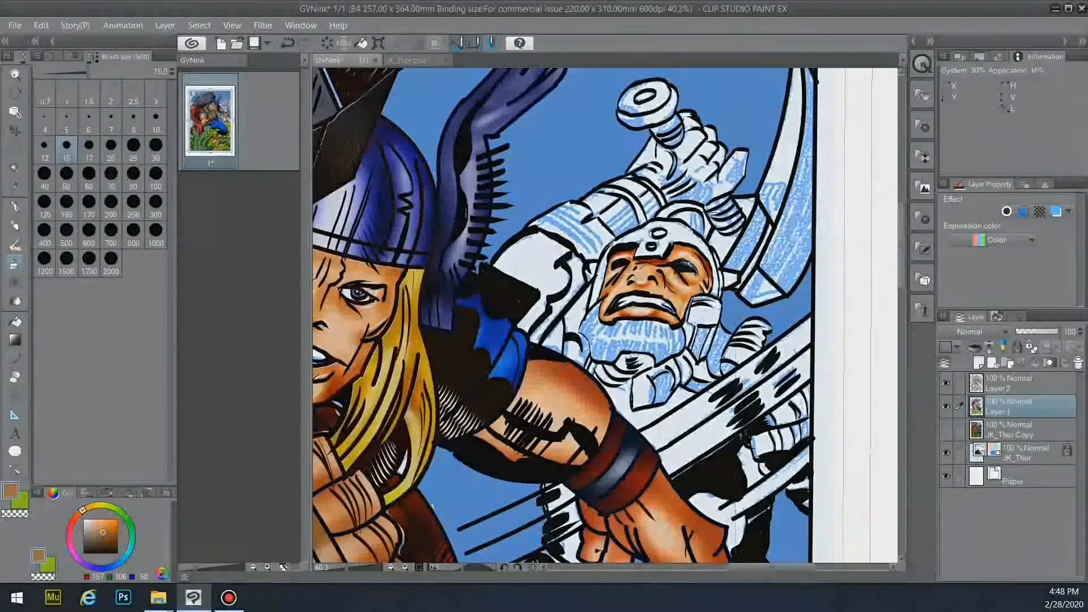
{"action": "key", "text": "w"}
{"action": "left_click", "coordinate": [1021, 383]}
{"action": "left_click", "coordinate": [640, 340]}
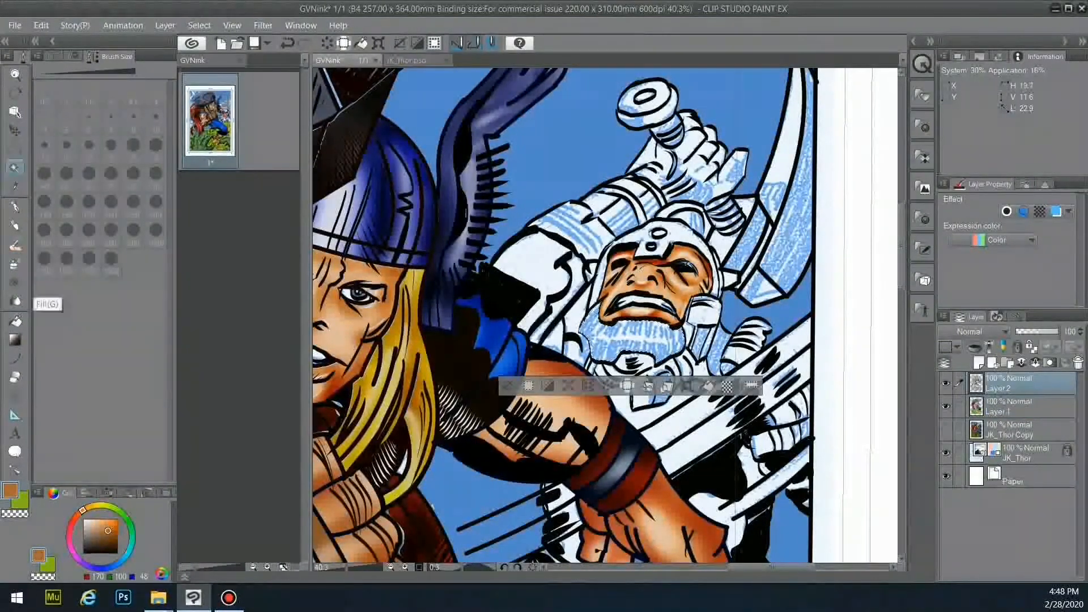
- Fill the beard brown on Layer 1 and airbrush darker brown shading with the Shadow airbrush
{"action": "left_click", "coordinate": [15, 321]}
{"action": "left_click", "coordinate": [1020, 406]}
{"action": "left_click", "coordinate": [16, 263]}
{"action": "left_click", "coordinate": [54, 56]}
{"action": "left_click", "coordinate": [98, 174]}
{"action": "mouse_move", "coordinate": [591, 318]}
{"action": "left_mouse_down"}
{"action": "mouse_move", "coordinate": [597, 349]}
{"action": "mouse_move", "coordinate": [620, 329]}
{"action": "mouse_move", "coordinate": [661, 343]}
{"action": "left_mouse_up"}
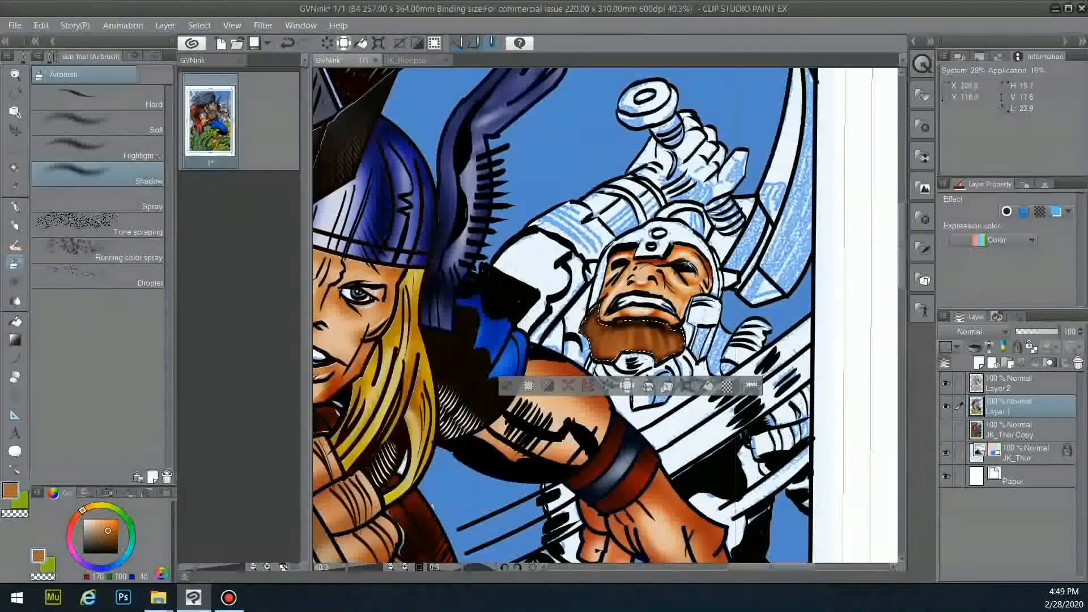
- Set a near-black Pen on Layer 2, briefly check the line art, then deselect and zoom out
{"action": "left_click", "coordinate": [15, 207]}
{"action": "left_click", "coordinate": [48, 565]}
{"action": "left_click", "coordinate": [115, 552]}
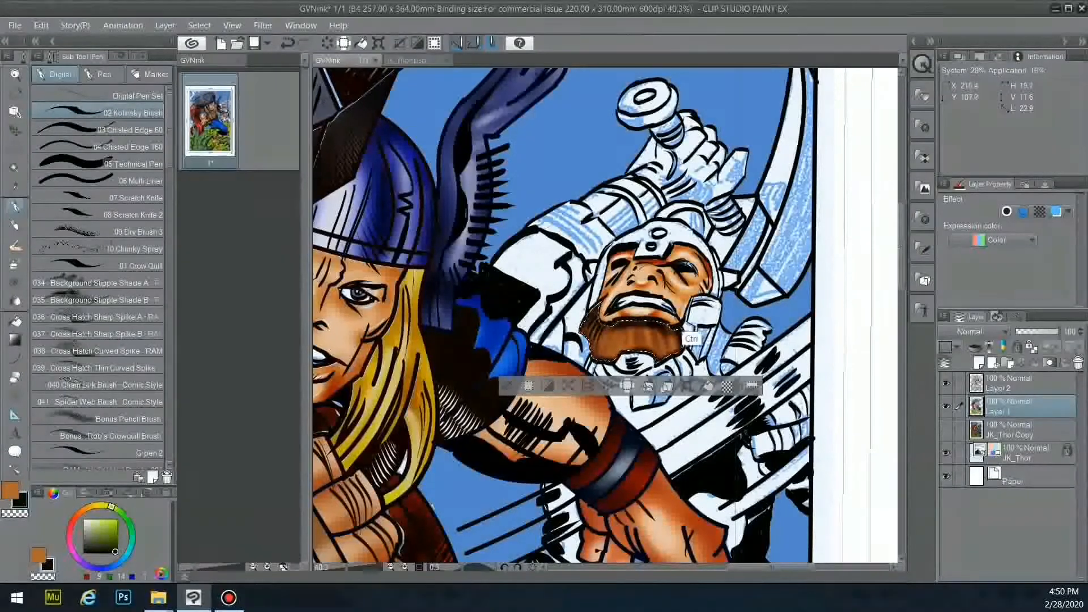
{"action": "left_click", "coordinate": [1014, 384]}
{"action": "left_click", "coordinate": [946, 407]}
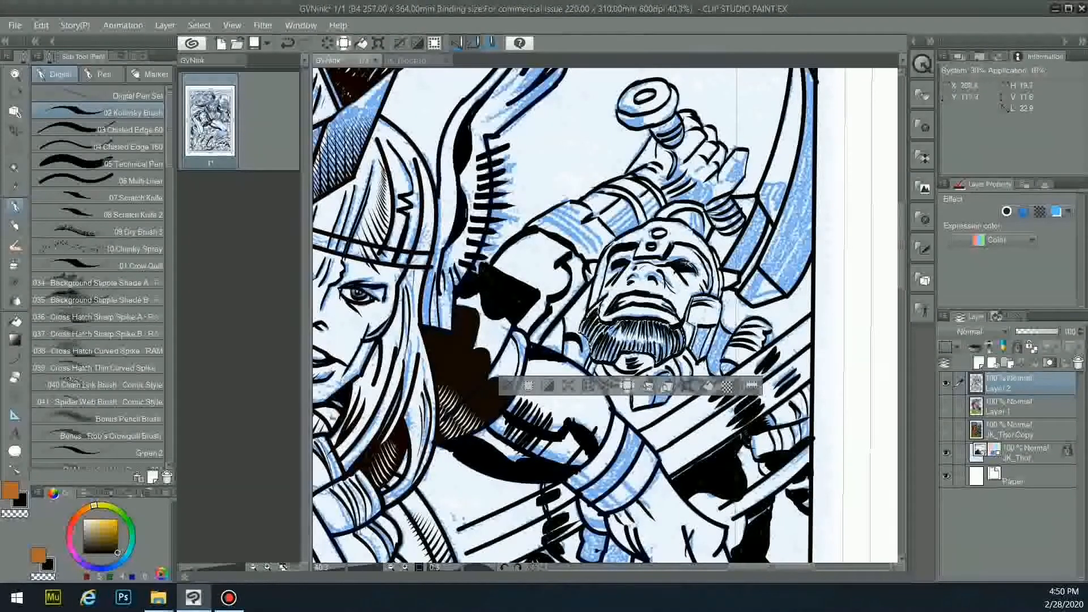
{"action": "left_click", "coordinate": [946, 407]}
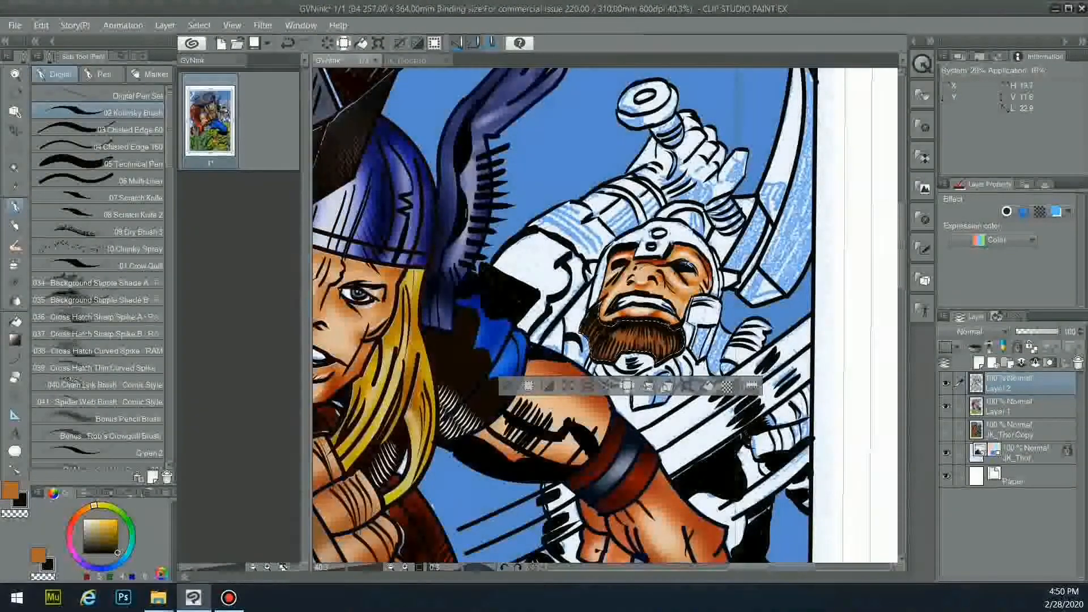
{"action": "key", "text": "ctrl+d"}
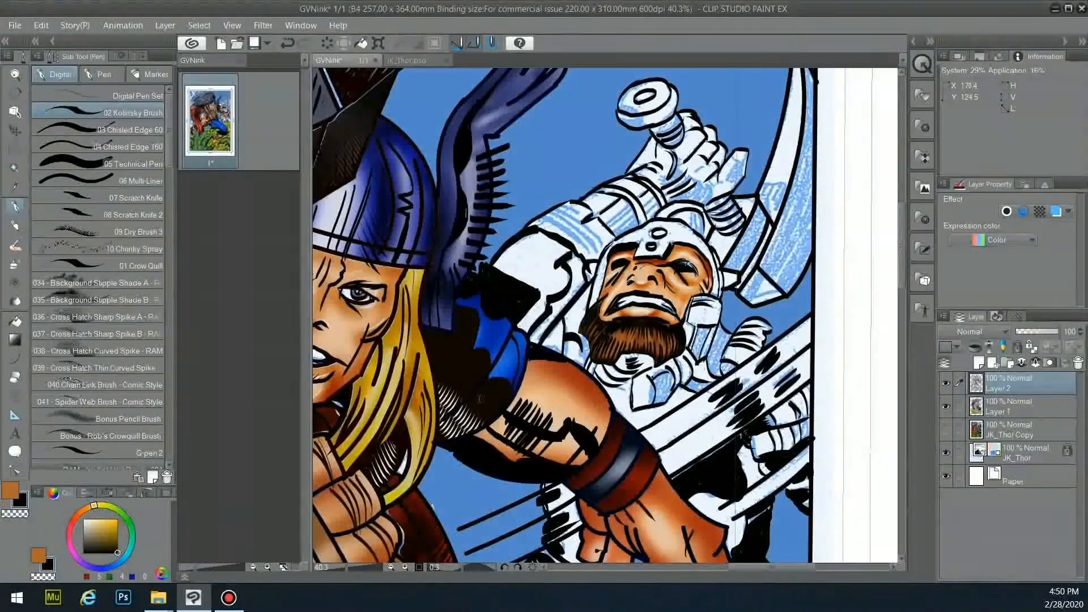
{"action": "key", "text": "ctrl+minus"}
- Auto-select the white armour plates on the figure's body and around the hand
{"action": "key", "text": "w"}
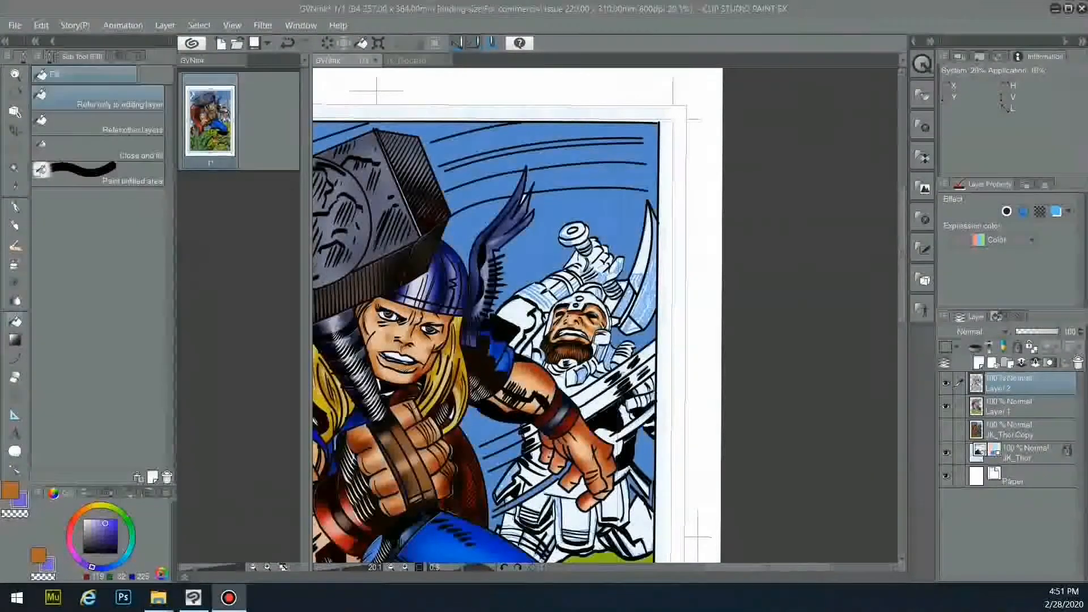
{"action": "left_click", "coordinate": [517, 312]}
{"action": "left_click", "coordinate": [527, 347], "text": "shift"}
{"action": "left_click", "coordinate": [537, 356], "text": "shift"}
{"action": "left_click", "coordinate": [539, 432], "text": "shift"}
{"action": "left_click", "coordinate": [614, 448], "text": "shift"}
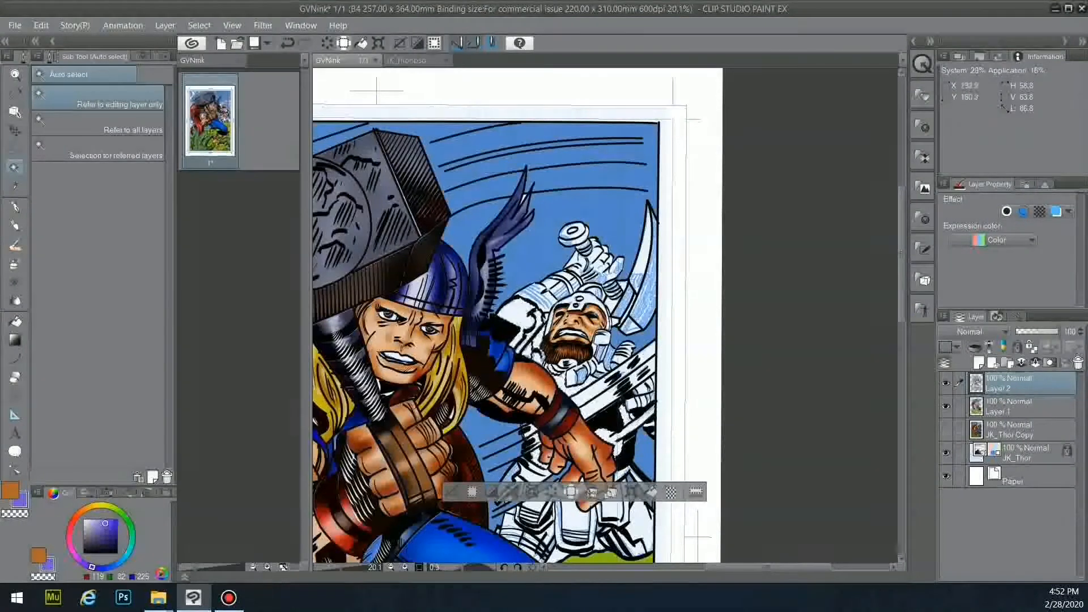
- Reselect white armour areas near the bottom, beneath the tassets, the shoulder and another plate
{"action": "left_click", "coordinate": [513, 527]}
{"action": "left_click", "coordinate": [545, 527], "text": "shift"}
{"action": "left_click", "coordinate": [633, 528], "text": "shift"}
{"action": "scroll", "coordinate": [652, 554], "scroll_direction": "down", "scroll_amount": 3}
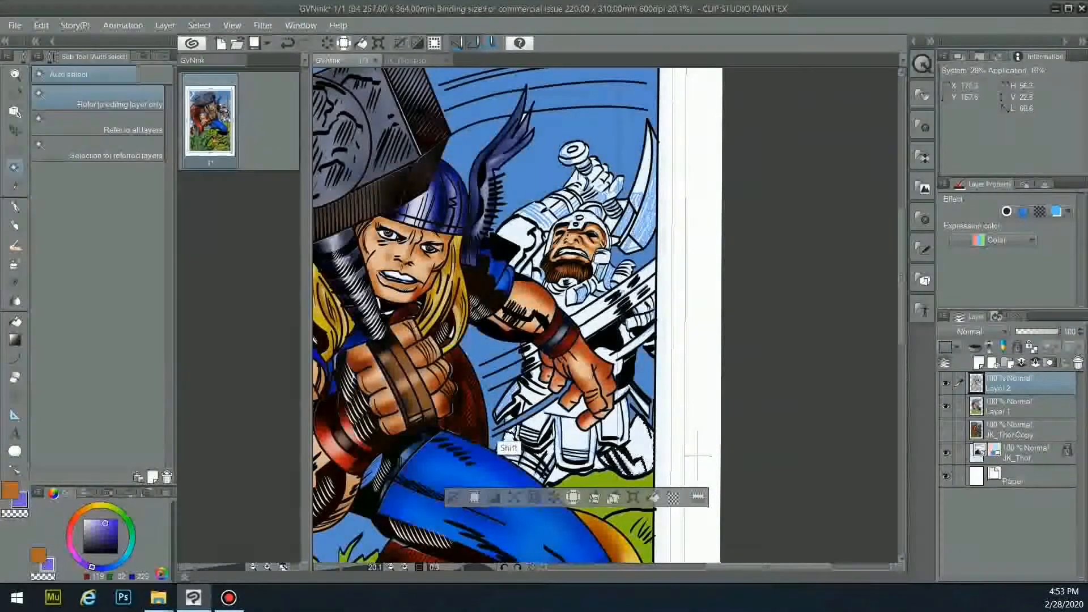
{"action": "left_click", "coordinate": [554, 477], "text": "shift"}
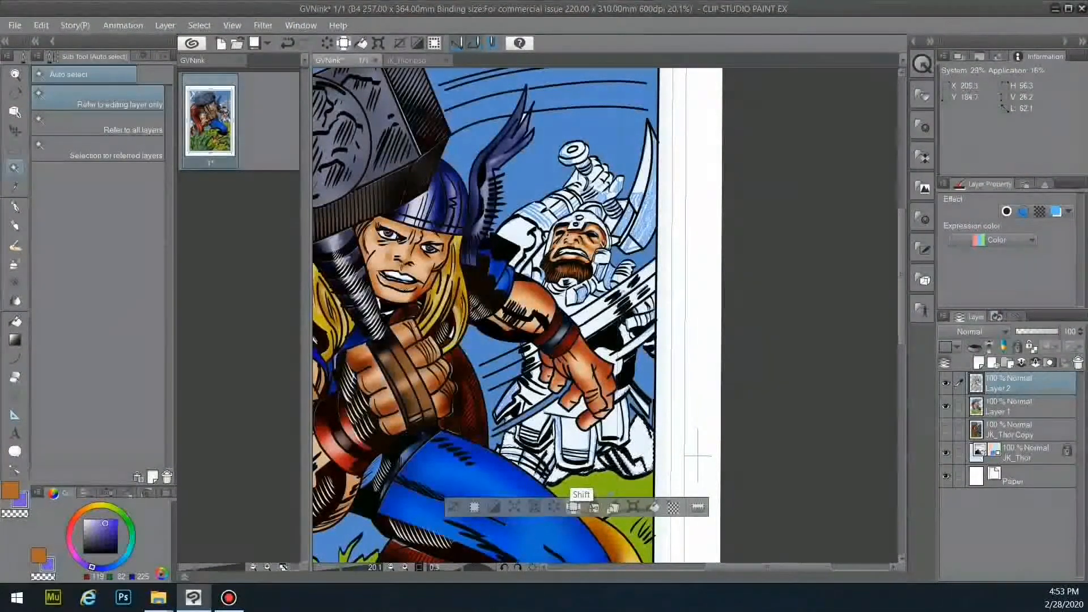
{"action": "left_click", "coordinate": [526, 292], "text": "shift"}
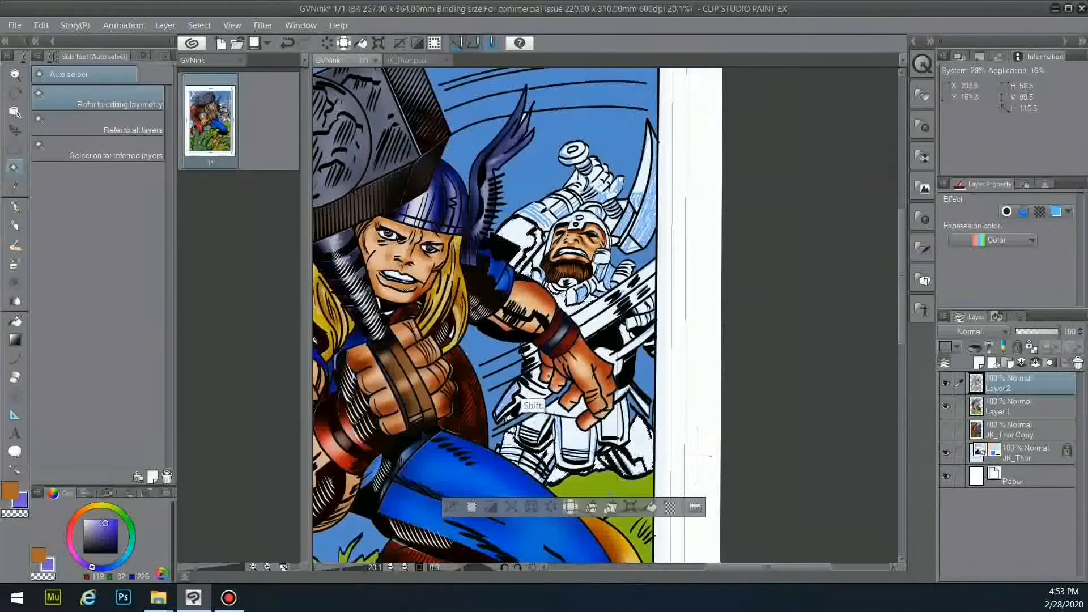
{"action": "left_click", "coordinate": [630, 382], "text": "shift"}
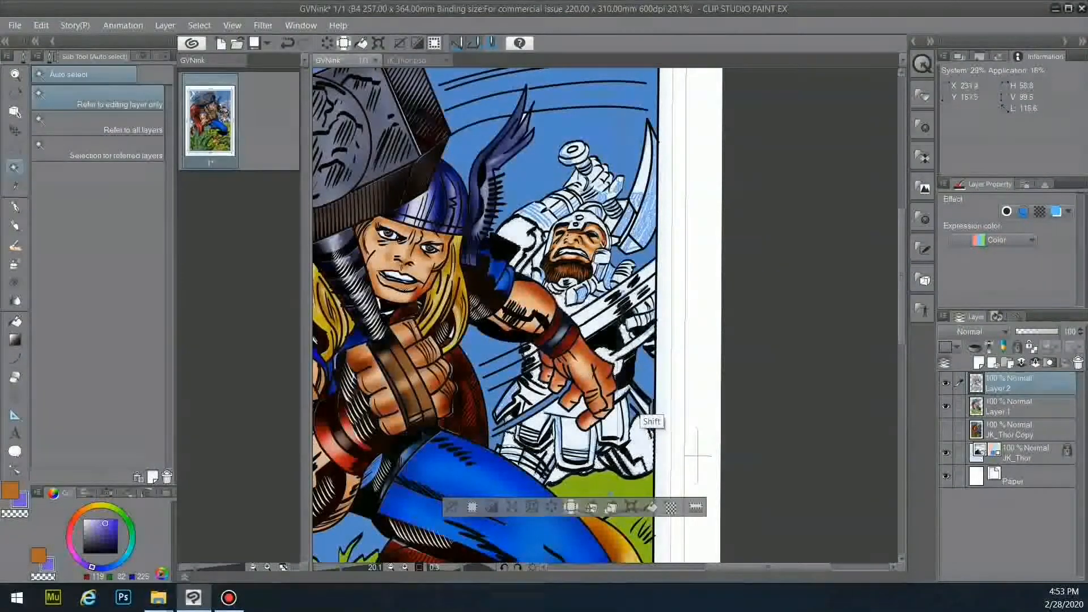
- Fill the shoulder armour strip and chest below the collar purple on Layer 1
{"action": "key", "text": "g"}
{"action": "left_click", "coordinate": [1014, 407]}
{"action": "left_click", "coordinate": [528, 265]}
{"action": "left_click", "coordinate": [575, 307]}
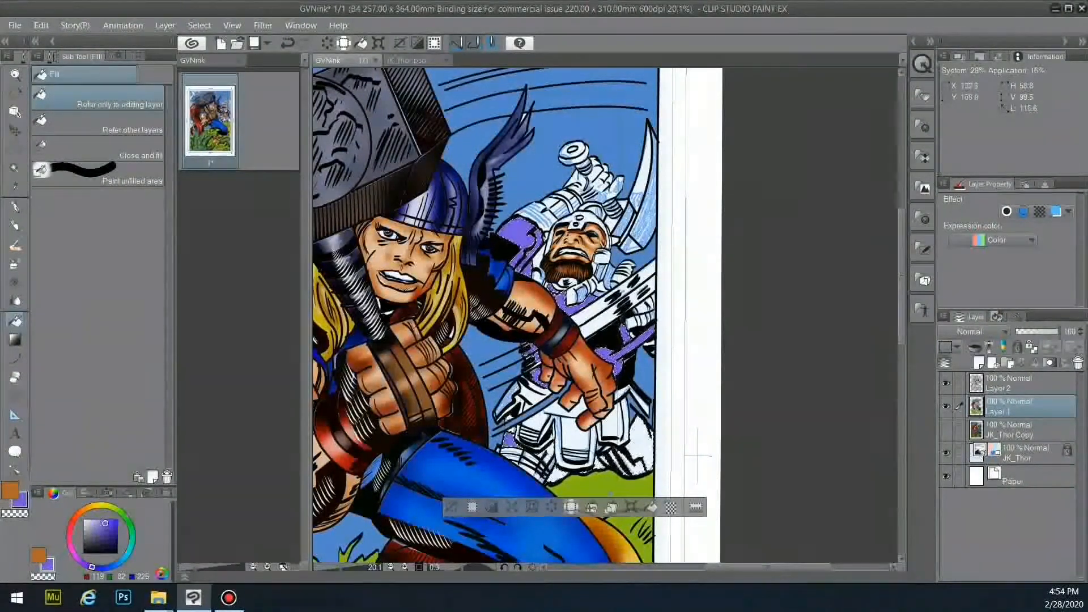
- Fill the lower-right cloth purple and set a size-80 Highlight airbrush in pale lavender
{"action": "left_click", "coordinate": [643, 443]}
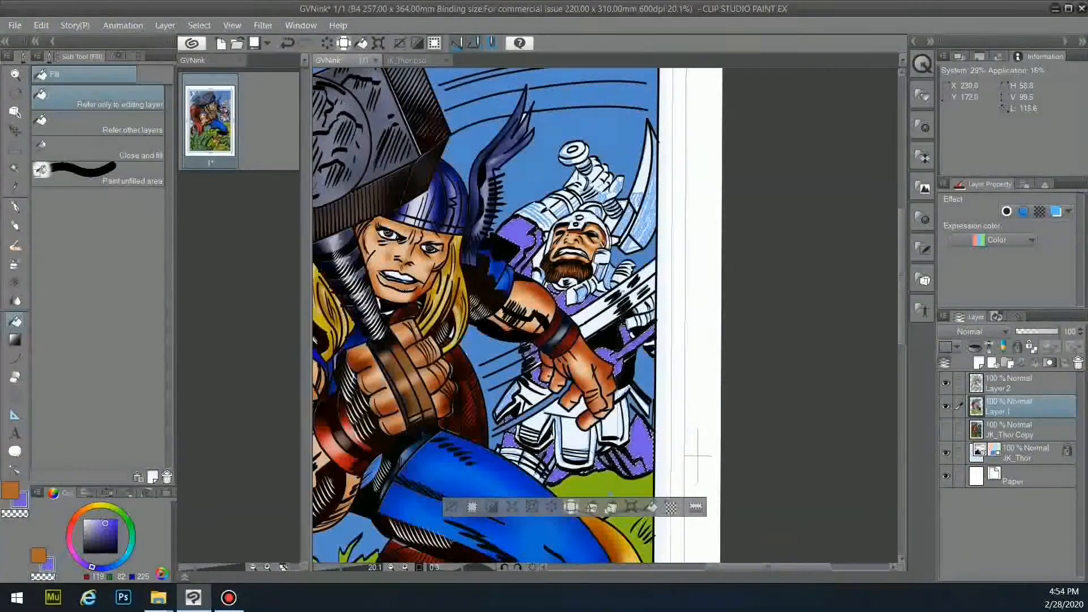
{"action": "left_click", "coordinate": [15, 264]}
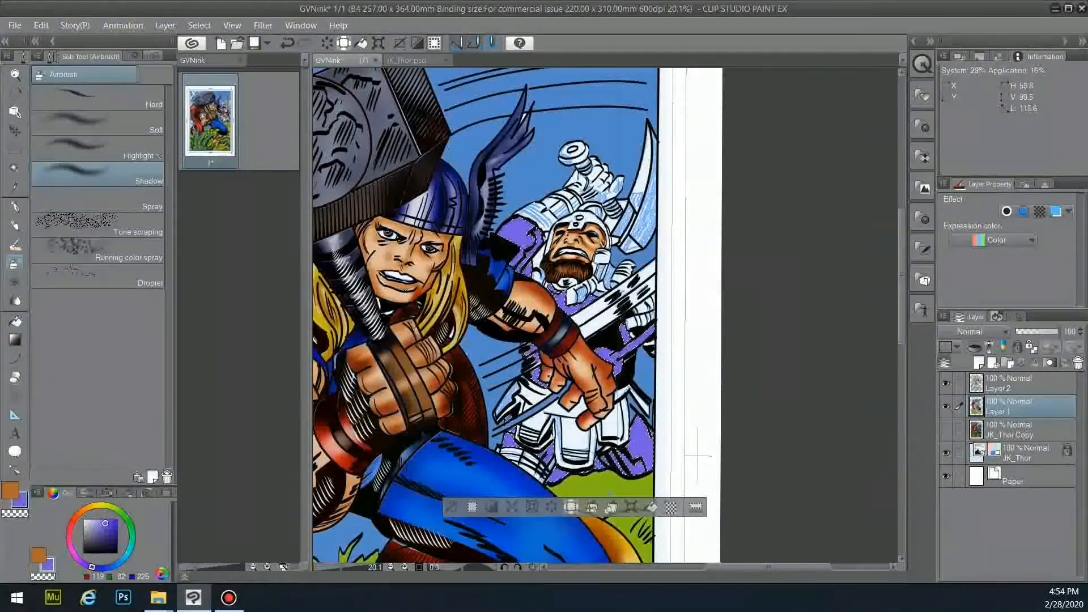
{"action": "left_click", "coordinate": [152, 55]}
{"action": "left_click", "coordinate": [89, 175]}
{"action": "left_click", "coordinate": [133, 173]}
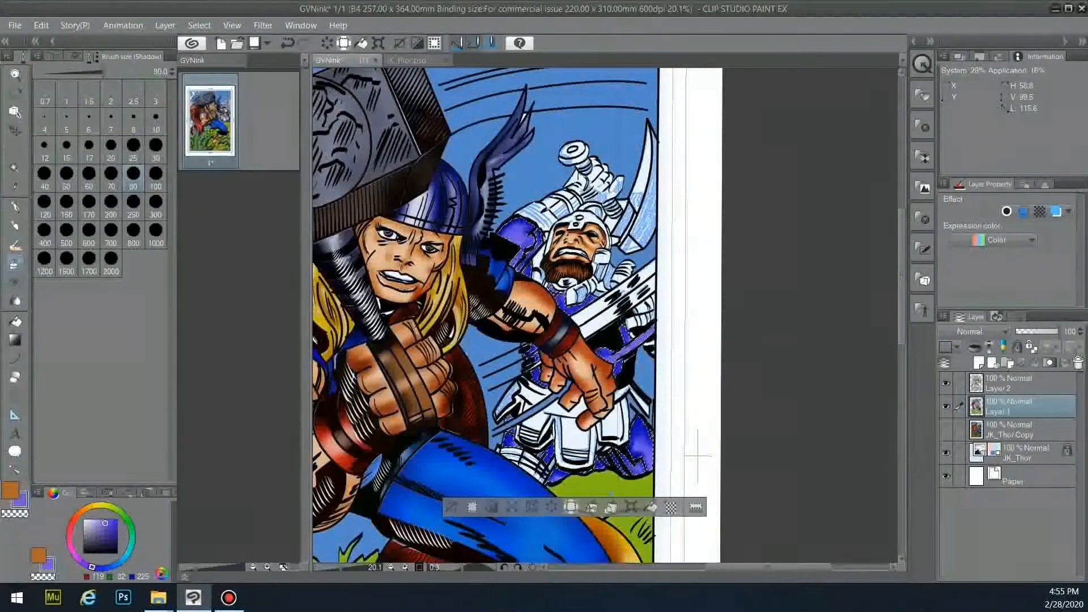
{"action": "left_click", "coordinate": [51, 57]}
{"action": "left_click", "coordinate": [97, 149]}
{"action": "left_click", "coordinate": [90, 524]}
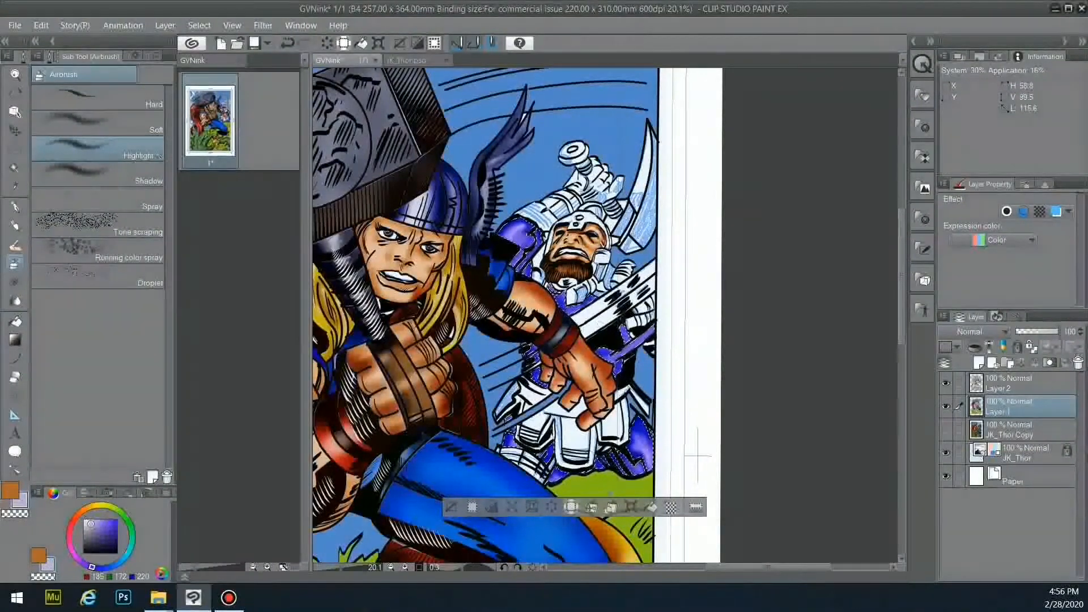
- Deselect and return to Layer 2 with the Pen in near-black
{"action": "key", "text": "ctrl+d"}
{"action": "key", "text": "alt+bracketright"}
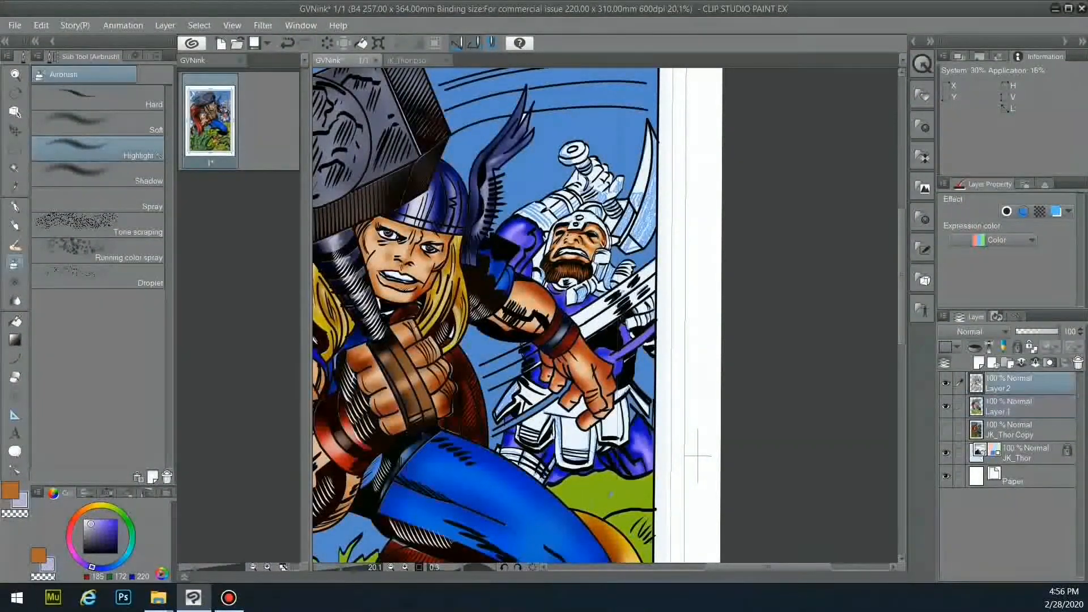
{"action": "key", "text": "p"}
{"action": "key", "text": "x"}
{"action": "left_click", "coordinate": [115, 551]}
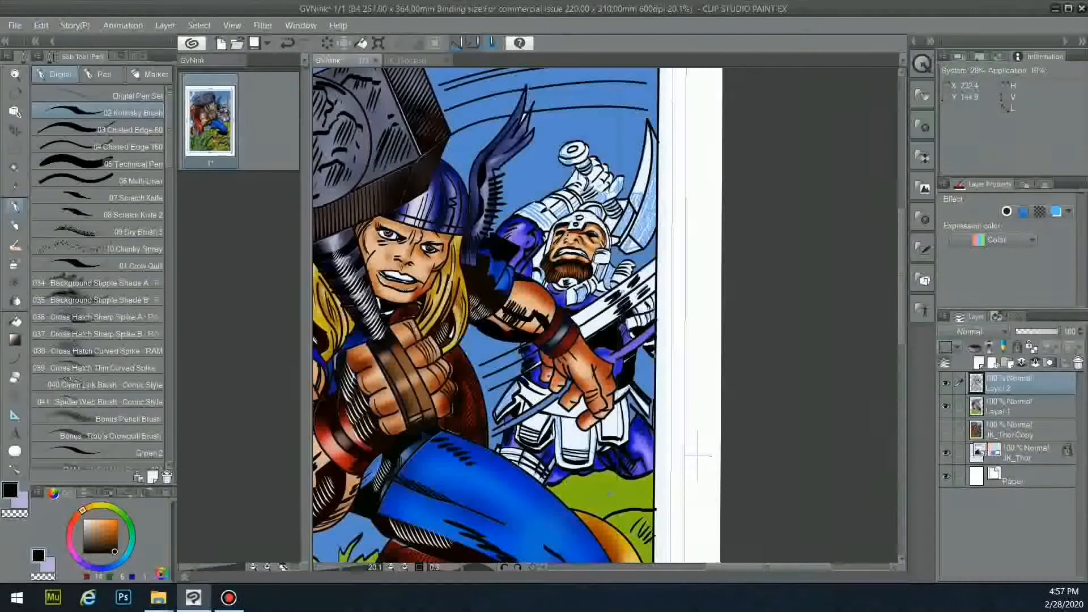
- Draw five black grass blades on the green hill
{"action": "left_click_drag", "start_coordinate": [602, 503], "coordinate": [610, 488]}
{"action": "left_click_drag", "start_coordinate": [606, 503], "coordinate": [624, 490]}
{"action": "mouse_move", "coordinate": [599, 503]}
{"action": "left_mouse_down"}
{"action": "mouse_move", "coordinate": [601, 485]}
{"action": "mouse_move", "coordinate": [630, 494]}
{"action": "left_mouse_up"}
{"action": "mouse_move", "coordinate": [623, 502]}
{"action": "left_mouse_down"}
{"action": "mouse_move", "coordinate": [645, 497]}
{"action": "mouse_move", "coordinate": [588, 488]}
{"action": "left_mouse_up"}
{"action": "left_click_drag", "start_coordinate": [583, 502], "coordinate": [580, 488]}
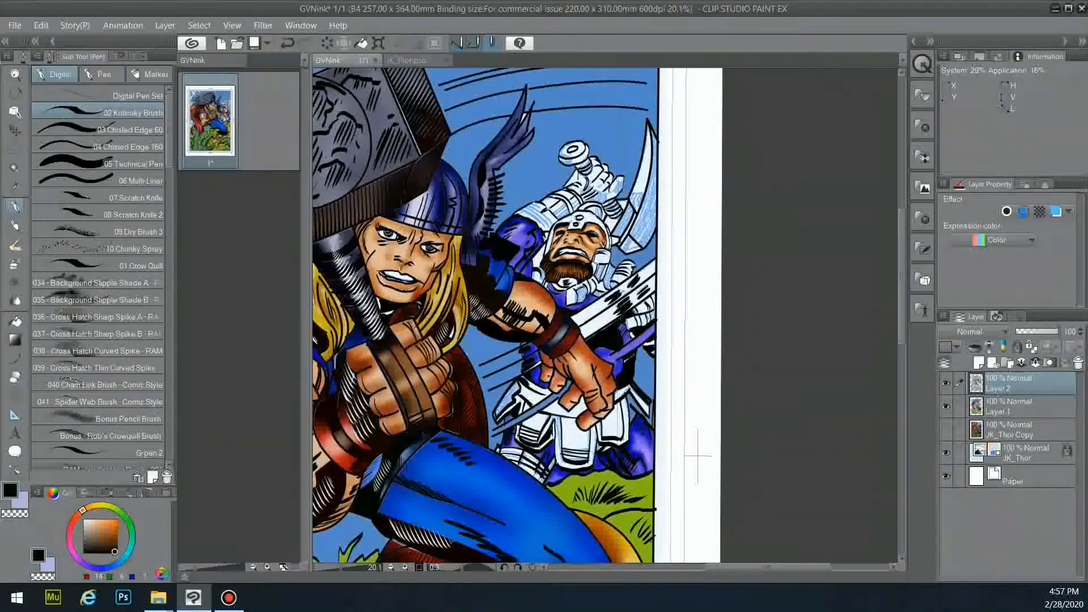
- Auto-select the white belt plates and fill them lavender on Layer 1
{"action": "key", "text": "w"}
{"action": "left_click", "coordinate": [697, 455]}
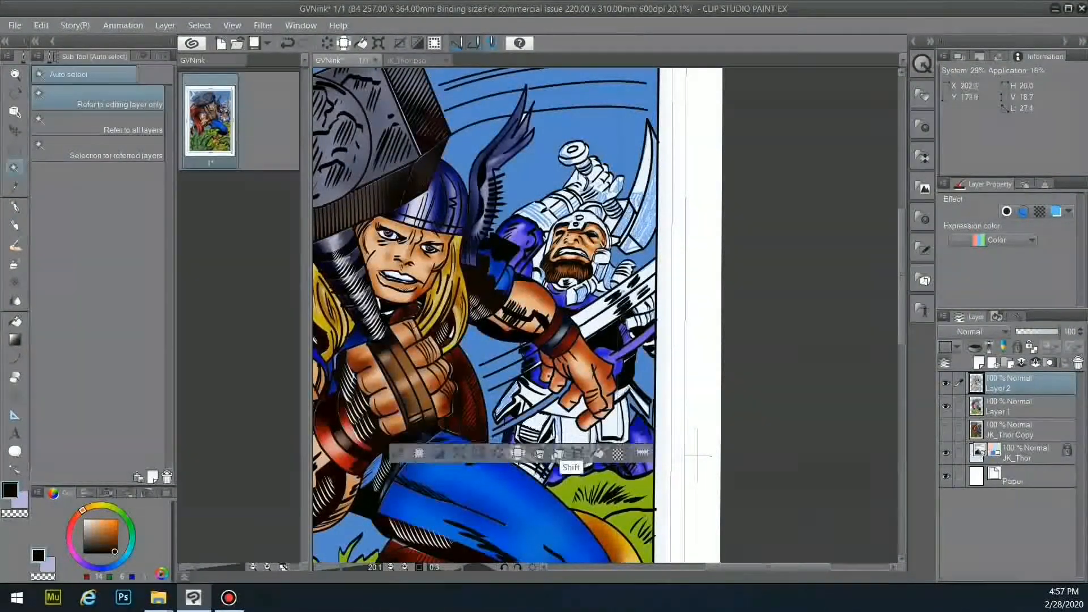
{"action": "left_click", "coordinate": [575, 443], "text": "shift"}
{"action": "left_click", "coordinate": [619, 406], "text": "shift"}
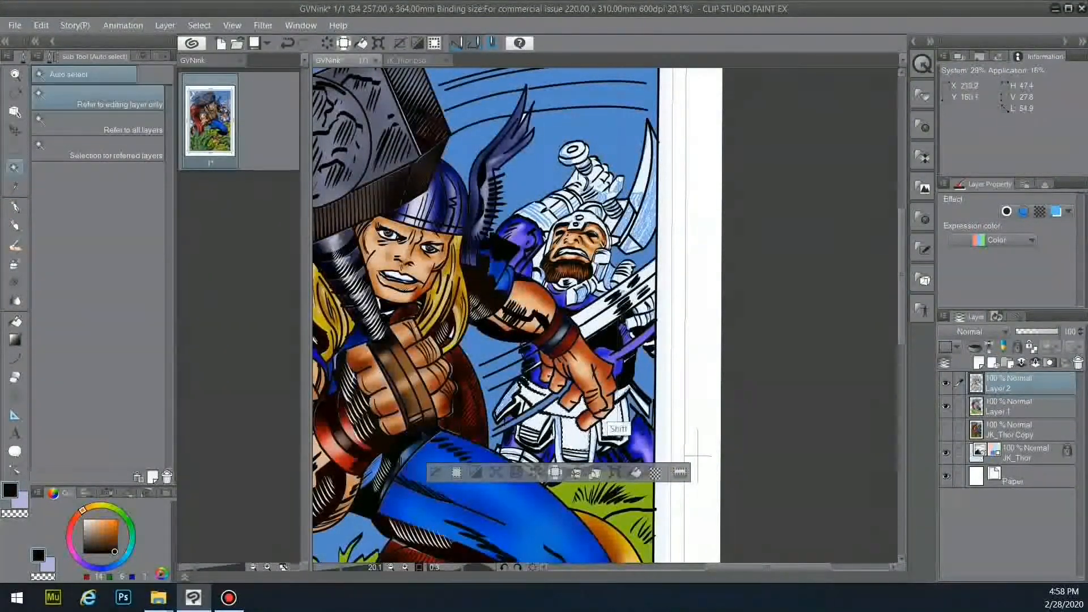
{"action": "left_click", "coordinate": [610, 423], "text": "shift"}
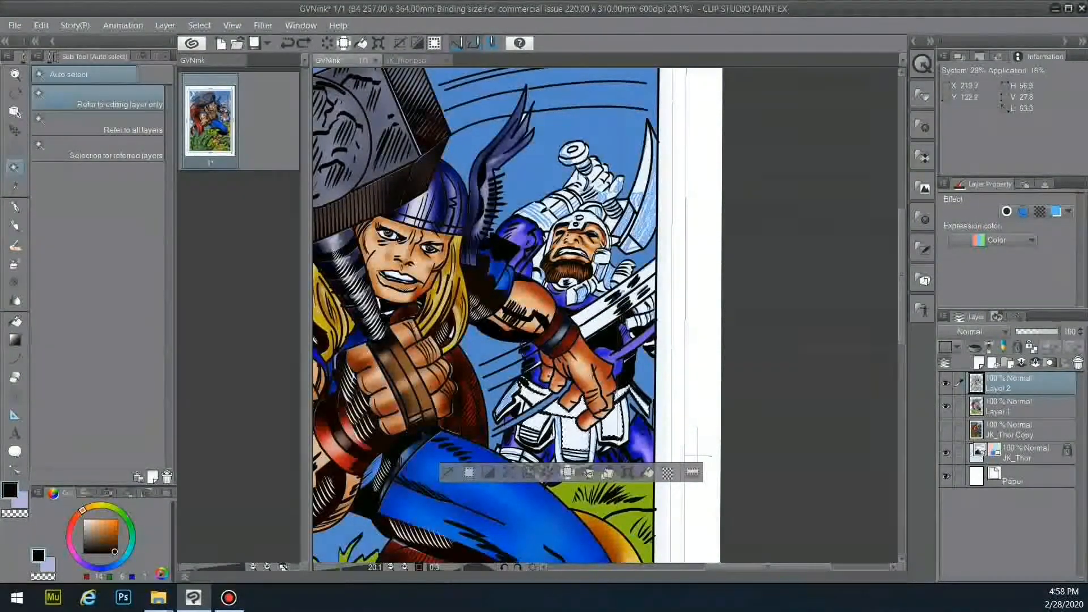
{"action": "left_click", "coordinate": [1015, 406]}
{"action": "left_click", "coordinate": [21, 501]}
{"action": "left_click", "coordinate": [16, 322]}
{"action": "left_click", "coordinate": [577, 432]}
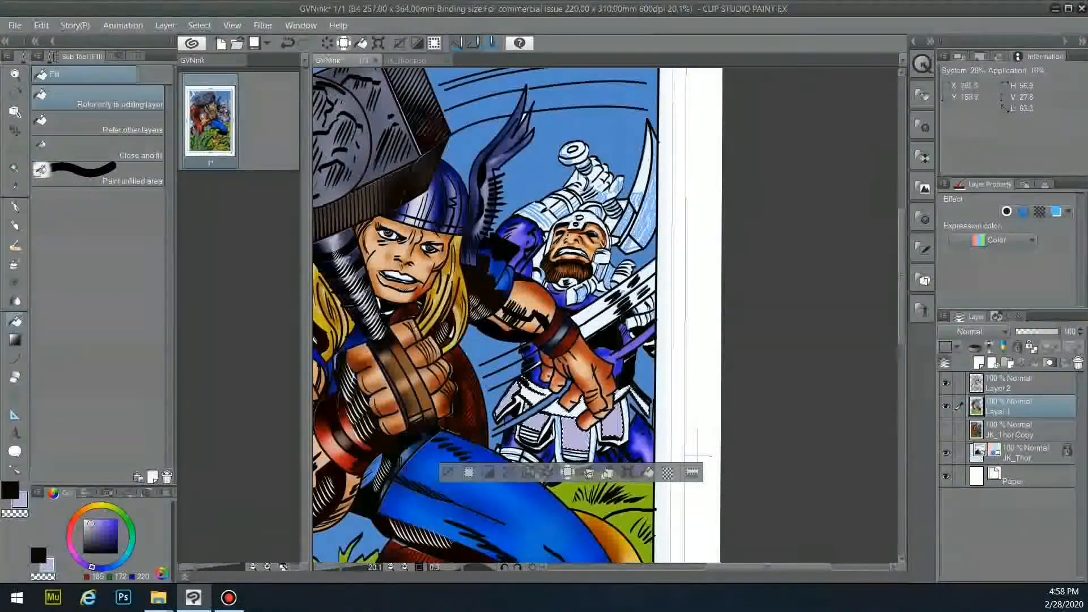
- Shade the left belt panels and lower belt edge darker purple with the Shadow airbrush
{"action": "left_click", "coordinate": [16, 263]}
{"action": "left_click", "coordinate": [98, 174]}
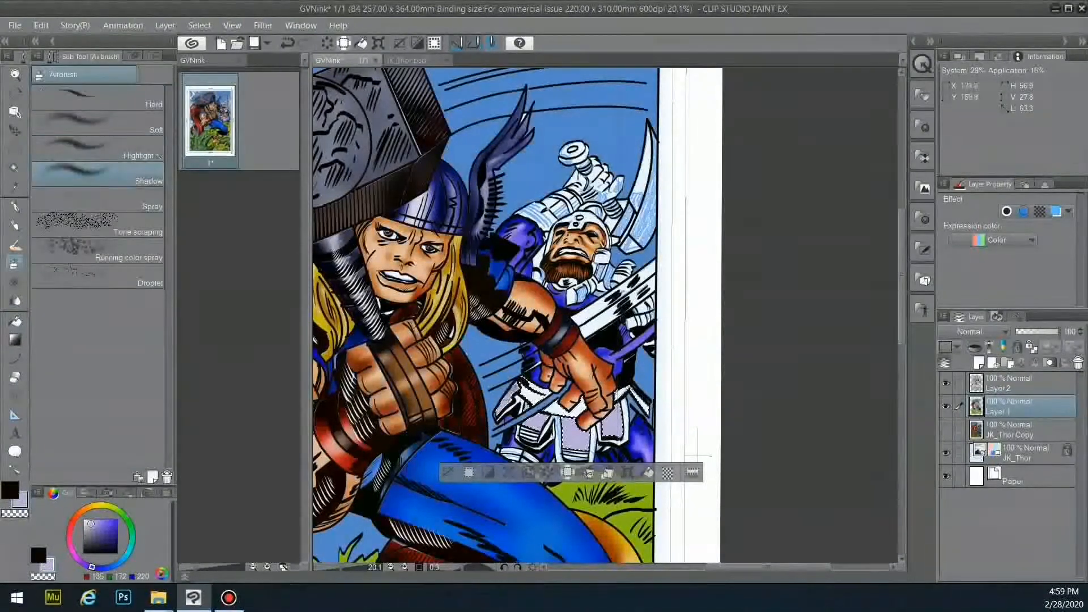
{"action": "mouse_move", "coordinate": [515, 396]}
{"action": "left_mouse_down"}
{"action": "mouse_move", "coordinate": [543, 420]}
{"action": "mouse_move", "coordinate": [614, 435]}
{"action": "mouse_move", "coordinate": [570, 445]}
{"action": "mouse_move", "coordinate": [588, 431]}
{"action": "left_mouse_up"}
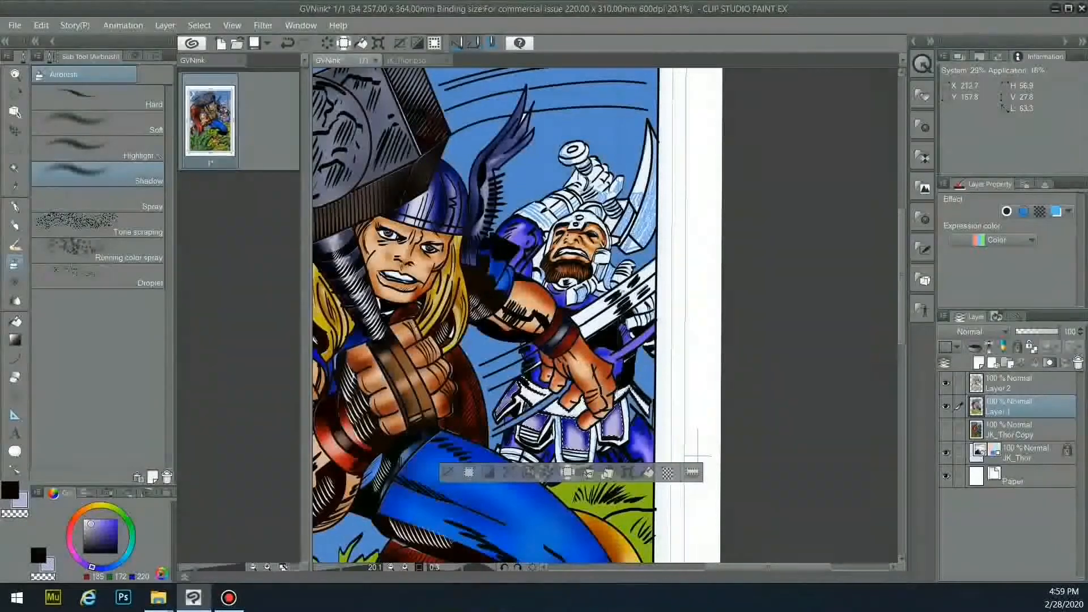
{"action": "key", "text": "g"}
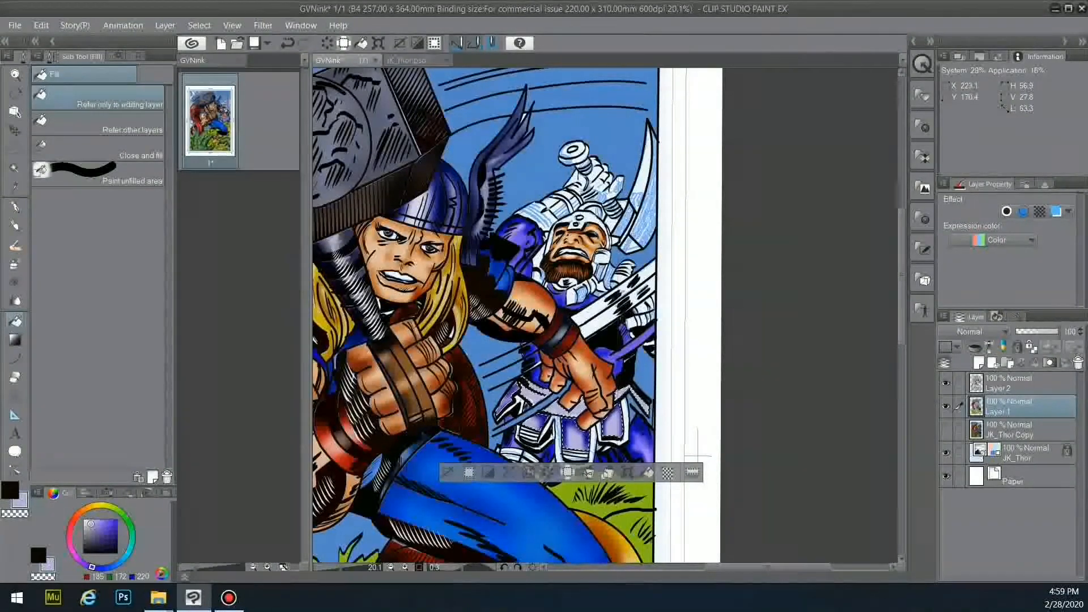
{"action": "key", "text": "b"}
{"action": "left_click_drag", "start_coordinate": [528, 404], "coordinate": [570, 421]}
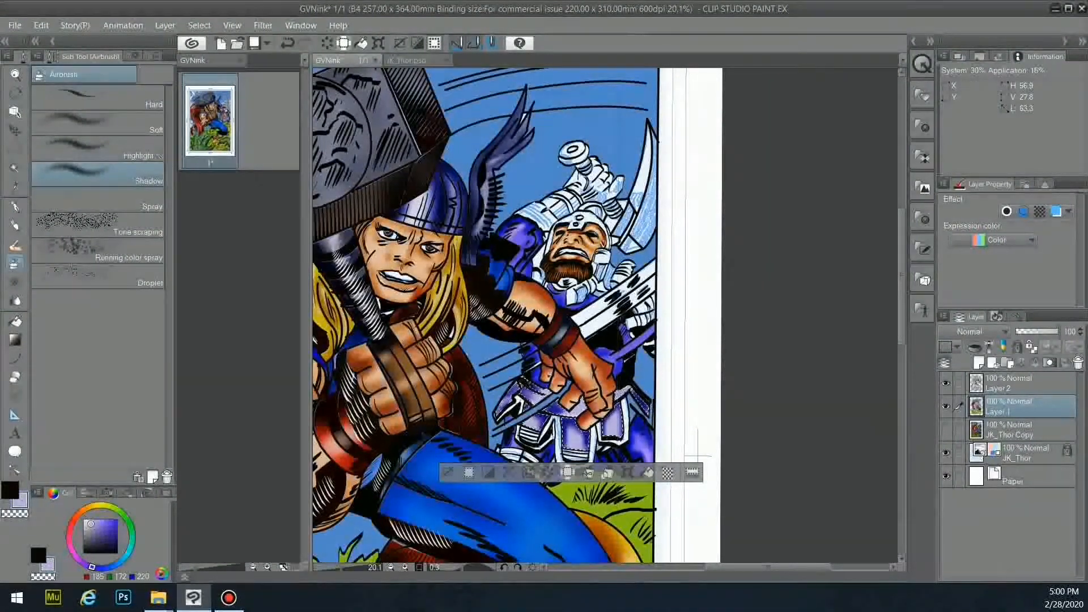
- Switch to the Highlight airbrush on Layer 1 and clear the belt selection
{"action": "key", "text": "w"}
{"action": "key", "text": "alt+]"}
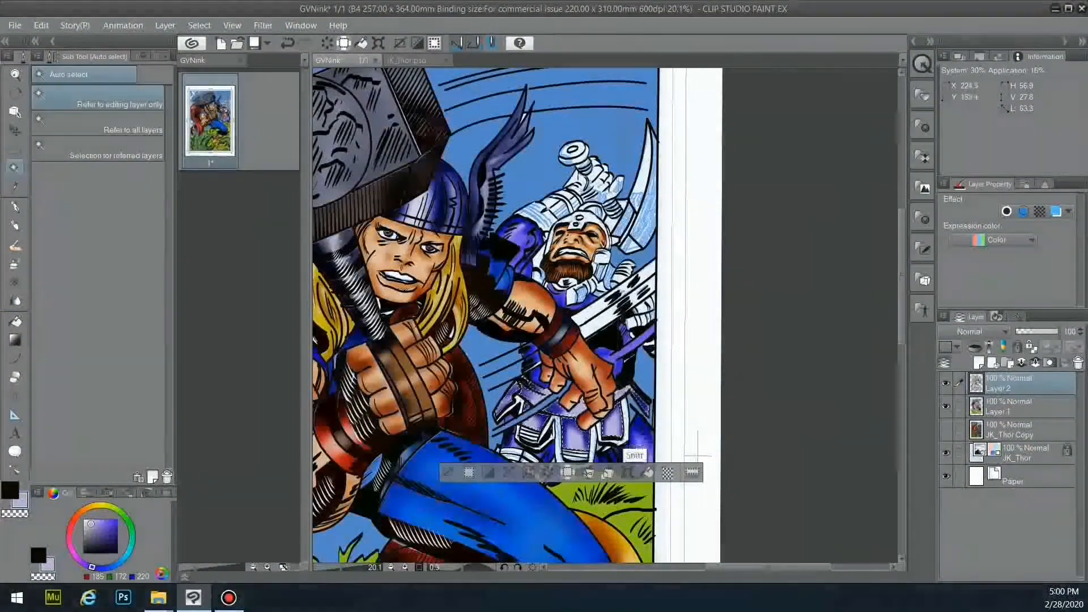
{"action": "key", "text": "g"}
{"action": "key", "text": "alt+["}
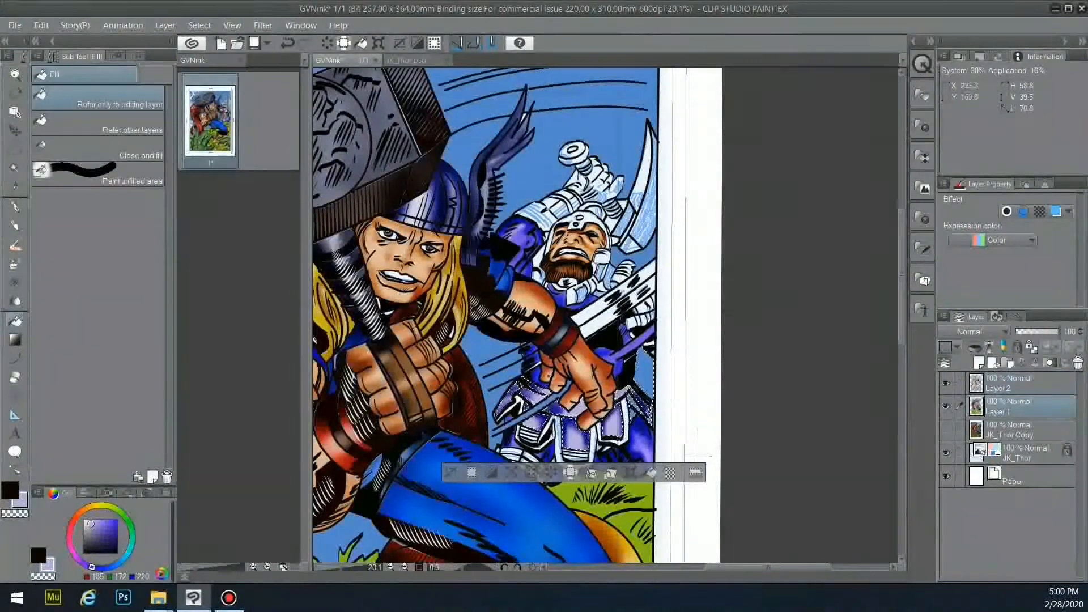
{"action": "key", "text": "b"}
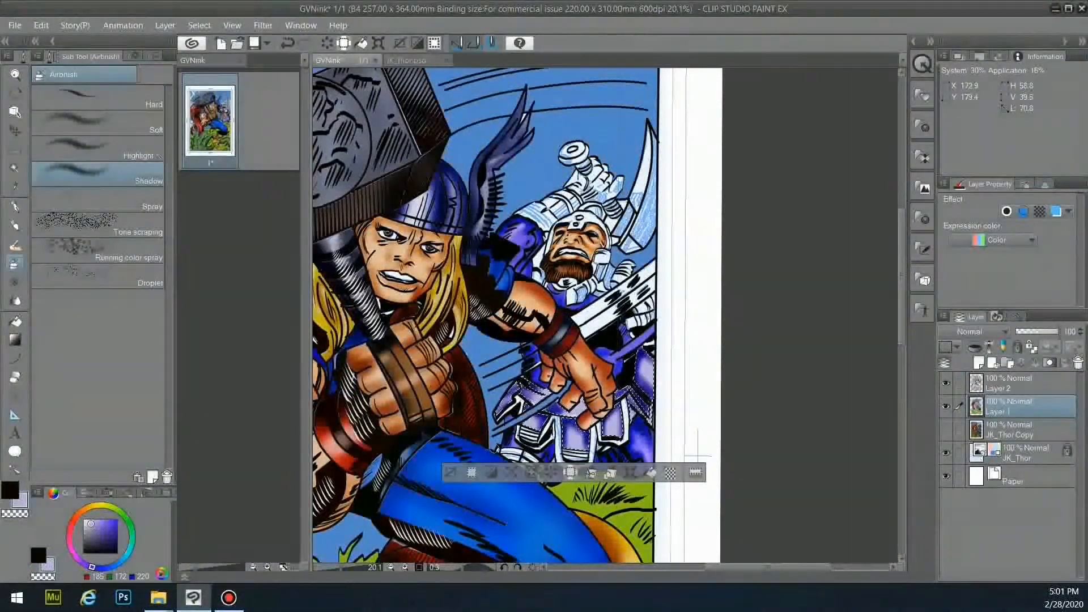
{"action": "key", "text": "comma"}
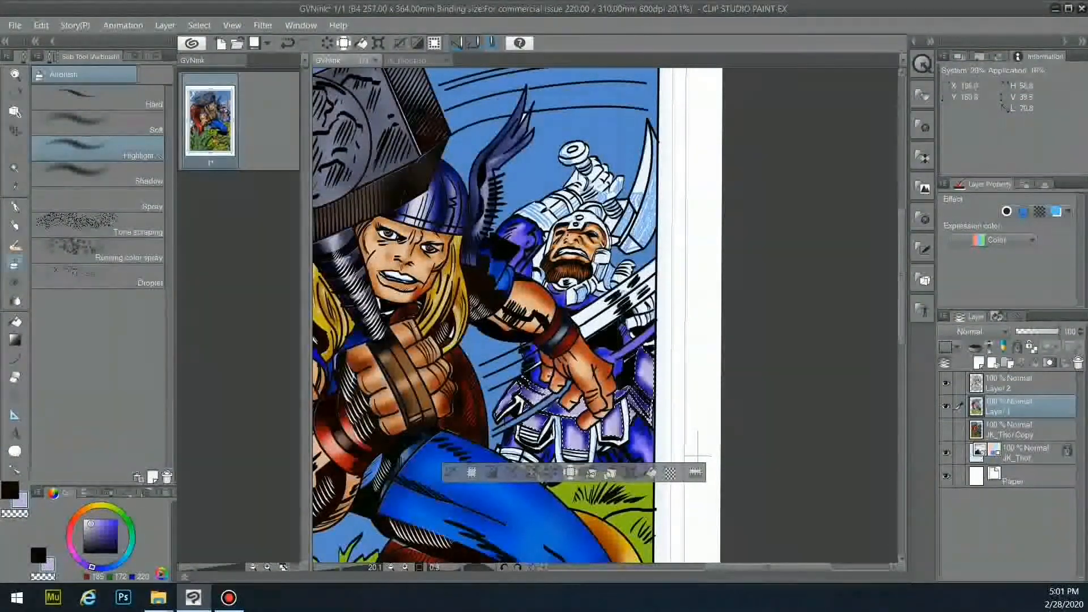
{"action": "key", "text": "ctrl+d"}
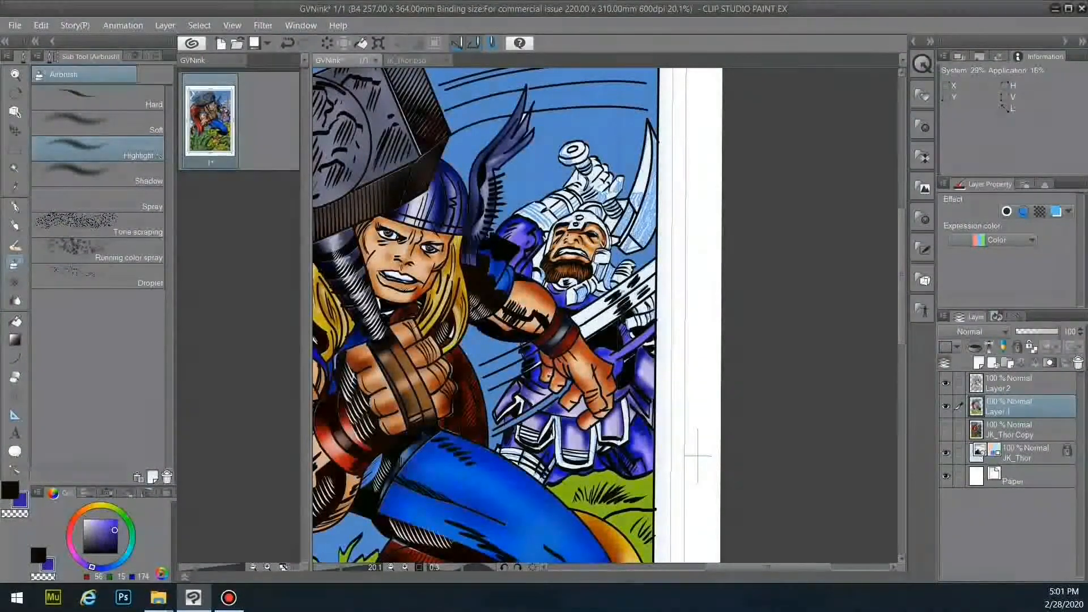
- On Layer 2, select the white boot cuff and the white trim above it
{"action": "key", "text": "w"}
{"action": "left_click", "coordinate": [1020, 384]}
{"action": "left_click", "coordinate": [518, 459], "text": "shift"}
{"action": "left_click", "coordinate": [527, 464], "text": "shift"}
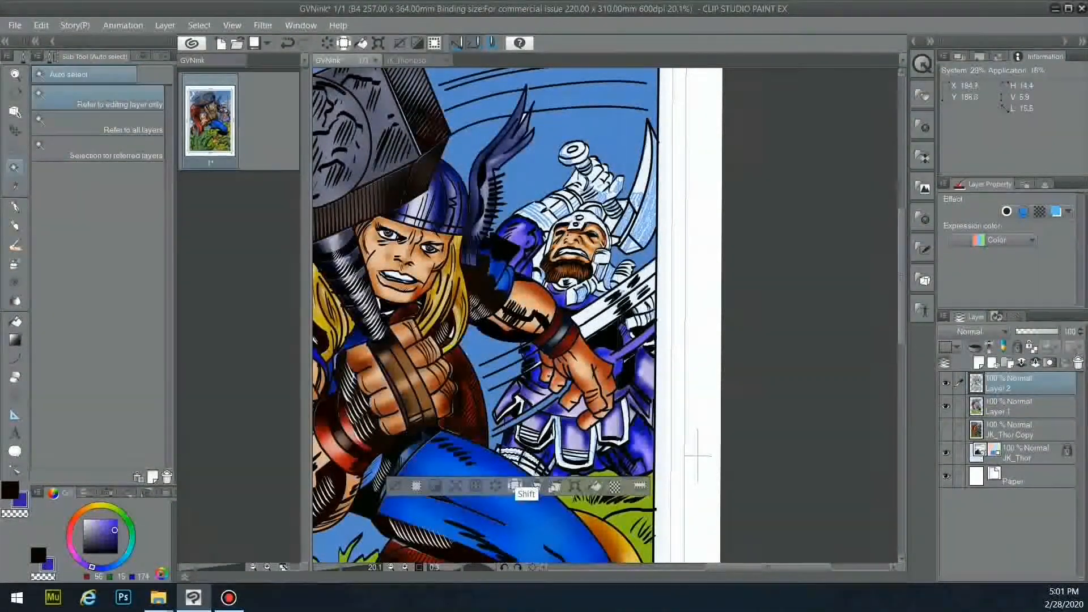
{"action": "left_click", "coordinate": [535, 474], "text": "shift"}
{"action": "left_click", "coordinate": [500, 454], "text": "shift"}
{"action": "left_click", "coordinate": [515, 407], "text": "shift"}
{"action": "left_click", "coordinate": [514, 436], "text": "shift"}
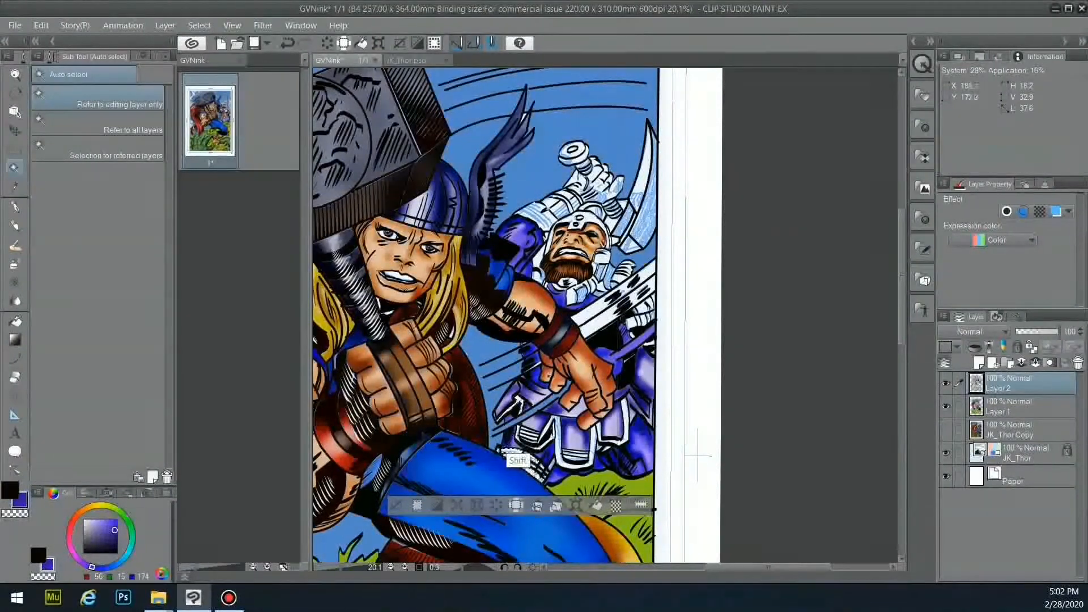
- Add the white skirt trims to the selection, undoing a stray pick, and ready the Fill on Layer 1
{"action": "left_click", "coordinate": [548, 437], "text": "shift"}
{"action": "left_click", "coordinate": [592, 453], "text": "shift"}
{"action": "left_click", "coordinate": [605, 440], "text": "shift"}
{"action": "left_click", "coordinate": [625, 434], "text": "shift"}
{"action": "left_click", "coordinate": [529, 447], "text": "shift"}
{"action": "key", "text": "ctrl+z"}
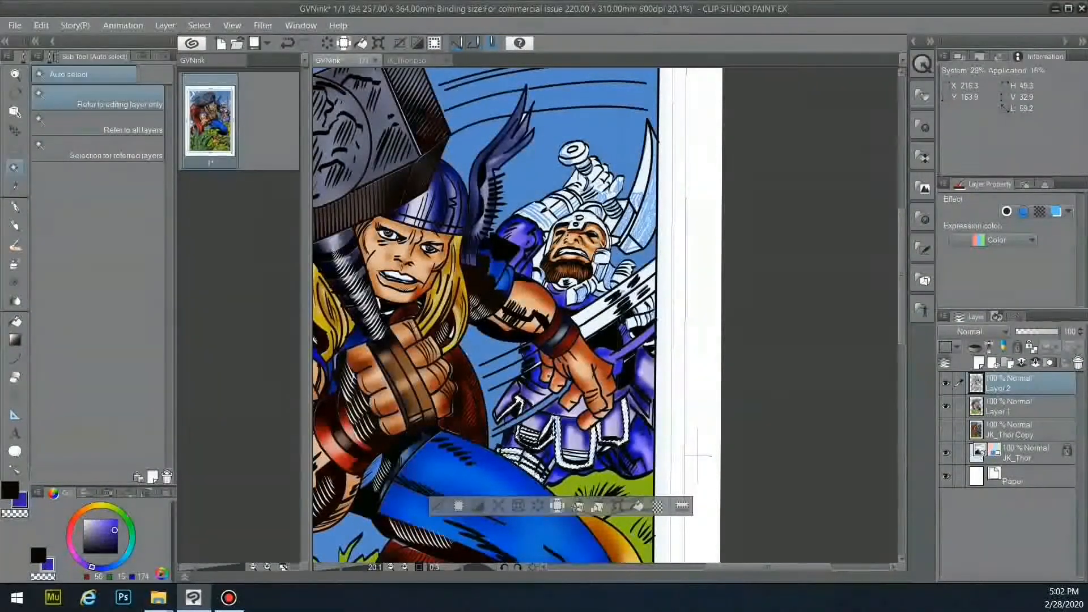
{"action": "key", "text": "g"}
{"action": "key", "text": "alt+["}
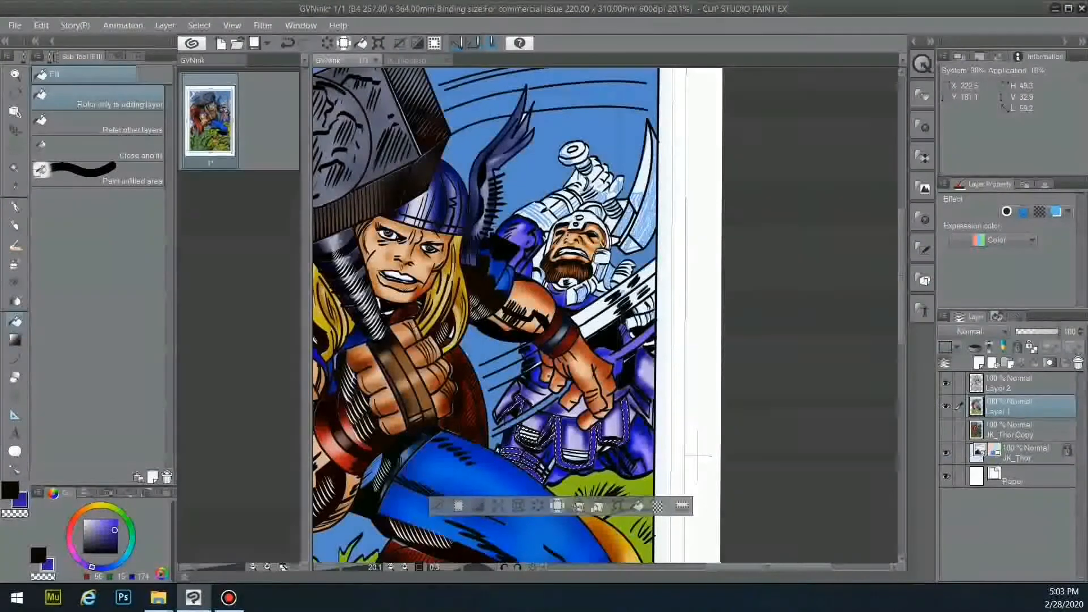
{"action": "left_click", "coordinate": [103, 567]}
{"action": "left_click", "coordinate": [112, 525]}
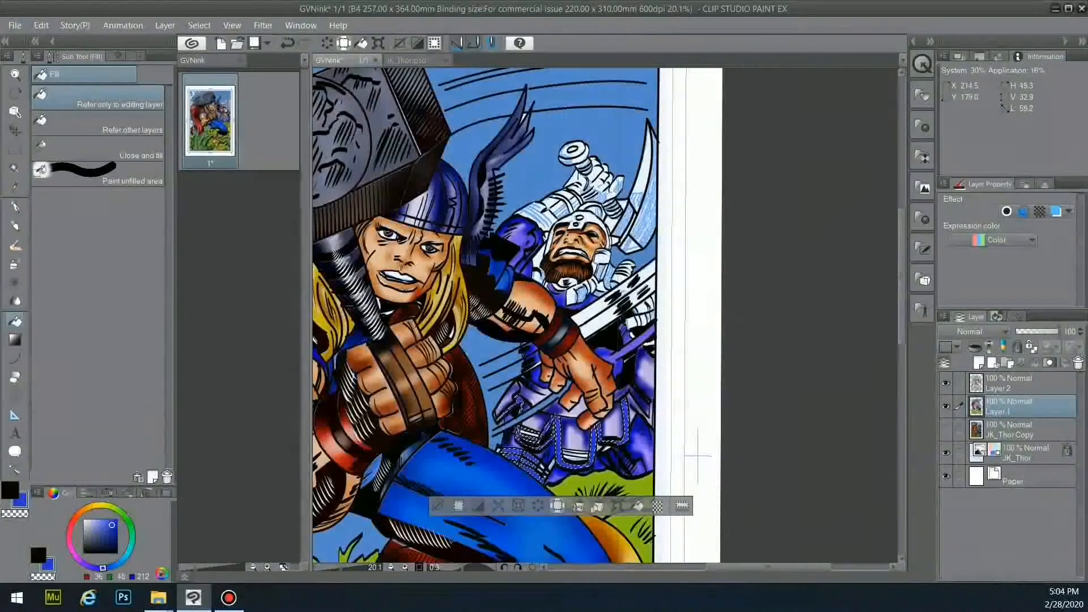
{"action": "left_click", "coordinate": [1015, 384]}
{"action": "key", "text": "w"}
{"action": "left_click", "coordinate": [584, 451], "text": "shift"}
{"action": "key", "text": "ctrl+z"}
{"action": "left_click", "coordinate": [575, 453], "text": "shift"}
{"action": "key", "text": "ctrl+z"}
{"action": "left_click", "coordinate": [578, 453], "text": "shift"}
{"action": "key", "text": "g"}
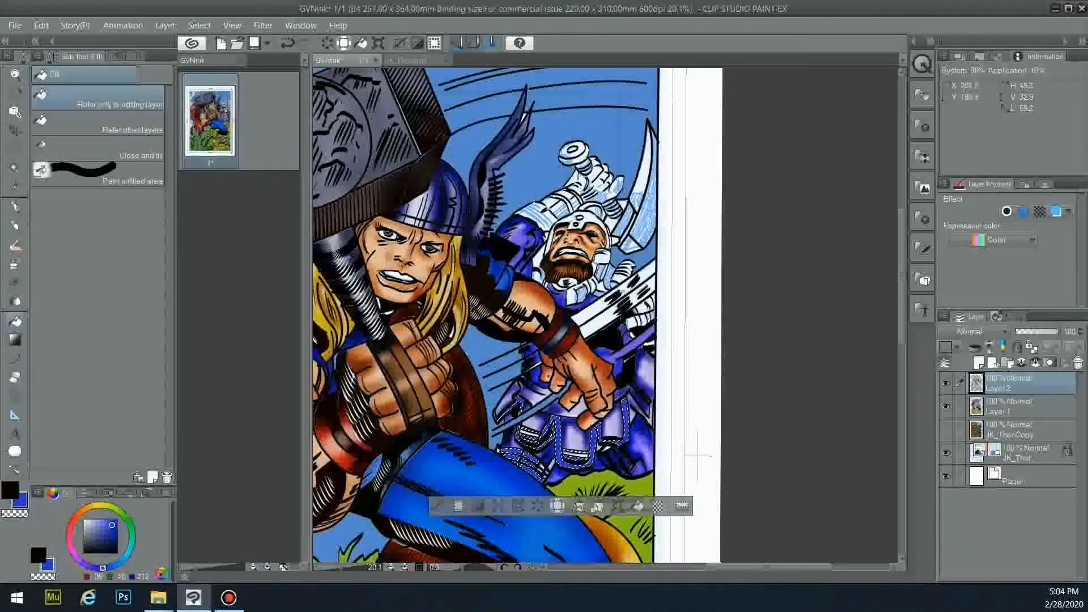
{"action": "key", "text": "b"}
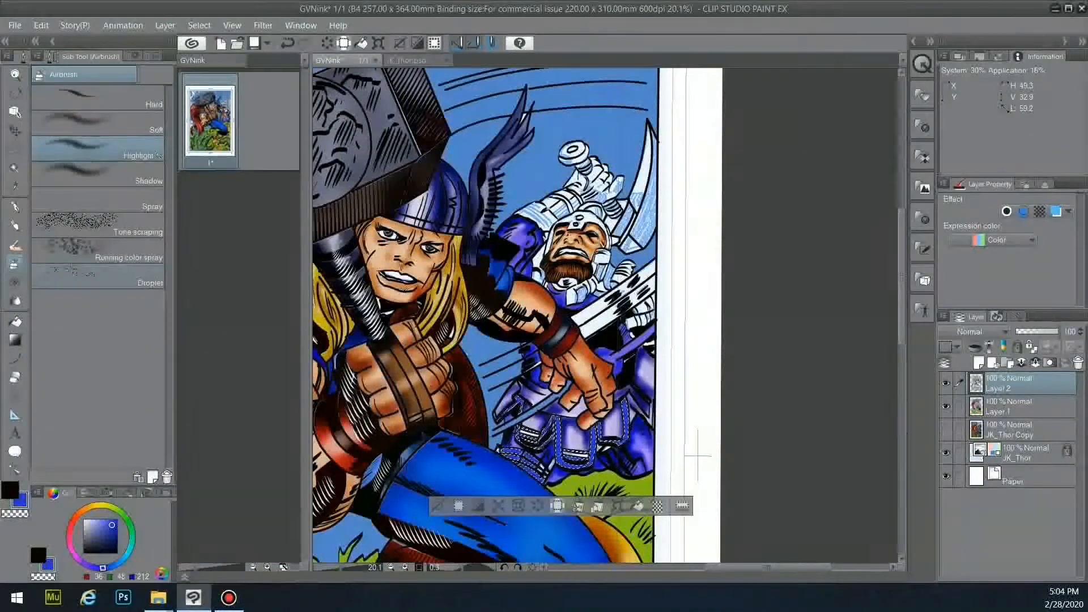
{"action": "key", "text": "period"}
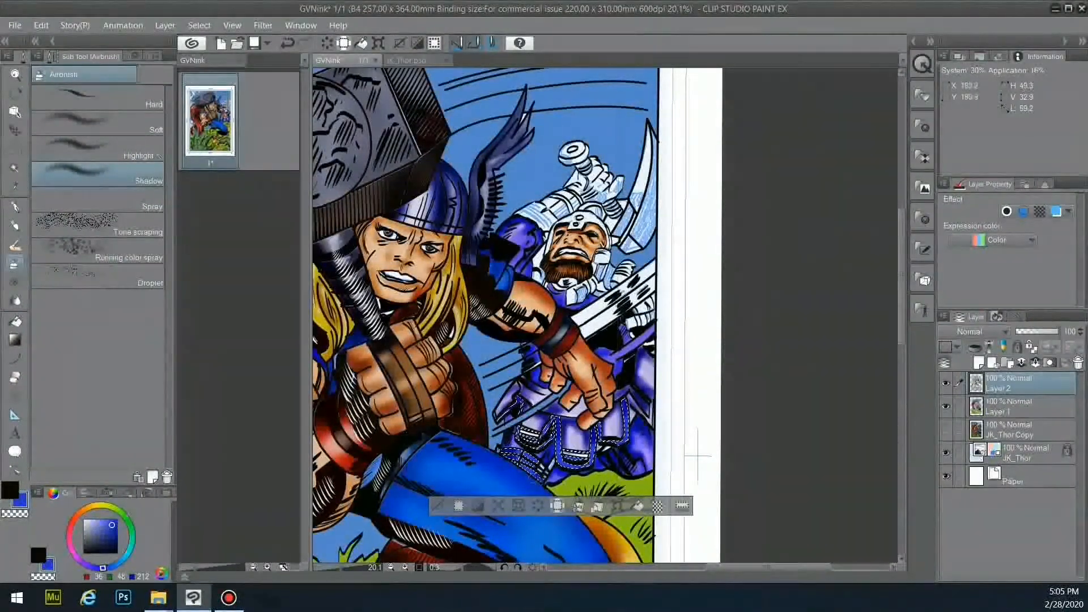
{"action": "left_click", "coordinate": [438, 506]}
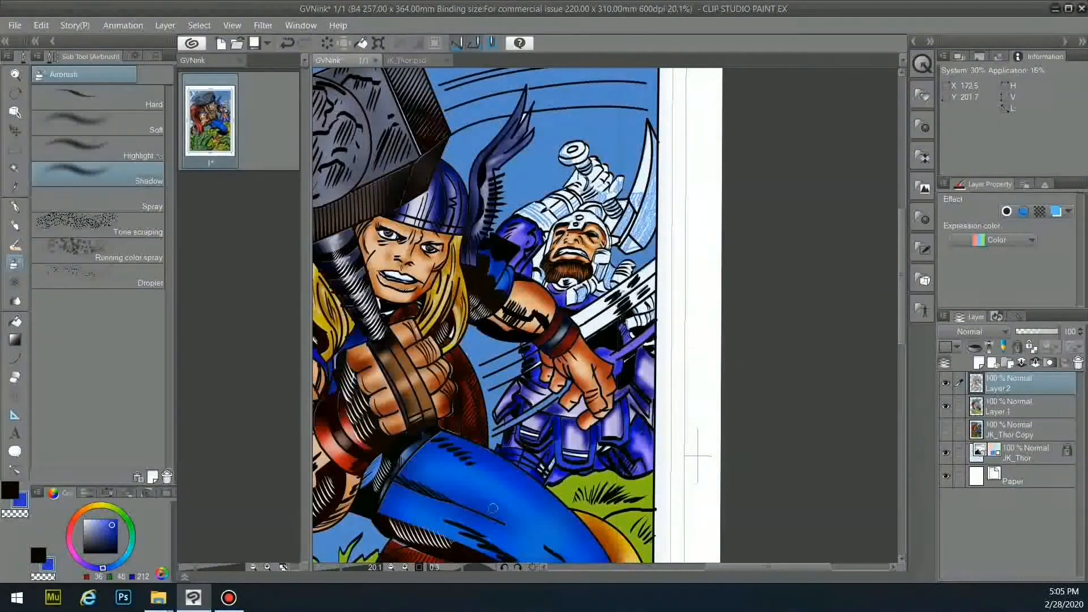
{"action": "key", "text": "g"}
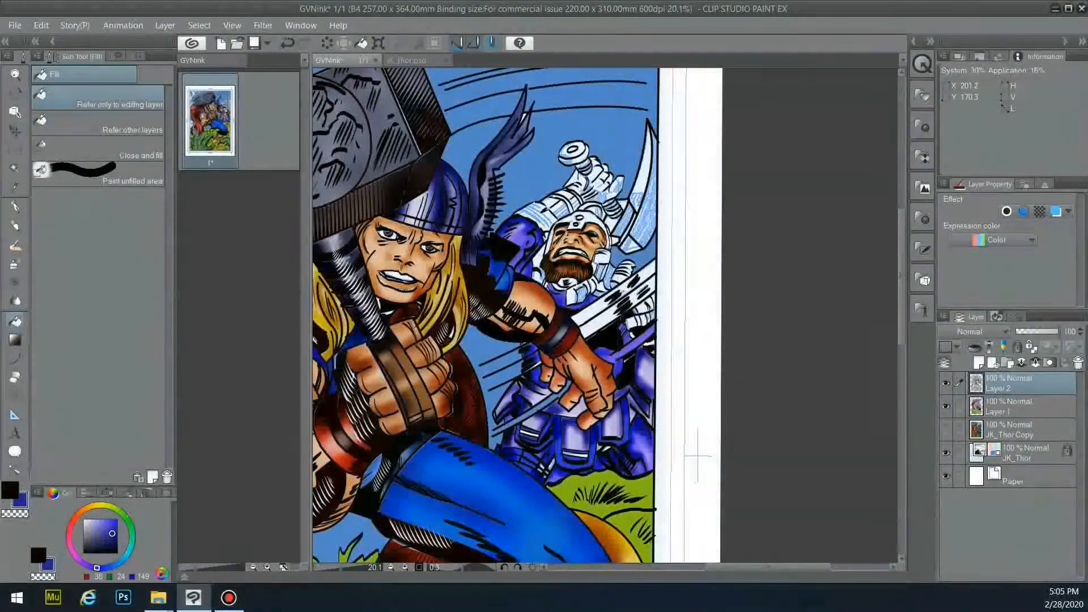
{"action": "key", "text": "w"}
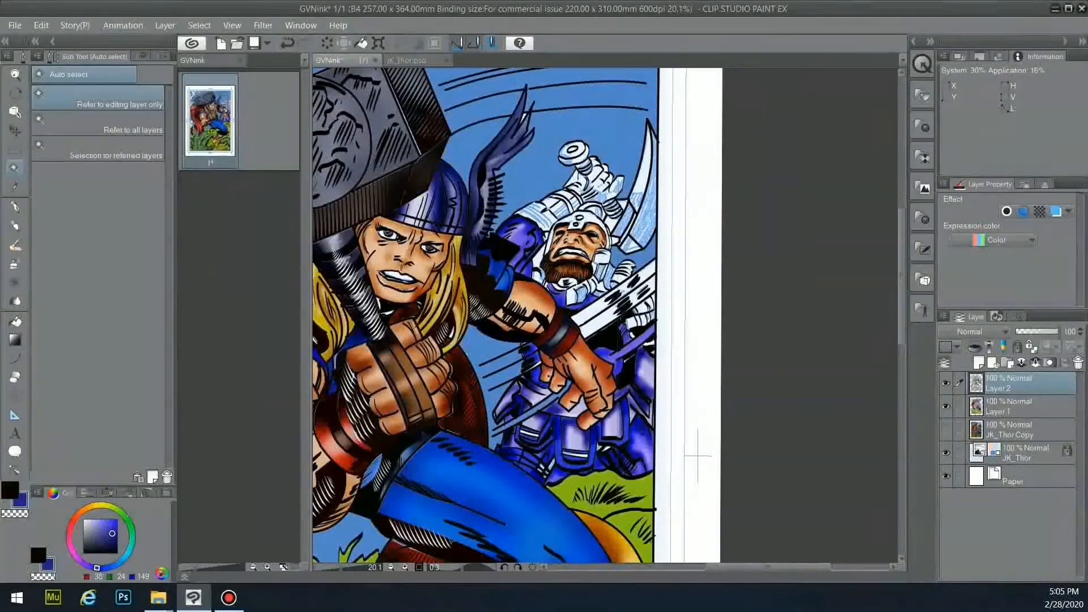
{"action": "key", "text": "ctrl+z"}
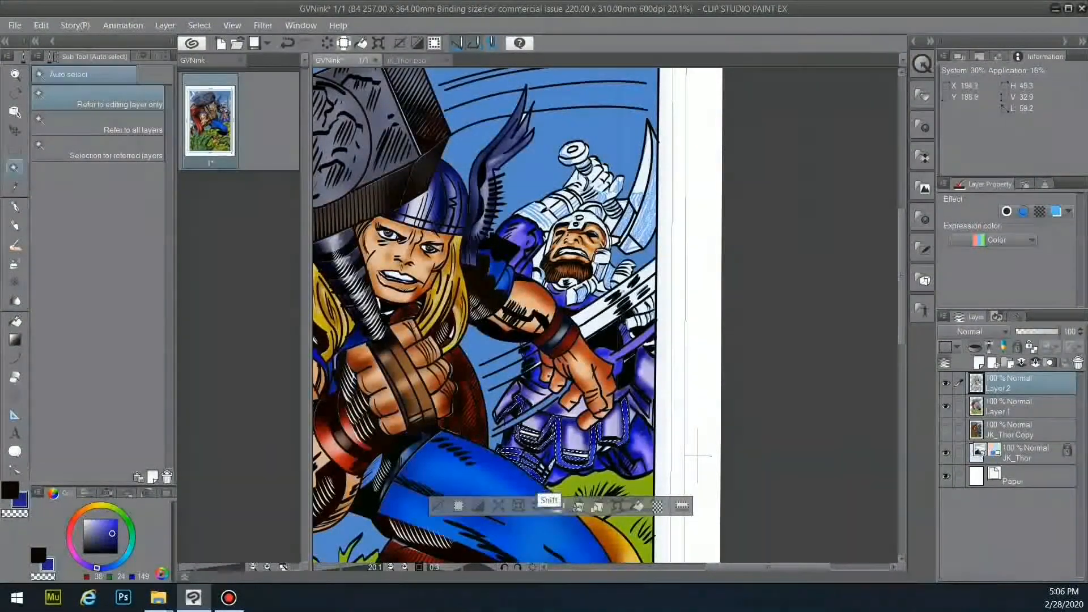
{"action": "left_click", "coordinate": [549, 459], "text": "shift"}
{"action": "key", "text": "ctrl+z"}
{"action": "left_click", "coordinate": [543, 434], "text": "shift"}
{"action": "key", "text": "ctrl+z"}
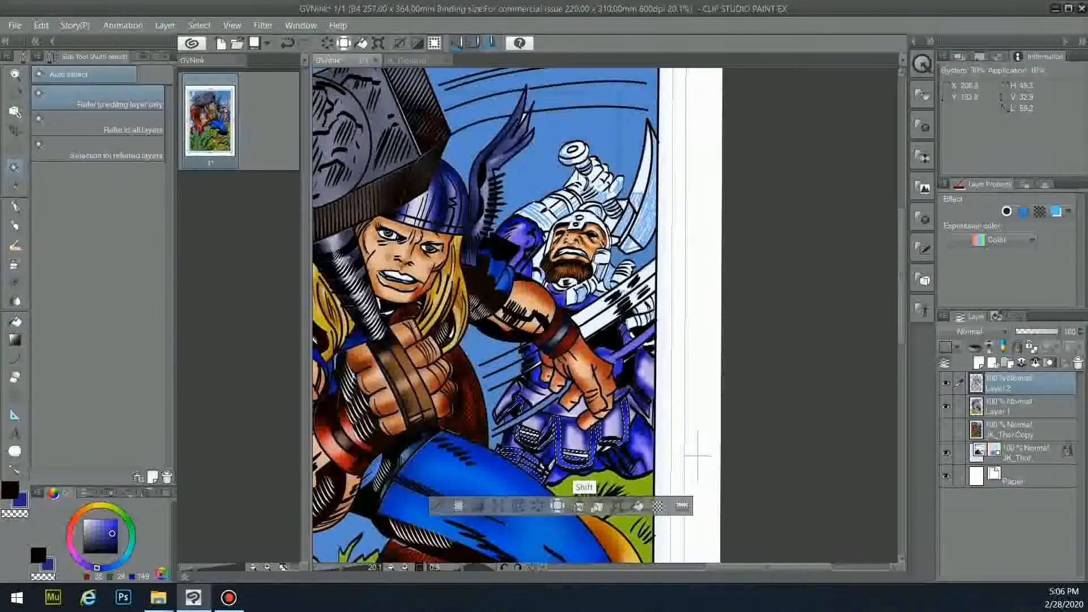
{"action": "key", "text": "g"}
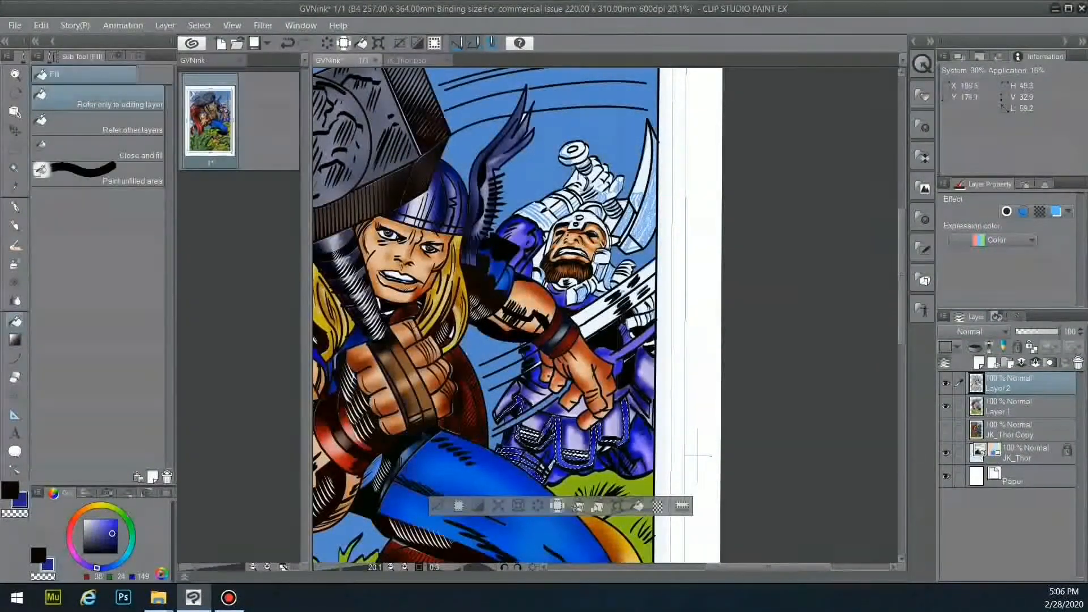
{"action": "key", "text": "alt+bracketleft"}
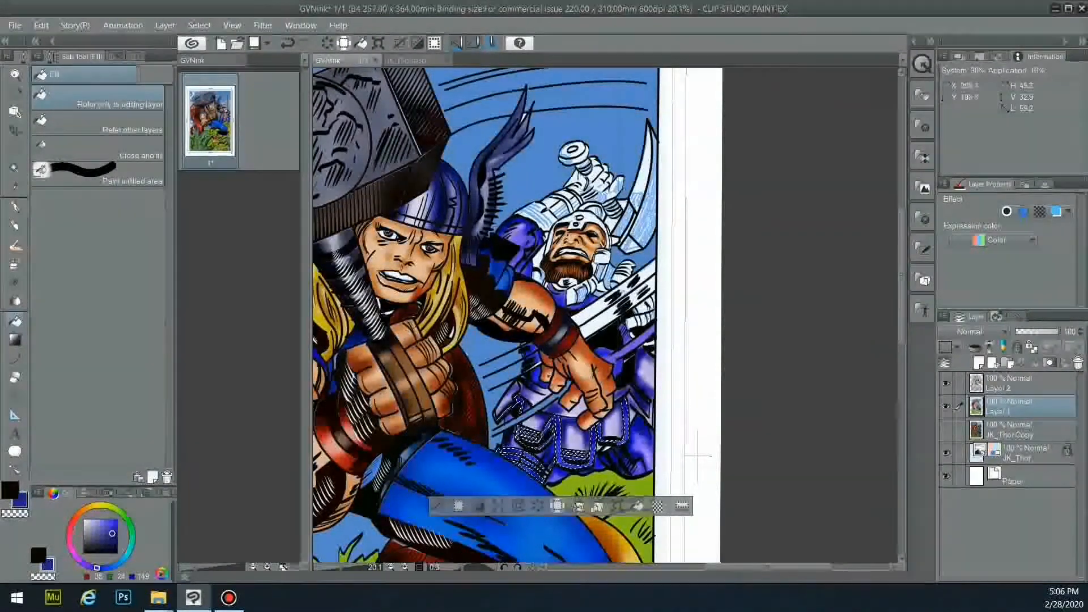
{"action": "key", "text": "ctrl+d"}
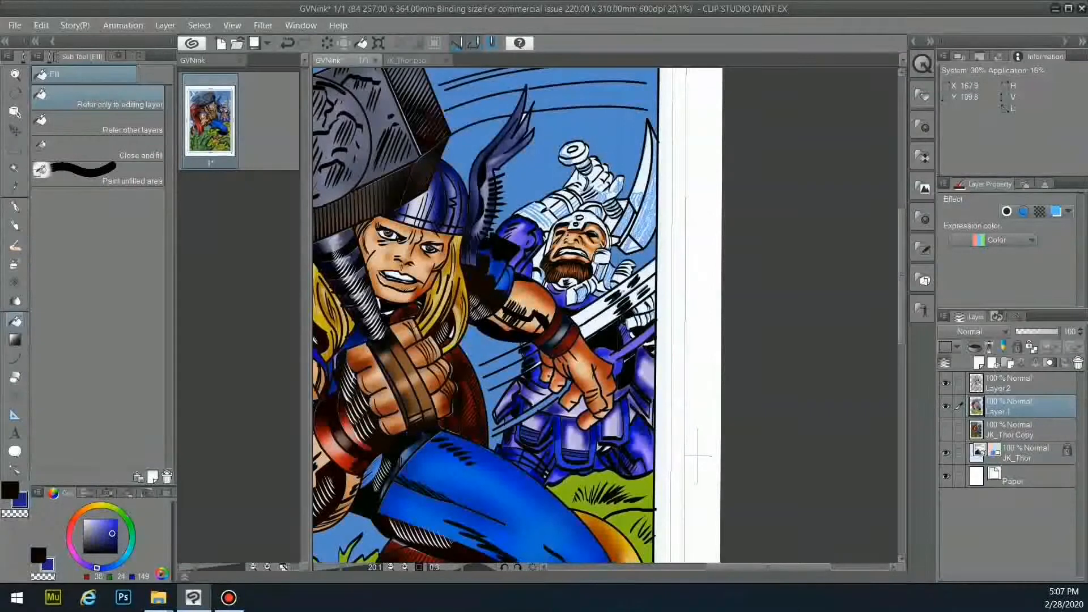
- Select the white speed-line strips on the top layer and fill them sky blue on the colour layer
{"action": "left_click", "coordinate": [498, 340], "text": "alt"}
{"action": "left_click", "coordinate": [15, 167]}
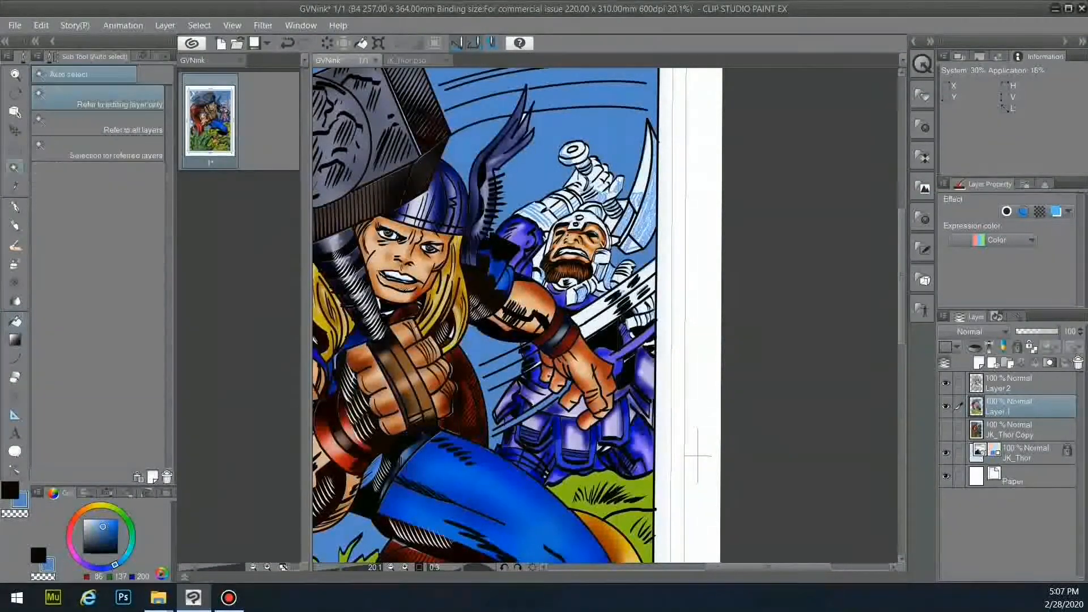
{"action": "left_click", "coordinate": [1015, 384]}
{"action": "left_click", "coordinate": [598, 320]}
{"action": "left_click", "coordinate": [605, 326], "text": "shift"}
{"action": "left_click", "coordinate": [15, 322]}
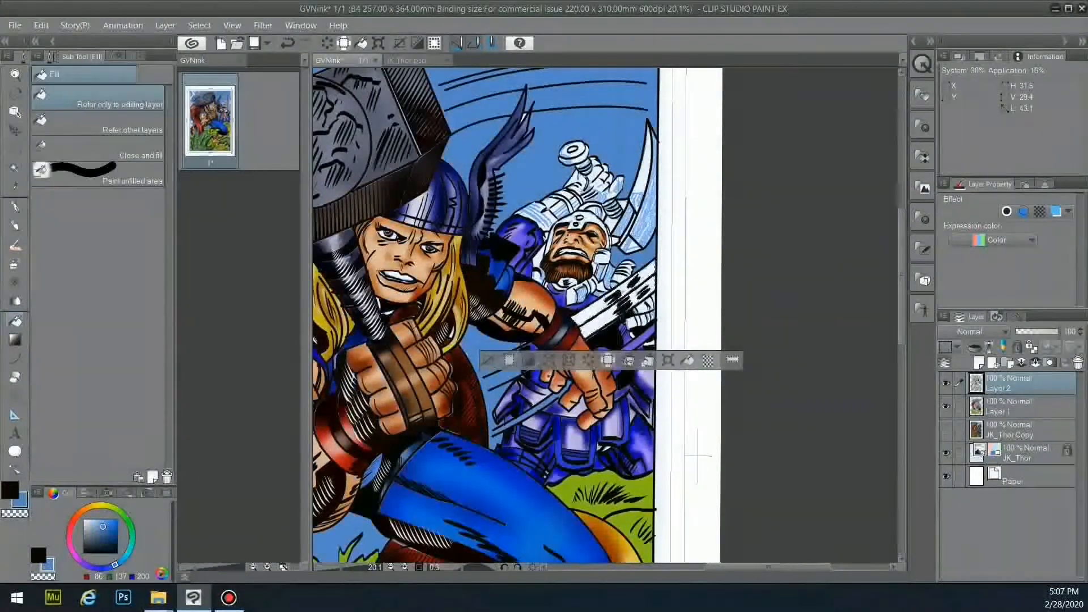
{"action": "left_click", "coordinate": [1015, 407]}
{"action": "left_click", "coordinate": [601, 326]}
- Airbrush the sky-blue strips and the upper sky's motion lines a darker blue
{"action": "left_click", "coordinate": [15, 264]}
{"action": "mouse_move", "coordinate": [582, 334]}
{"action": "left_mouse_down"}
{"action": "mouse_move", "coordinate": [621, 309]}
{"action": "mouse_move", "coordinate": [657, 261]}
{"action": "left_mouse_up"}
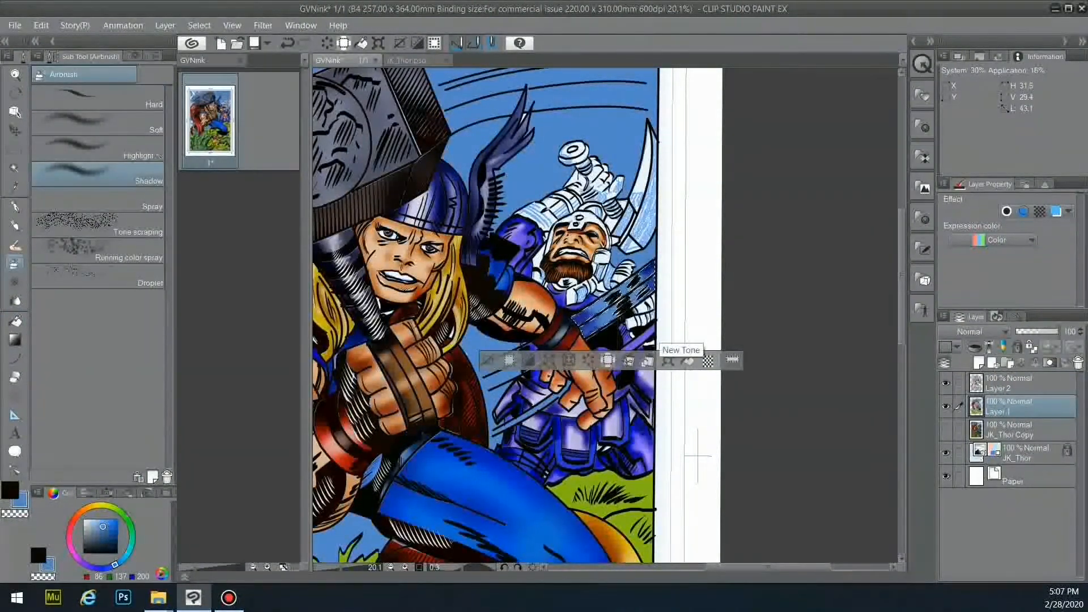
{"action": "key", "text": "ctrl+d"}
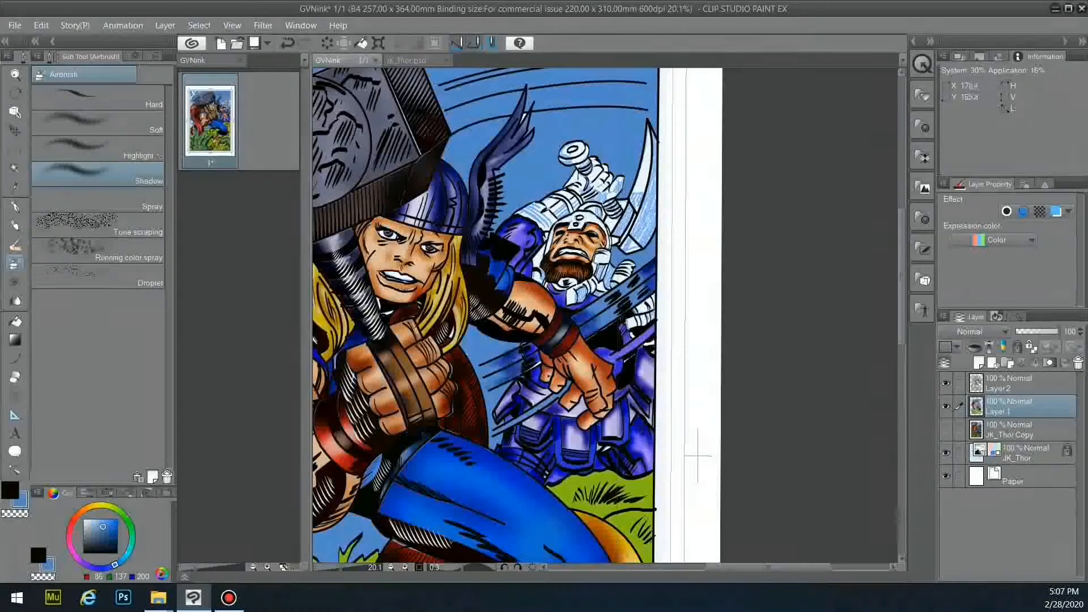
{"action": "left_click_drag", "start_coordinate": [452, 111], "coordinate": [501, 102]}
{"action": "left_click_drag", "start_coordinate": [448, 126], "coordinate": [512, 110]}
{"action": "left_click_drag", "start_coordinate": [606, 103], "coordinate": [536, 107]}
{"action": "left_click_drag", "start_coordinate": [575, 85], "coordinate": [465, 98]}
{"action": "left_click_drag", "start_coordinate": [628, 86], "coordinate": [527, 87]}
{"action": "mouse_move", "coordinate": [577, 74]}
{"action": "left_mouse_down"}
{"action": "mouse_move", "coordinate": [442, 89]}
{"action": "mouse_move", "coordinate": [512, 74]}
{"action": "mouse_move", "coordinate": [639, 104]}
{"action": "mouse_move", "coordinate": [597, 103]}
{"action": "left_mouse_up"}
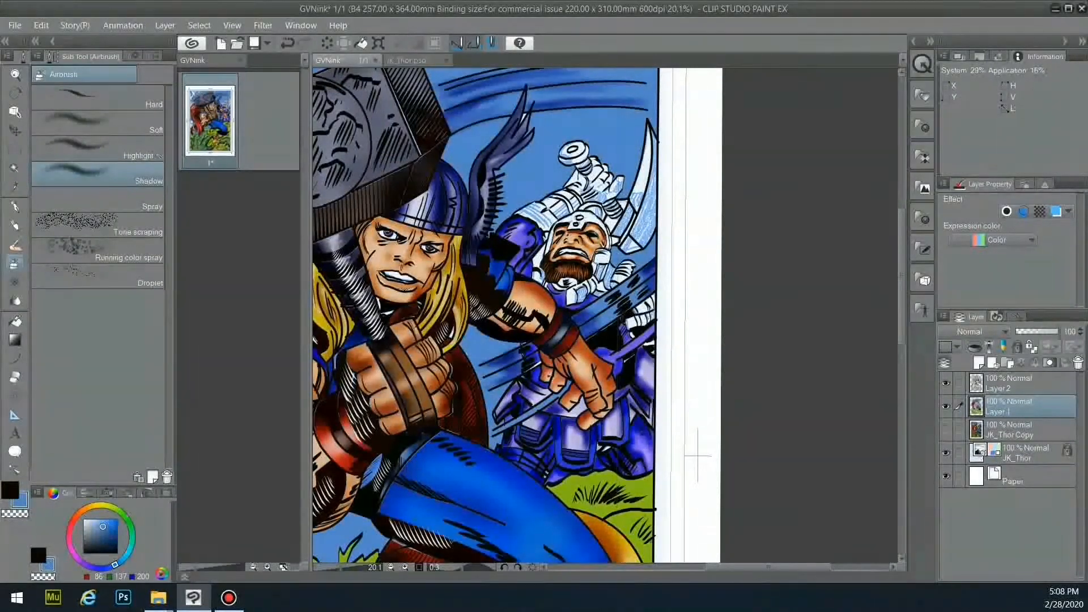
- Try selecting the upper feather segments, undo it, and reactivate the top layer for selecting
{"action": "key", "text": "w"}
{"action": "left_click", "coordinate": [532, 113]}
{"action": "key", "text": "ctrl+d"}
{"action": "left_click", "coordinate": [531, 115]}
{"action": "left_click", "coordinate": [520, 126]}
{"action": "key", "text": "g"}
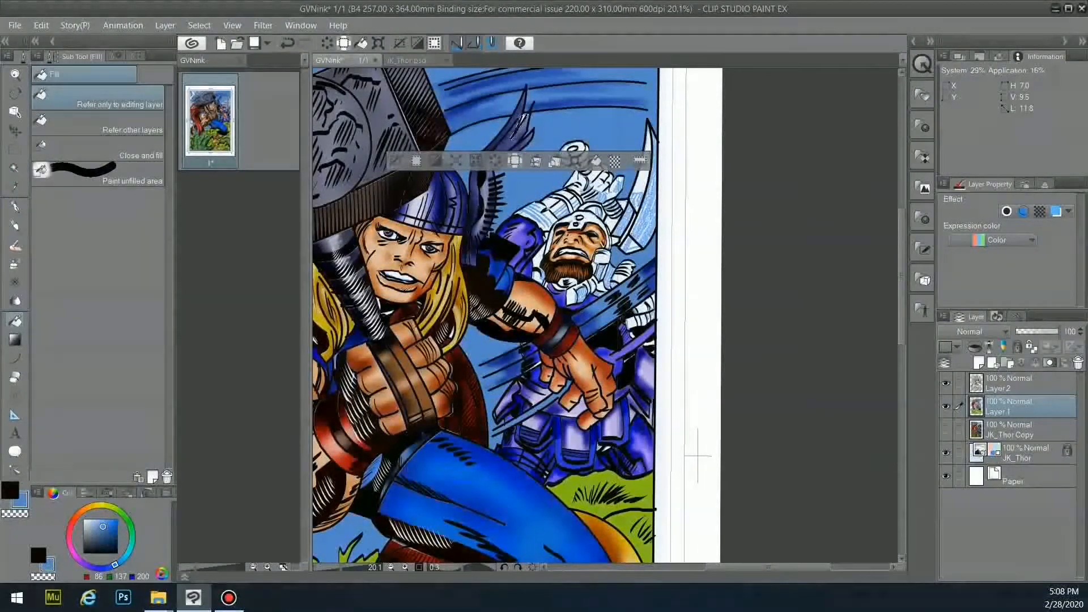
{"action": "key", "text": "ctrl+z"}
{"action": "double_click", "coordinate": [998, 412]}
{"action": "left_click", "coordinate": [1008, 384]}
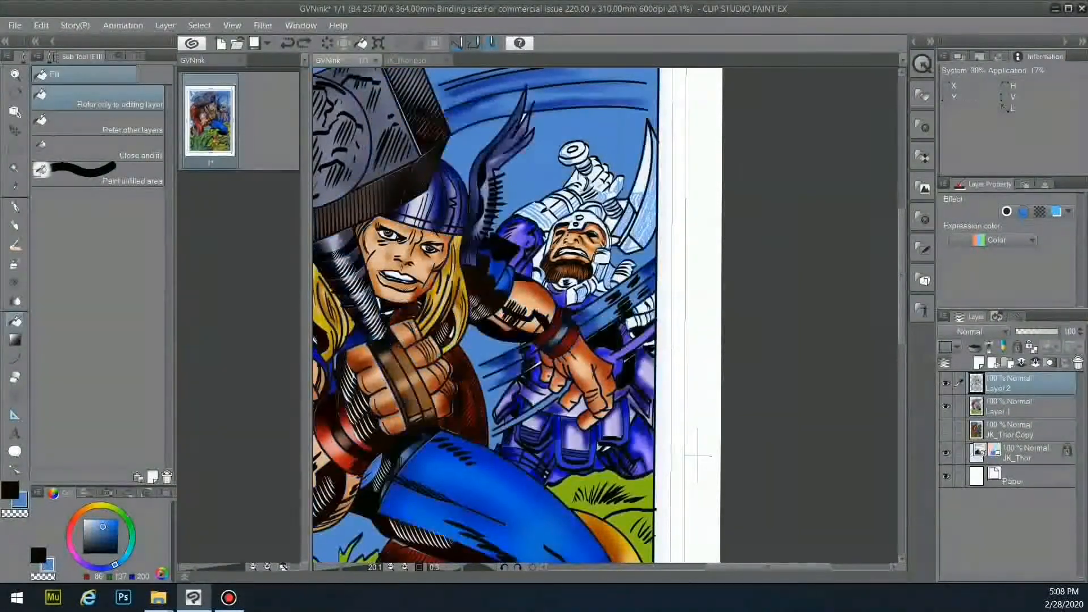
{"action": "key", "text": "w"}
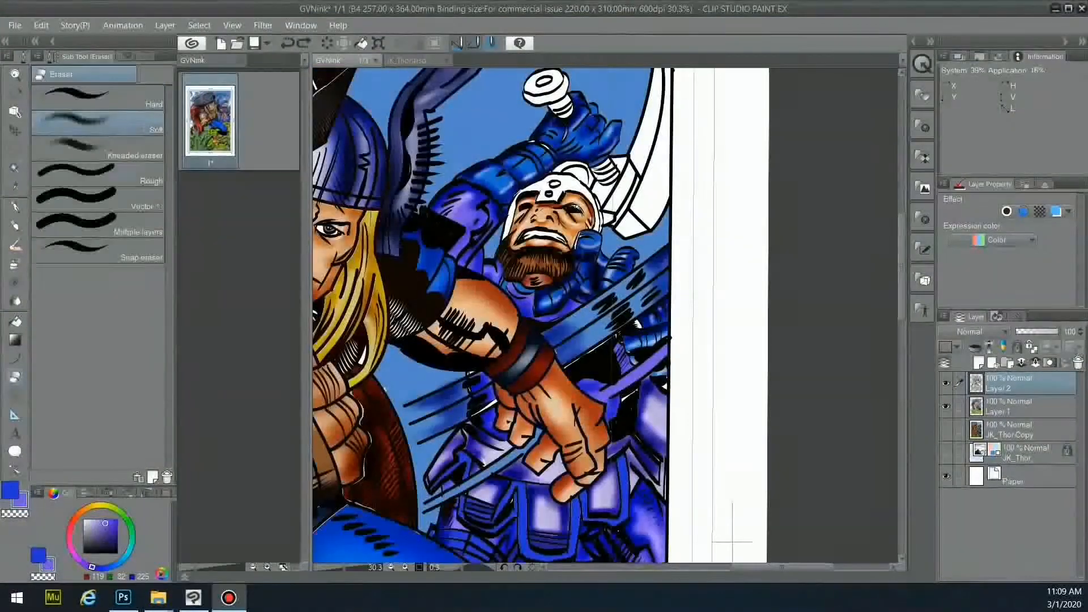
{"action": "key", "text": "w"}
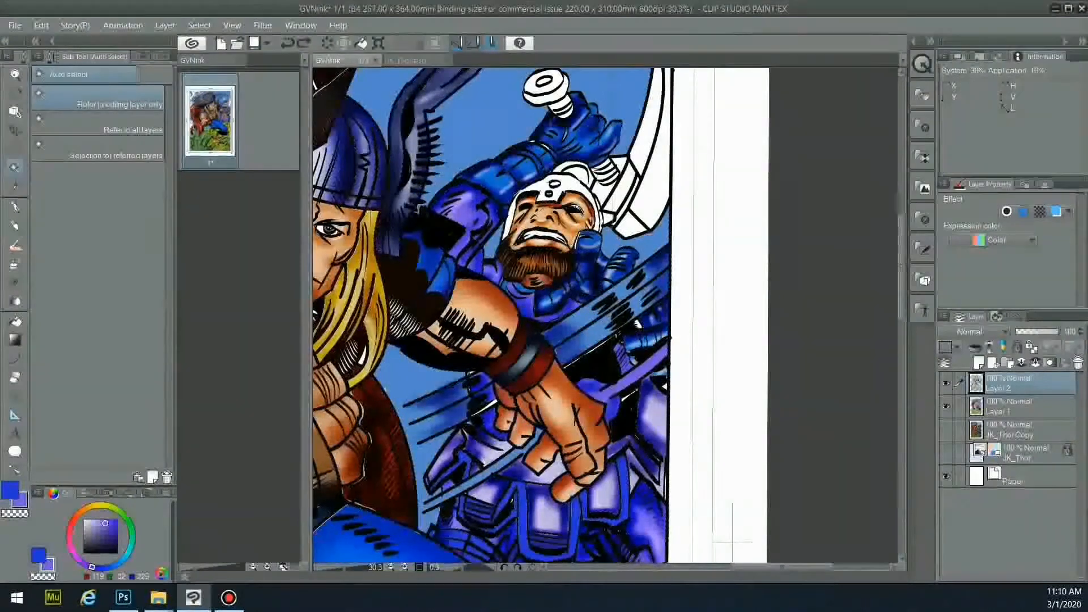
- Hide the colours and select the axe blade areas beside the helmet and horn
{"action": "left_click", "coordinate": [946, 406]}
{"action": "left_click", "coordinate": [487, 414]}
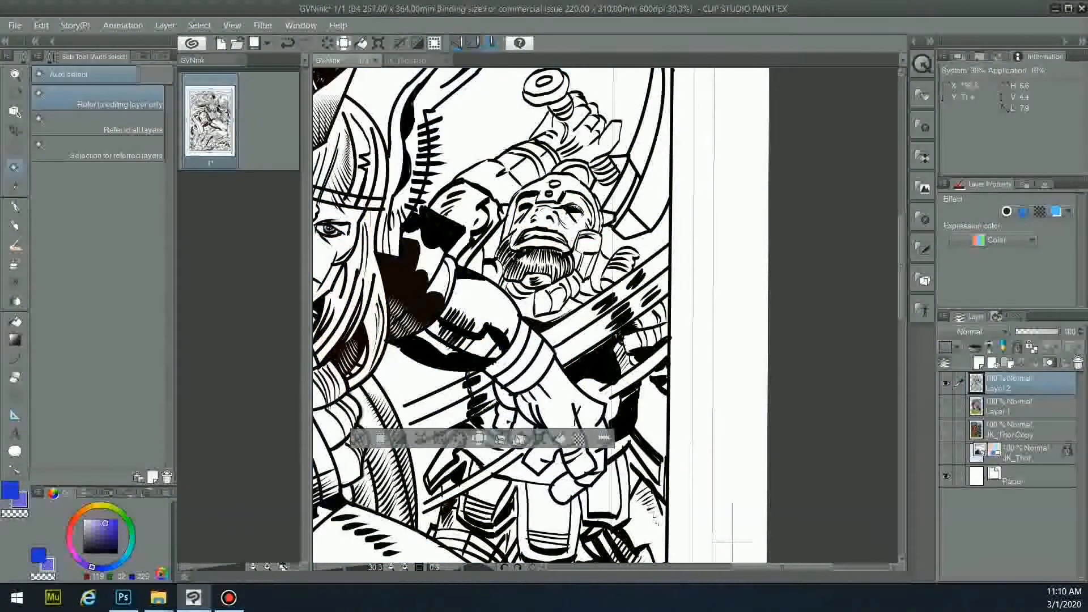
{"action": "left_click", "coordinate": [571, 190]}
{"action": "left_click", "coordinate": [485, 413], "text": "shift"}
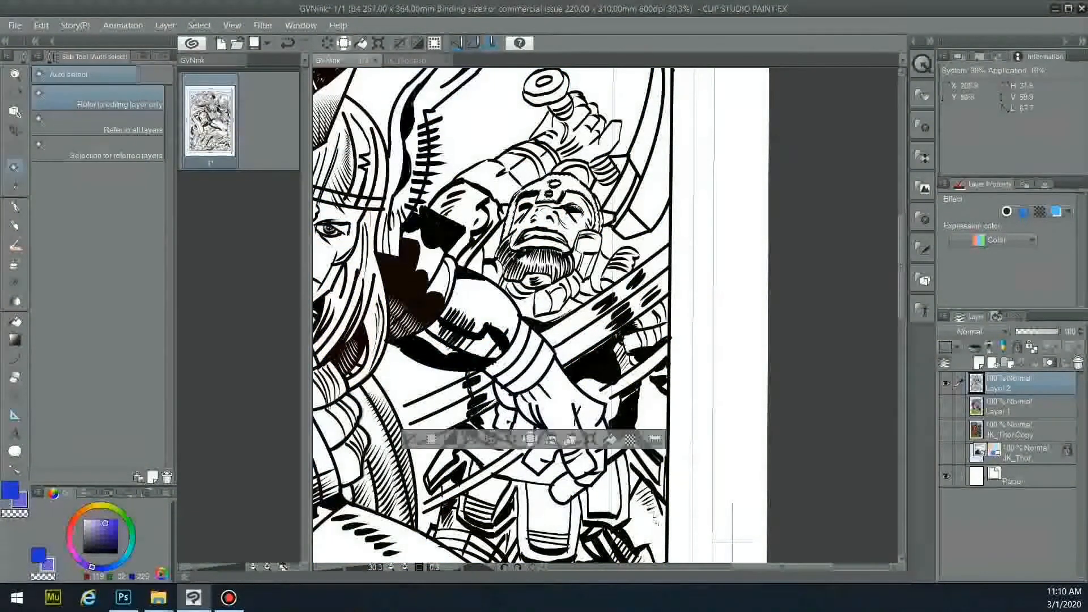
{"action": "left_click", "coordinate": [613, 194], "text": "shift"}
{"action": "left_click", "coordinate": [628, 184], "text": "shift"}
{"action": "left_click", "coordinate": [649, 196], "text": "shift"}
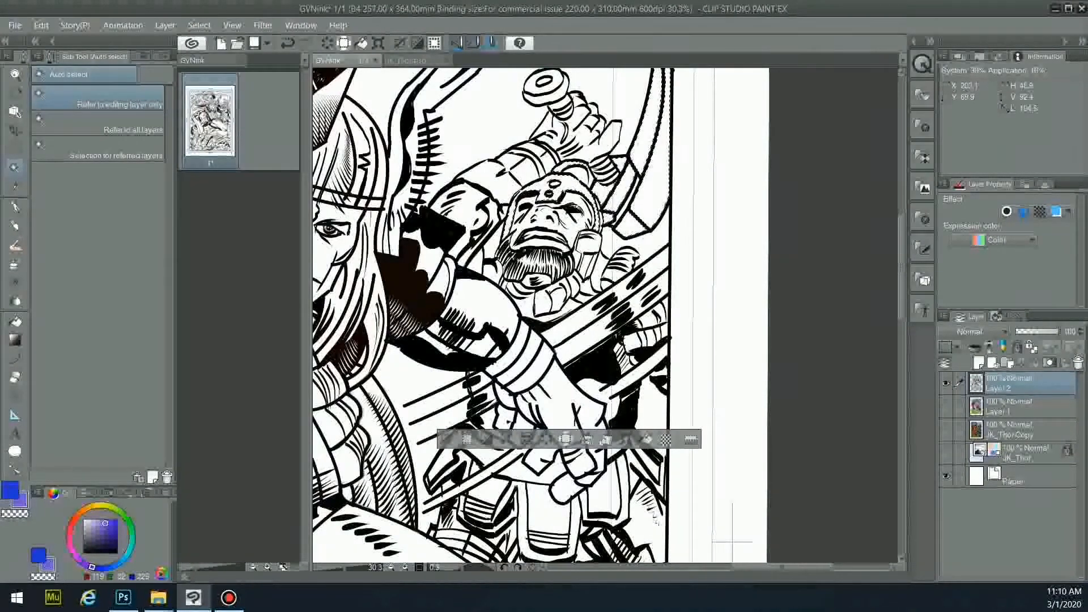
- Fill the selected axe blade with a light mid grey on the colour layer
{"action": "left_click", "coordinate": [86, 524]}
{"action": "left_click", "coordinate": [87, 531]}
{"action": "left_click", "coordinate": [85, 529]}
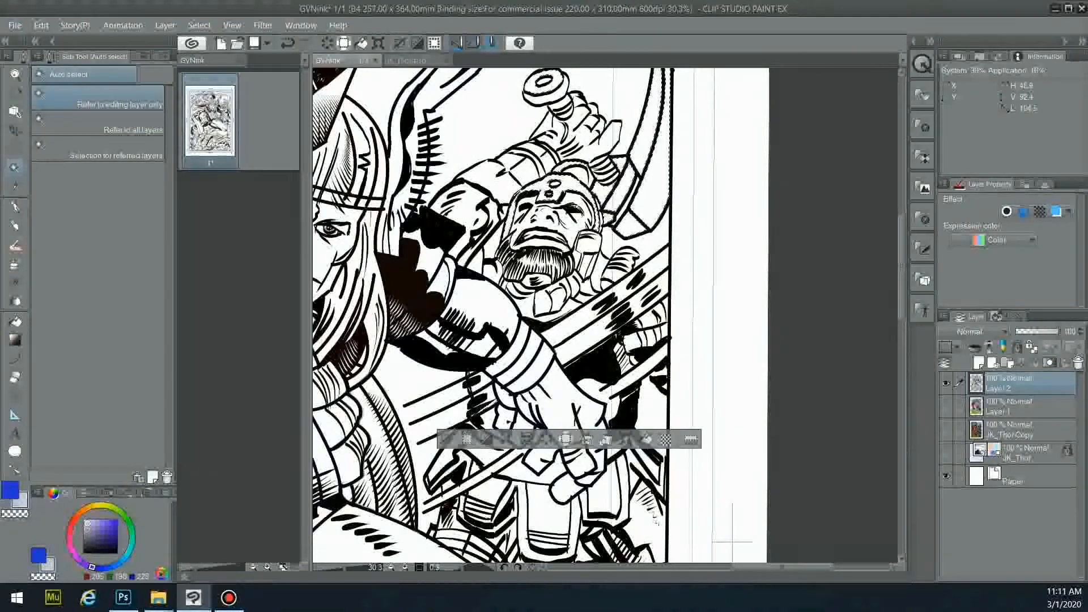
{"action": "left_click", "coordinate": [946, 406]}
{"action": "left_click", "coordinate": [1014, 407]}
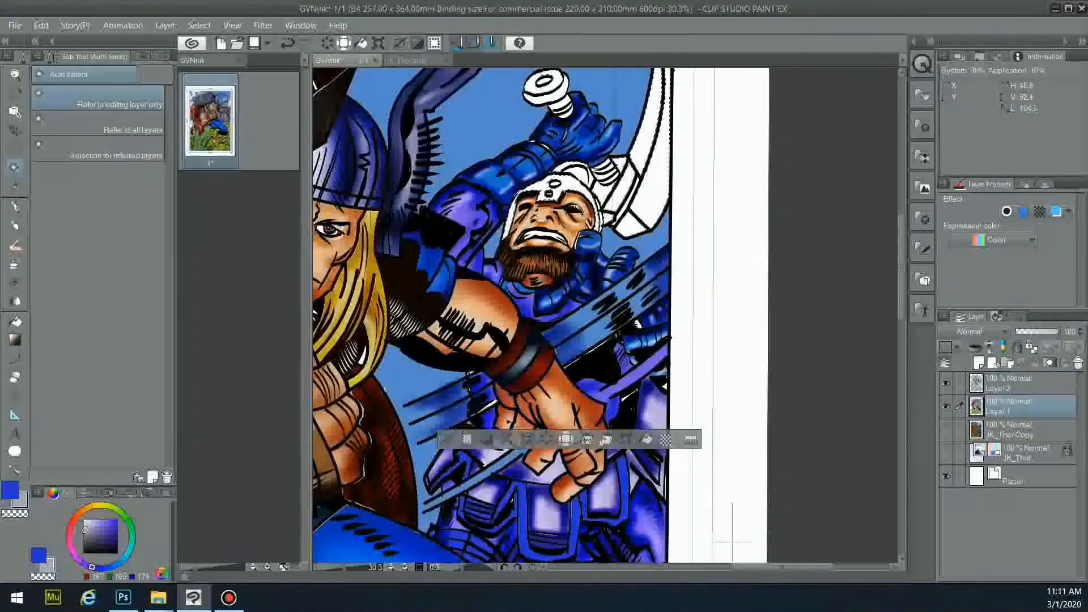
{"action": "left_click", "coordinate": [15, 322]}
{"action": "left_click", "coordinate": [651, 165]}
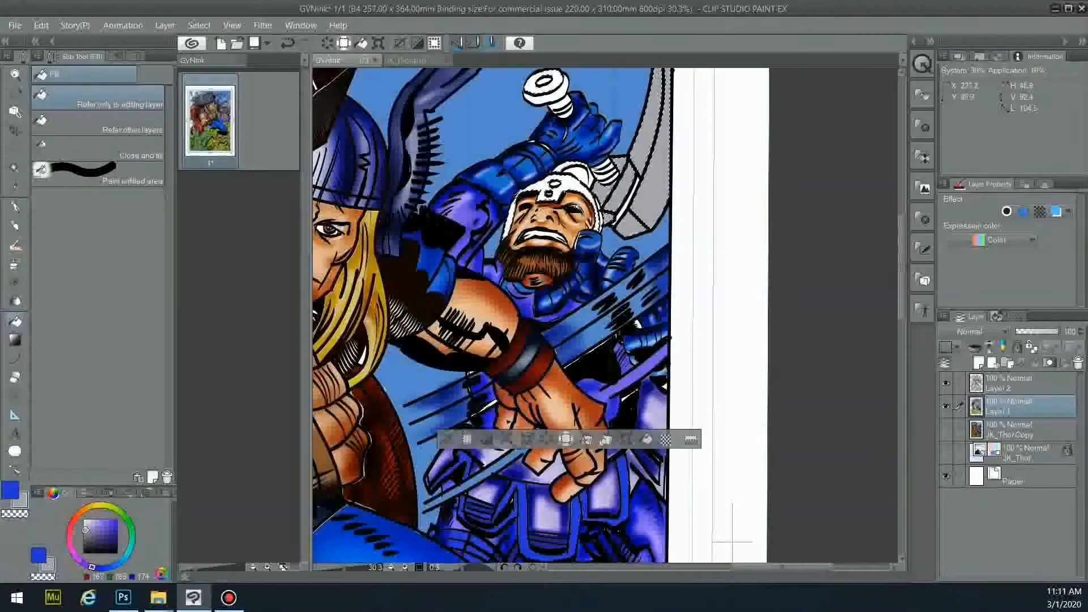
- Review the grey axe fill with undo and redo, restoring the earlier larger selection
{"action": "left_click", "coordinate": [15, 168]}
{"action": "left_click", "coordinate": [1014, 383]}
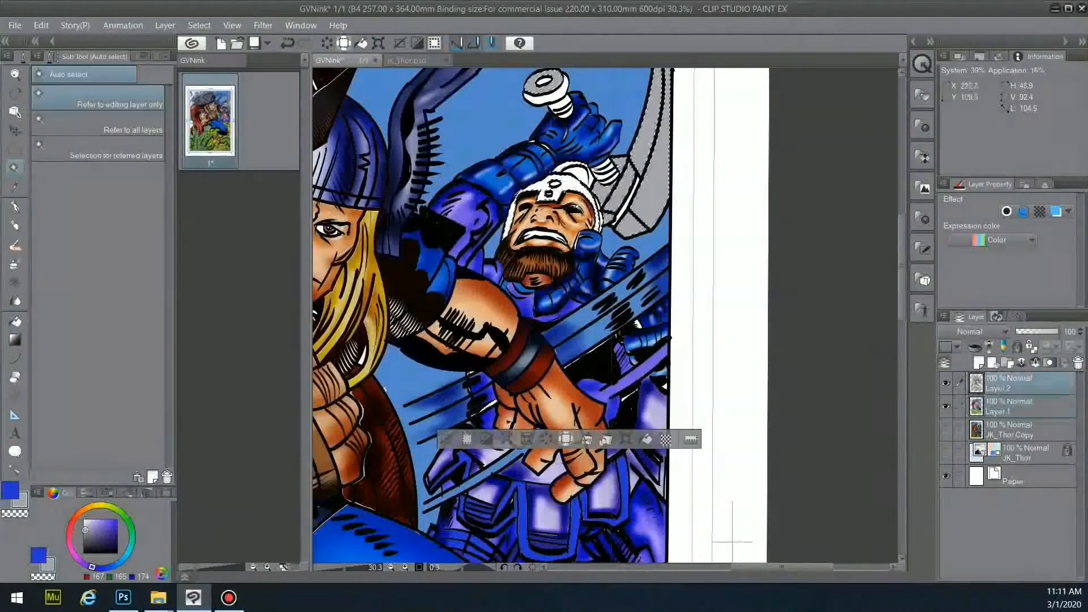
{"action": "key", "text": "ctrl+z"}
{"action": "key", "text": "ctrl+z"}
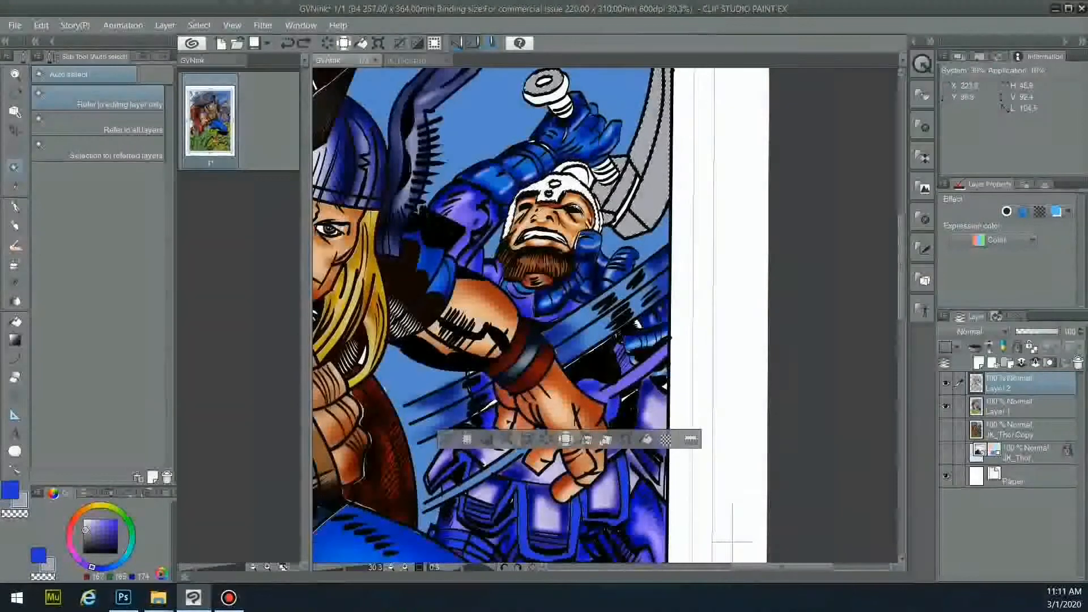
{"action": "key", "text": "ctrl+y"}
{"action": "key", "text": "ctrl+y"}
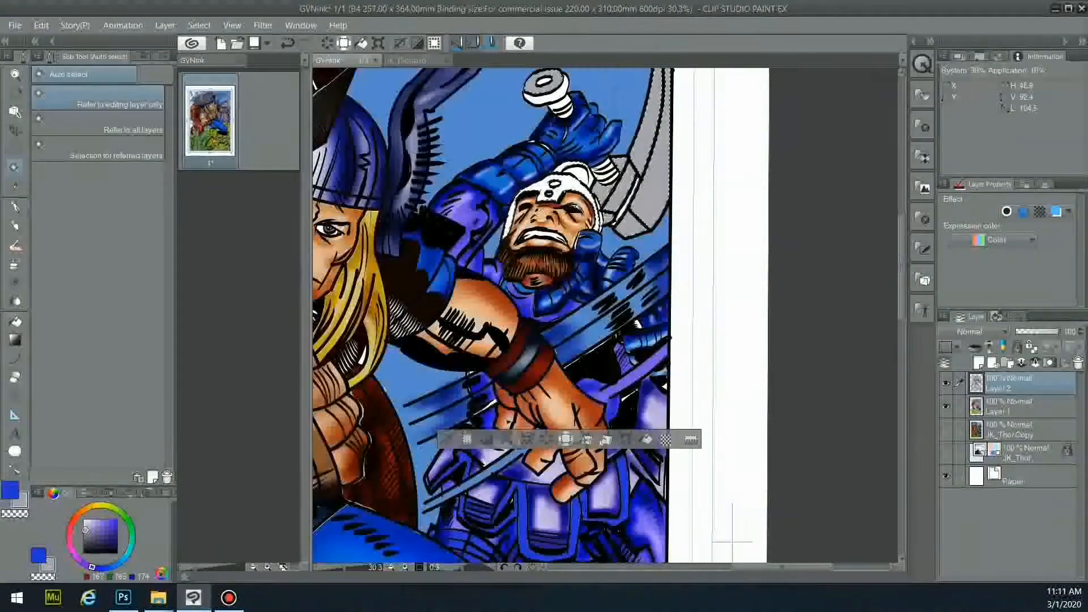
{"action": "key", "text": "g"}
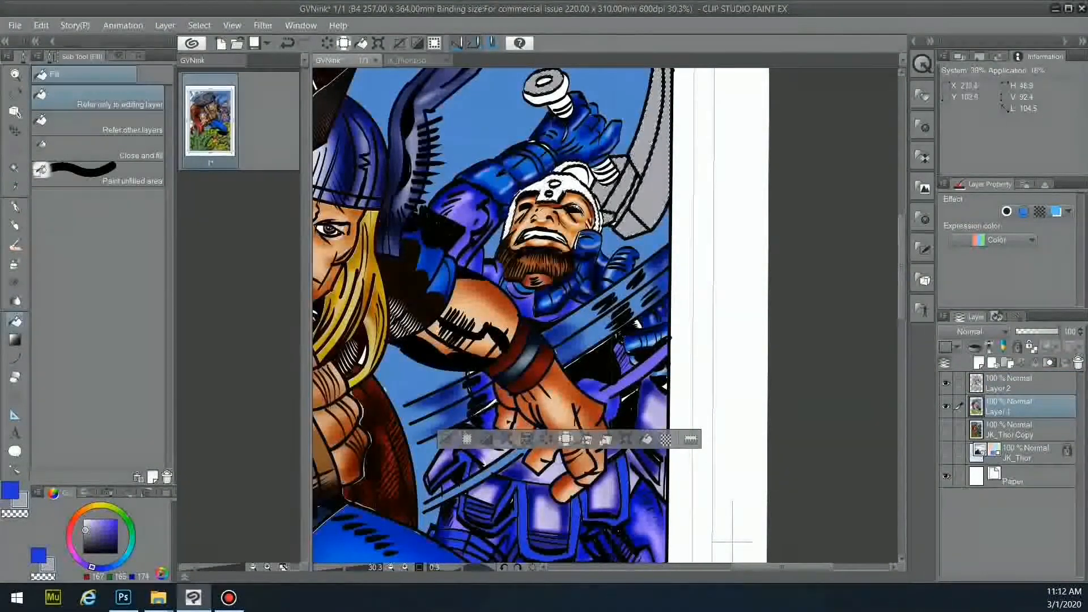
{"action": "key", "text": "ctrl+z"}
{"action": "key", "text": "ctrl+z"}
{"action": "key", "text": "w"}
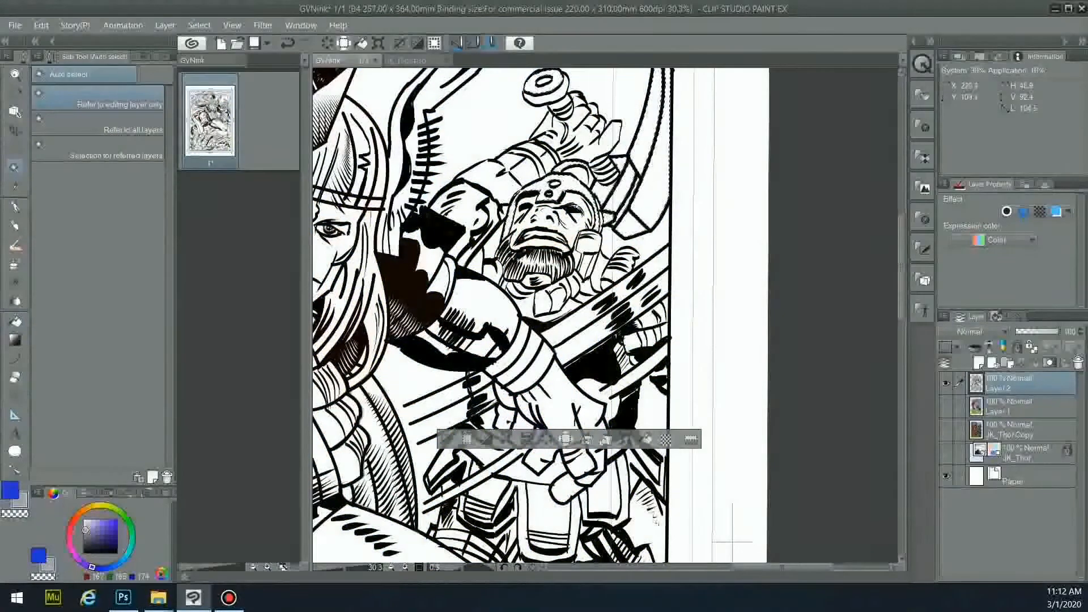
{"action": "key", "text": "ctrl+z"}
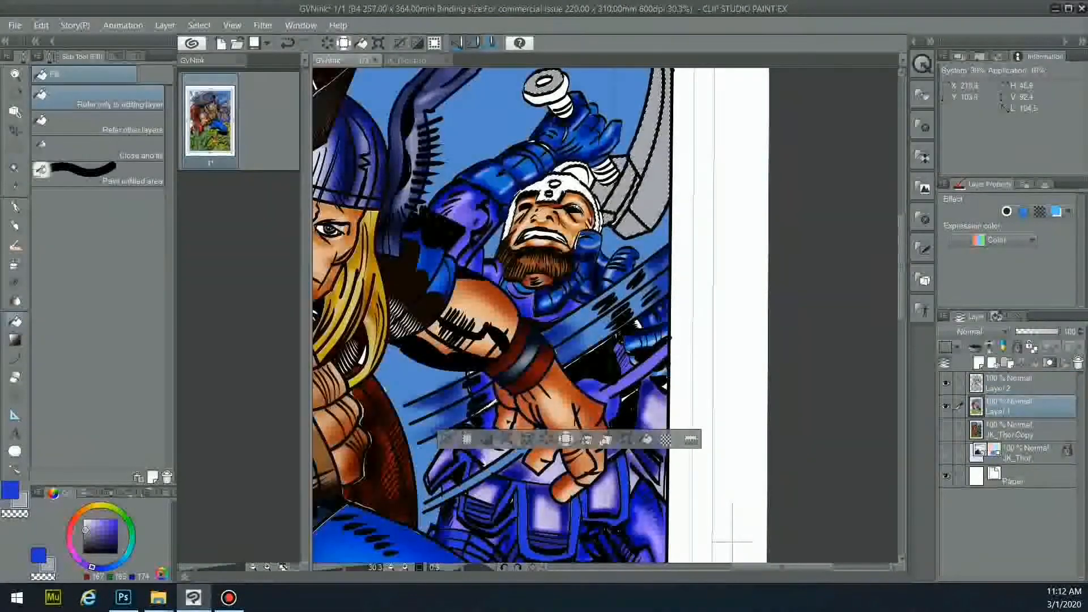
{"action": "left_click", "coordinate": [15, 264]}
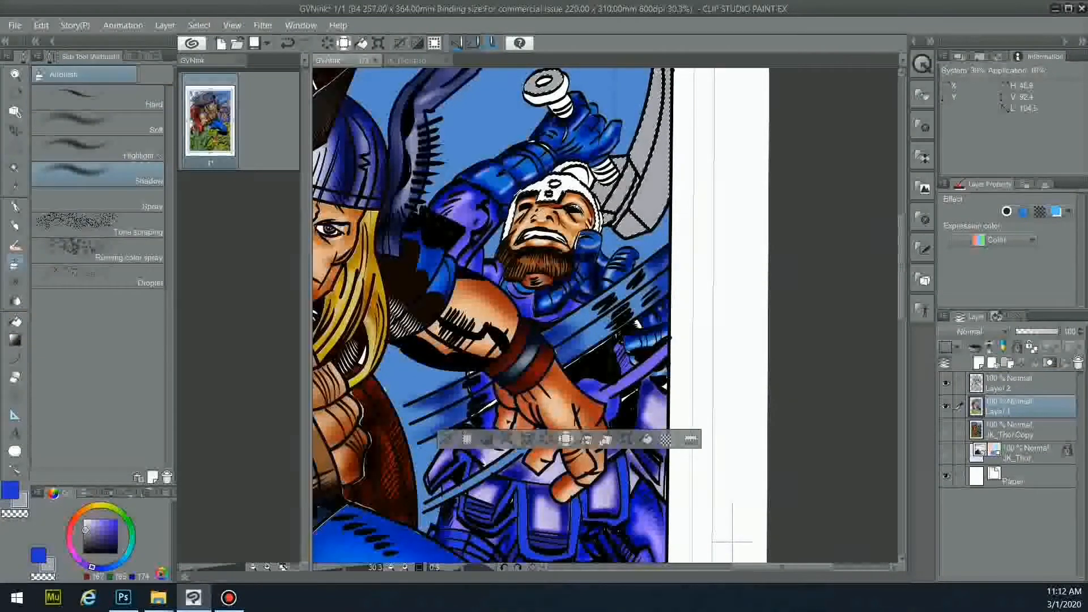
- Shade the axe head and its right edge darker with an 80-size Shadow airbrush
{"action": "left_click", "coordinate": [153, 56]}
{"action": "left_click", "coordinate": [133, 177]}
{"action": "mouse_move", "coordinate": [633, 148]}
{"action": "left_mouse_down"}
{"action": "mouse_move", "coordinate": [614, 205]}
{"action": "mouse_move", "coordinate": [647, 180]}
{"action": "left_mouse_up"}
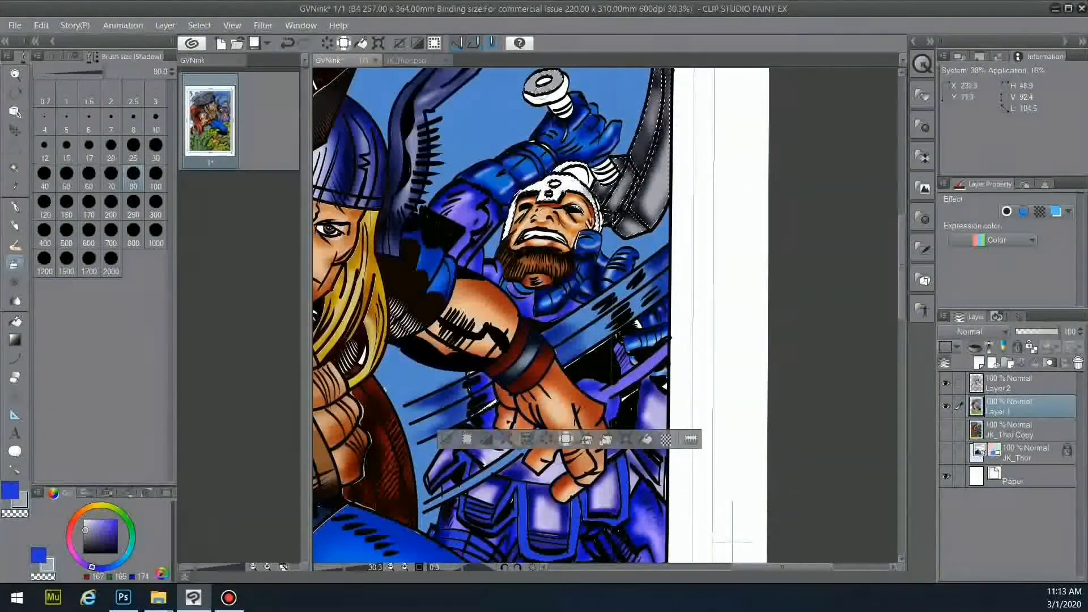
{"action": "left_click_drag", "start_coordinate": [666, 112], "coordinate": [663, 168]}
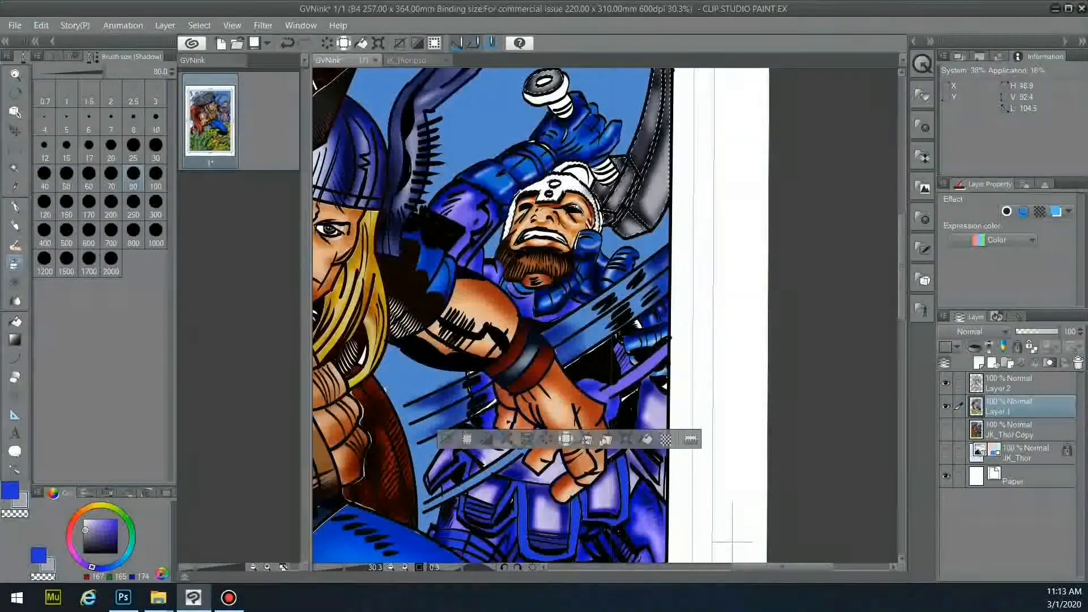
- Lighten the axe joint piece with a light lavender Highlight airbrush
{"action": "left_click", "coordinate": [52, 56]}
{"action": "left_click", "coordinate": [97, 148]}
{"action": "left_click", "coordinate": [86, 522]}
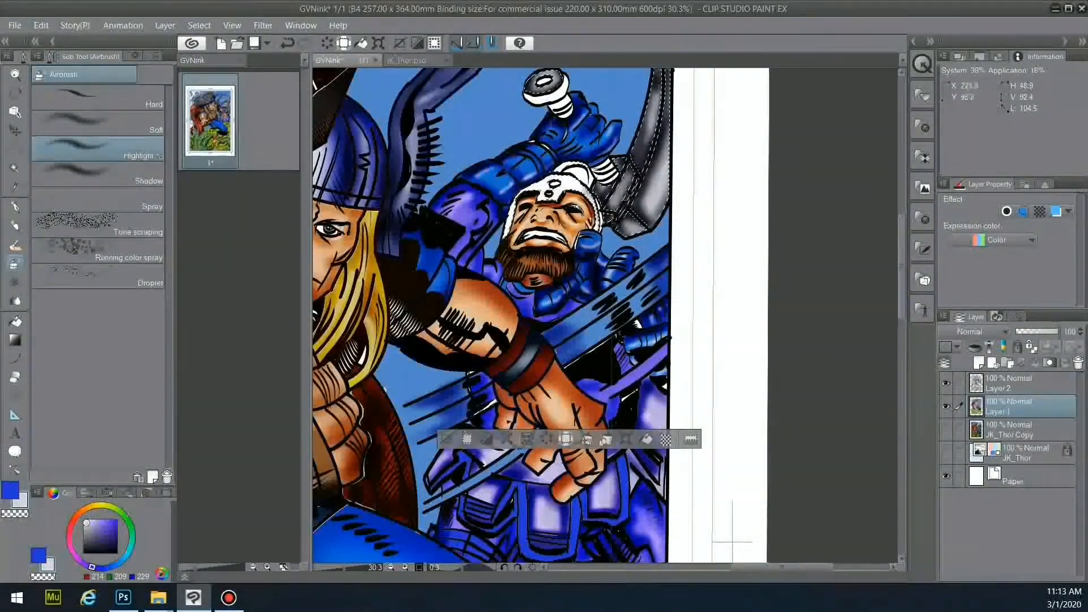
{"action": "left_click_drag", "start_coordinate": [606, 188], "coordinate": [625, 168]}
- Sample the darker lavender for the headband, then clear the selection
{"action": "left_click", "coordinate": [552, 499], "text": "alt"}
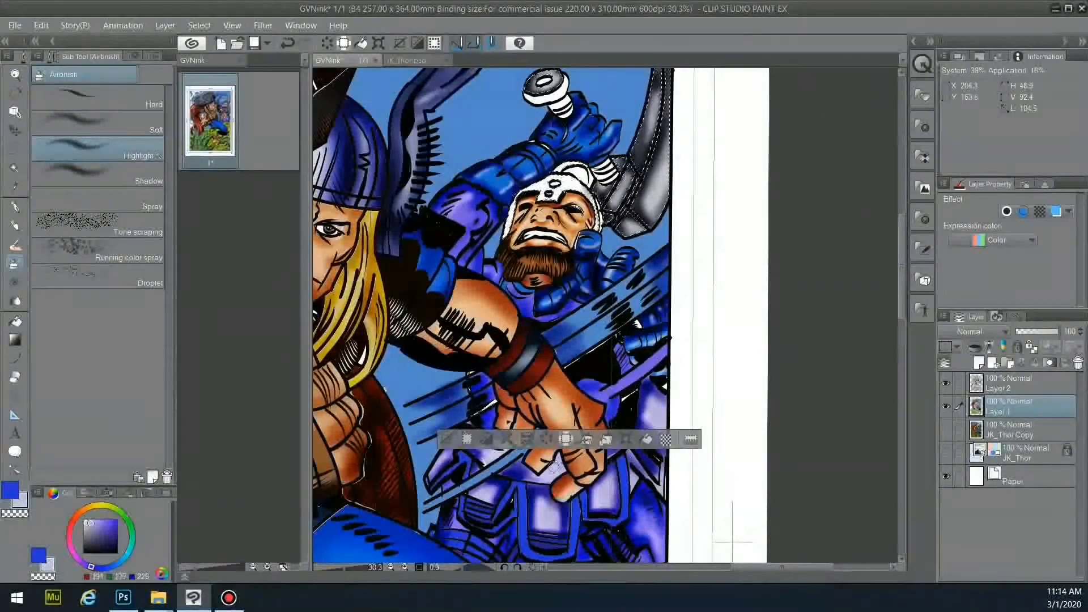
{"action": "key", "text": "g"}
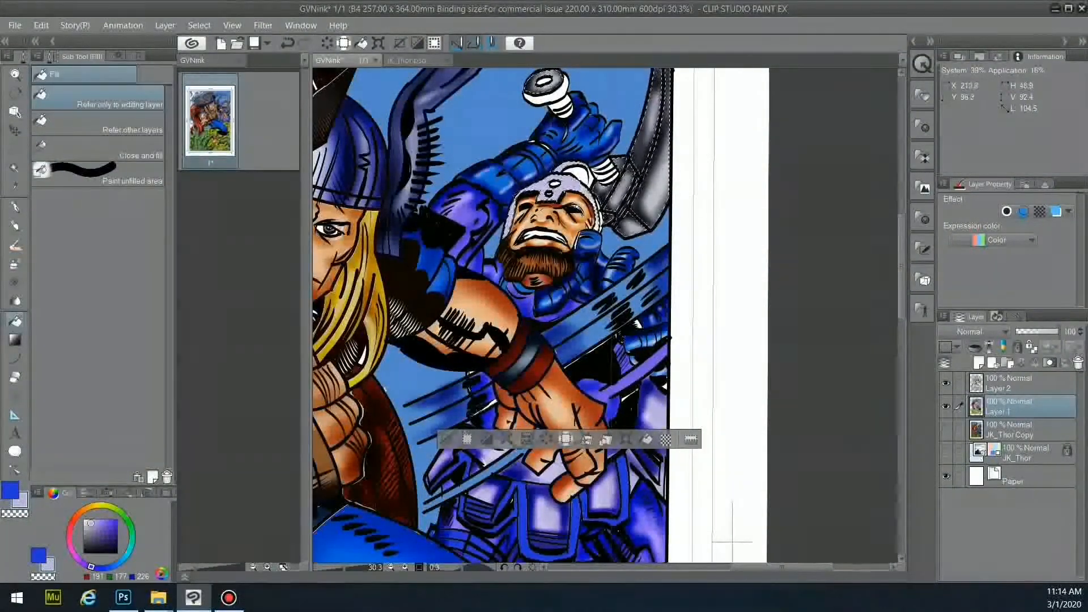
{"action": "key", "text": "b"}
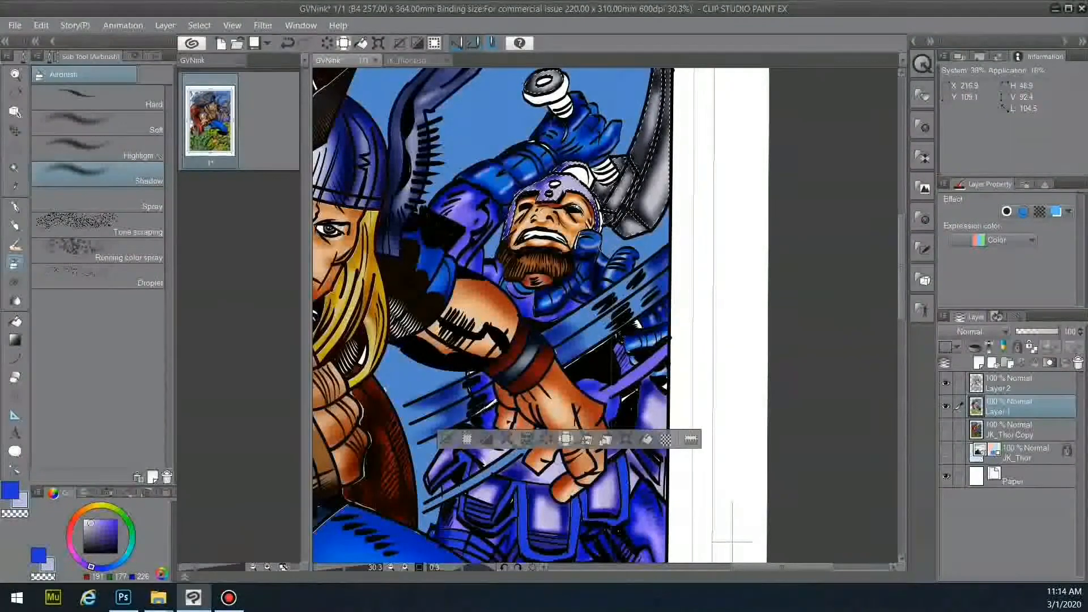
{"action": "key", "text": "ctrl+d"}
- Auto-select the white helmet patch on Layer 2 and bucket-fill it on Layer 1
{"action": "left_click", "coordinate": [1015, 383]}
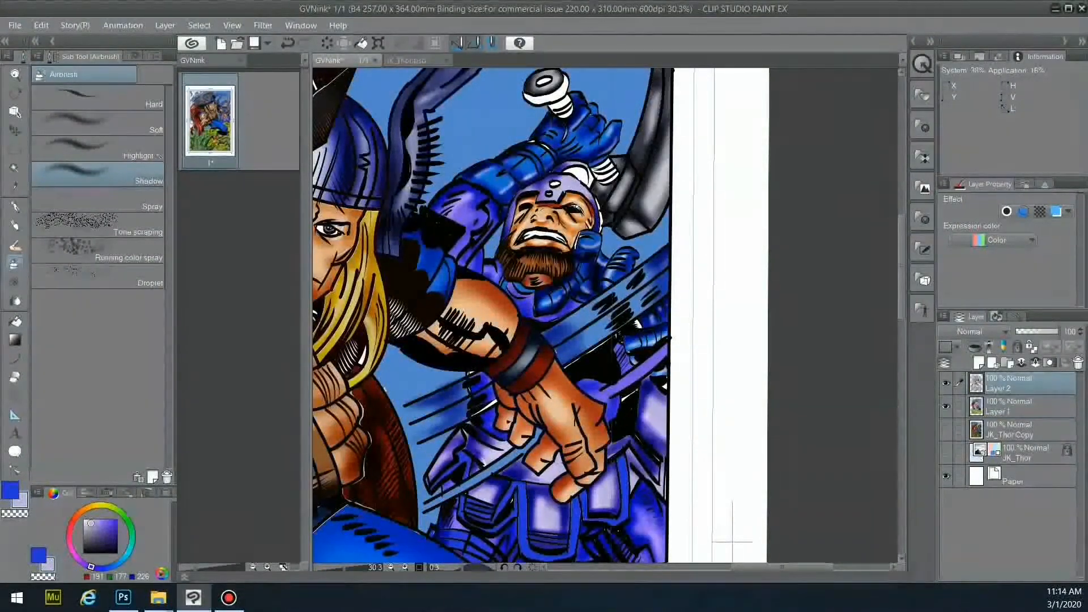
{"action": "key", "text": "w"}
{"action": "left_click", "coordinate": [579, 173]}
{"action": "key", "text": "g"}
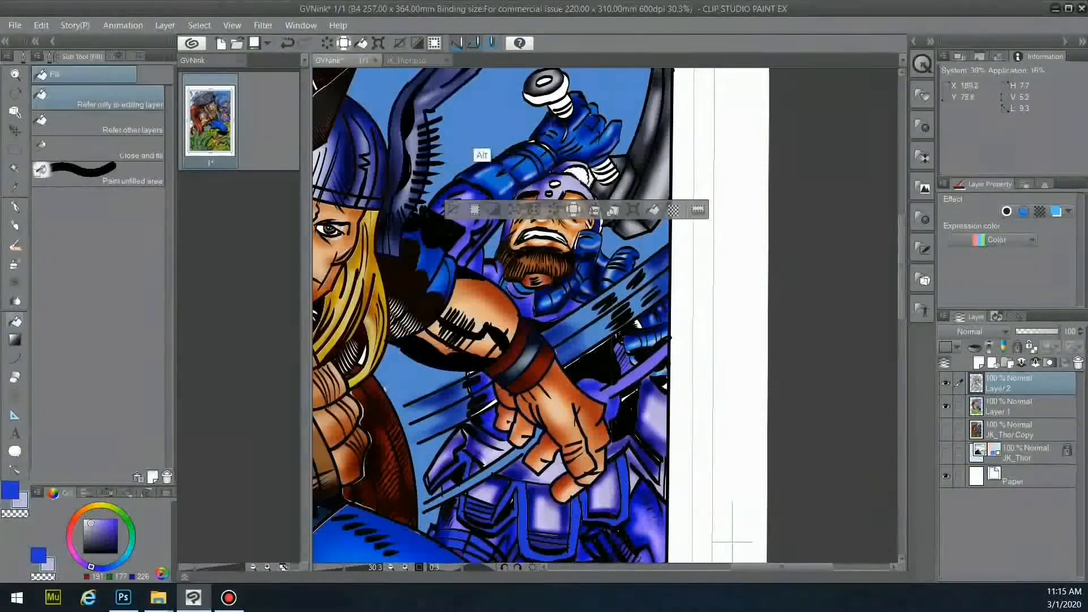
{"action": "key", "text": "alt+bracketleft"}
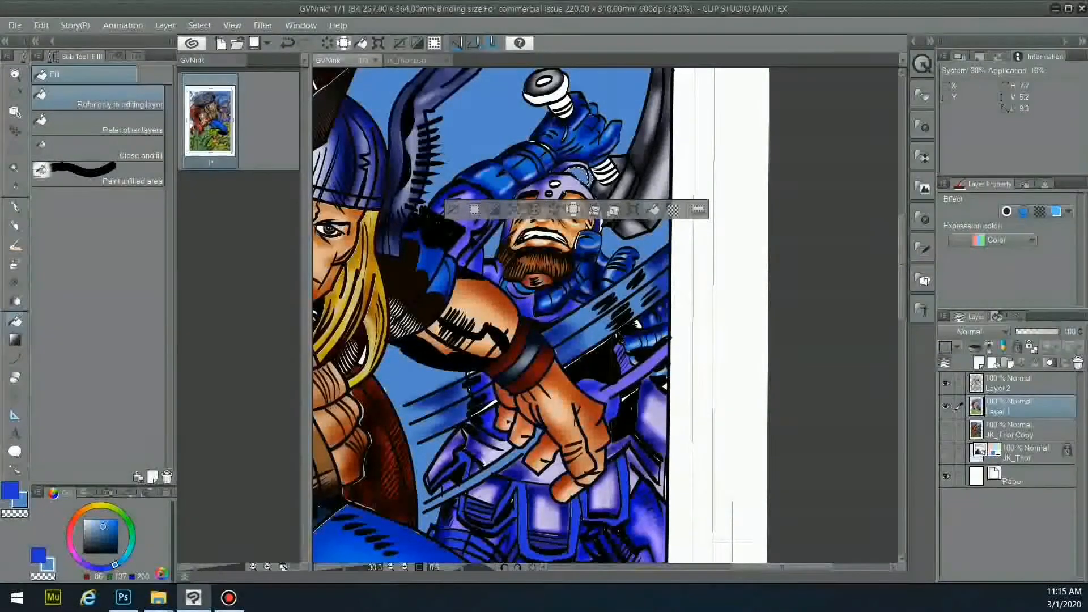
{"action": "left_click", "coordinate": [454, 209]}
- Select the helmet edge down its length and fill it with violet on Layer 1
{"action": "left_click", "coordinate": [1020, 384]}
{"action": "left_click", "coordinate": [946, 406]}
{"action": "key", "text": "w"}
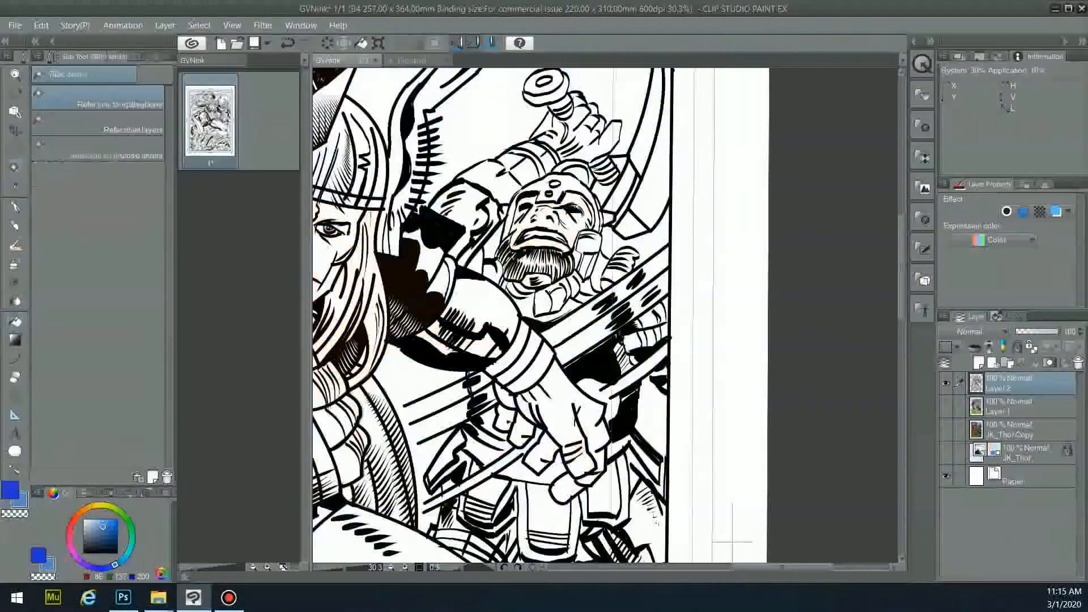
{"action": "left_click", "coordinate": [604, 205]}
{"action": "scroll", "coordinate": [688, 196], "scroll_direction": "up", "scroll_amount": 4}
{"action": "left_click_drag", "start_coordinate": [553, 205], "coordinate": [560, 244]}
{"action": "left_click_drag", "start_coordinate": [114, 564], "coordinate": [92, 566]}
{"action": "key", "text": "g"}
{"action": "left_click", "coordinate": [946, 406]}
{"action": "left_click", "coordinate": [1020, 407]}
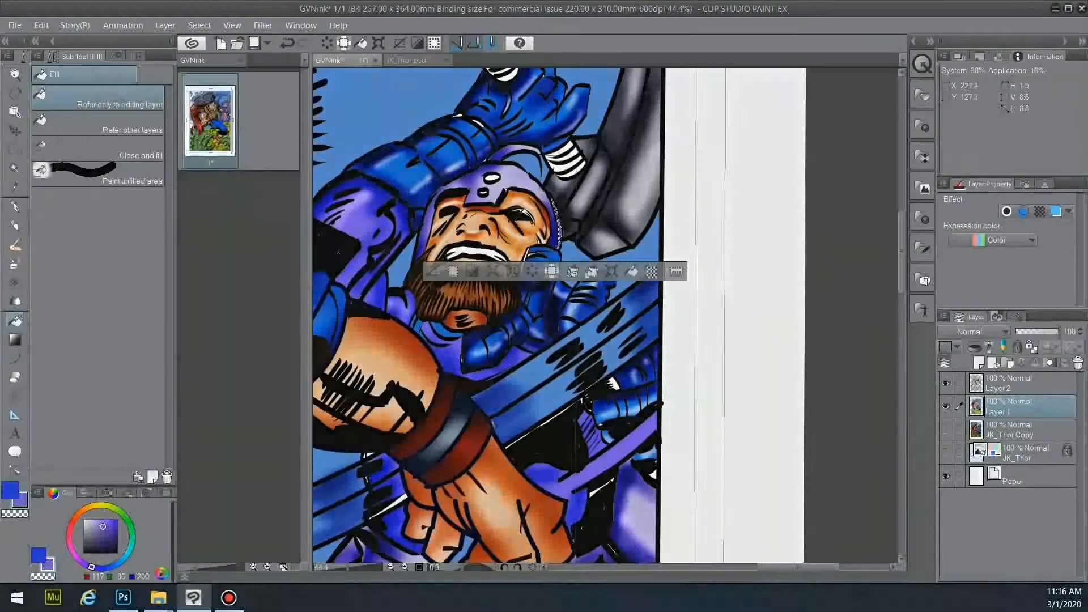
{"action": "left_click", "coordinate": [629, 409], "text": "alt"}
{"action": "key", "text": "ctrl+d"}
- Auto-select the small gap beside the helmet for filling on Layer 1
{"action": "key", "text": "w"}
{"action": "left_click", "coordinate": [946, 406]}
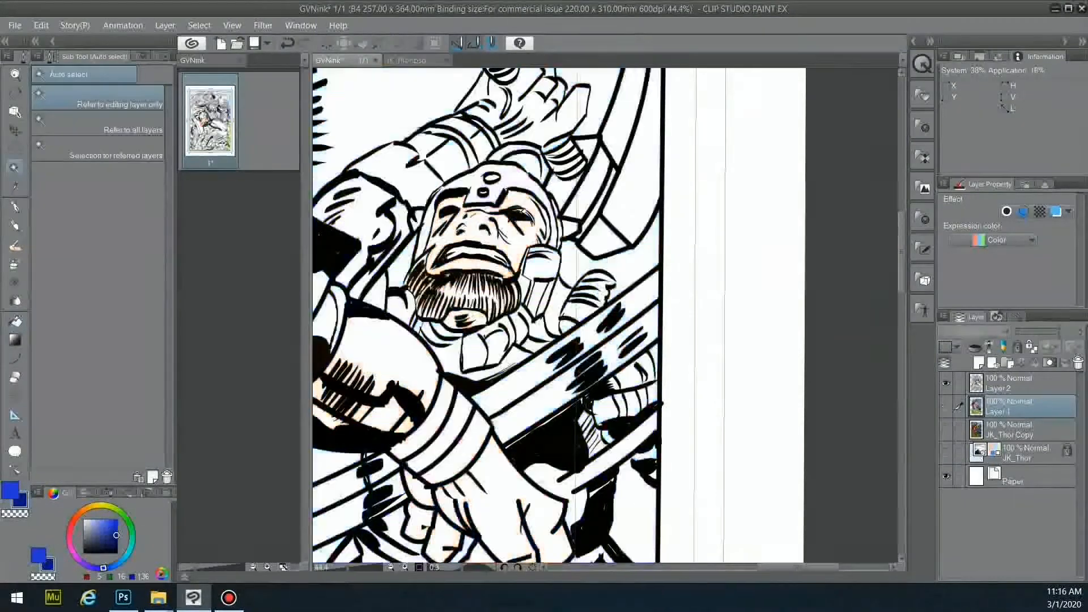
{"action": "left_click", "coordinate": [1020, 384]}
{"action": "left_click", "coordinate": [614, 385]}
{"action": "key", "text": "g"}
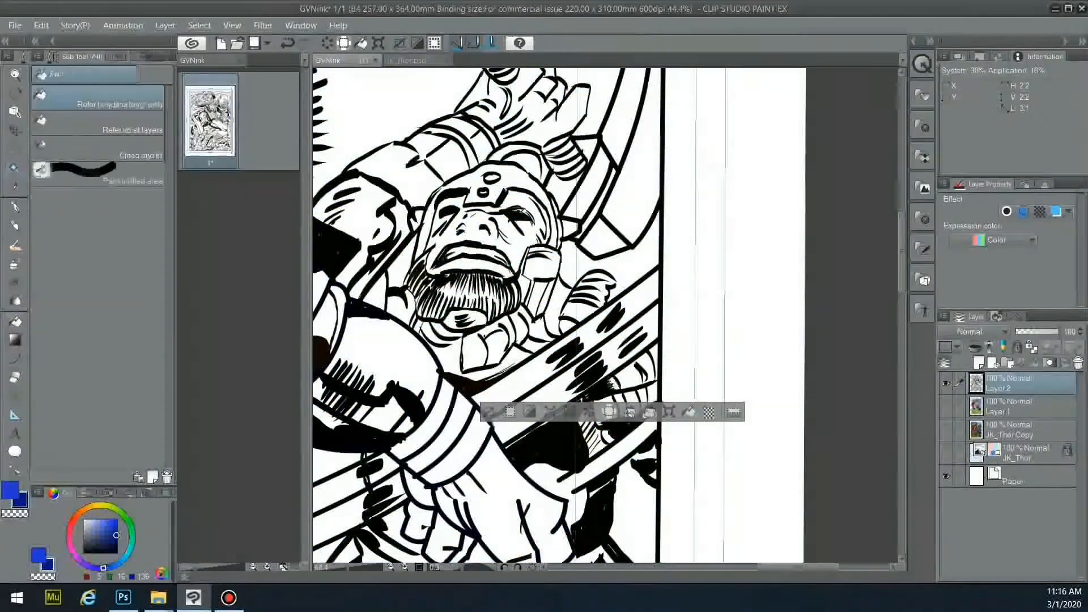
{"action": "left_click", "coordinate": [946, 407]}
{"action": "left_click", "coordinate": [1020, 406]}
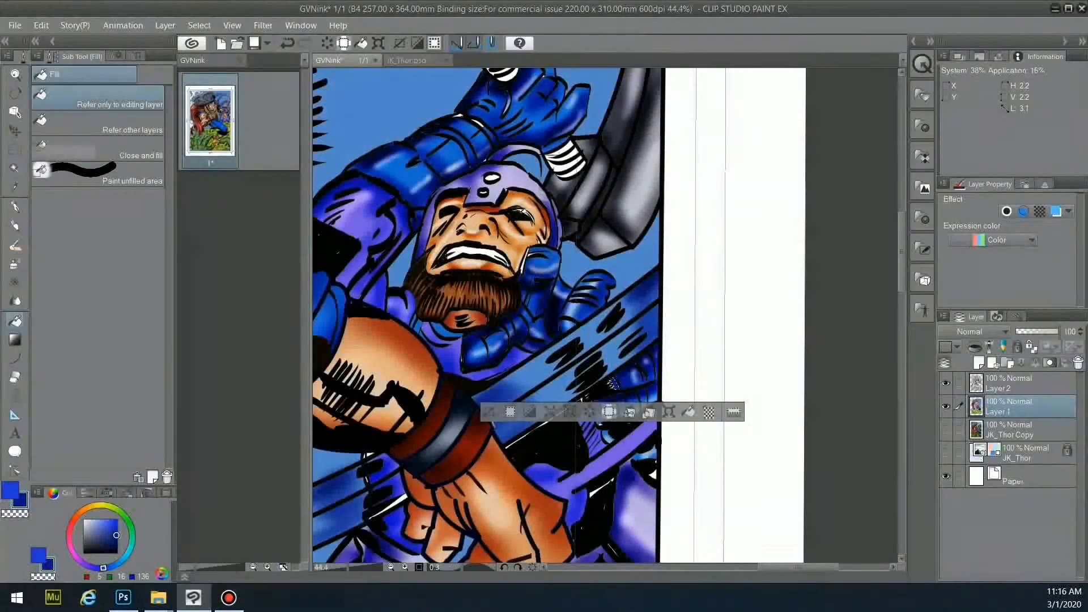
- Try selecting another helmet gap, undo the oversized selections and deselect
{"action": "key", "text": "w"}
{"action": "left_click", "coordinate": [1014, 383]}
{"action": "left_click", "coordinate": [945, 406]}
{"action": "left_click", "coordinate": [523, 290]}
{"action": "key", "text": "ctrl+z"}
{"action": "left_click", "coordinate": [531, 291]}
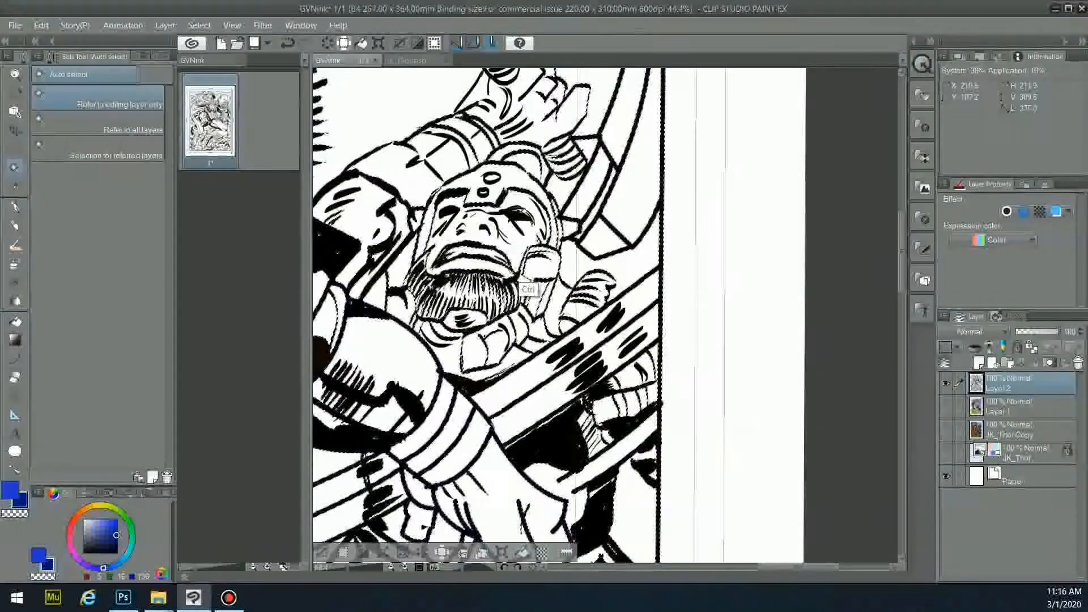
{"action": "key", "text": "ctrl+z"}
{"action": "left_click", "coordinate": [946, 406]}
{"action": "key", "text": "ctrl+d"}
{"action": "key", "text": "p"}
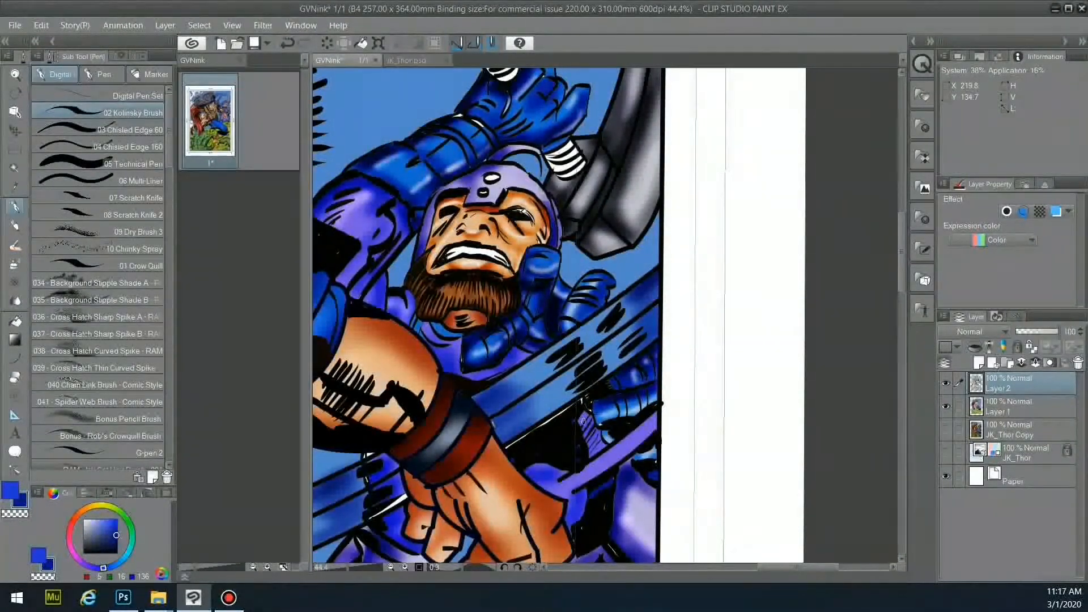
- Sample the helmet's lighter blue and auto-select the horn stripe and neighbouring horn areas
{"action": "left_click", "coordinate": [480, 163], "text": "alt"}
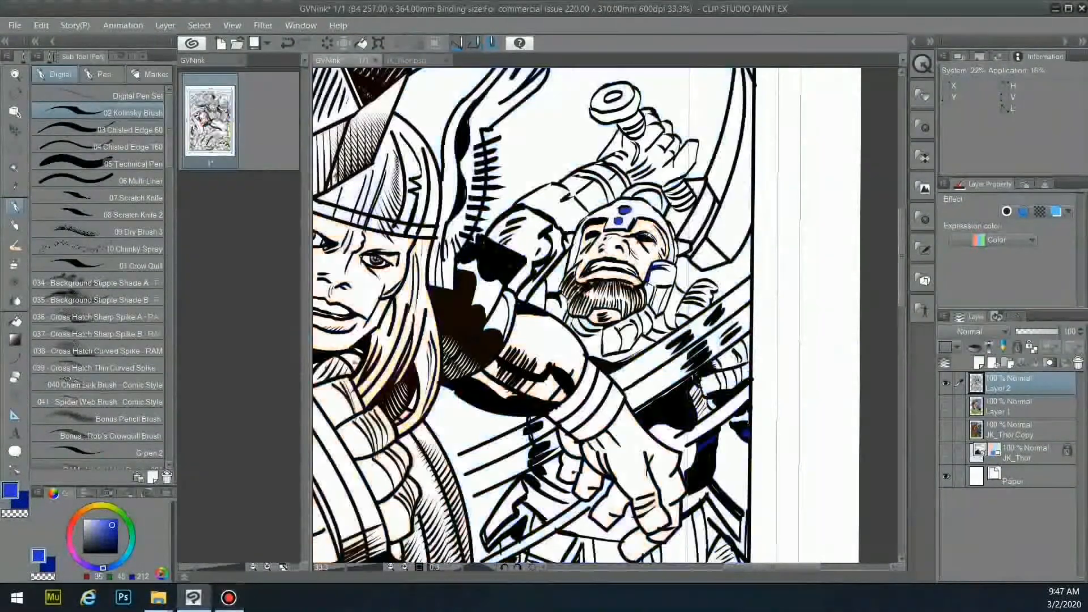
{"action": "key", "text": "w"}
{"action": "left_click", "coordinate": [723, 149]}
{"action": "left_click", "coordinate": [734, 196], "text": "shift"}
{"action": "left_click", "coordinate": [697, 220], "text": "shift"}
{"action": "left_click", "coordinate": [706, 257], "text": "shift"}
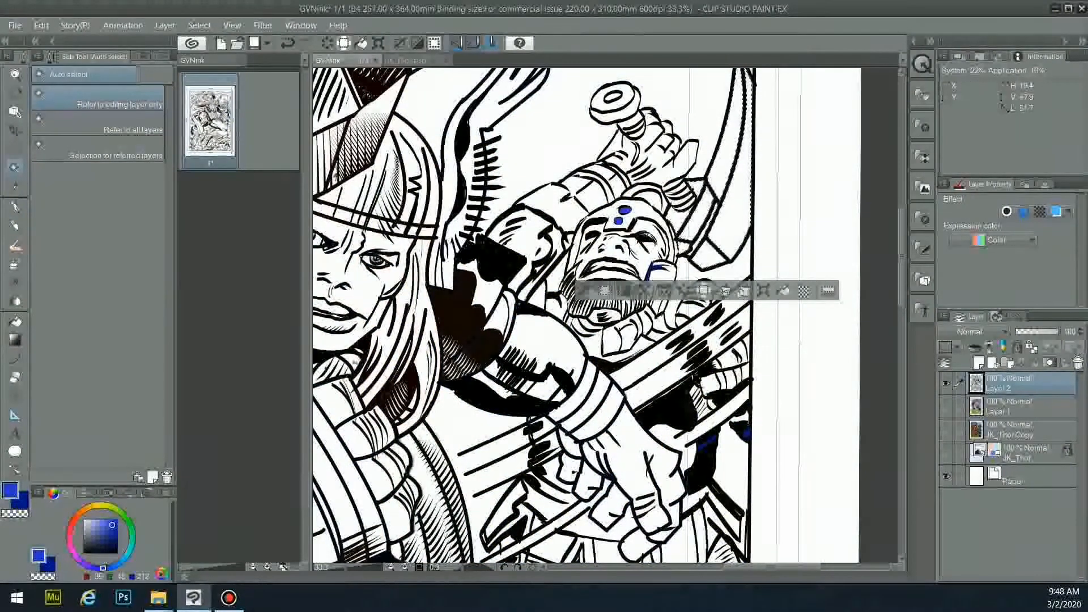
{"action": "key", "text": "p"}
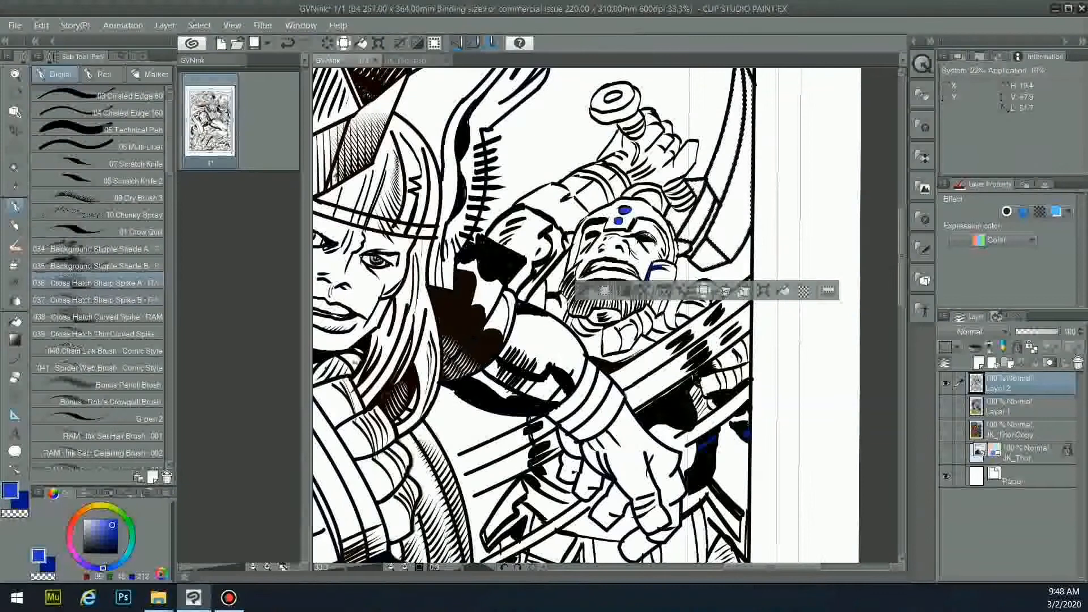
{"action": "key", "text": "ctrl+z"}
- Set black as the drawing colour at brush size 600 and clear the horn selection
{"action": "left_click", "coordinate": [116, 551]}
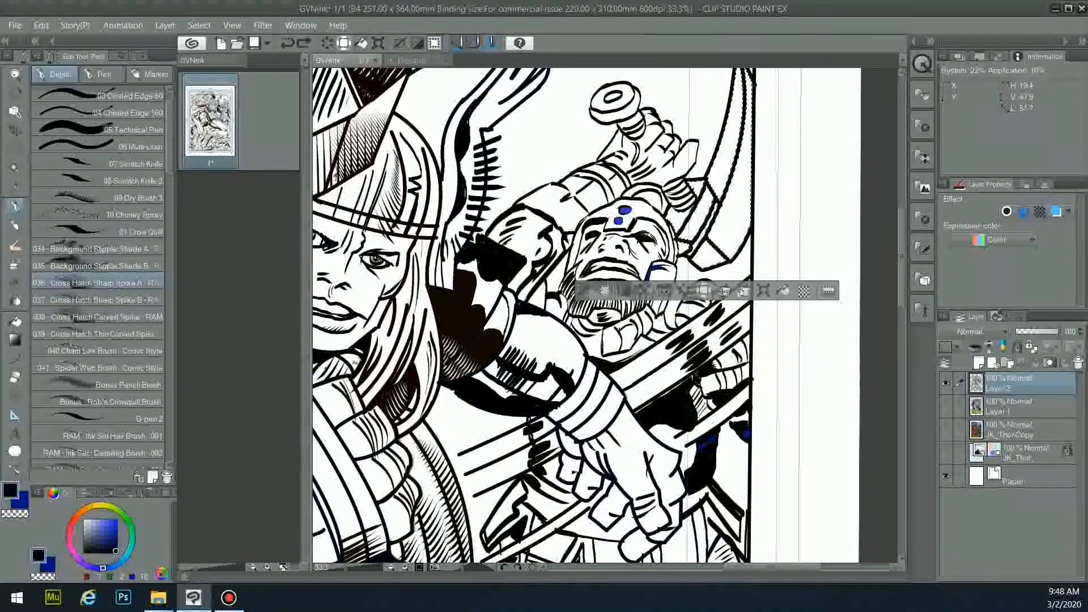
{"action": "left_click", "coordinate": [138, 57]}
{"action": "left_click", "coordinate": [89, 231]}
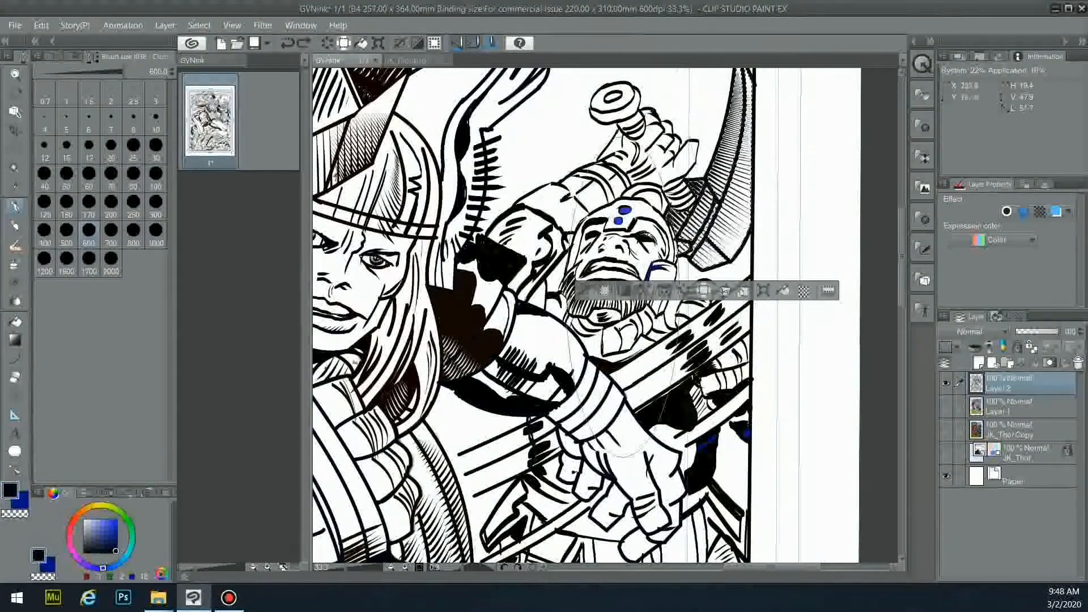
{"action": "key", "text": "m"}
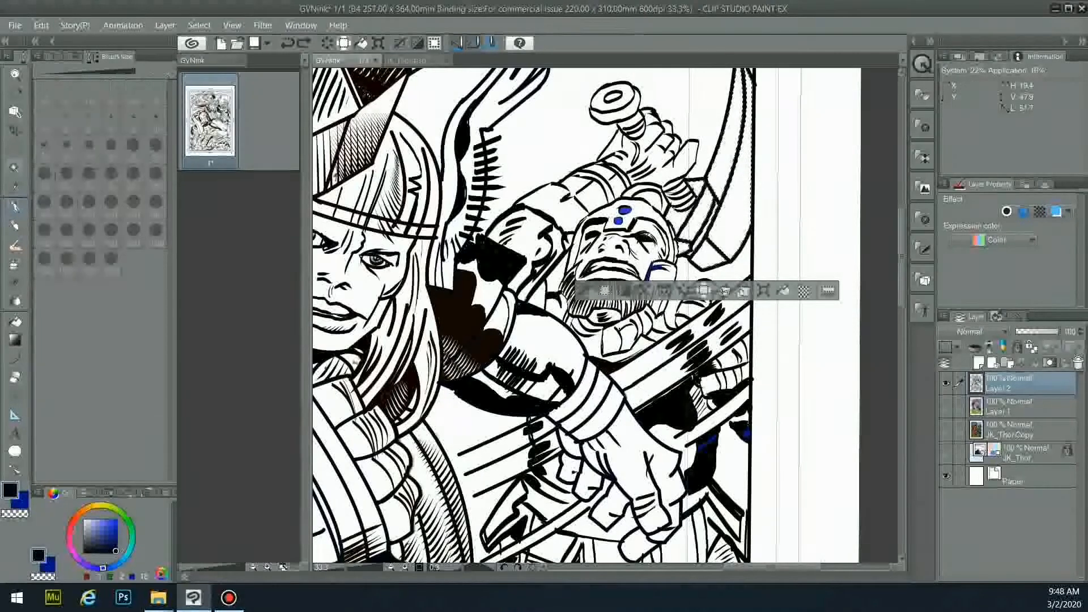
{"action": "key", "text": "ctrl+d"}
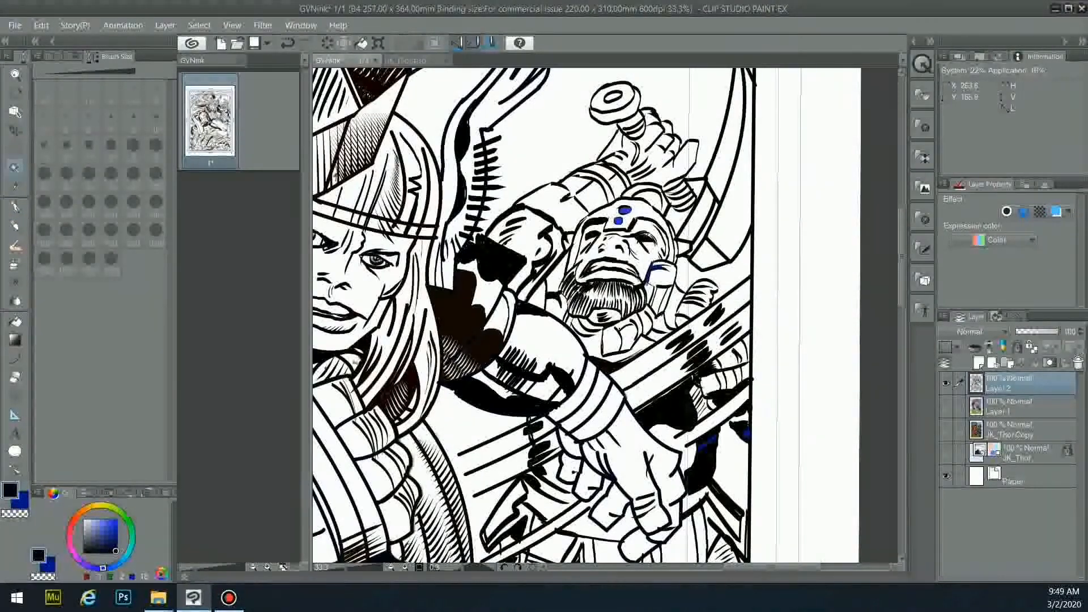
{"action": "key", "text": "g"}
- Try filling line-art areas with near white, undoing each attempt
{"action": "left_click", "coordinate": [527, 425], "text": "alt"}
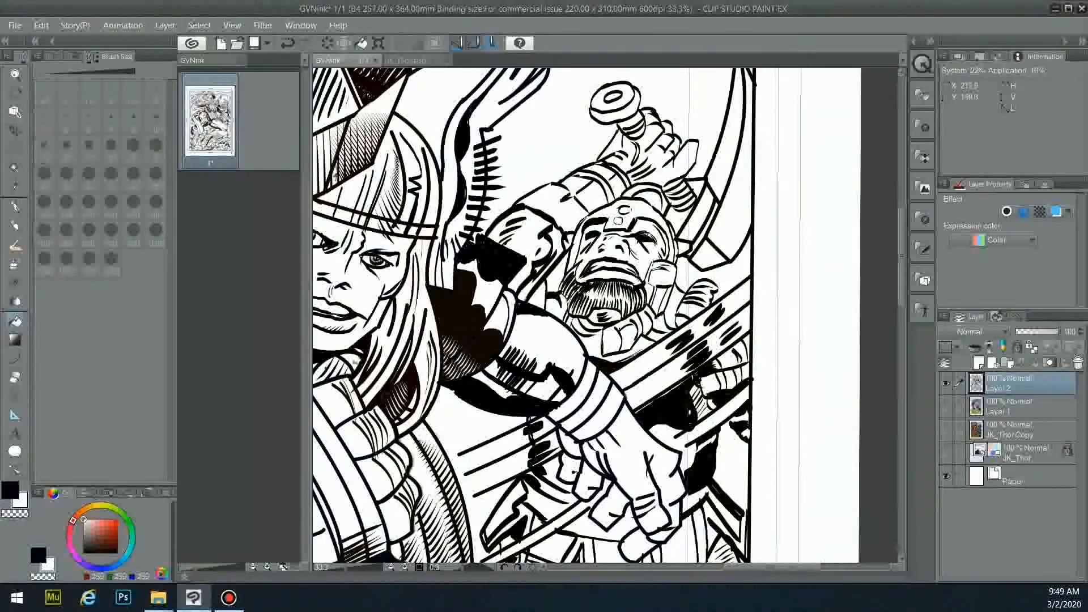
{"action": "left_click", "coordinate": [688, 414]}
{"action": "key", "text": "ctrl+z"}
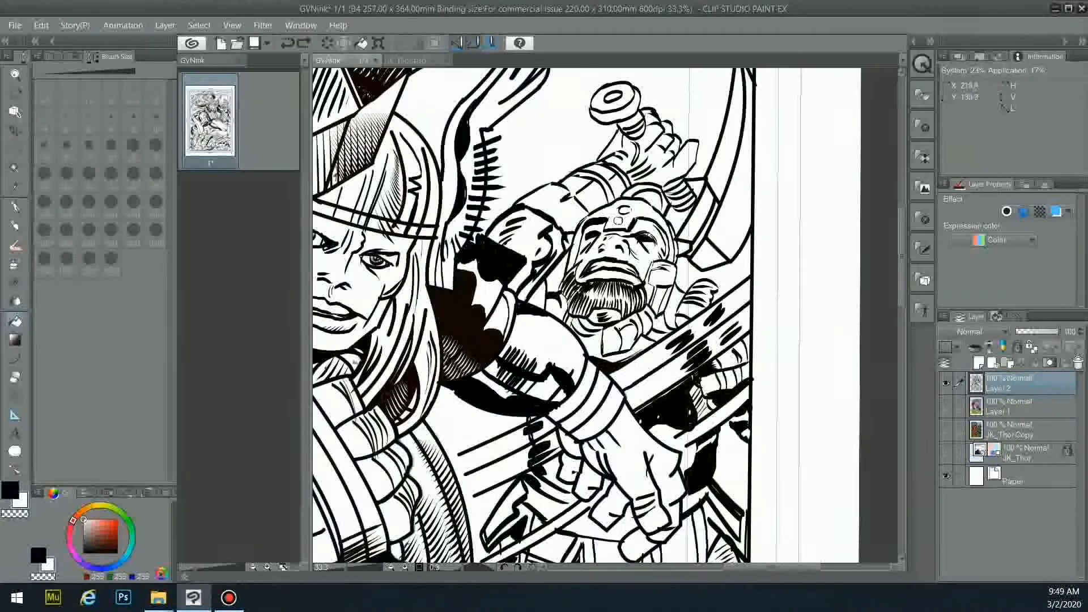
{"action": "left_click", "coordinate": [695, 450]}
{"action": "key", "text": "ctrl+z"}
{"action": "left_click", "coordinate": [709, 466]}
{"action": "key", "text": "ctrl+z"}
{"action": "left_click", "coordinate": [401, 450]}
{"action": "key", "text": "ctrl+z"}
{"action": "left_click", "coordinate": [400, 452]}
- Hatch the right and inner horn areas in black, undoing one stroke
{"action": "left_click", "coordinate": [15, 168]}
{"action": "left_click", "coordinate": [732, 221]}
{"action": "left_click", "coordinate": [16, 207]}
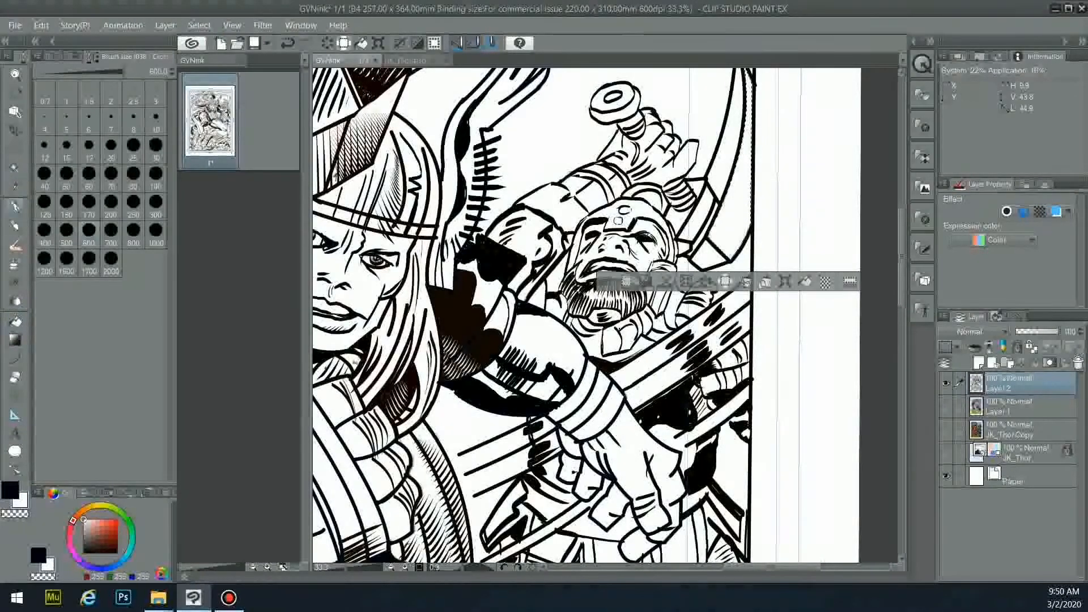
{"action": "left_click", "coordinate": [10, 490]}
{"action": "left_click_drag", "start_coordinate": [752, 89], "coordinate": [730, 244]}
{"action": "left_click", "coordinate": [15, 168]}
{"action": "left_click", "coordinate": [731, 147]}
{"action": "left_click", "coordinate": [15, 206]}
{"action": "left_click_drag", "start_coordinate": [733, 108], "coordinate": [737, 189]}
{"action": "key", "text": "ctrl+z"}
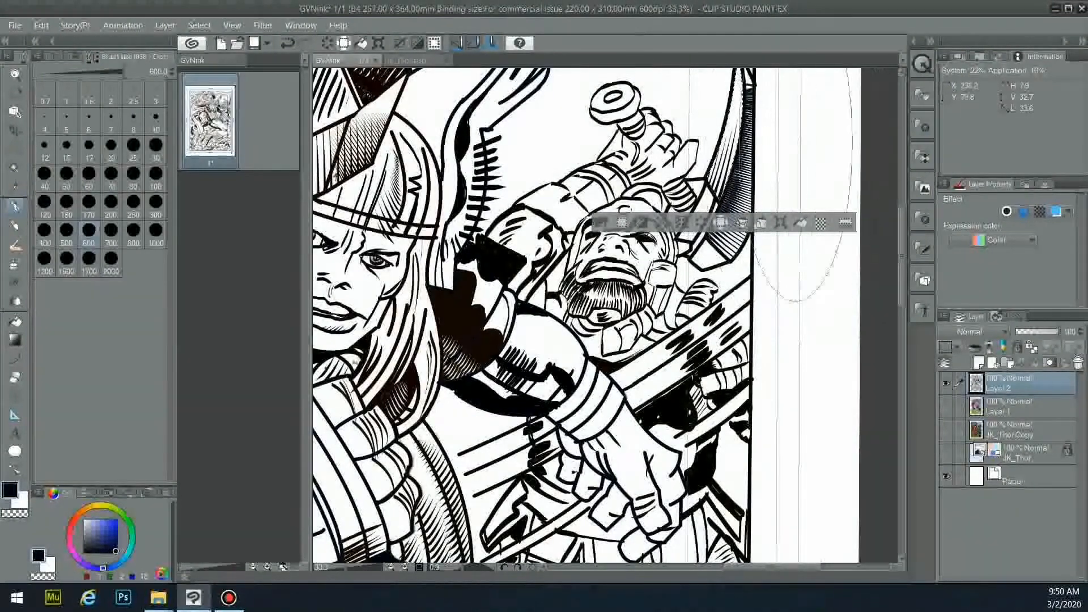
{"action": "key", "text": "w"}
- Hatch the lower horn piece and select the narrow white horn strips
{"action": "left_click", "coordinate": [706, 261]}
{"action": "key", "text": "p"}
{"action": "left_click_drag", "start_coordinate": [700, 260], "coordinate": [757, 265]}
{"action": "key", "text": "w"}
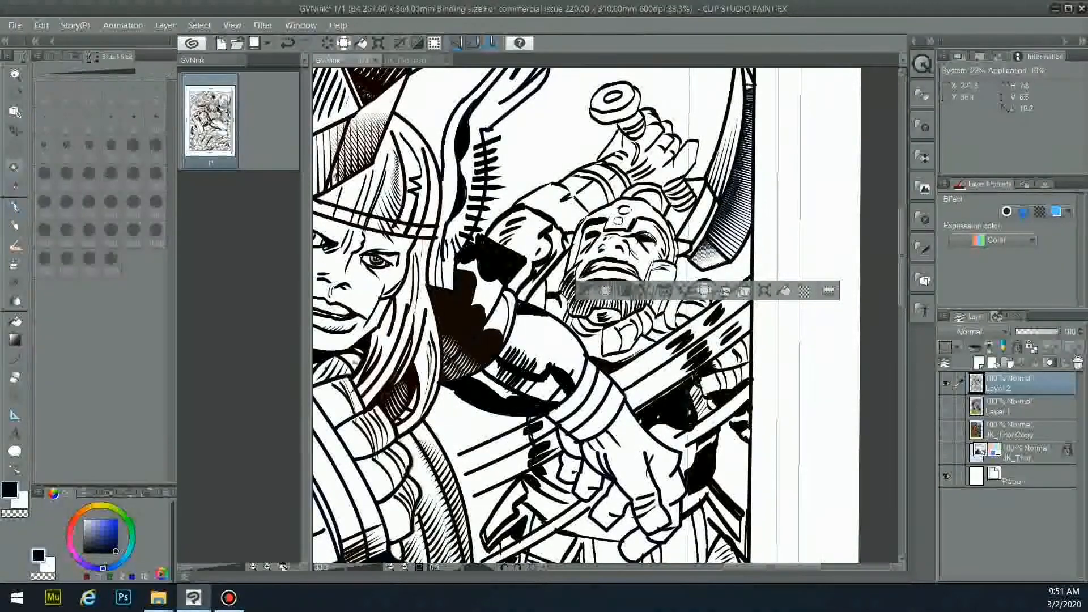
{"action": "left_click", "coordinate": [705, 228]}
{"action": "key", "text": "p"}
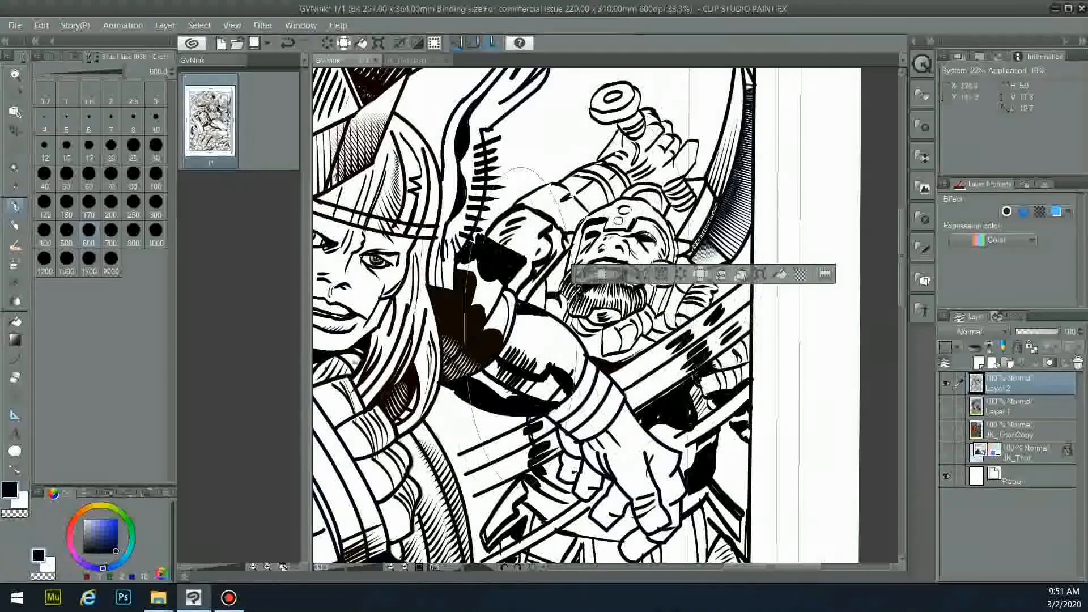
{"action": "key", "text": "w"}
{"action": "key", "text": "x"}
{"action": "key", "text": "w"}
{"action": "left_click", "coordinate": [697, 218]}
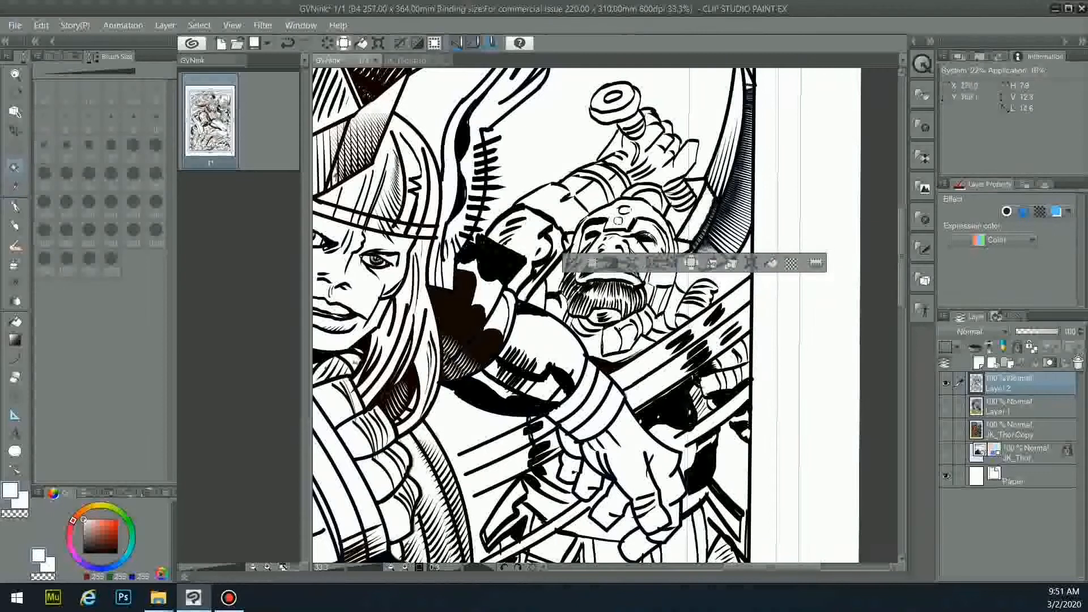
{"action": "right_click", "coordinate": [708, 226]}
{"action": "key", "text": "p"}
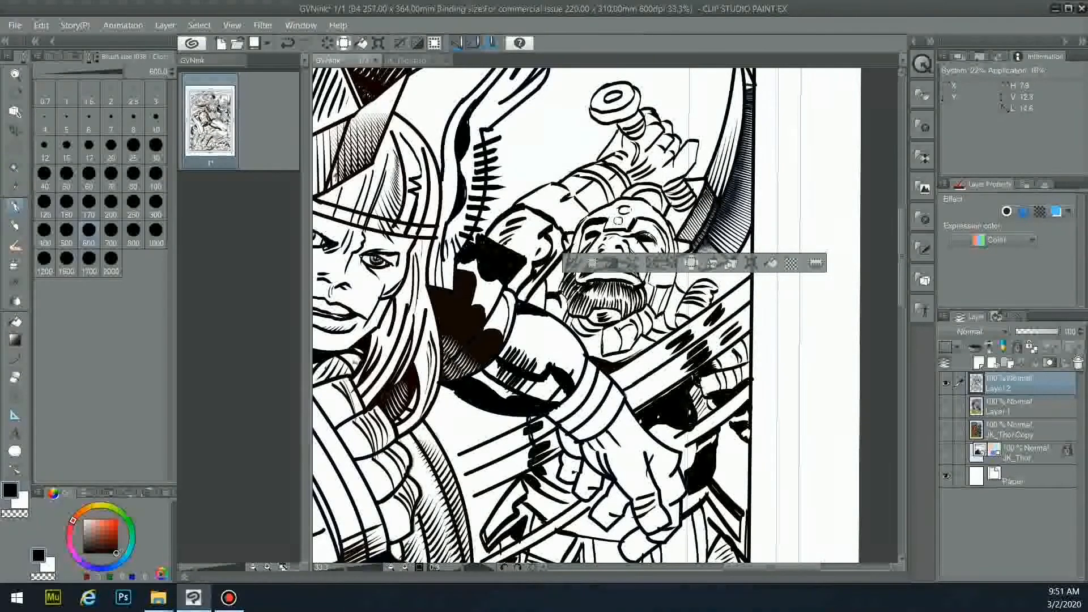
- Hatch the empty area beside the horn and at its base, redrawing stray strokes
{"action": "key", "text": "w"}
{"action": "left_click", "coordinate": [678, 218]}
{"action": "key", "text": "p"}
{"action": "left_click_drag", "start_coordinate": [642, 231], "coordinate": [666, 227]}
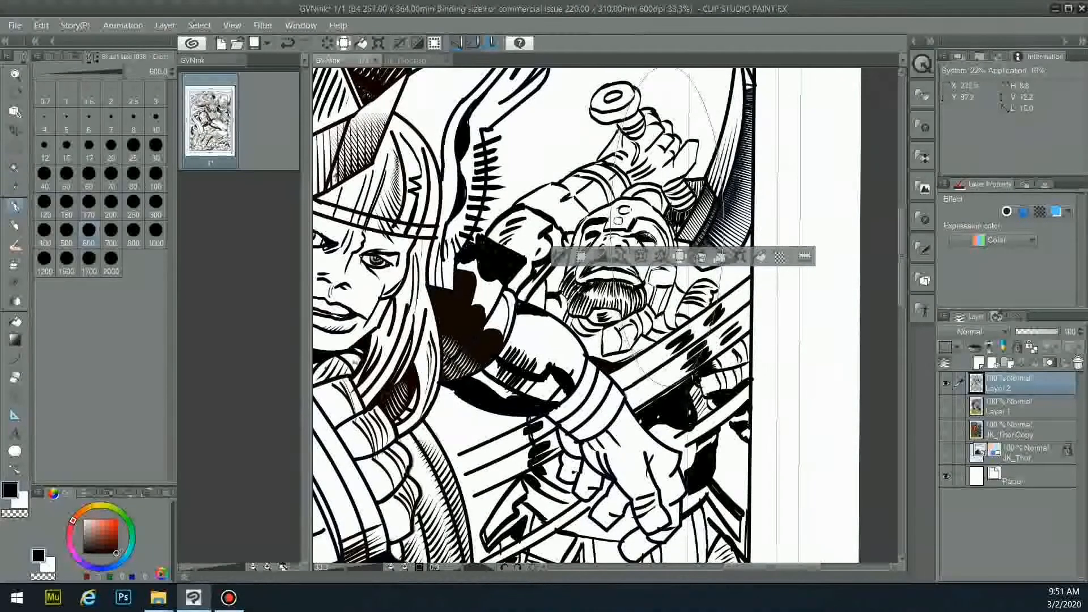
{"action": "key", "text": "ctrl+z"}
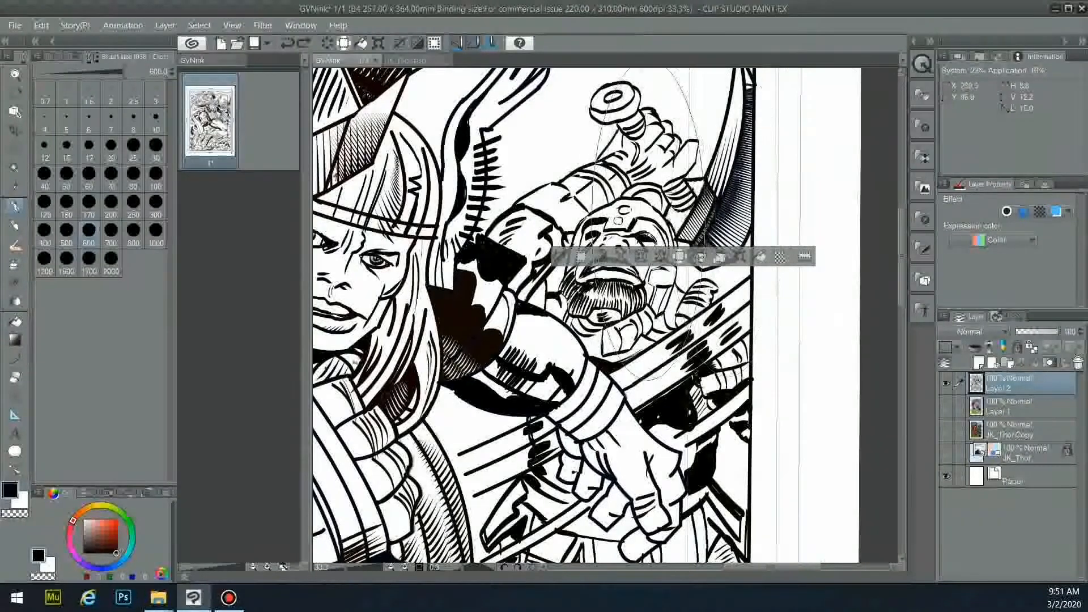
{"action": "left_click_drag", "start_coordinate": [673, 212], "coordinate": [658, 244]}
{"action": "key", "text": "ctrl+d"}
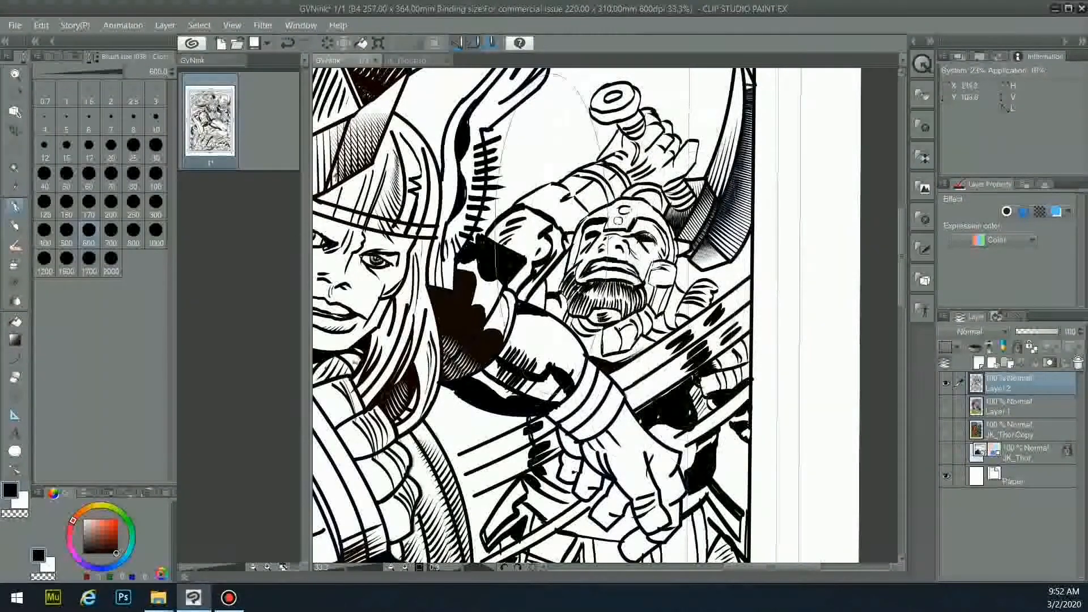
{"action": "key", "text": "w"}
{"action": "left_click", "coordinate": [700, 249]}
{"action": "key", "text": "p"}
{"action": "key", "text": "ctrl+z"}
{"action": "left_click_drag", "start_coordinate": [703, 214], "coordinate": [679, 238]}
- Zoom out, undo a stray pen stroke and show Layer 1's colours
{"action": "left_click", "coordinate": [946, 406]}
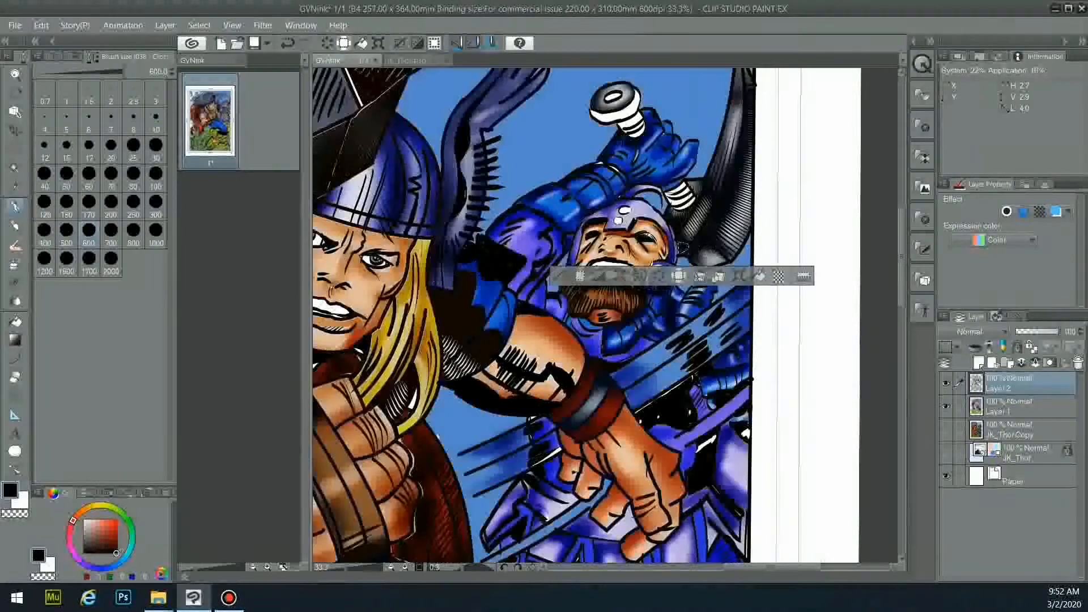
{"action": "scroll", "coordinate": [660, 391], "scroll_direction": "down", "scroll_amount": 2}
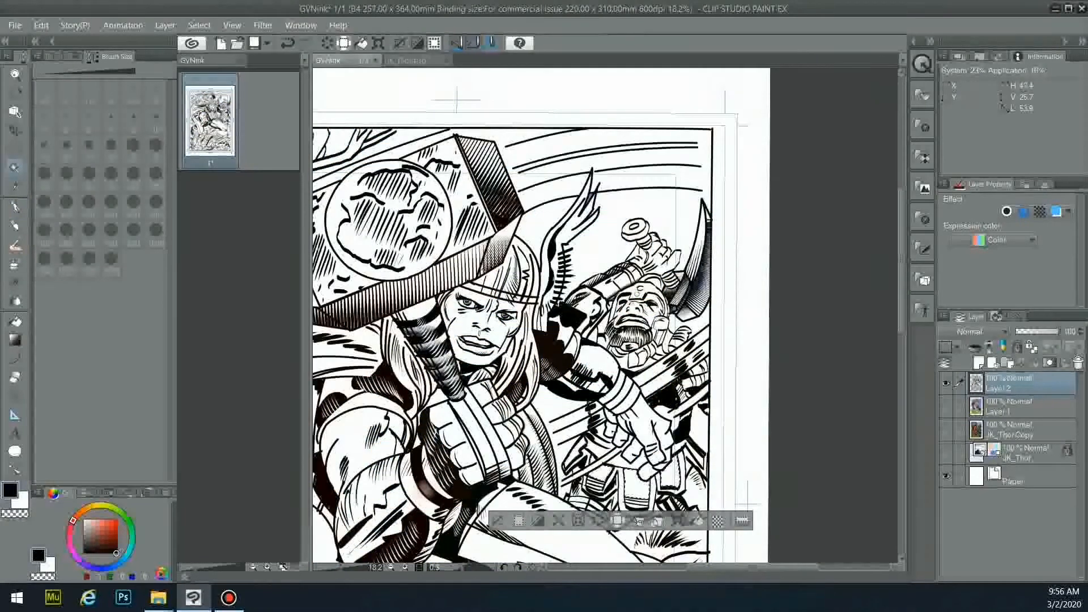
{"action": "key", "text": "p"}
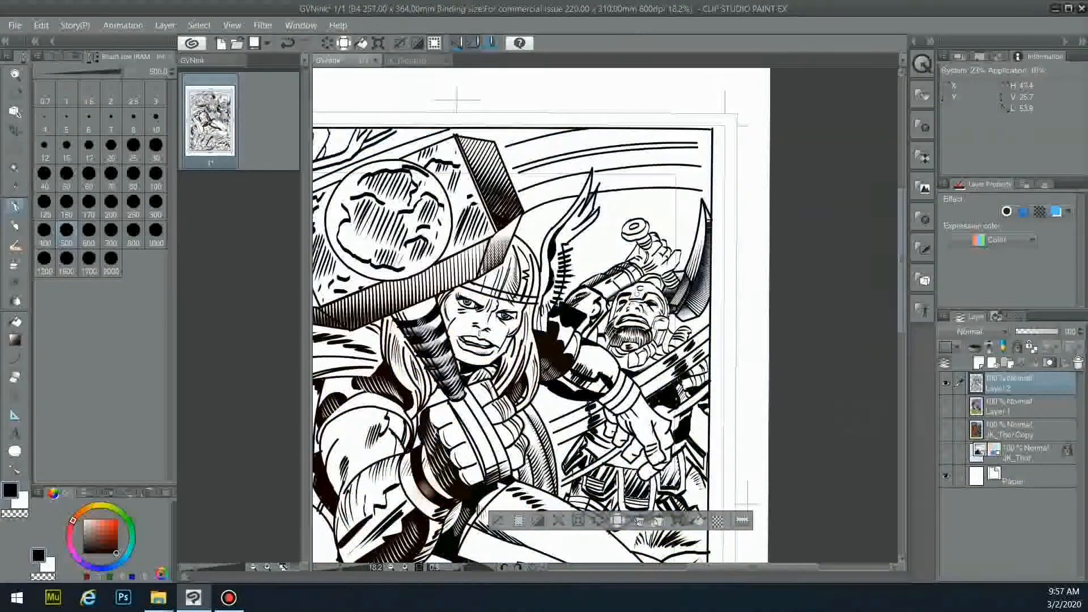
{"action": "scroll", "coordinate": [862, 332], "scroll_direction": "down", "scroll_amount": 3}
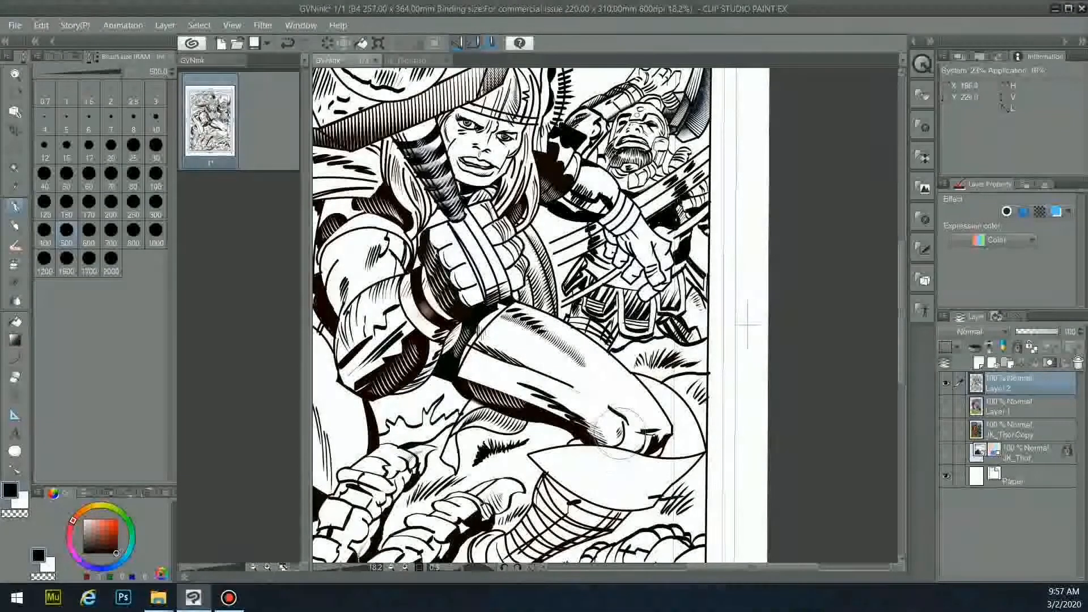
{"action": "key", "text": "ctrl+z"}
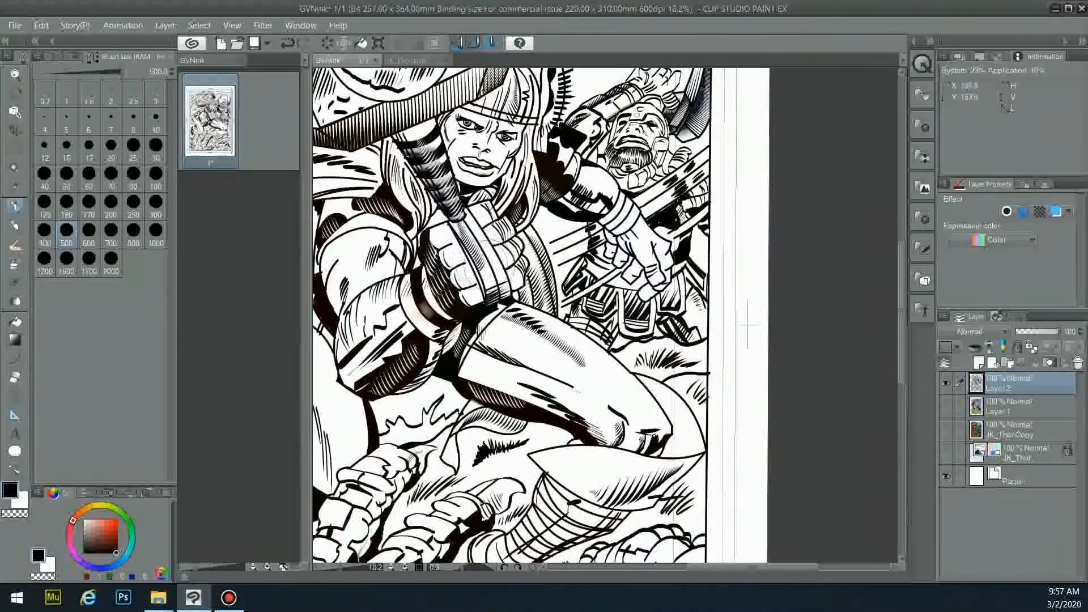
{"action": "left_click", "coordinate": [946, 406]}
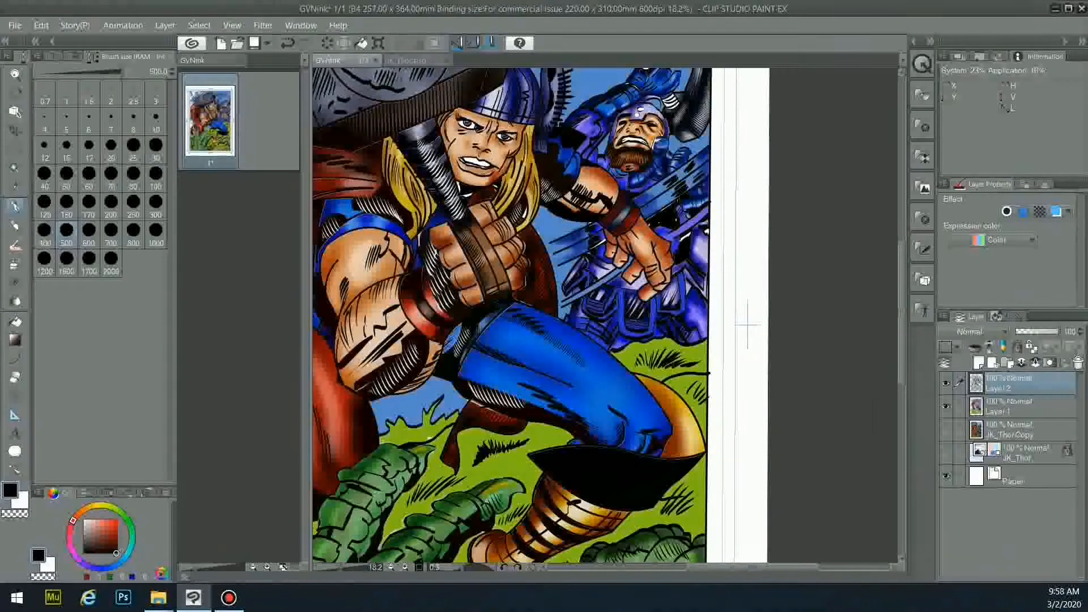
{"action": "scroll", "coordinate": [606, 318], "scroll_direction": "down", "scroll_amount": 5}
{"action": "scroll", "coordinate": [605, 317], "scroll_direction": "up", "scroll_amount": 5}
{"action": "scroll", "coordinate": [605, 317], "scroll_direction": "left", "scroll_amount": 5}
- At the page top, auto-select the white tree trunk and upper branches
{"action": "left_click_drag", "start_coordinate": [902, 272], "coordinate": [902, 242]}
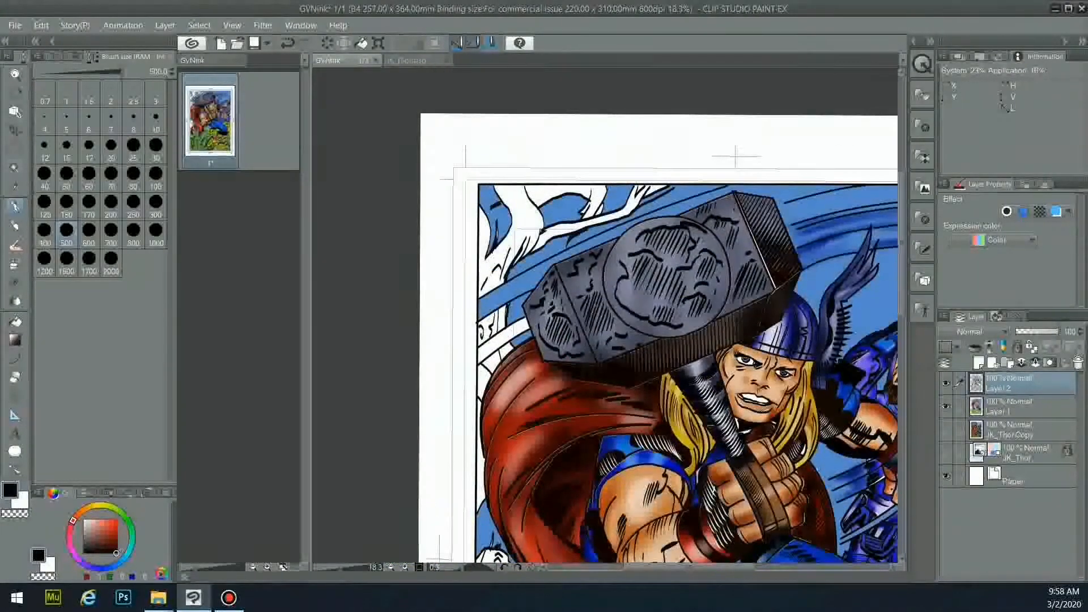
{"action": "key", "text": "w"}
{"action": "left_click", "coordinate": [523, 222]}
{"action": "left_click", "coordinate": [629, 215], "text": "shift"}
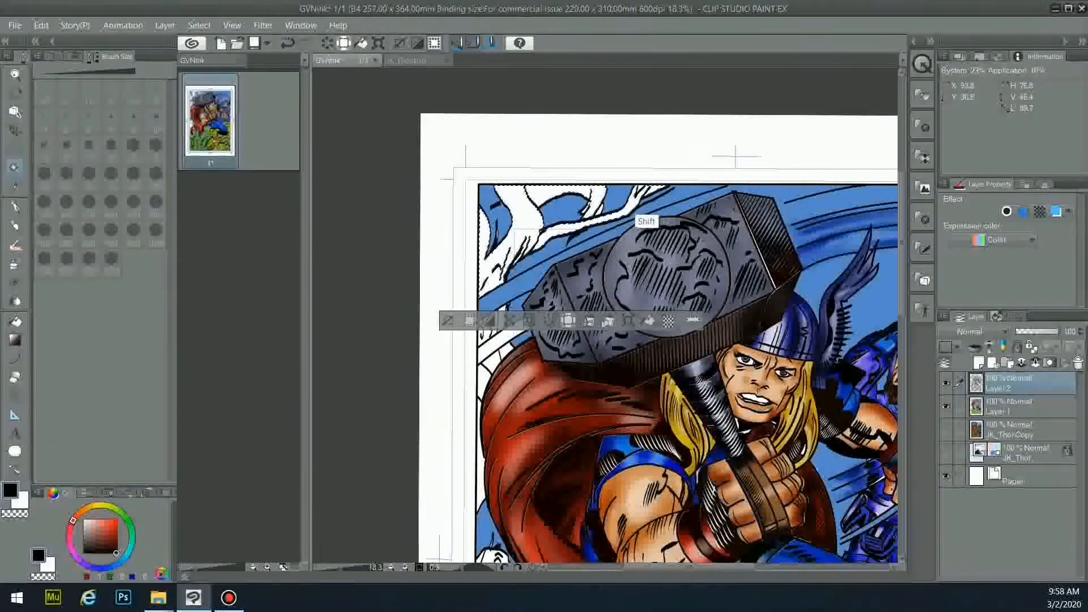
- Add the lower-left branch and further white areas down the left edge to the selection
{"action": "left_click", "coordinate": [501, 340], "text": "shift"}
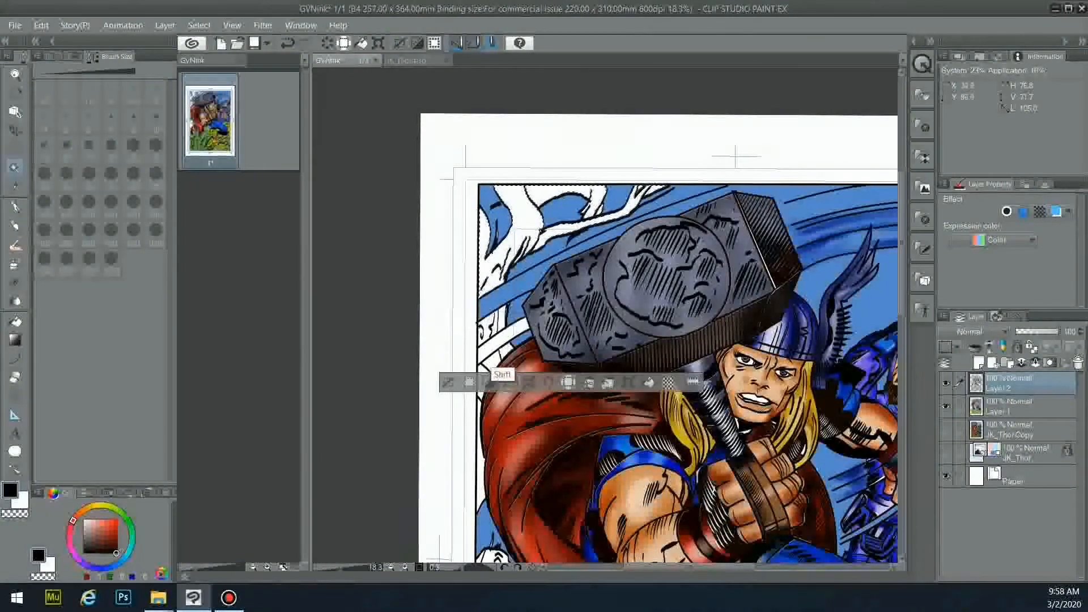
{"action": "left_click", "coordinate": [486, 368], "text": "shift"}
{"action": "left_click", "coordinate": [483, 392], "text": "shift"}
{"action": "left_click", "coordinate": [483, 487], "text": "shift"}
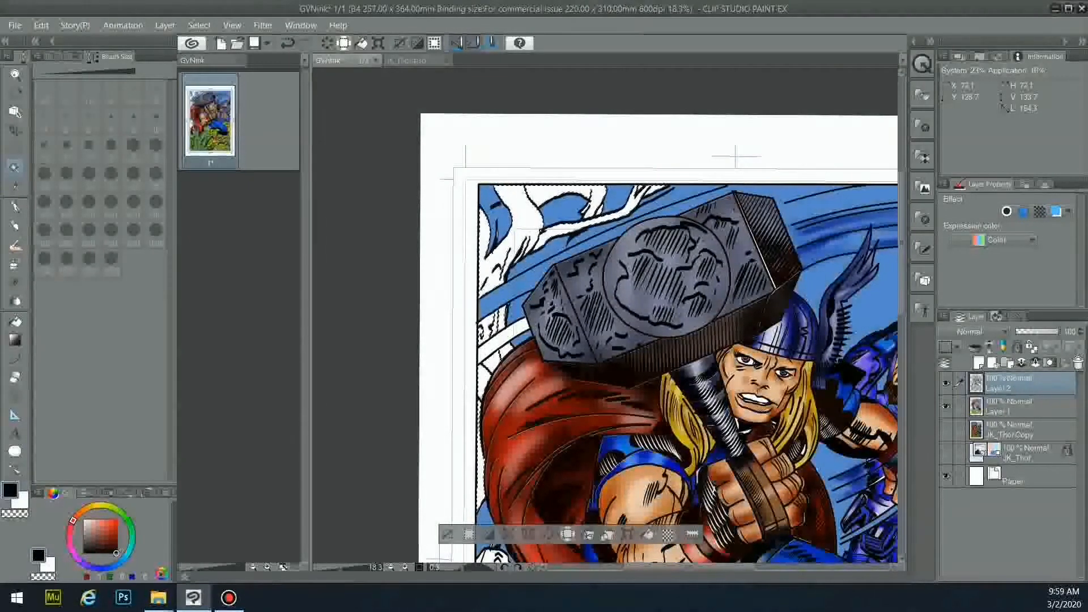
- Eyedrop the sky blue on the colour layer and set white and black colours
{"action": "left_click", "coordinate": [678, 195], "text": "alt"}
{"action": "left_click", "coordinate": [1020, 407]}
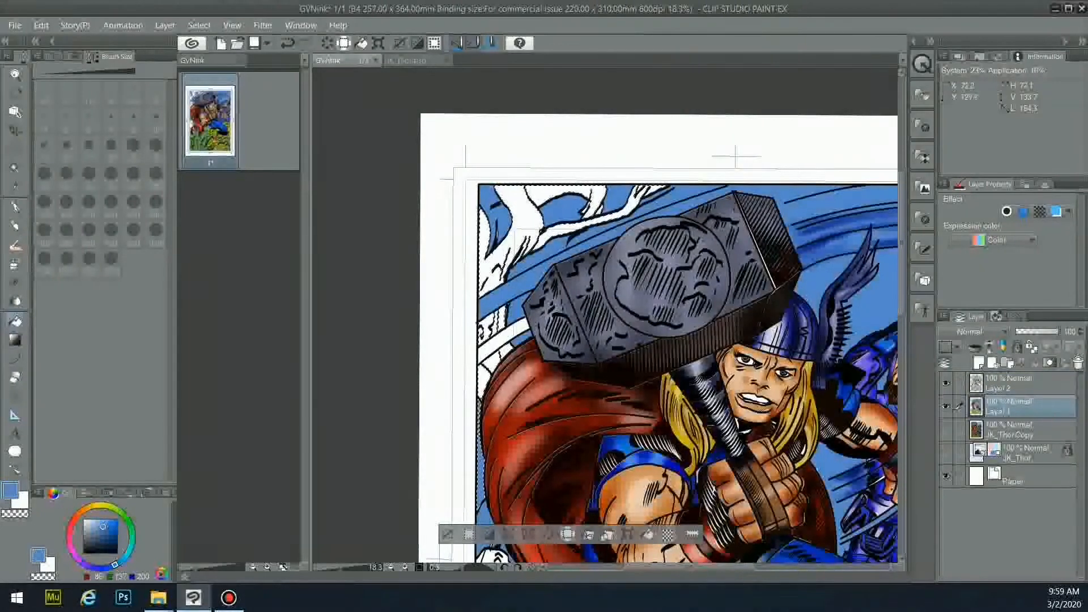
{"action": "left_click", "coordinate": [21, 502]}
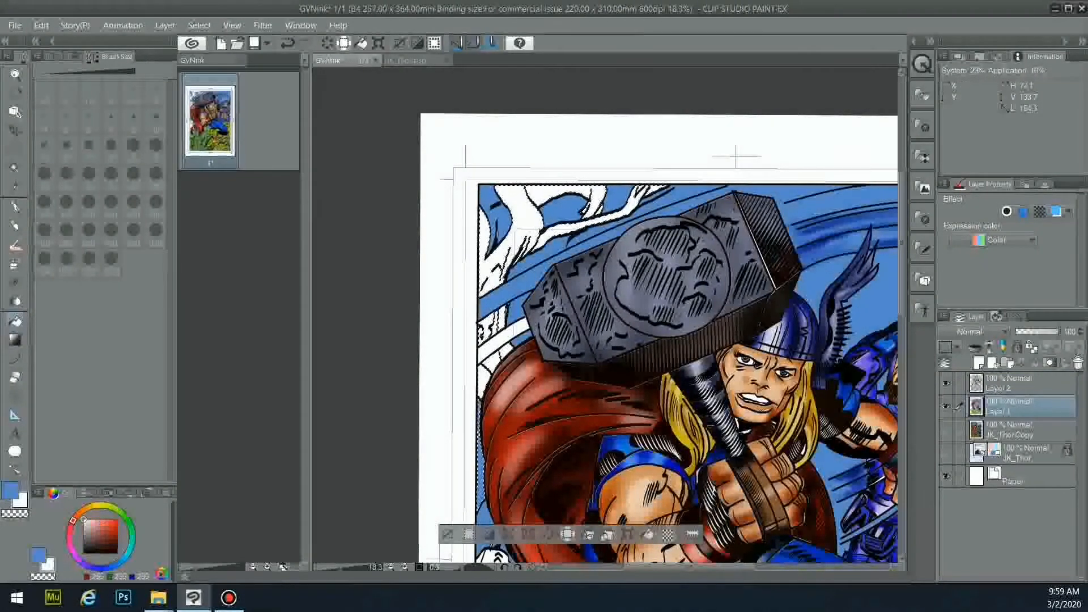
{"action": "key", "text": "p"}
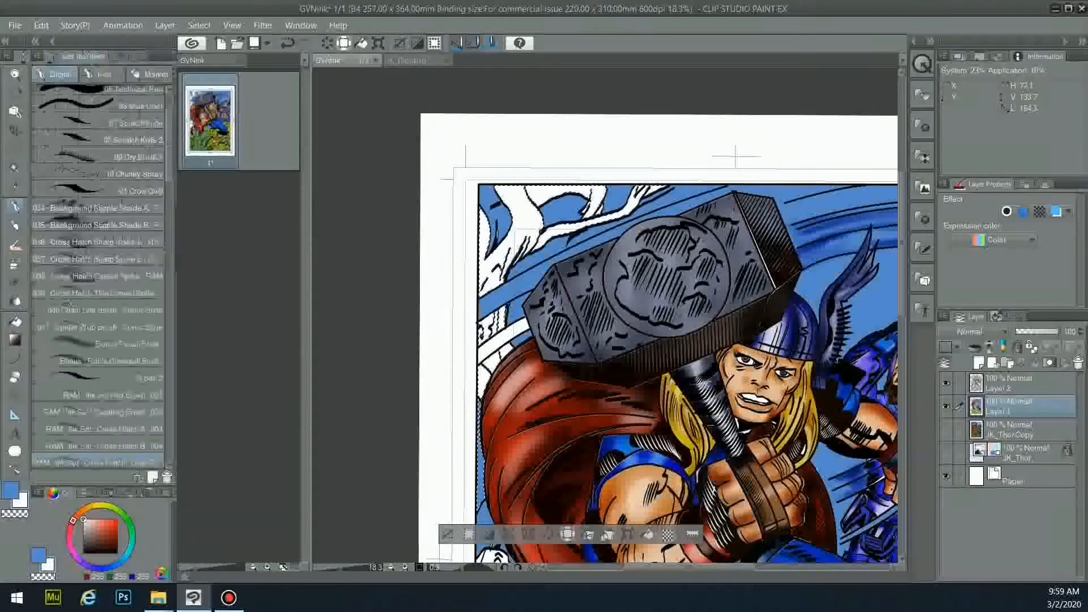
{"action": "left_click", "coordinate": [515, 209], "text": "alt"}
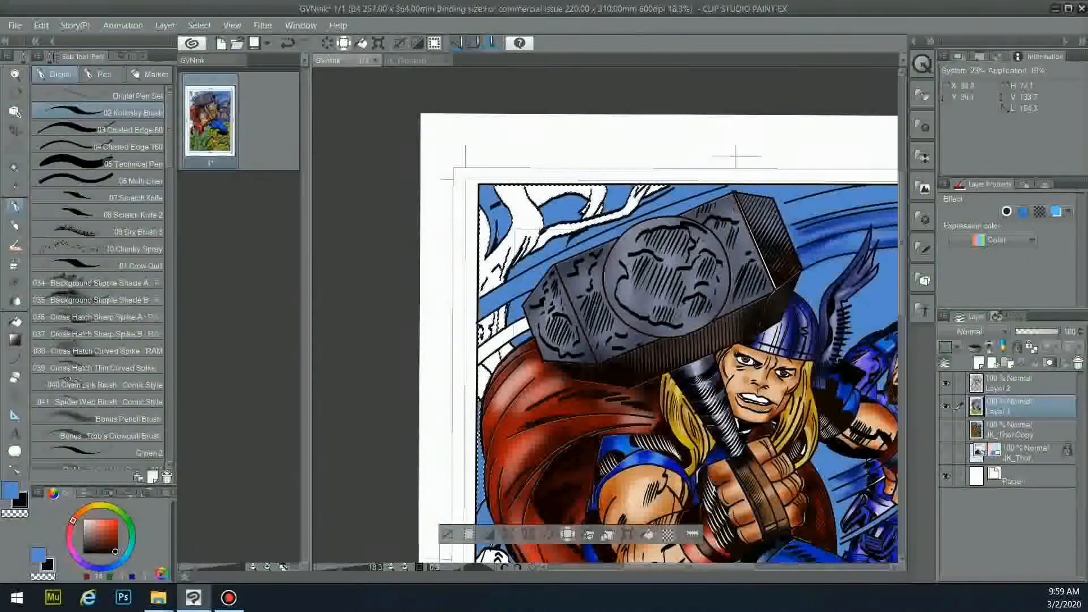
{"action": "left_click", "coordinate": [143, 56]}
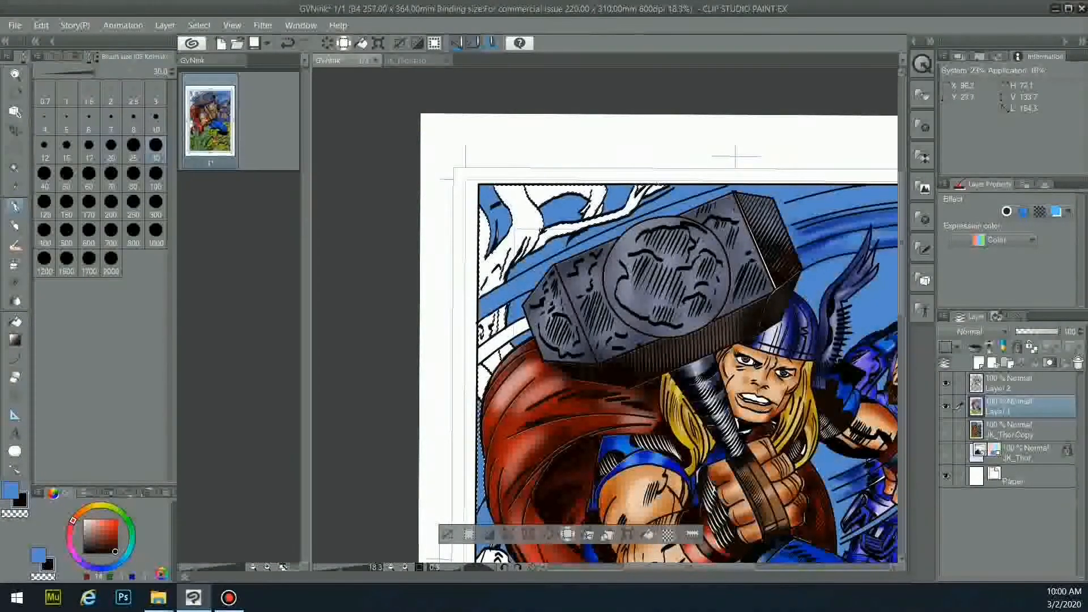
{"action": "left_click_drag", "start_coordinate": [901, 255], "coordinate": [902, 317]}
- Extend the selection down the left edge on the ink layer and set blue, black and white sub colours
{"action": "left_click", "coordinate": [15, 168]}
{"action": "left_click", "coordinate": [1014, 383]}
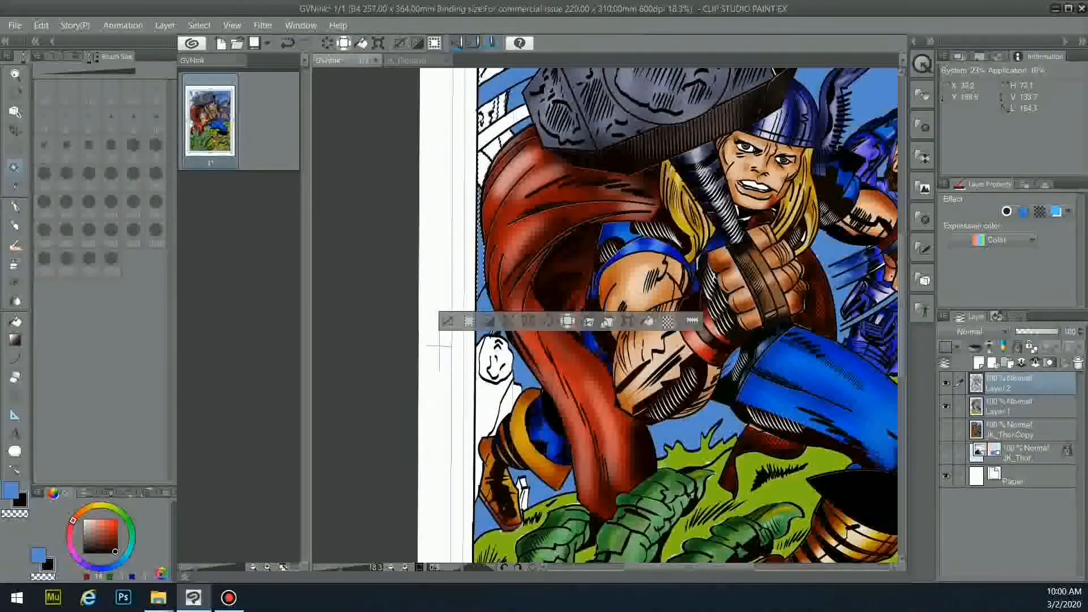
{"action": "left_click", "coordinate": [503, 425], "text": "shift"}
{"action": "left_click", "coordinate": [15, 322]}
{"action": "left_click", "coordinate": [10, 491]}
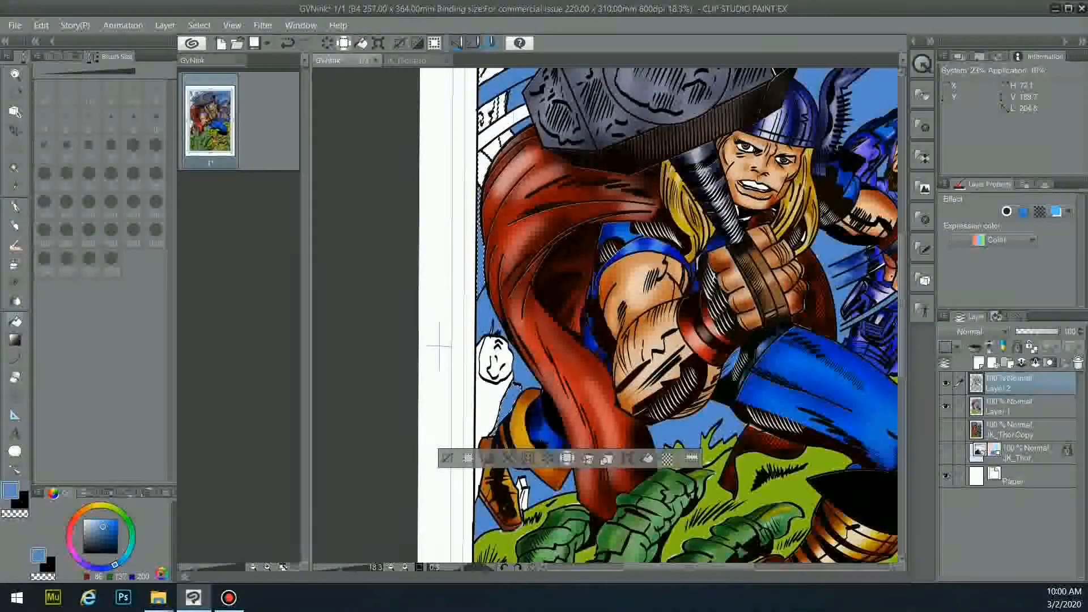
{"action": "left_click_drag", "start_coordinate": [901, 309], "coordinate": [902, 231]}
{"action": "left_click", "coordinate": [22, 502]}
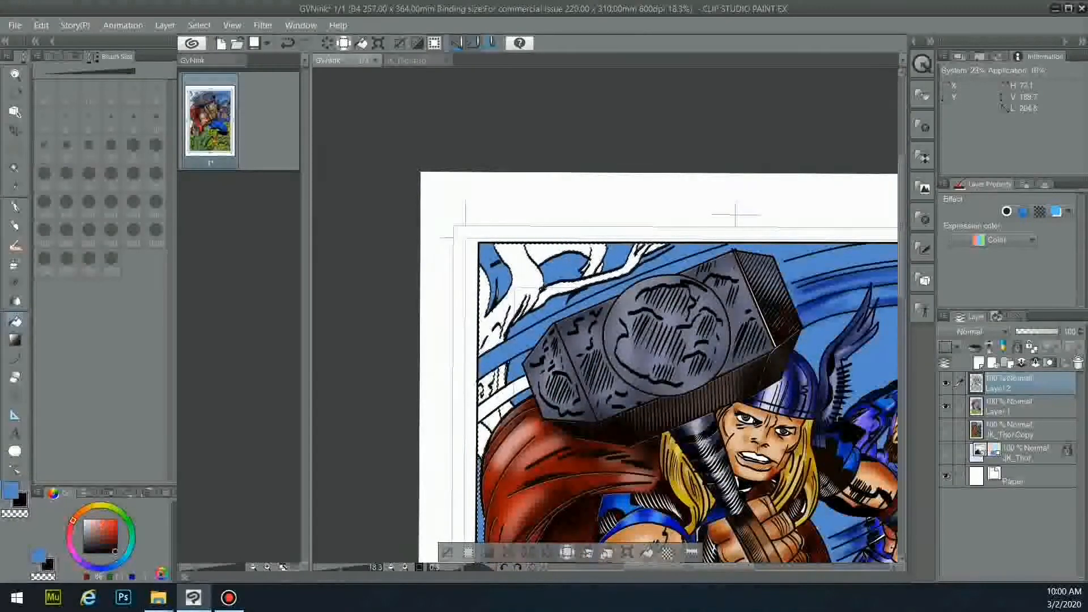
{"action": "right_click", "coordinate": [492, 402]}
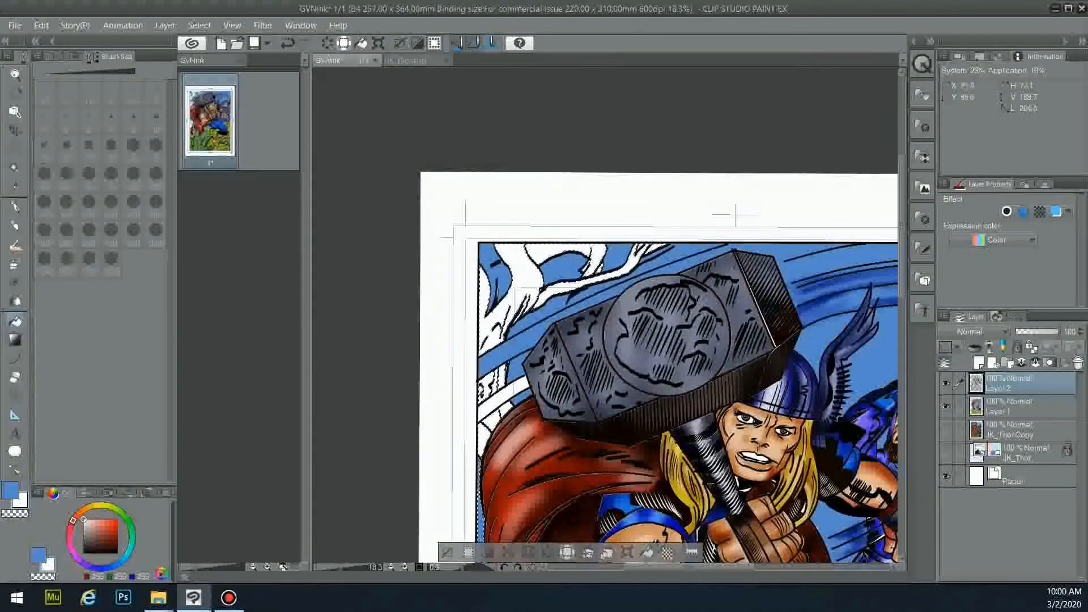
{"action": "left_click", "coordinate": [15, 207]}
{"action": "left_click", "coordinate": [116, 552]}
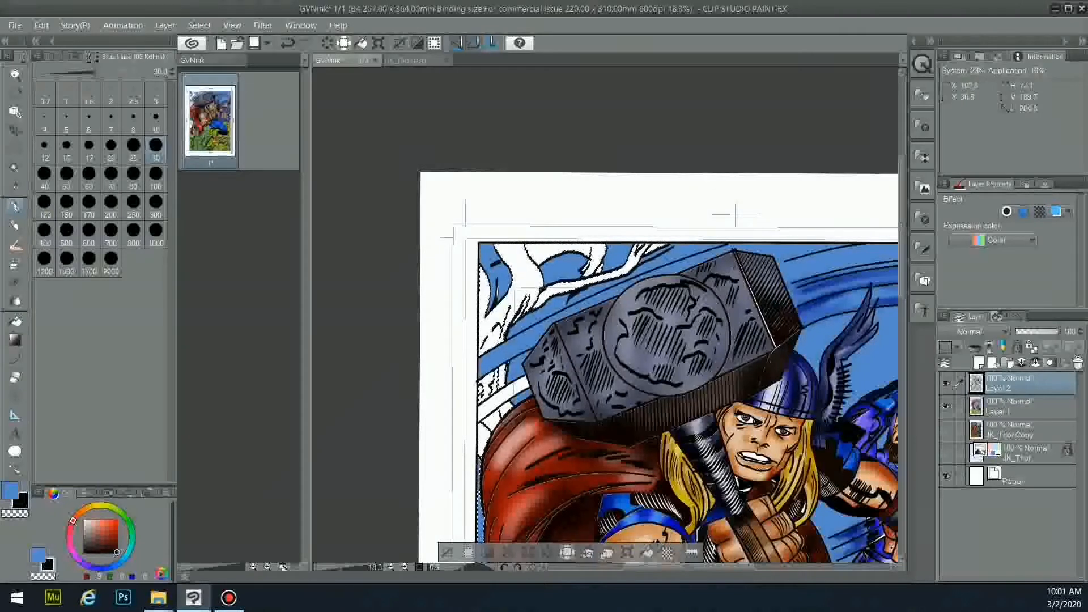
- Deselect, then reselect the upper-left branches, trunk and area left of the hammer
{"action": "key", "text": "ctrl+d"}
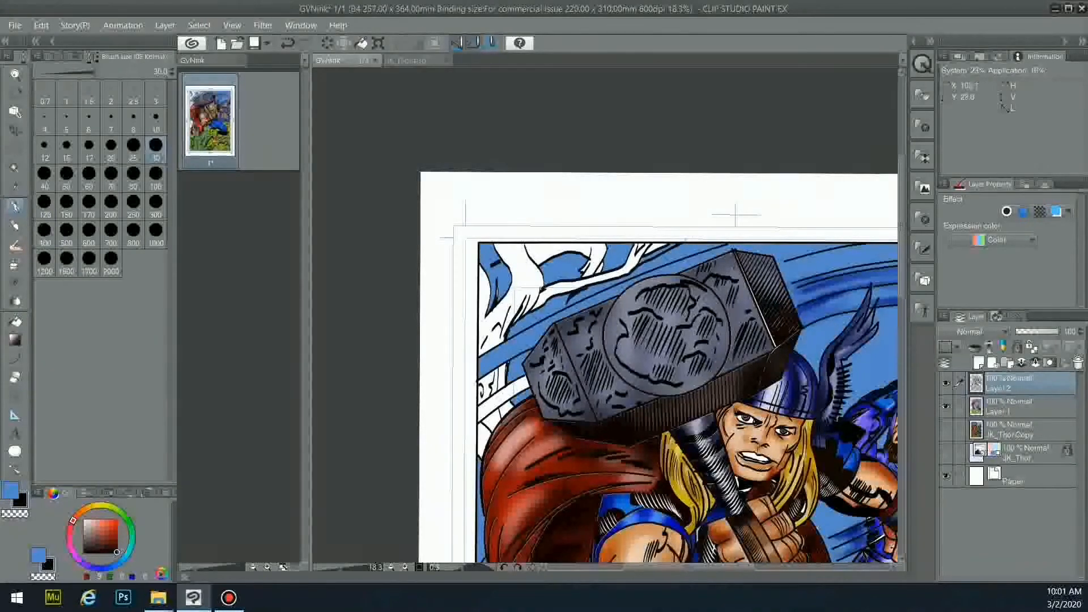
{"action": "key", "text": "w"}
{"action": "left_click", "coordinate": [659, 248]}
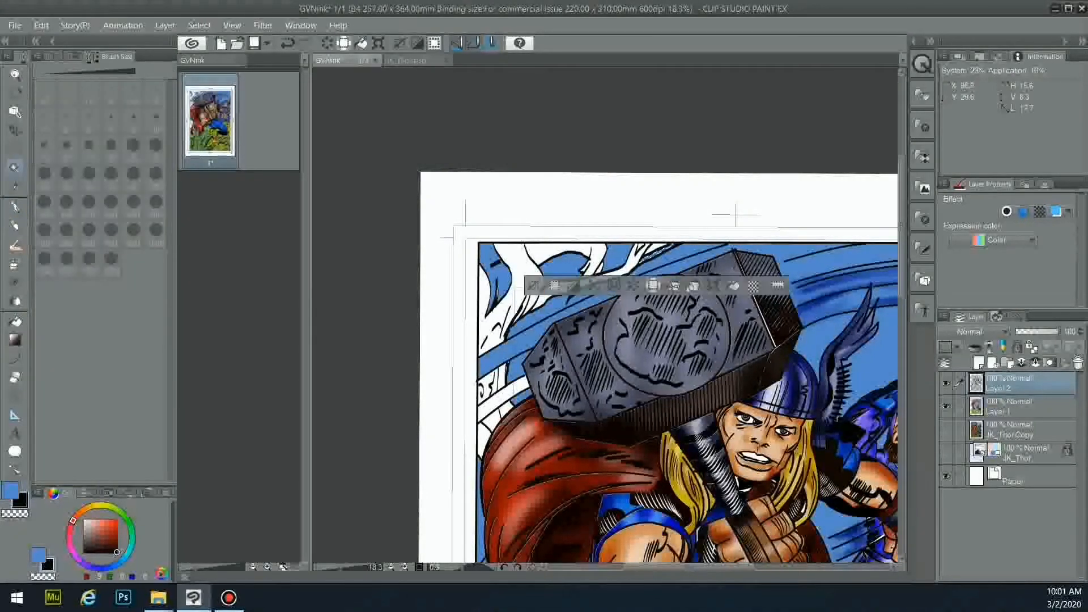
{"action": "left_click", "coordinate": [647, 248], "text": "shift"}
{"action": "left_click", "coordinate": [590, 272], "text": "shift"}
{"action": "key", "text": "ctrl+z"}
{"action": "left_click", "coordinate": [593, 289], "text": "shift"}
{"action": "key", "text": "ctrl+z"}
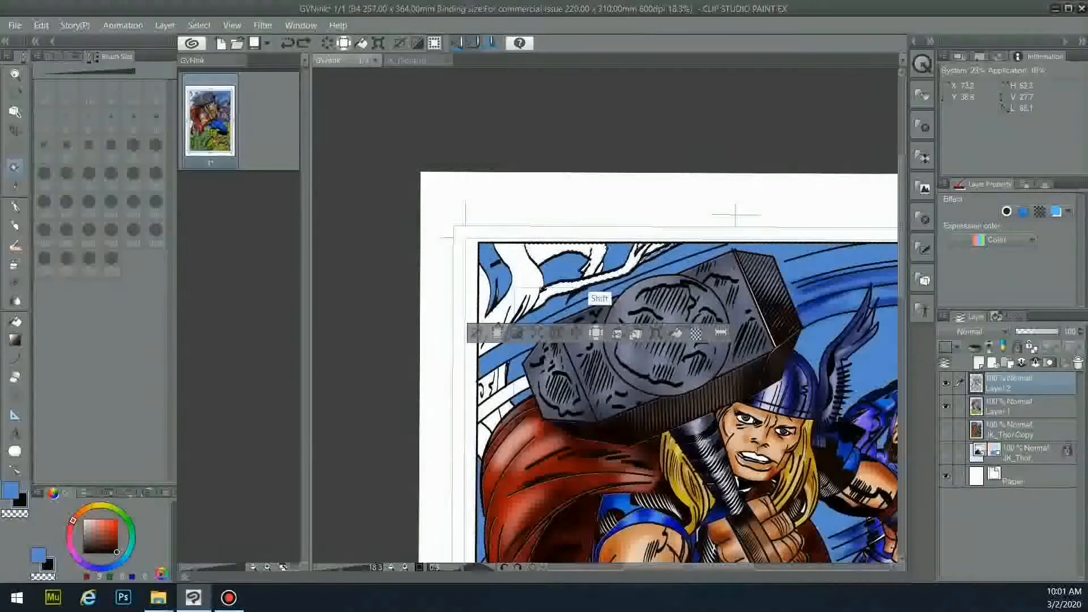
{"action": "left_click", "coordinate": [519, 278], "text": "shift"}
{"action": "left_click", "coordinate": [476, 409], "text": "shift"}
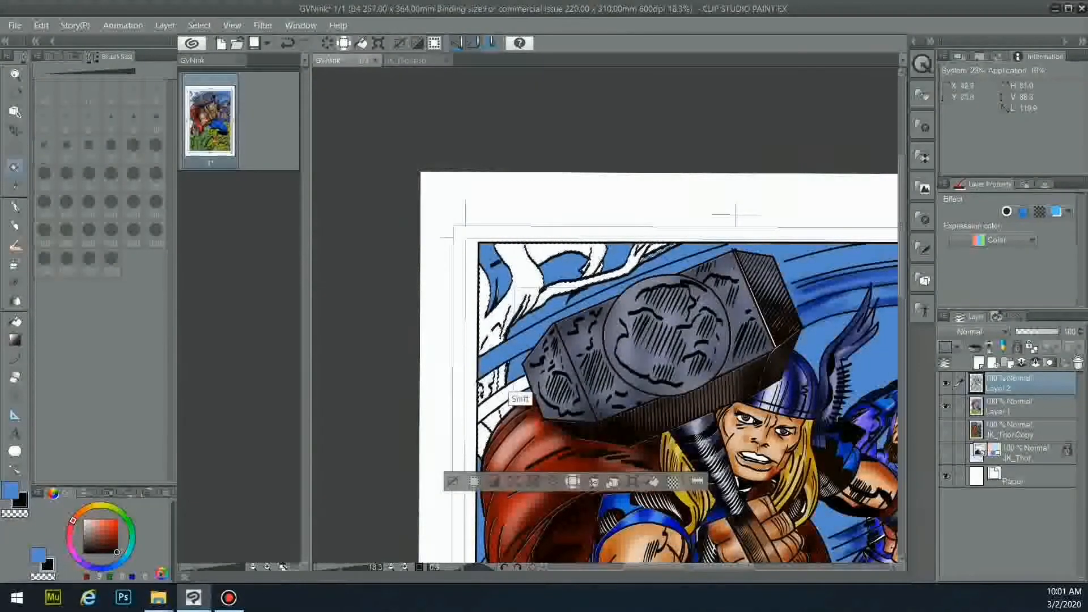
{"action": "scroll", "coordinate": [439, 374], "scroll_direction": "down", "scroll_amount": 4}
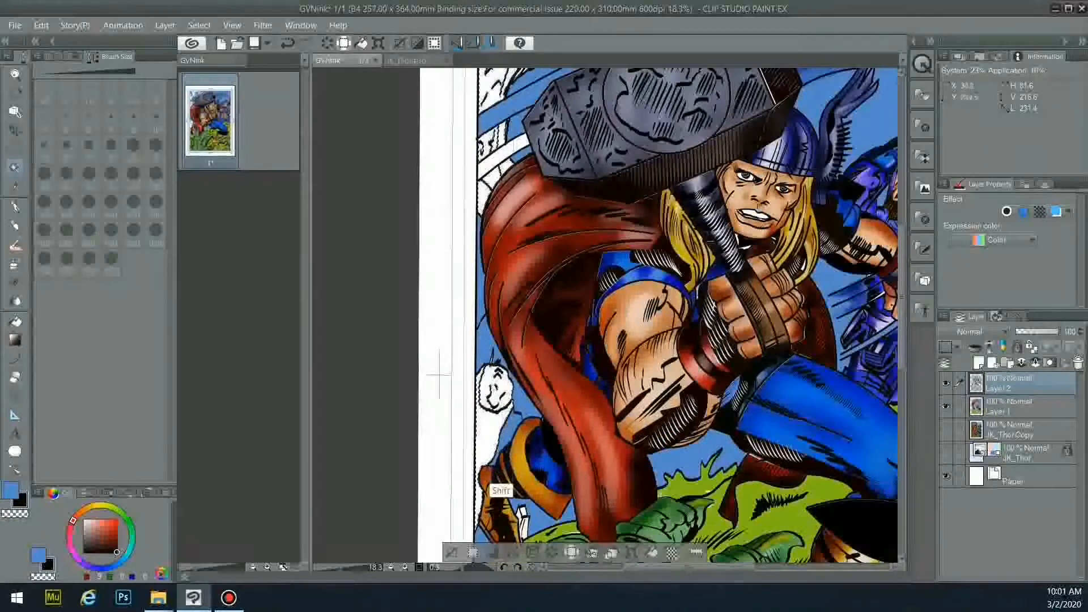
- Fill the upper-left tree branches with light brown on the colour layer
{"action": "left_click", "coordinate": [107, 535]}
{"action": "left_click", "coordinate": [102, 530]}
{"action": "left_click", "coordinate": [15, 322]}
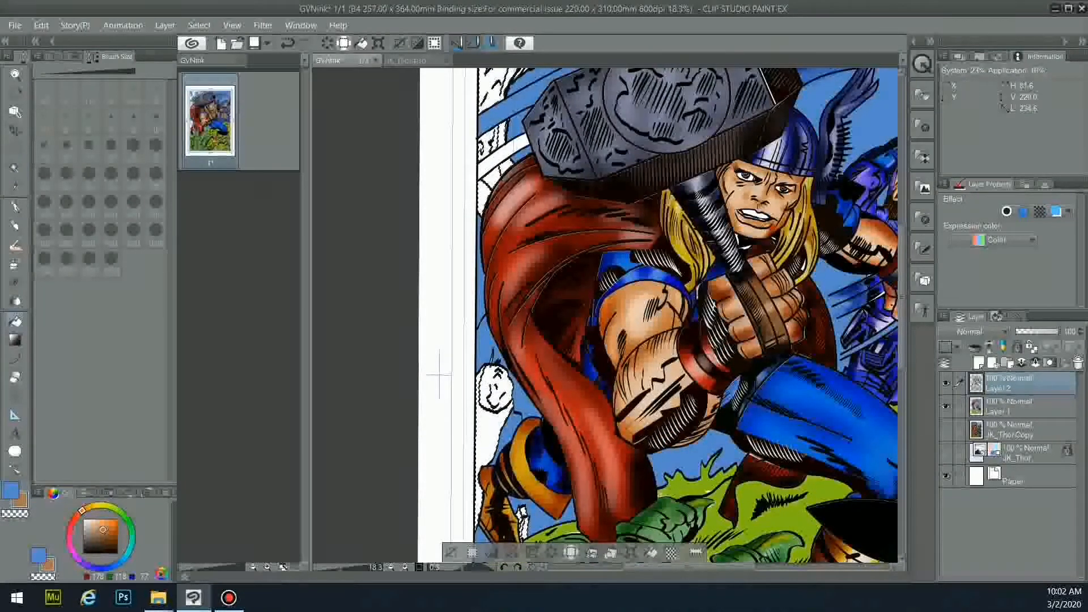
{"action": "left_click", "coordinate": [1009, 406]}
{"action": "left_click", "coordinate": [496, 391]}
{"action": "left_click", "coordinate": [523, 513]}
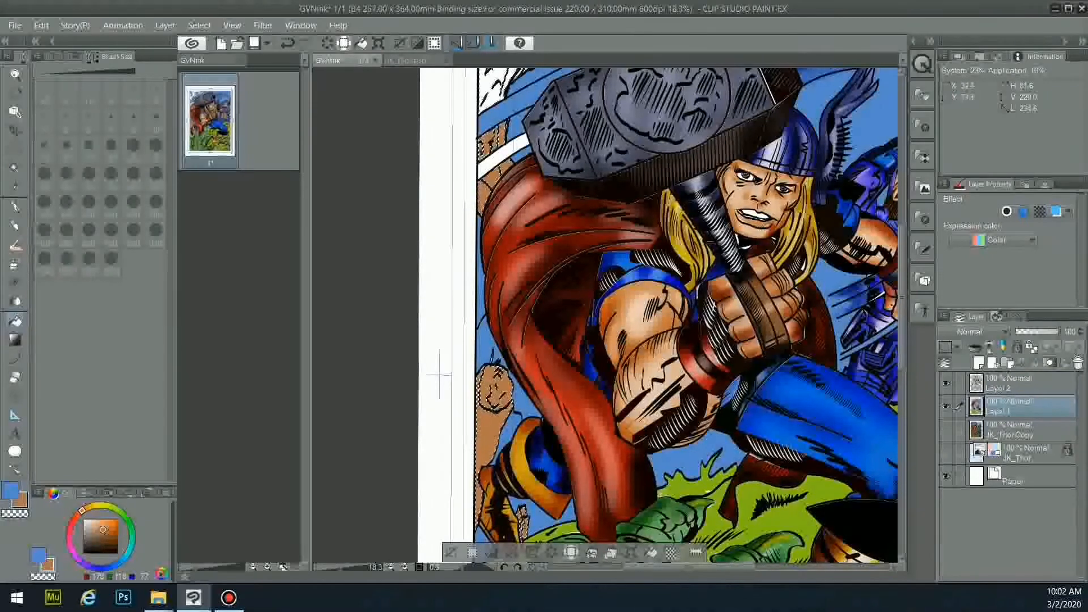
{"action": "scroll", "coordinate": [440, 374], "scroll_direction": "up", "scroll_amount": 3}
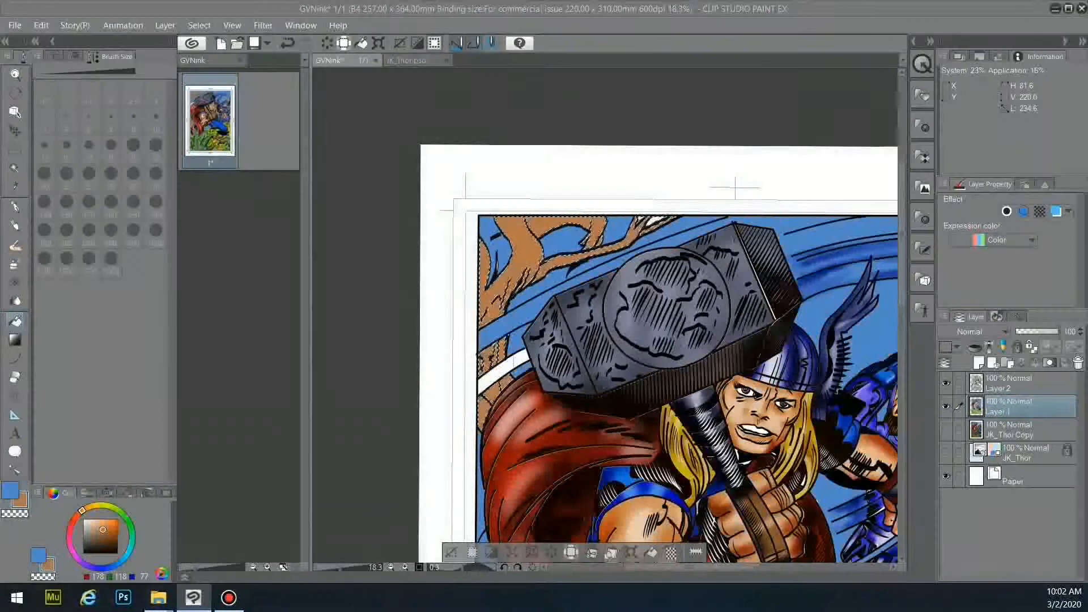
- Set the Airbrush to the Shadow variant at size 300, then try the Highlight variant
{"action": "left_click", "coordinate": [14, 265]}
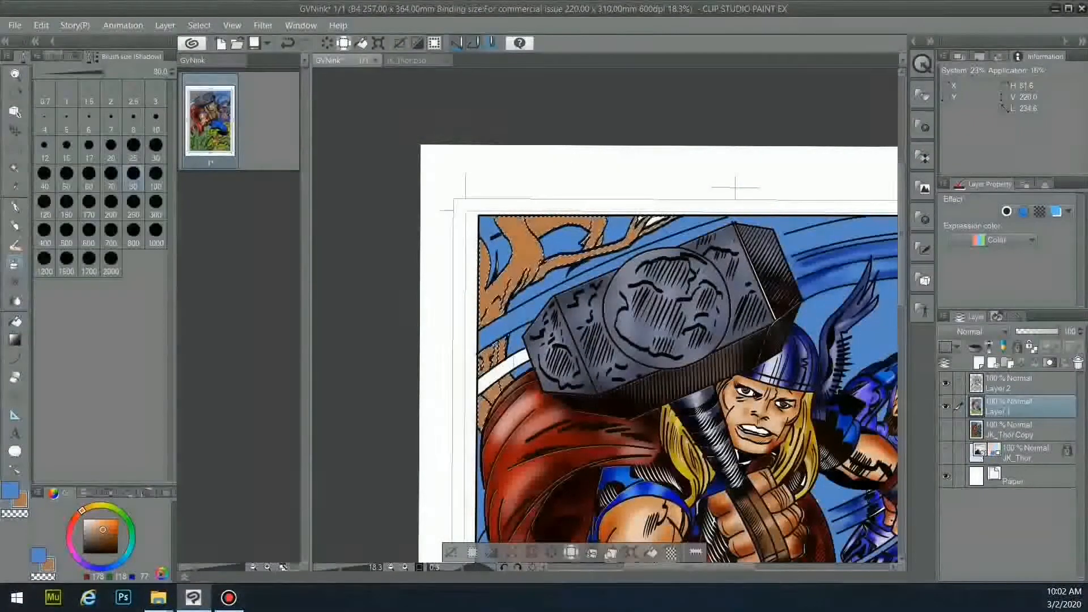
{"action": "left_click", "coordinate": [53, 57]}
{"action": "left_click", "coordinate": [153, 56]}
{"action": "left_click", "coordinate": [156, 205]}
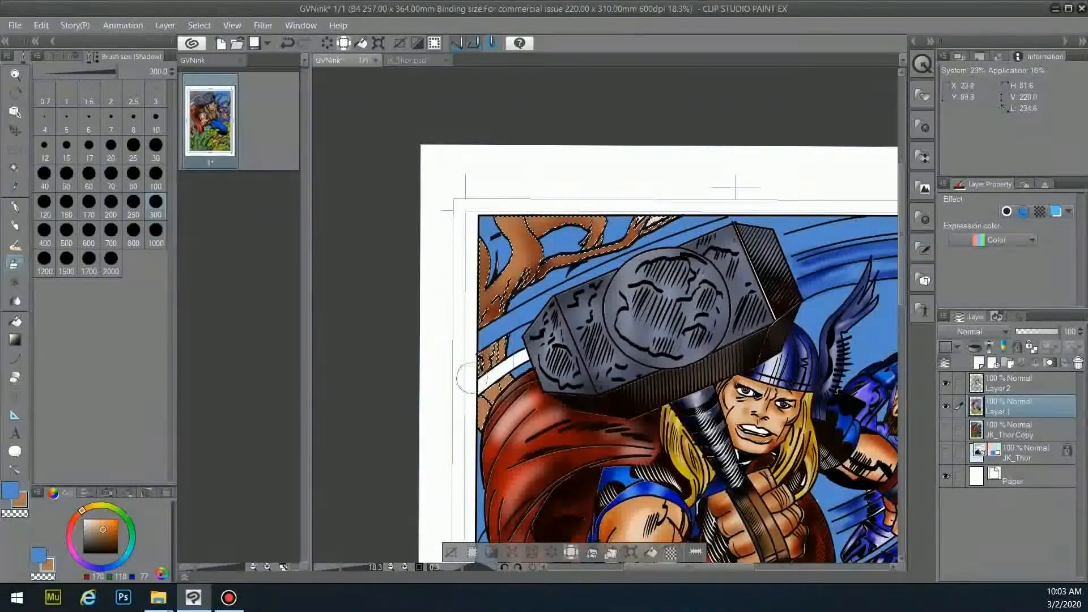
{"action": "scroll", "coordinate": [469, 377], "scroll_direction": "down", "scroll_amount": 5}
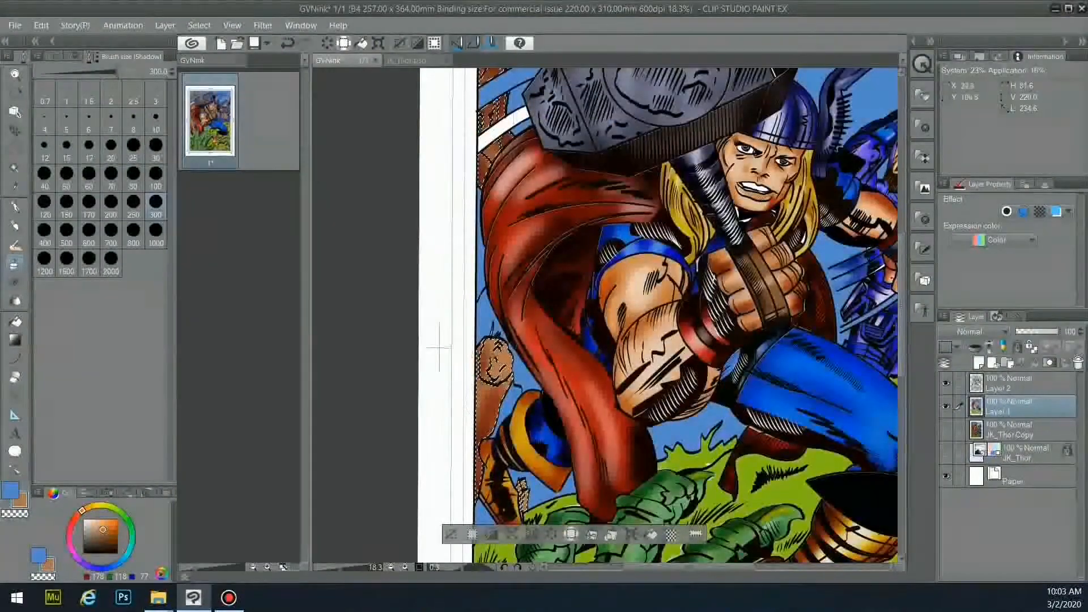
{"action": "left_click", "coordinate": [54, 56]}
{"action": "left_click", "coordinate": [99, 148]}
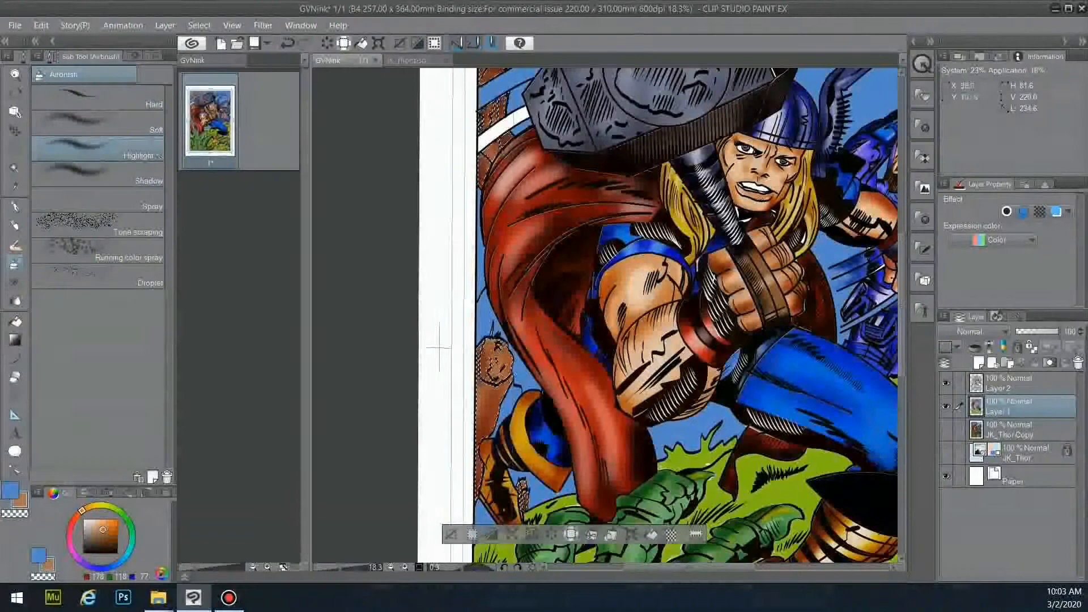
{"action": "scroll", "coordinate": [657, 317], "scroll_direction": "up", "scroll_amount": 4}
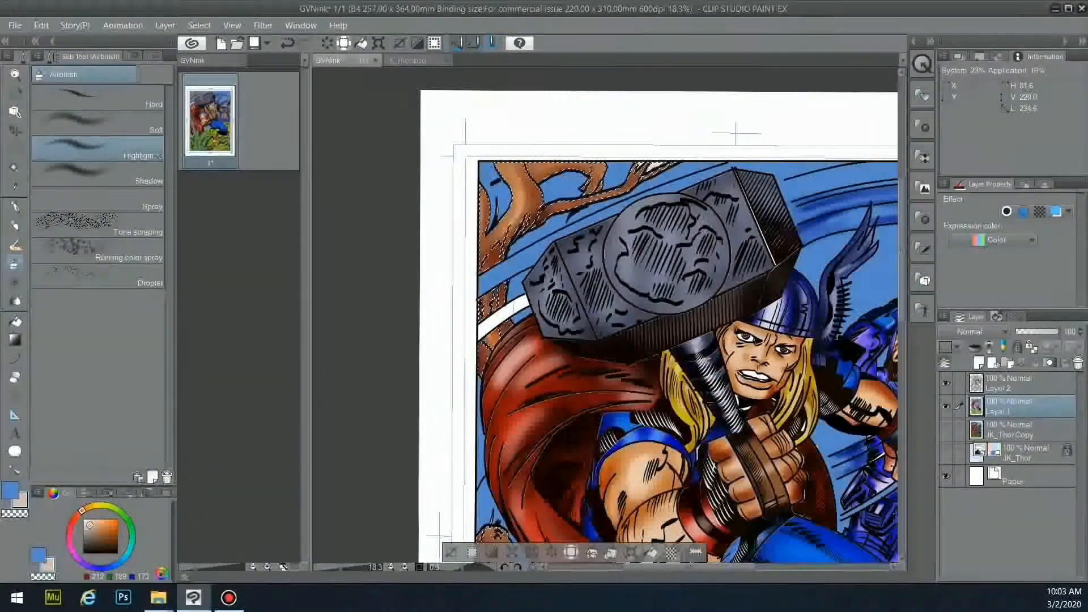
{"action": "scroll", "coordinate": [657, 317], "scroll_direction": "down", "scroll_amount": 5}
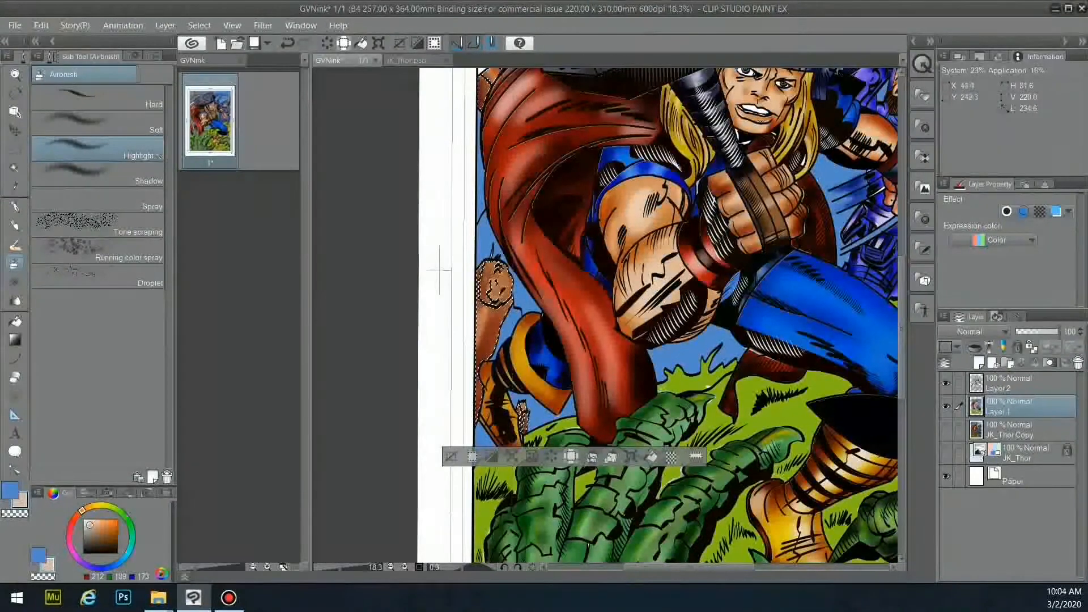
{"action": "scroll", "coordinate": [735, 138], "scroll_direction": "up", "scroll_amount": 5}
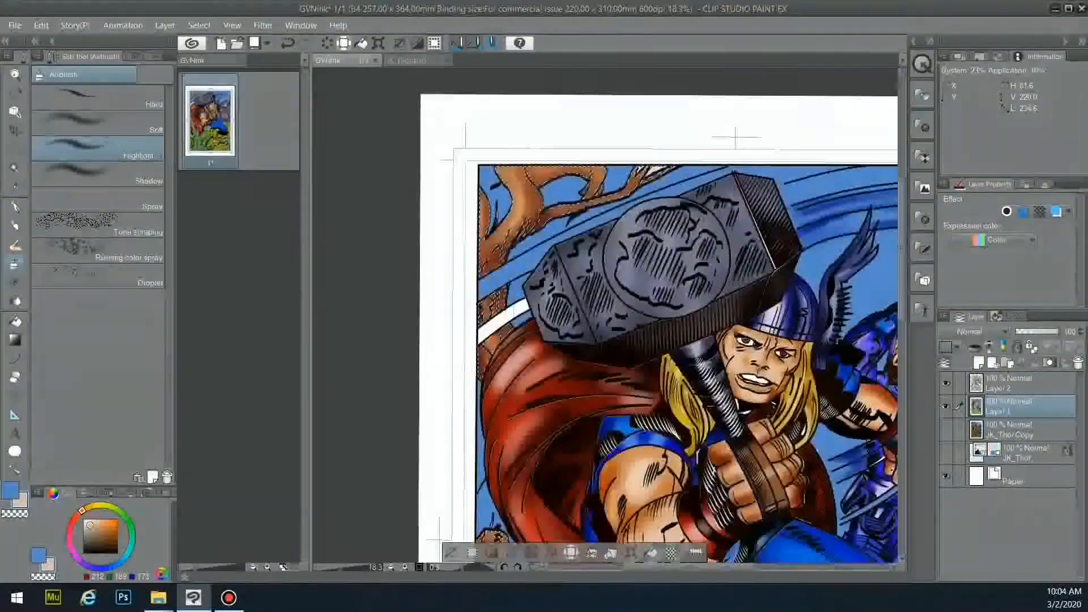
- Switch from the Fill tool to the Pen and choose near-black as the colour
{"action": "key", "text": "g"}
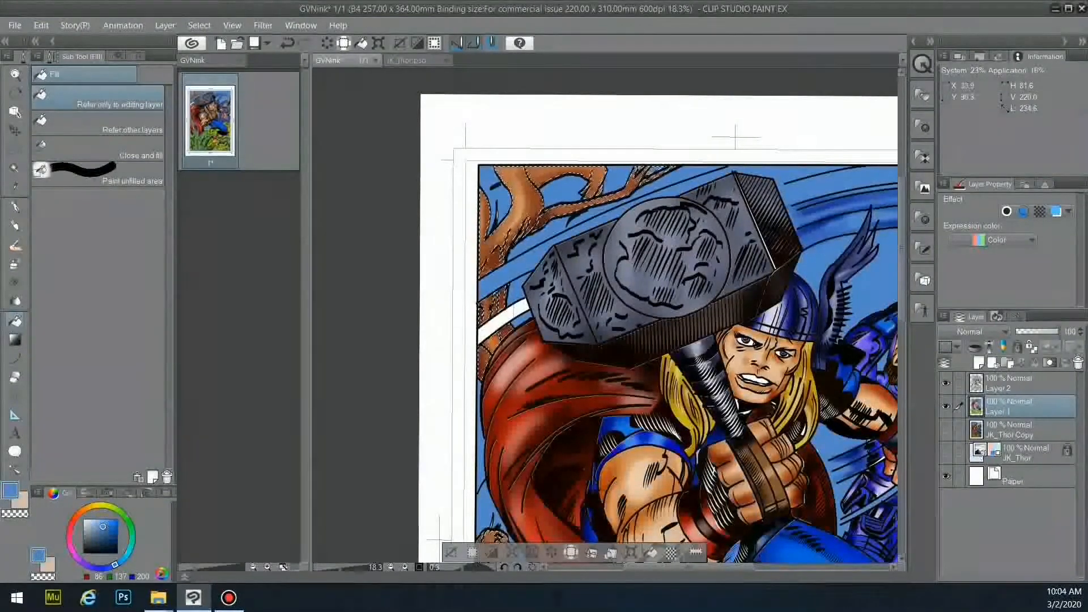
{"action": "key", "text": "p"}
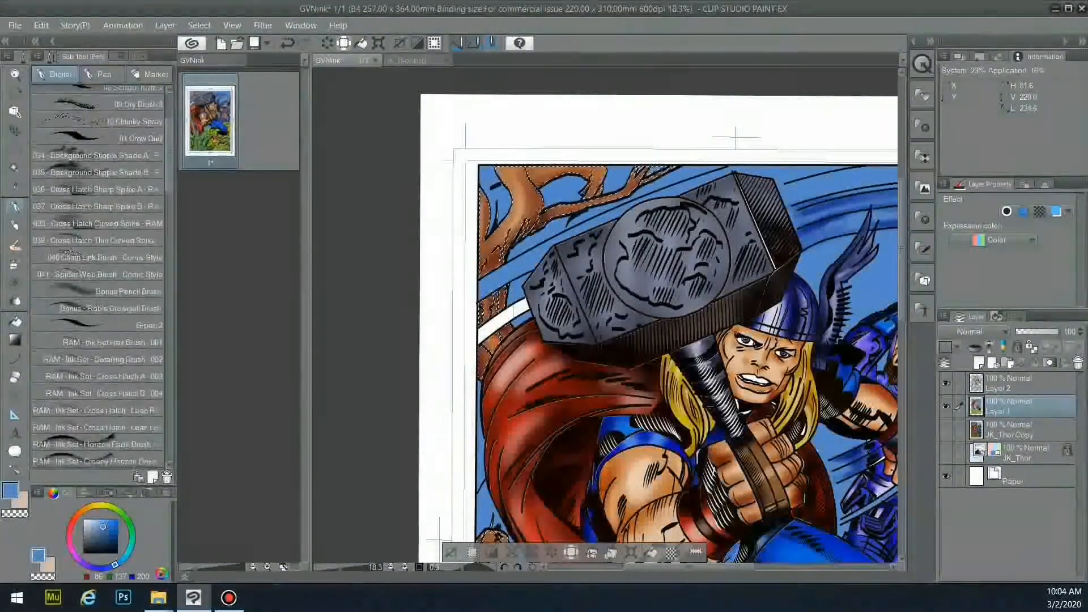
{"action": "left_click", "coordinate": [116, 553]}
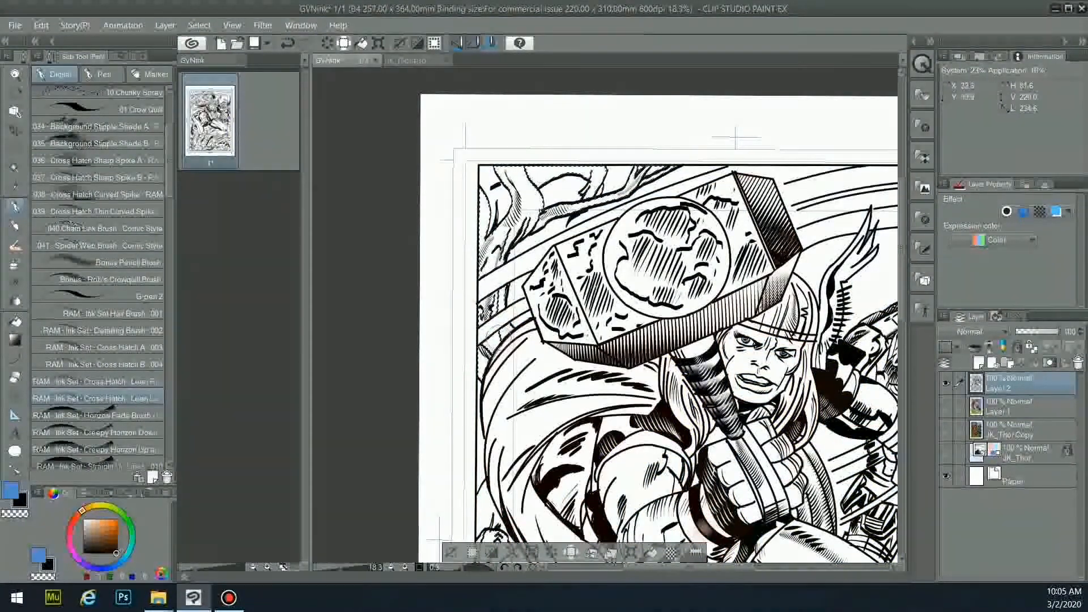
- Choose the 02 Kolinsky Brush in dark red and turn Layer 1's colours back on
{"action": "scroll", "coordinate": [498, 534], "scroll_direction": "down", "scroll_amount": 3}
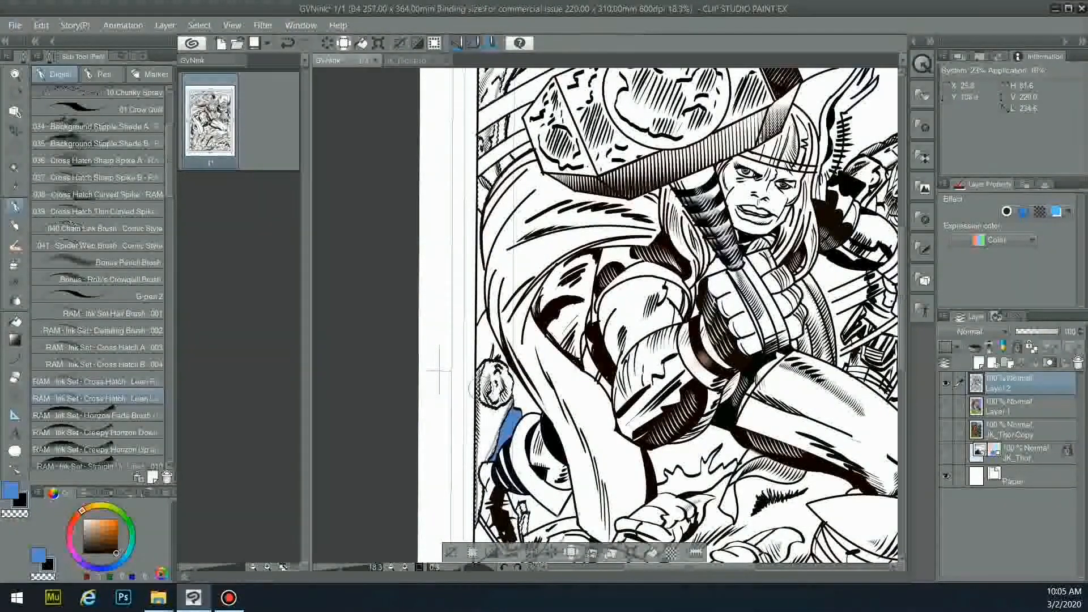
{"action": "scroll", "coordinate": [98, 363], "scroll_direction": "up", "scroll_amount": 3}
{"action": "left_click", "coordinate": [108, 112]}
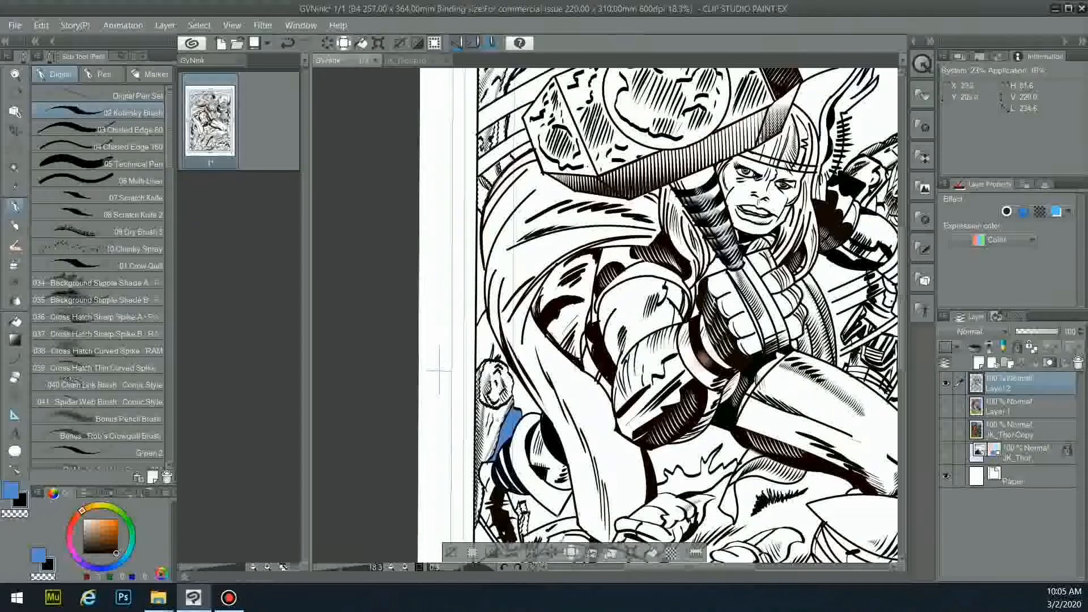
{"action": "scroll", "coordinate": [624, 283], "scroll_direction": "up", "scroll_amount": 3}
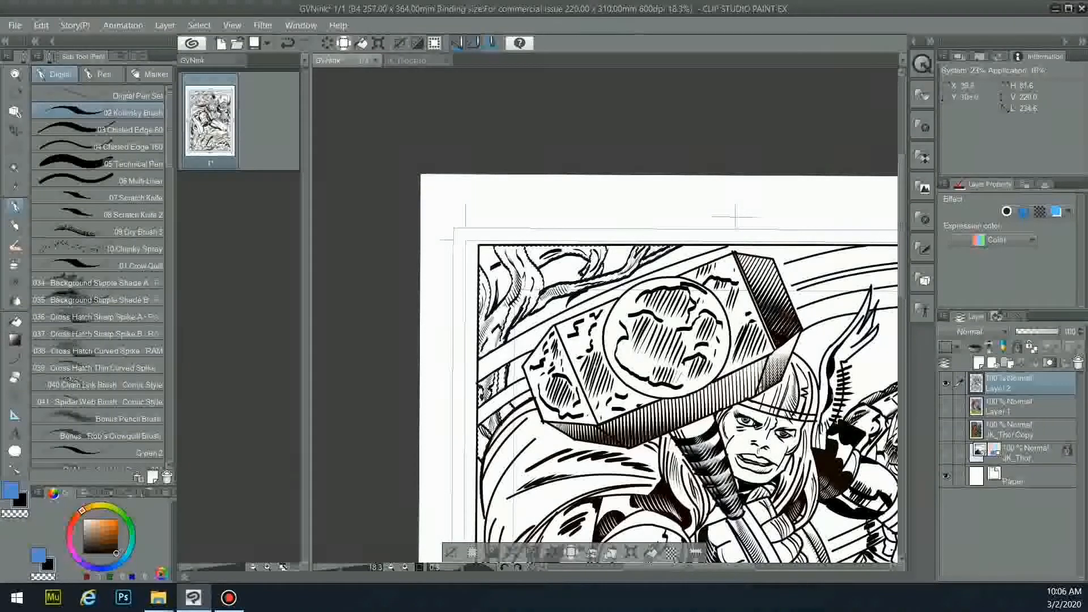
{"action": "left_click", "coordinate": [565, 257], "text": "alt"}
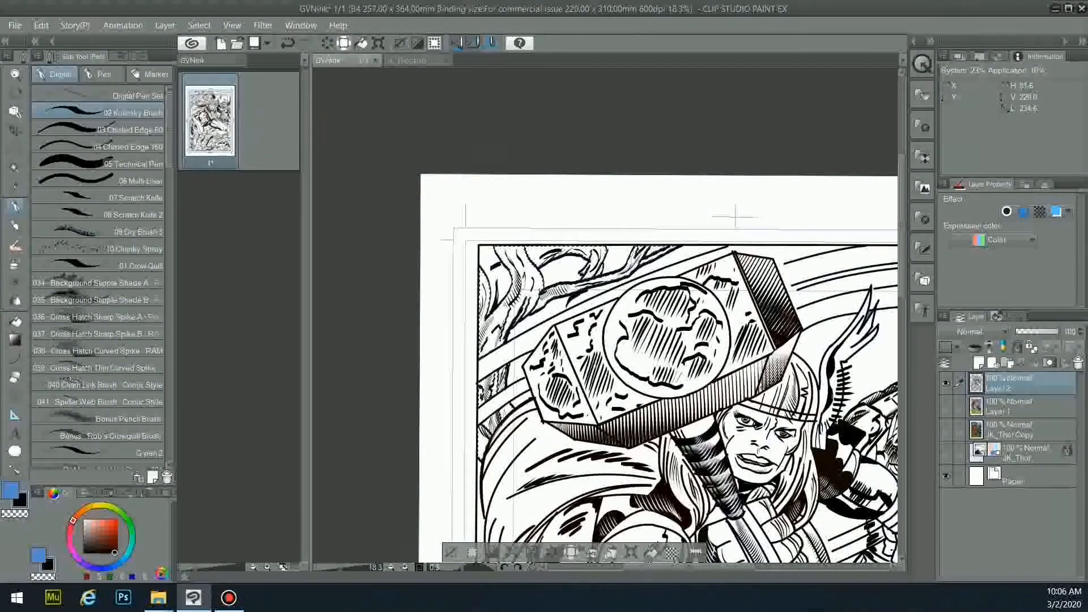
{"action": "left_click", "coordinate": [946, 406]}
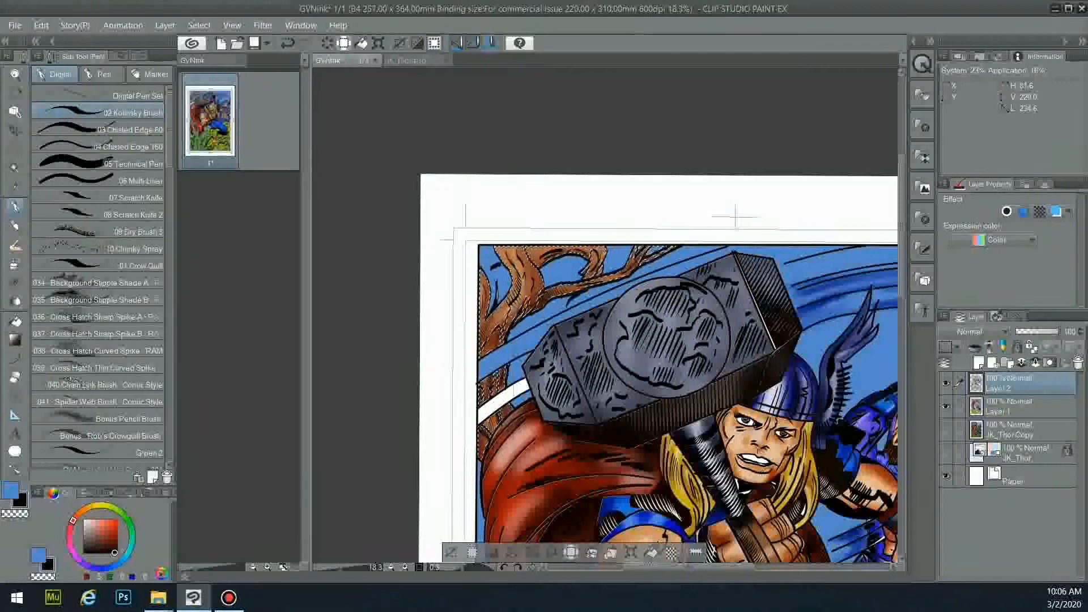
- Pick the Figure Curve tool and adjust its line width
{"action": "left_click", "coordinate": [15, 358]}
{"action": "left_click", "coordinate": [144, 56]}
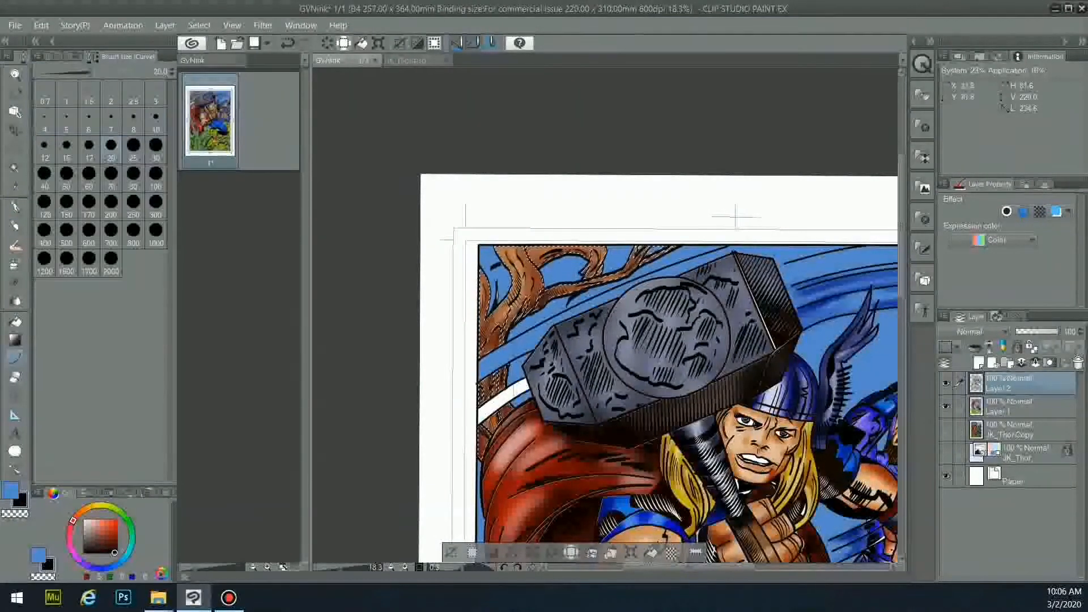
{"action": "left_click", "coordinate": [584, 567]}
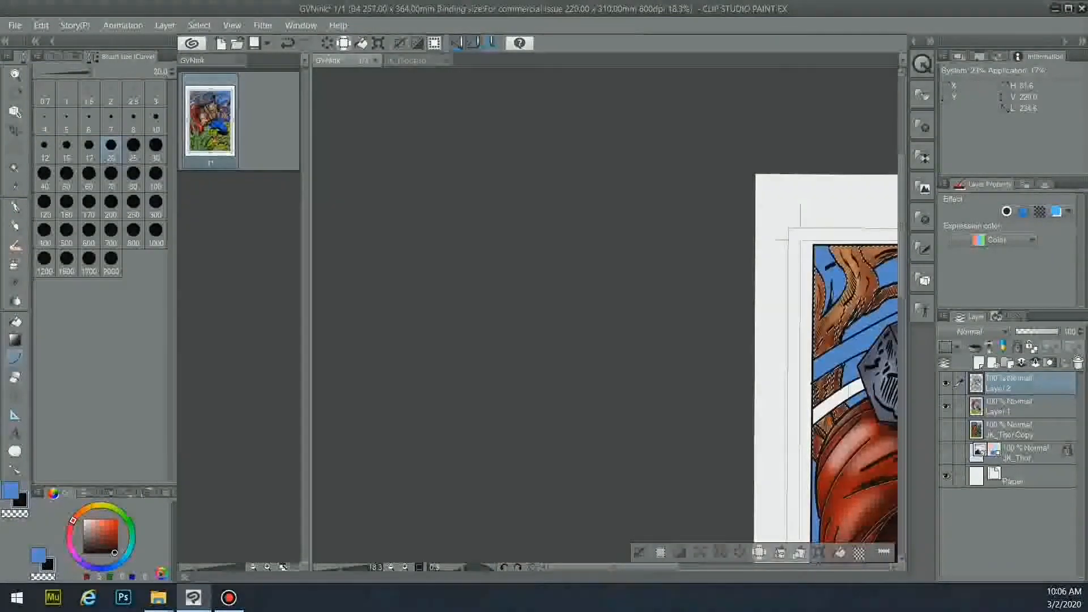
{"action": "left_click", "coordinate": [644, 552]}
{"action": "left_click", "coordinate": [708, 566]}
{"action": "left_click_drag", "start_coordinate": [683, 567], "coordinate": [708, 566]}
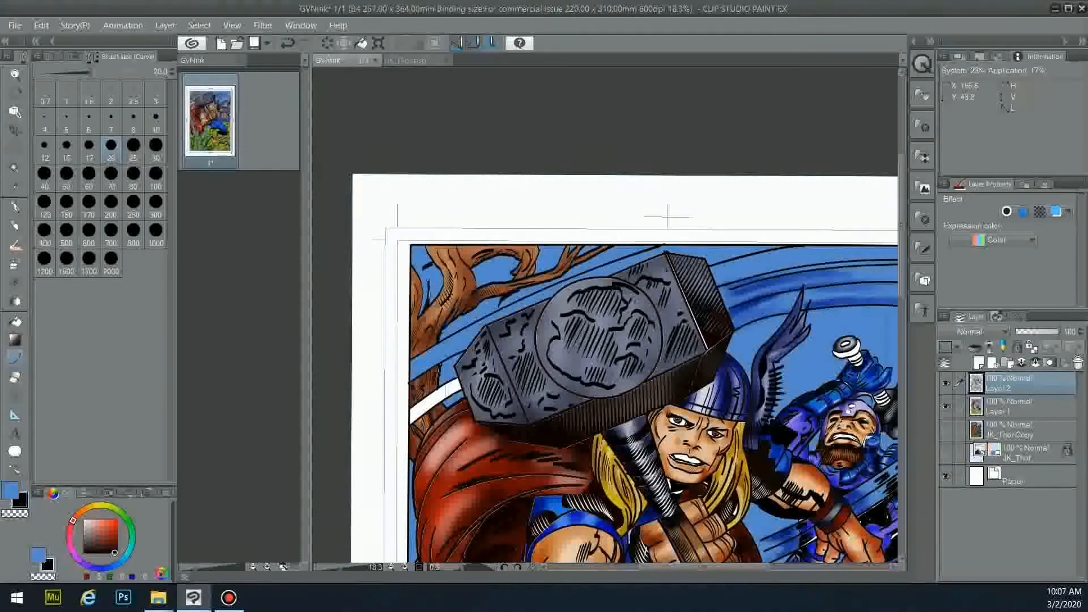
{"action": "left_click_drag", "start_coordinate": [709, 567], "coordinate": [719, 566]}
- Draw curved speed lines from the hammer to the right panel border, redoing one
{"action": "left_click_drag", "start_coordinate": [676, 292], "coordinate": [876, 266]}
{"action": "left_click", "coordinate": [774, 263]}
{"action": "left_click_drag", "start_coordinate": [682, 311], "coordinate": [877, 288]}
{"action": "left_click", "coordinate": [782, 275]}
{"action": "key", "text": "ctrl+z"}
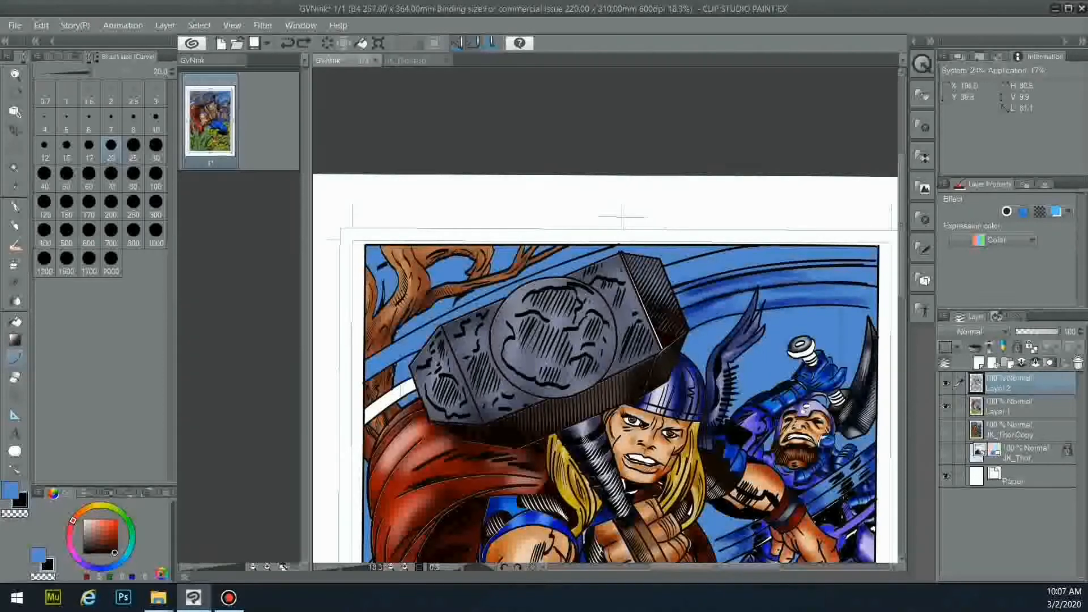
{"action": "left_click", "coordinate": [786, 273]}
{"action": "left_click_drag", "start_coordinate": [689, 331], "coordinate": [746, 314]}
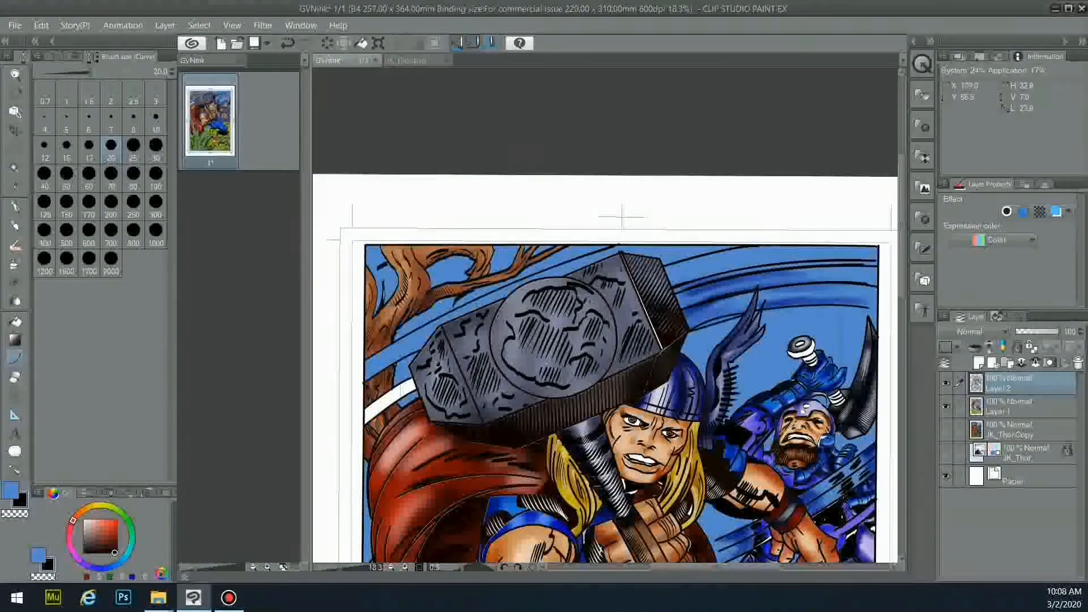
{"action": "left_click_drag", "start_coordinate": [869, 304], "coordinate": [877, 312]}
- Auto-select the speed-line bands around the hammer, undoing accidental linework selections
{"action": "left_click", "coordinate": [816, 306]}
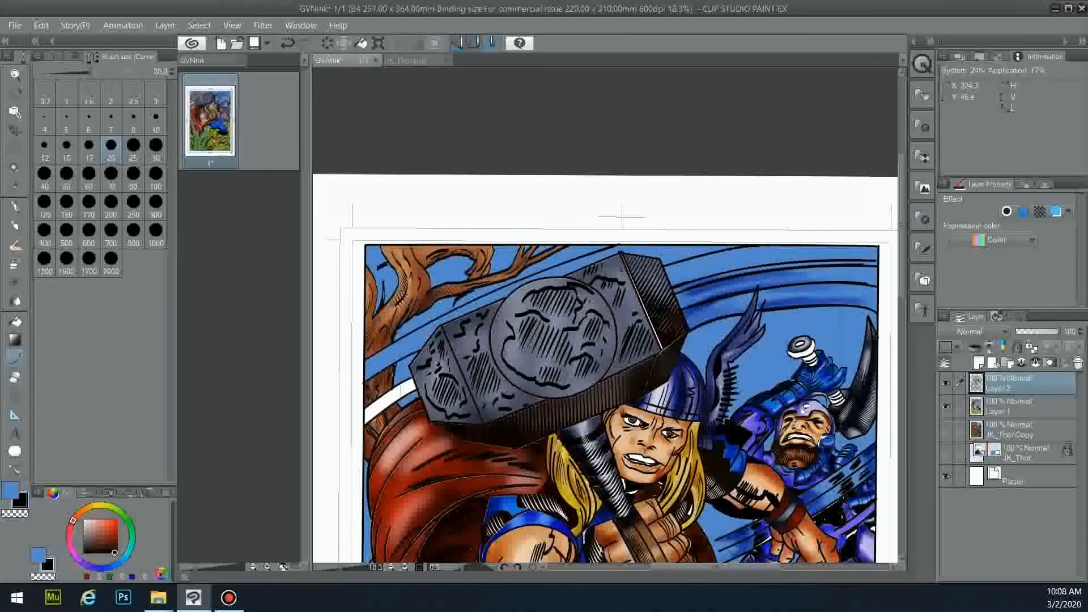
{"action": "left_click", "coordinate": [15, 167]}
{"action": "left_click", "coordinate": [683, 254]}
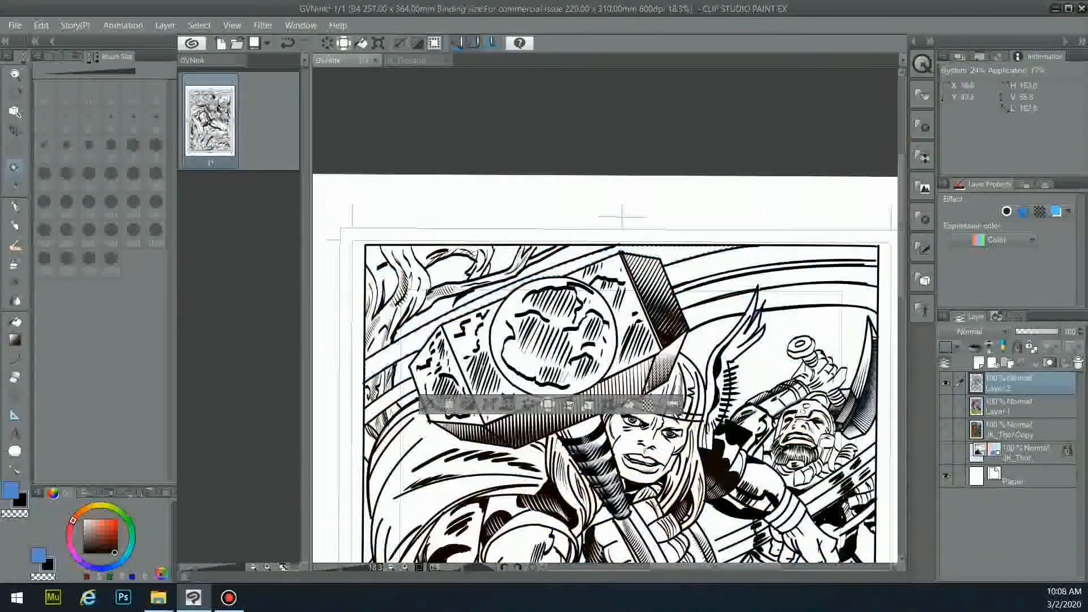
{"action": "left_click", "coordinate": [713, 264], "text": "shift"}
{"action": "left_click", "coordinate": [720, 309], "text": "shift"}
{"action": "left_click", "coordinate": [769, 298], "text": "shift"}
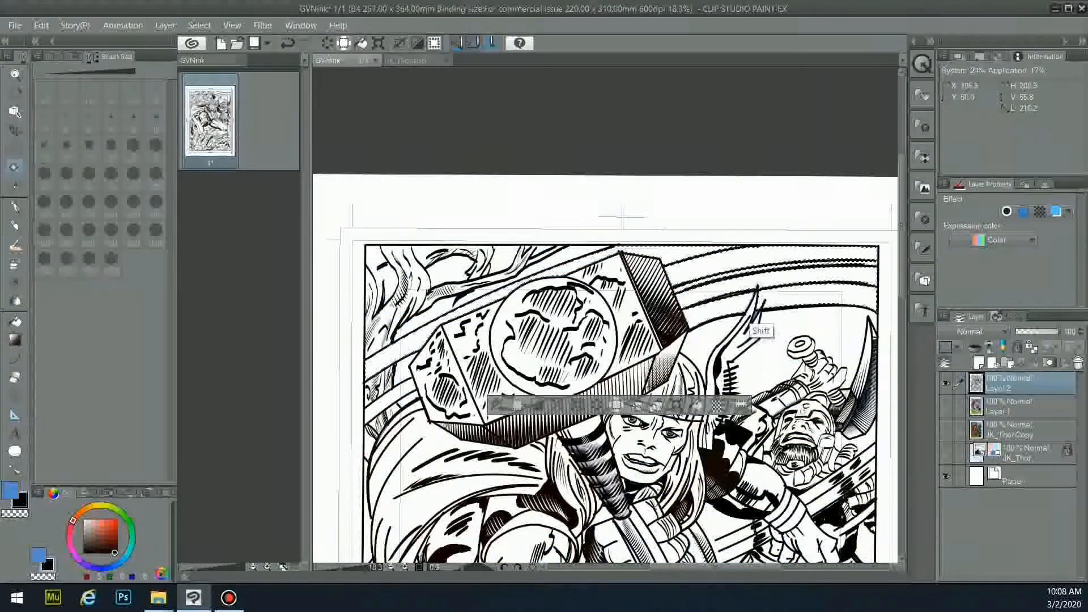
{"action": "left_click", "coordinate": [401, 395], "text": "shift"}
{"action": "left_click", "coordinate": [403, 344], "text": "shift"}
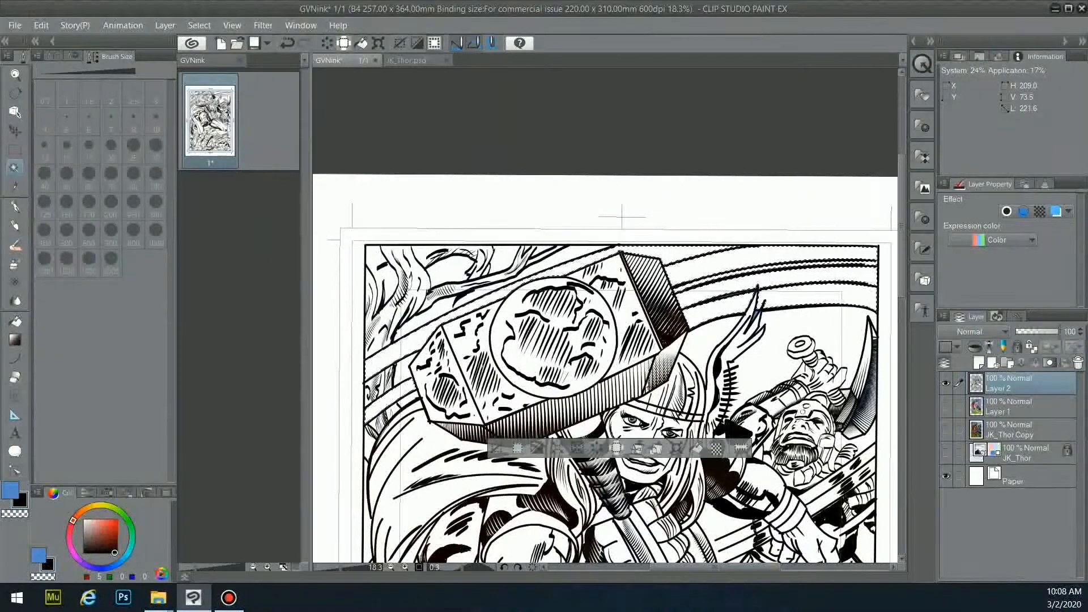
{"action": "left_click", "coordinate": [754, 317], "text": "shift"}
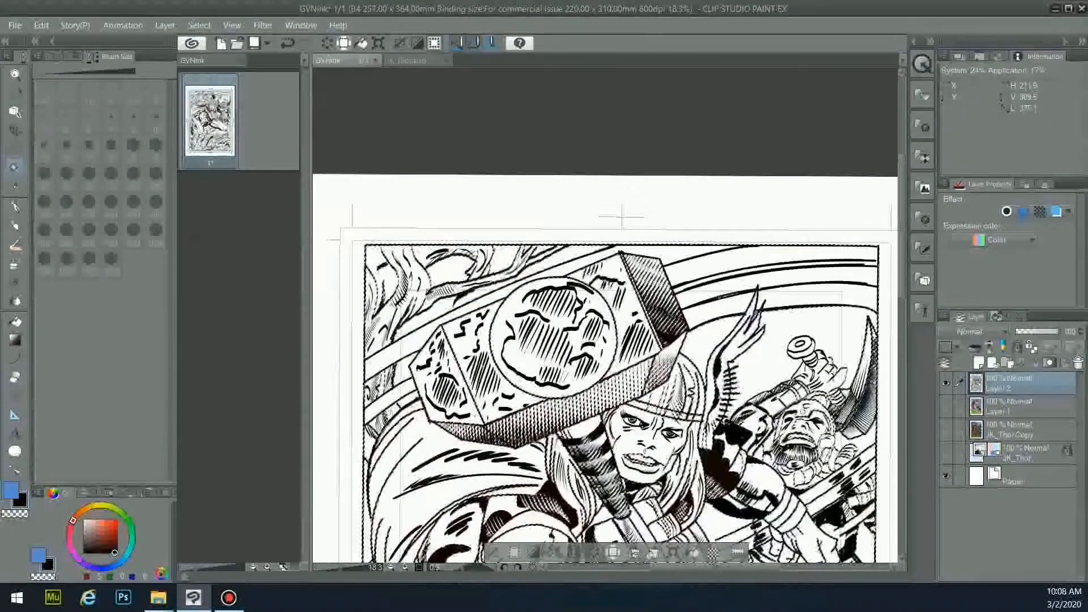
{"action": "key", "text": "ctrl+z"}
{"action": "left_click", "coordinate": [757, 516], "text": "shift"}
{"action": "key", "text": "ctrl+z"}
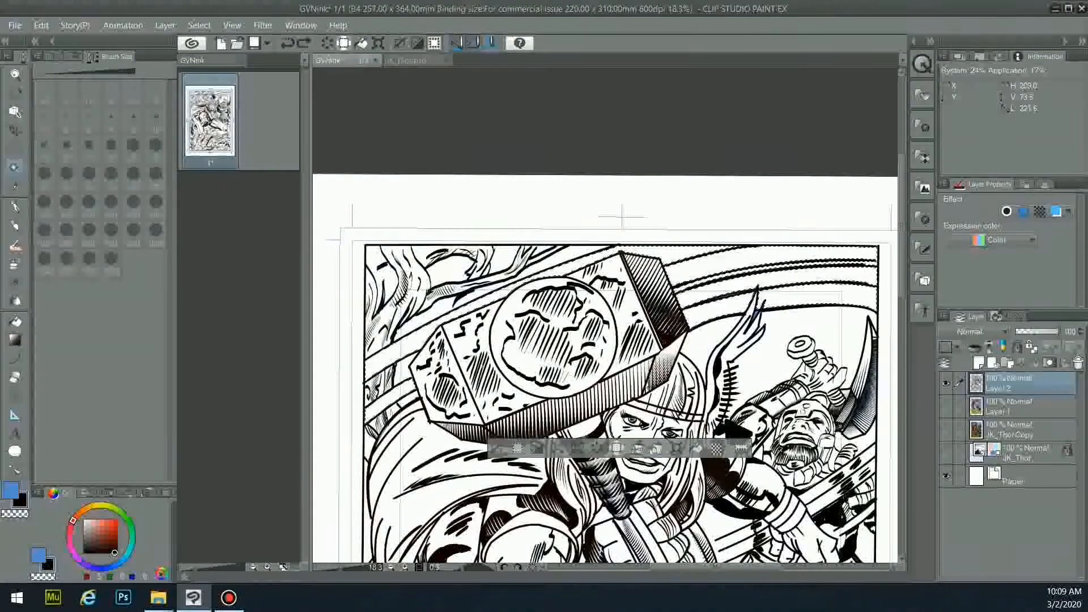
- Sample white from the canvas and make the visible colour layer active
{"action": "scroll", "coordinate": [753, 351], "scroll_direction": "up", "scroll_amount": 4}
{"action": "left_click", "coordinate": [641, 338], "text": "alt"}
{"action": "left_click", "coordinate": [945, 406]}
{"action": "left_click", "coordinate": [1015, 406]}
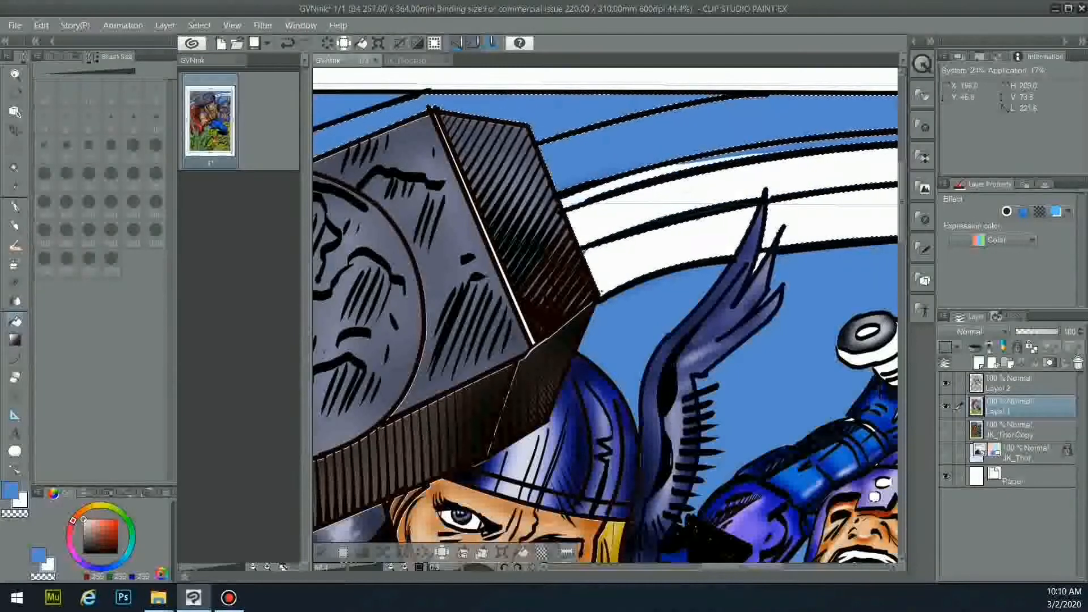
- Undo the blue fill and bucket-fill the upper speed-line band white on the colour layer
{"action": "key", "text": "ctrl+z"}
{"action": "left_click", "coordinate": [629, 334], "text": "alt"}
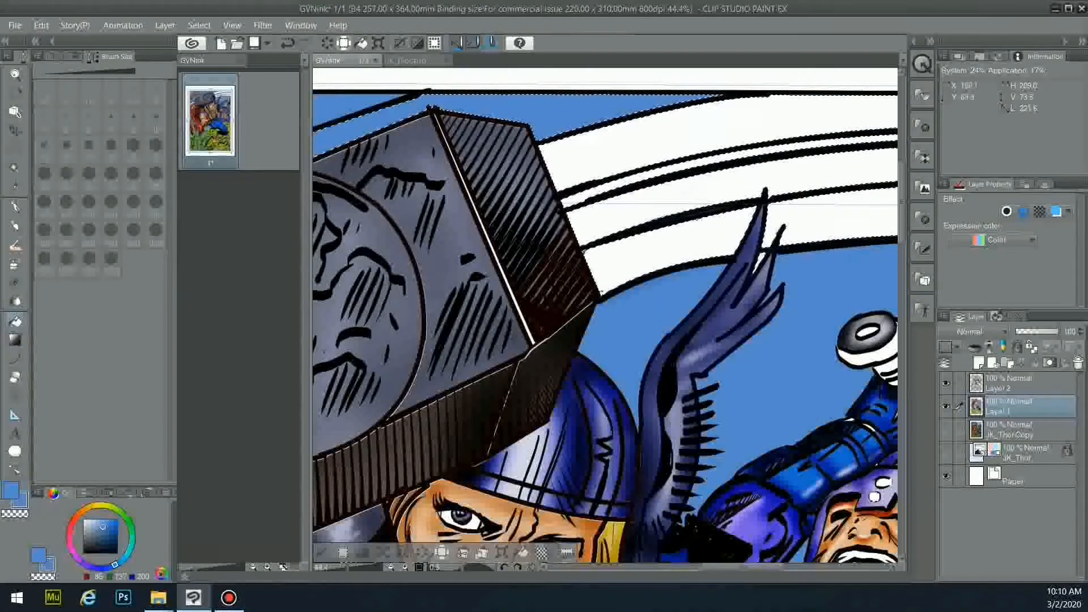
{"action": "left_click", "coordinate": [1020, 383]}
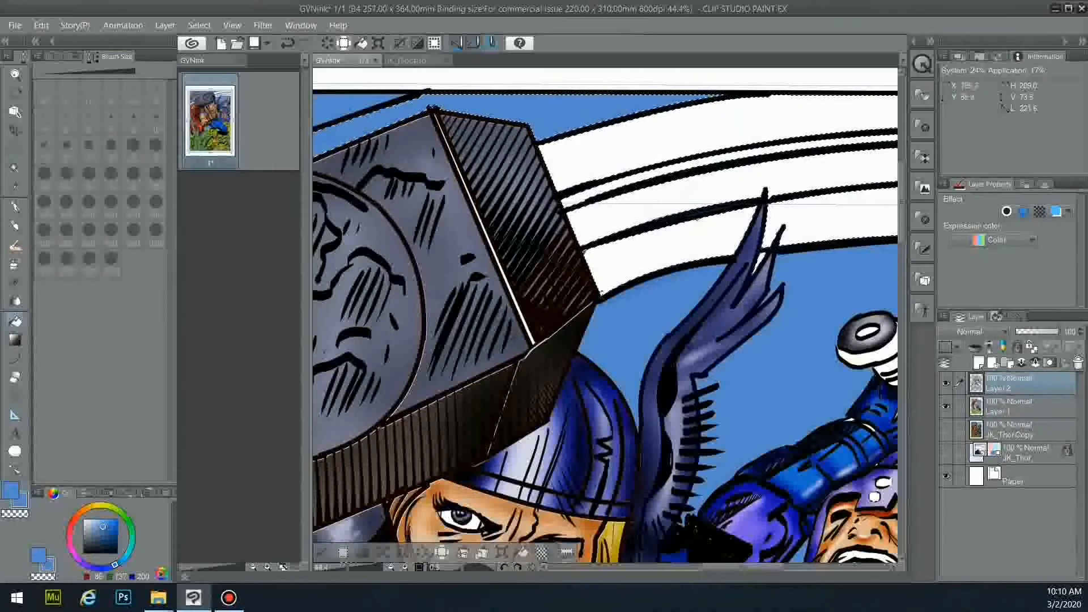
{"action": "left_click", "coordinate": [1021, 406]}
{"action": "left_click_drag", "start_coordinate": [741, 566], "coordinate": [646, 567]}
{"action": "left_click", "coordinate": [577, 448], "text": "alt"}
{"action": "left_click", "coordinate": [584, 346]}
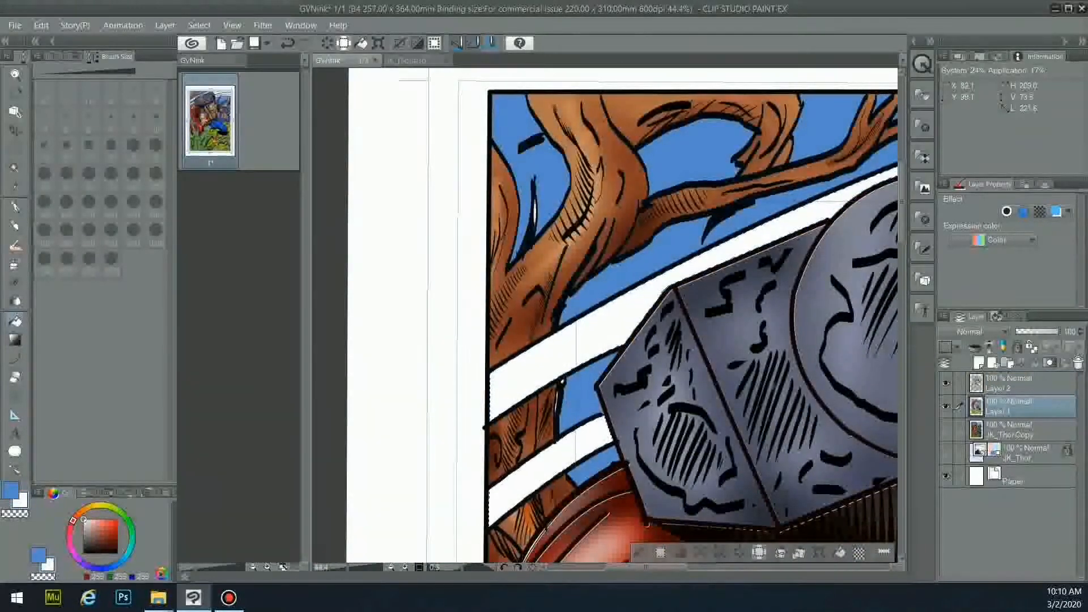
- Zoom out and sample the sky blue from the canvas
{"action": "scroll", "coordinate": [731, 324], "scroll_direction": "down", "scroll_amount": 2}
{"action": "scroll", "coordinate": [731, 324], "scroll_direction": "down", "scroll_amount": 3}
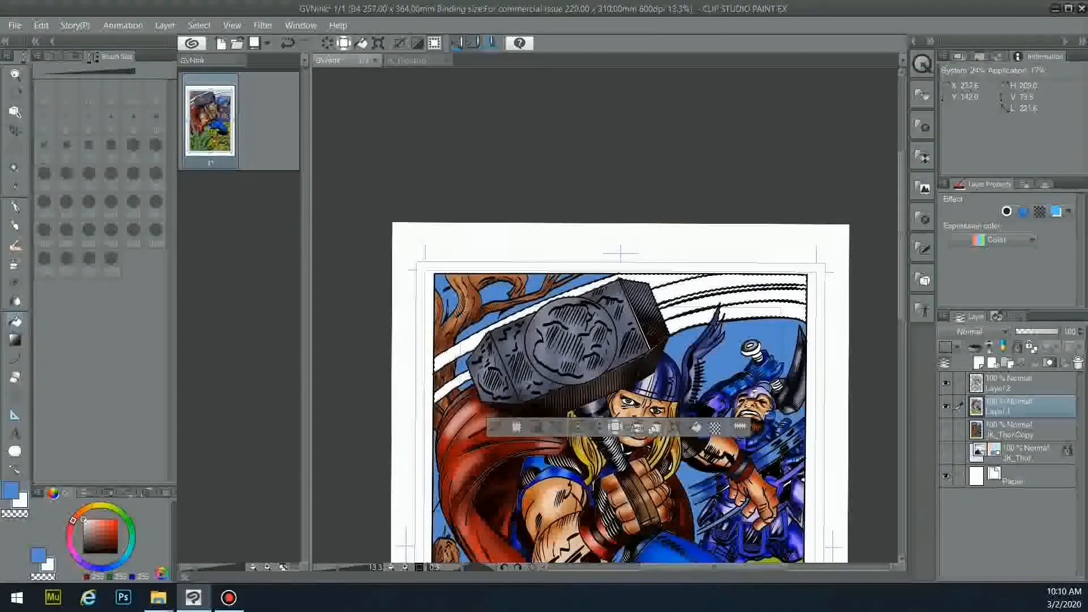
{"action": "left_click", "coordinate": [734, 355], "text": "alt"}
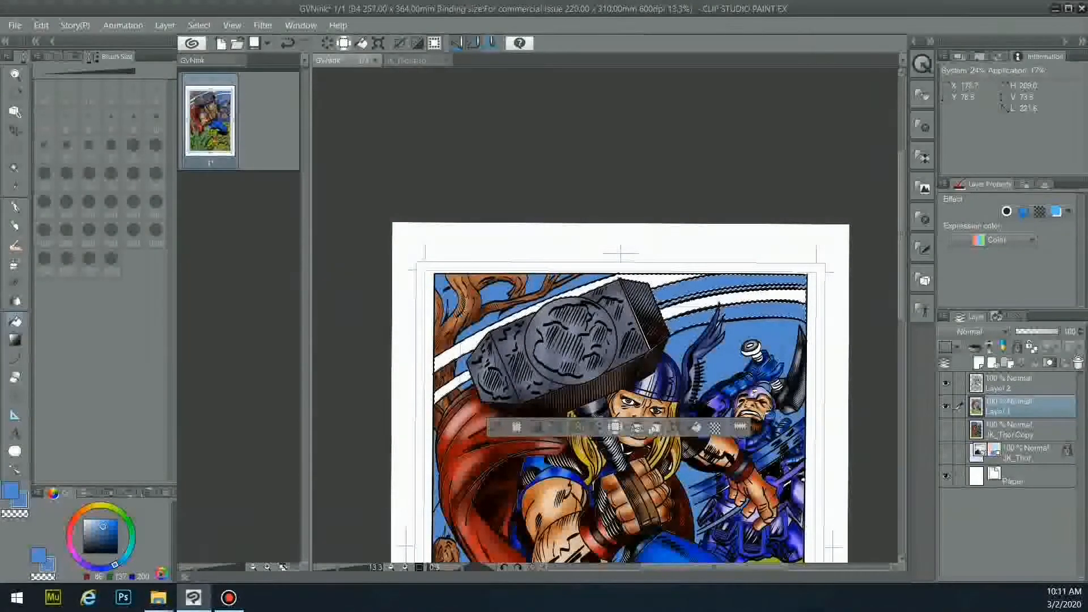
- Airbrush darker blue onto the ends of three speed-line bands
{"action": "left_click", "coordinate": [14, 264]}
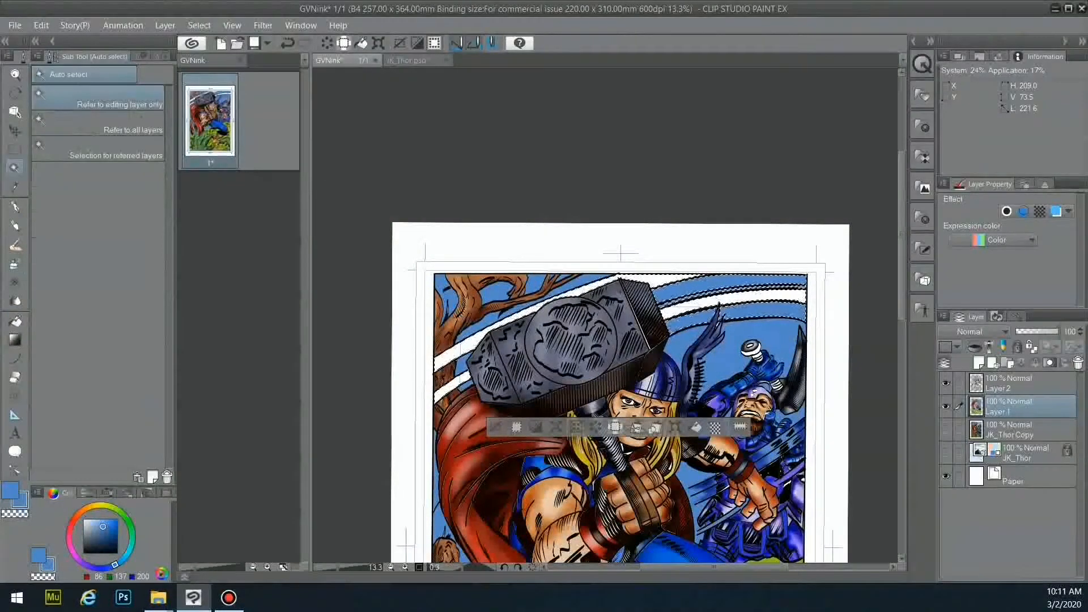
{"action": "left_click_drag", "start_coordinate": [769, 276], "coordinate": [804, 281]}
{"action": "left_click_drag", "start_coordinate": [671, 325], "coordinate": [711, 315]}
{"action": "left_click_drag", "start_coordinate": [768, 310], "coordinate": [804, 313]}
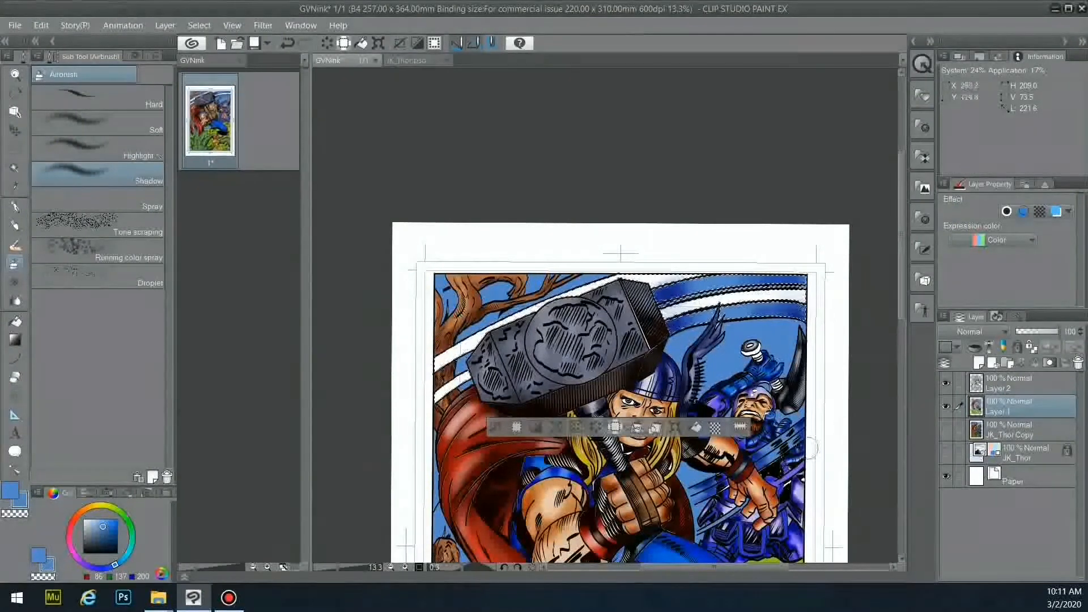
- Clear the selection and set up a black Pen on the Layer 2 line art
{"action": "key", "text": "p"}
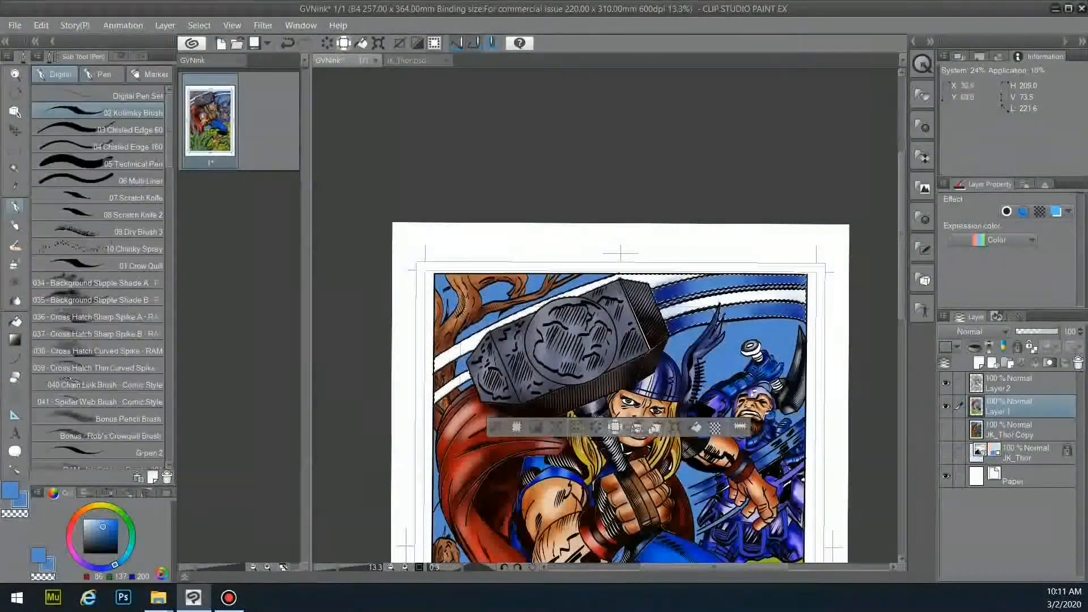
{"action": "key", "text": "ctrl+d"}
{"action": "left_click", "coordinate": [1014, 383]}
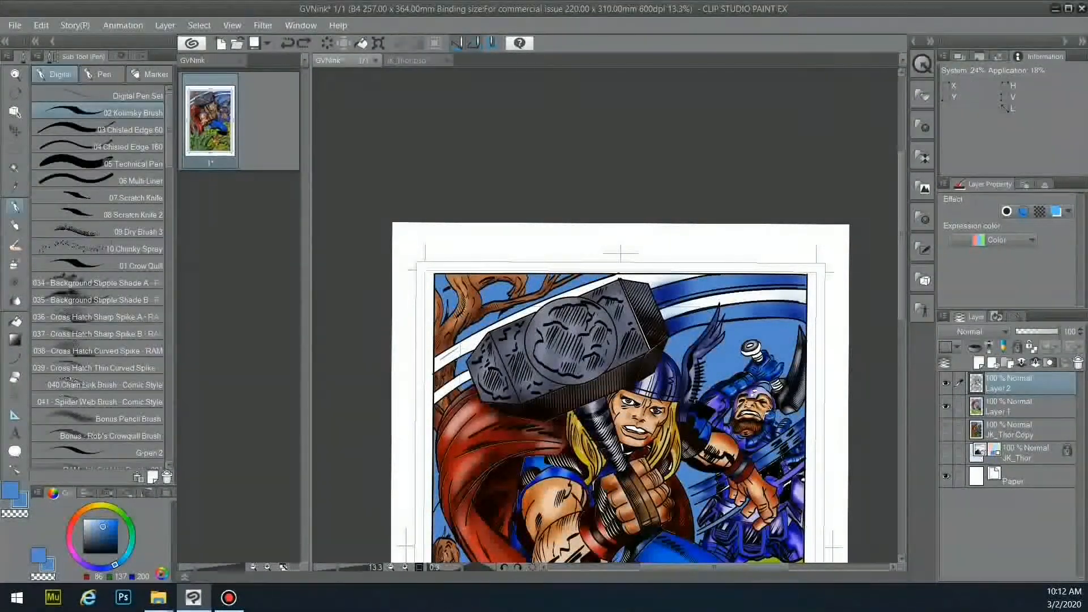
{"action": "left_click", "coordinate": [117, 552]}
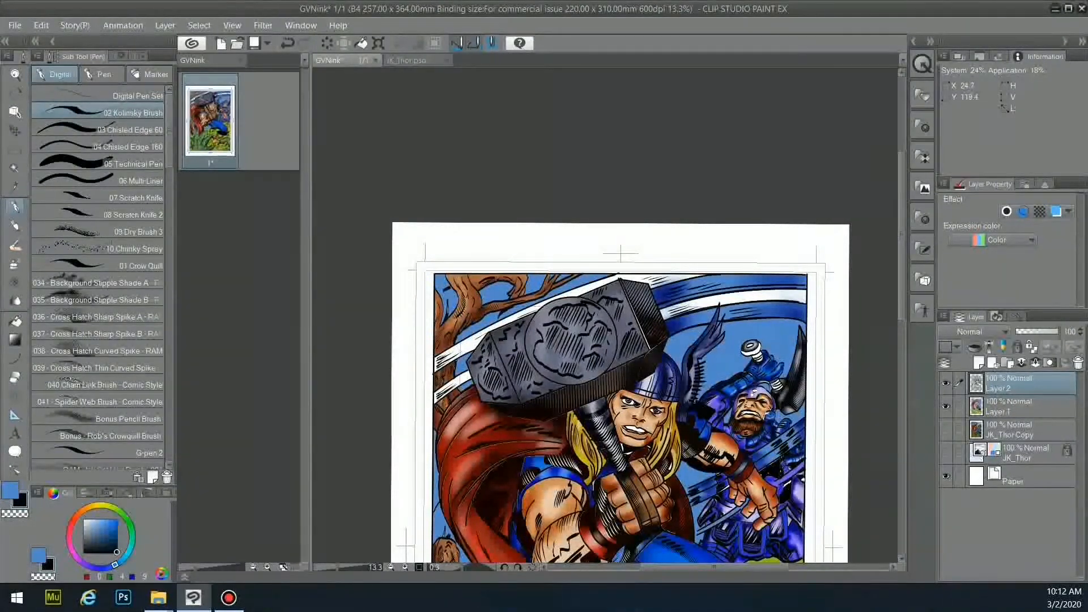
{"action": "scroll", "coordinate": [516, 258], "scroll_direction": "down", "scroll_amount": 5}
{"action": "scroll", "coordinate": [641, 450], "scroll_direction": "up", "scroll_amount": 2}
{"action": "left_click_drag", "start_coordinate": [644, 141], "coordinate": [756, 77]}
{"action": "scroll", "coordinate": [755, 440], "scroll_direction": "up", "scroll_amount": 3}
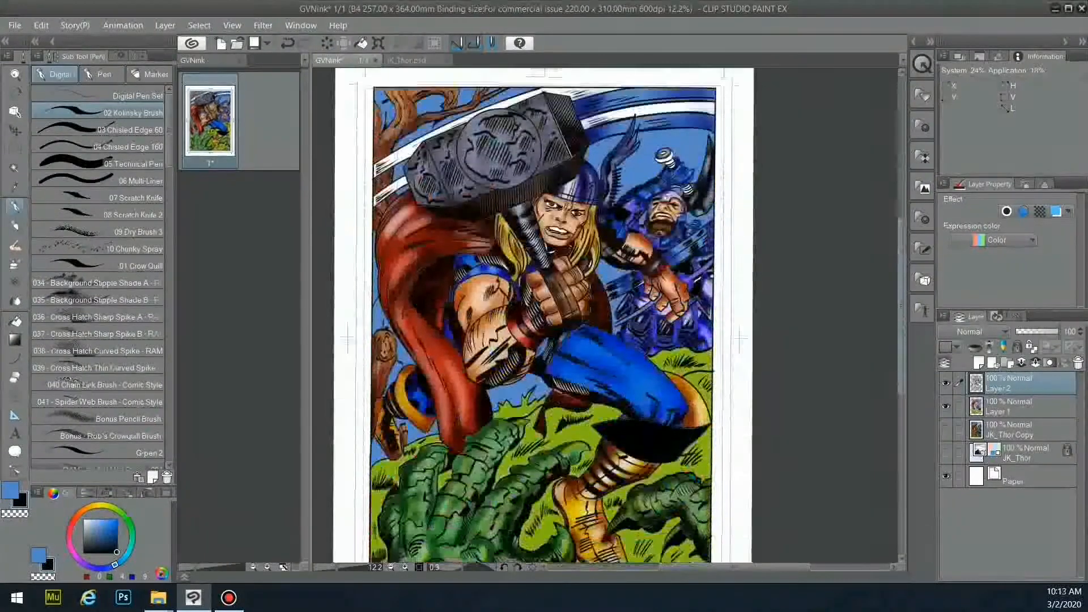
{"action": "scroll", "coordinate": [755, 340], "scroll_direction": "down", "scroll_amount": 2}
{"action": "mouse_move", "coordinate": [755, 363]}
{"action": "left_mouse_down"}
{"action": "mouse_move", "coordinate": [755, 326]}
{"action": "mouse_move", "coordinate": [756, 342]}
{"action": "left_mouse_up"}
{"action": "scroll", "coordinate": [755, 326], "scroll_direction": "up", "scroll_amount": 1}
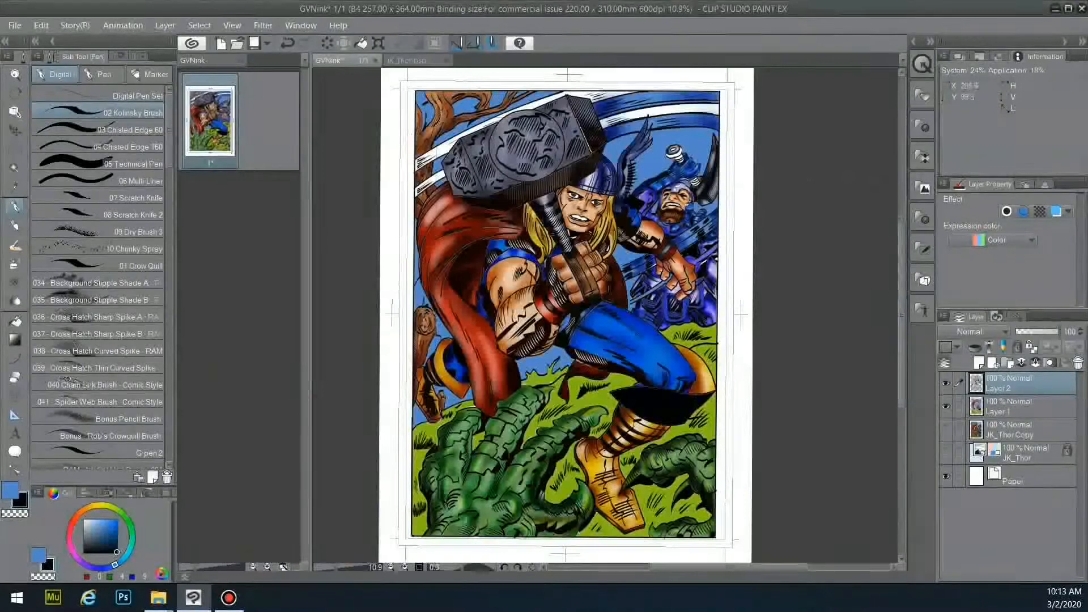
{"action": "scroll", "coordinate": [684, 166], "scroll_direction": "up", "scroll_amount": 8}
- Hide the Layer 1 colours and try selecting the bolt areas, then undo and deselect
{"action": "key", "text": "g"}
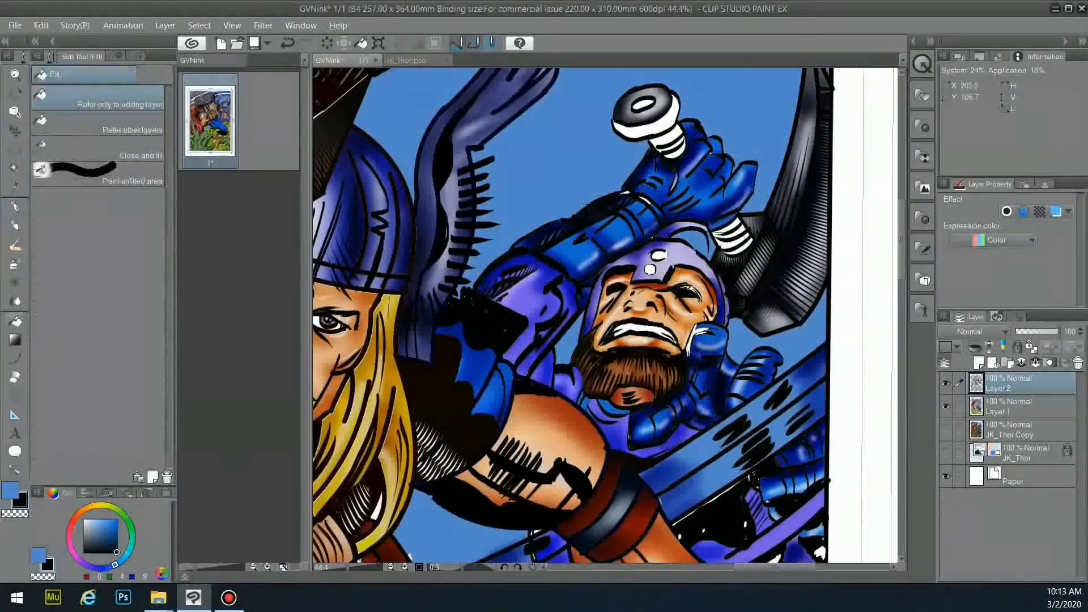
{"action": "left_click", "coordinate": [946, 407]}
{"action": "key", "text": "w"}
{"action": "left_click", "coordinate": [654, 129]}
{"action": "left_click", "coordinate": [673, 149], "text": "shift"}
{"action": "left_click", "coordinate": [726, 230], "text": "shift"}
{"action": "left_click", "coordinate": [745, 227], "text": "shift"}
{"action": "key", "text": "ctrl+z"}
{"action": "key", "text": "ctrl+z"}
{"action": "key", "text": "x"}
{"action": "left_click", "coordinate": [115, 553]}
{"action": "key", "text": "p"}
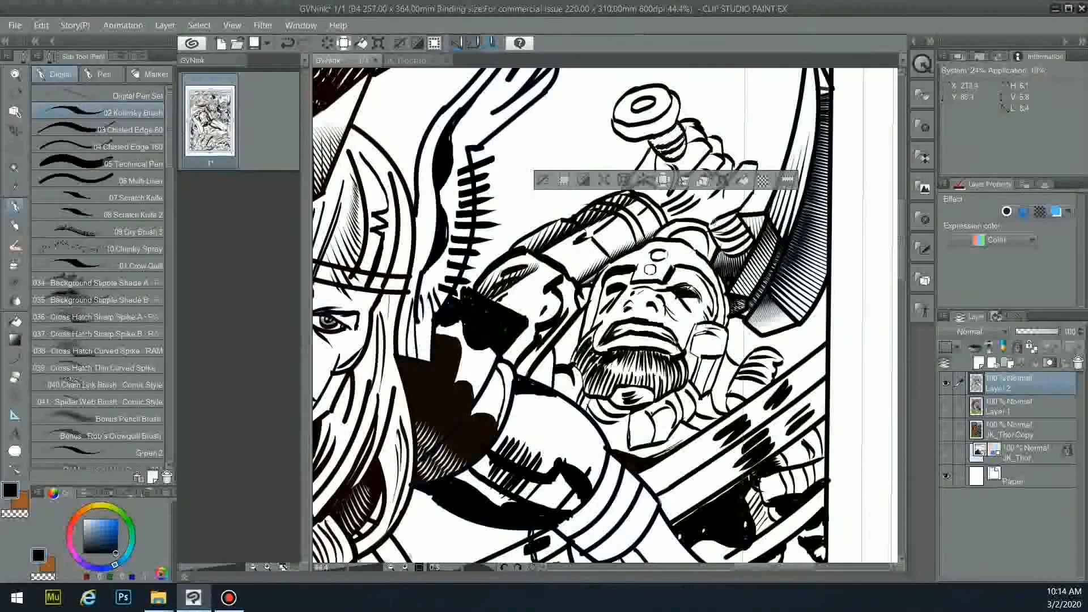
{"action": "key", "text": "ctrl+d"}
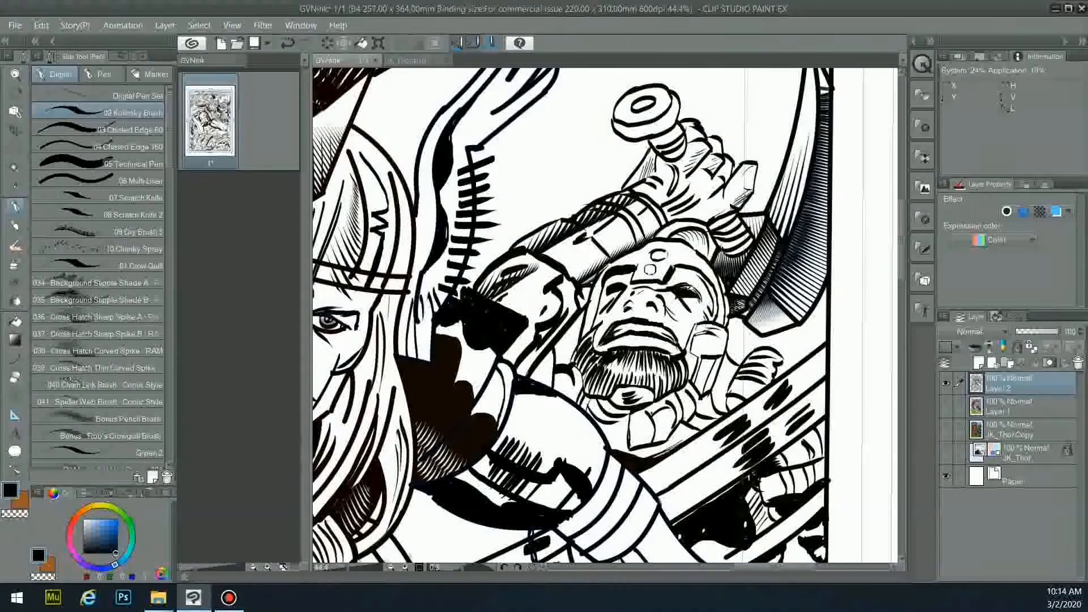
- Auto-select the bolt's grip and thread areas, then return to Layer 1 with the Fill tool
{"action": "key", "text": "w"}
{"action": "left_click", "coordinate": [667, 143]}
{"action": "left_click", "coordinate": [677, 152], "text": "shift"}
{"action": "left_click", "coordinate": [731, 229], "text": "shift"}
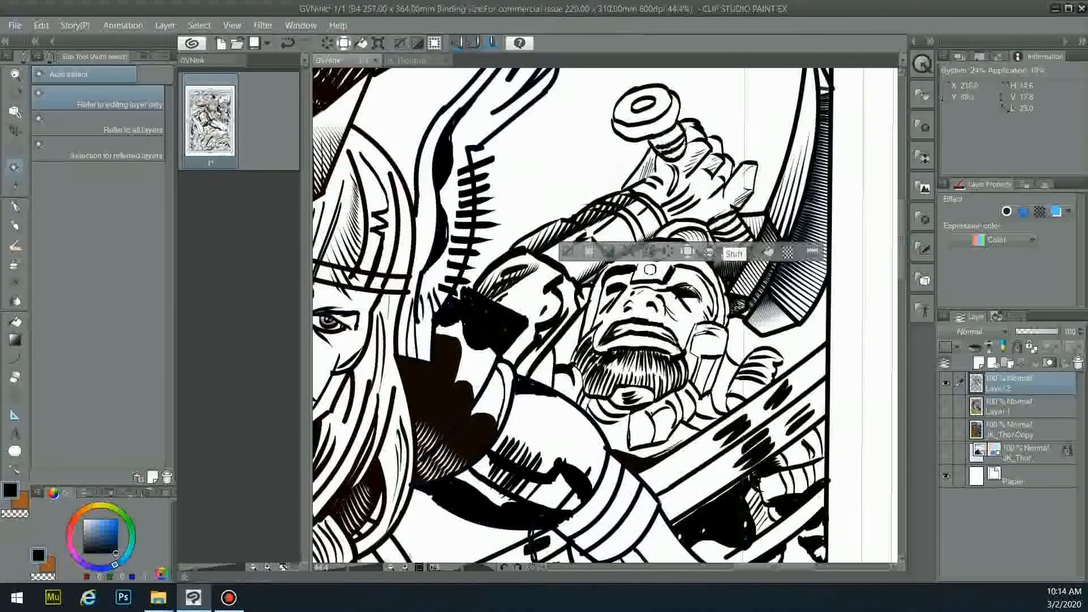
{"action": "left_click", "coordinate": [734, 238], "text": "shift"}
{"action": "left_click", "coordinate": [736, 247], "text": "shift"}
{"action": "left_click", "coordinate": [741, 248], "text": "shift"}
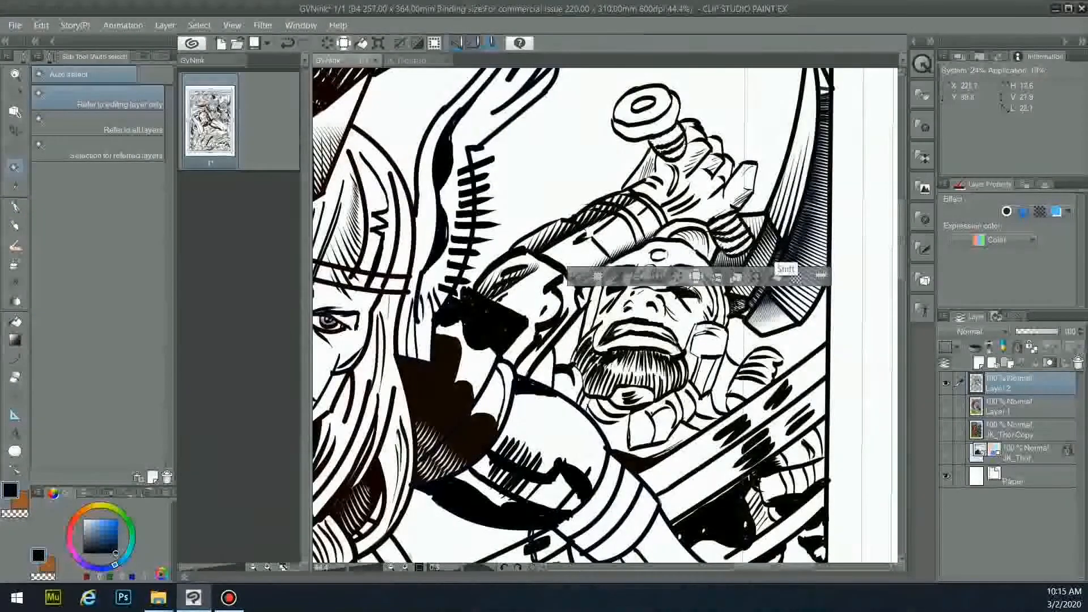
{"action": "key", "text": "g"}
{"action": "left_click", "coordinate": [1015, 407]}
{"action": "left_click", "coordinate": [946, 407]}
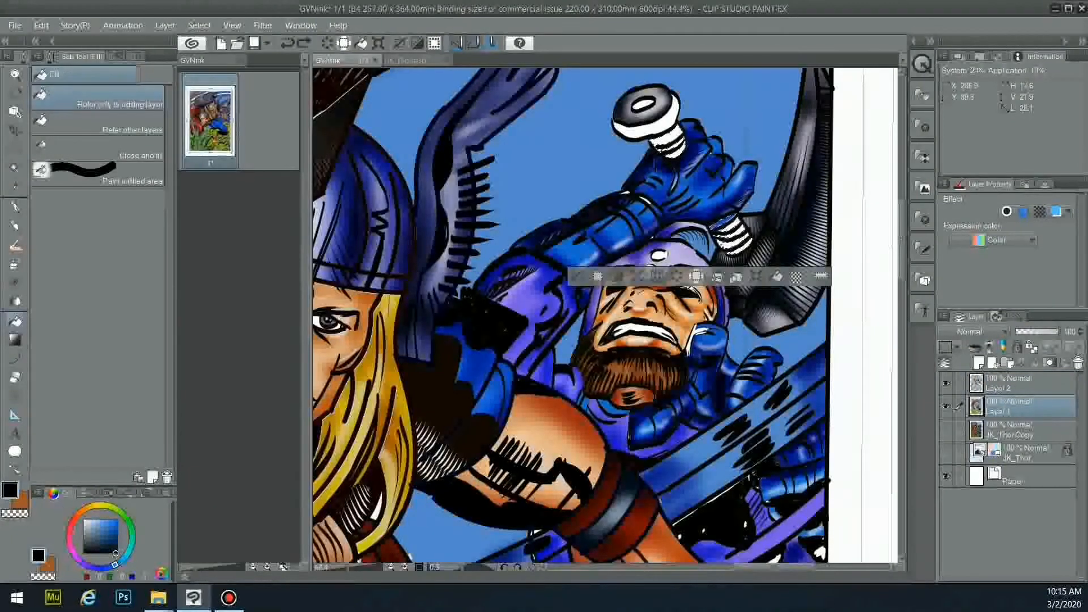
- Add the pommel band to the selection and fill the bolt threads brown on Layer 1
{"action": "key", "text": "x"}
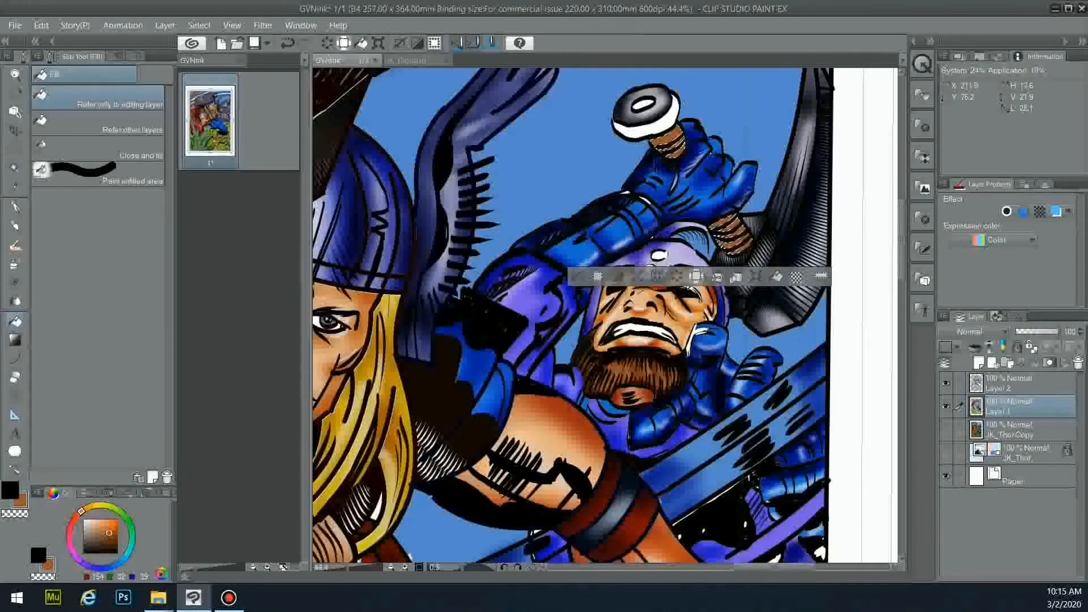
{"action": "key", "text": "w"}
{"action": "left_click", "coordinate": [1014, 383]}
{"action": "left_click", "coordinate": [668, 121], "text": "shift"}
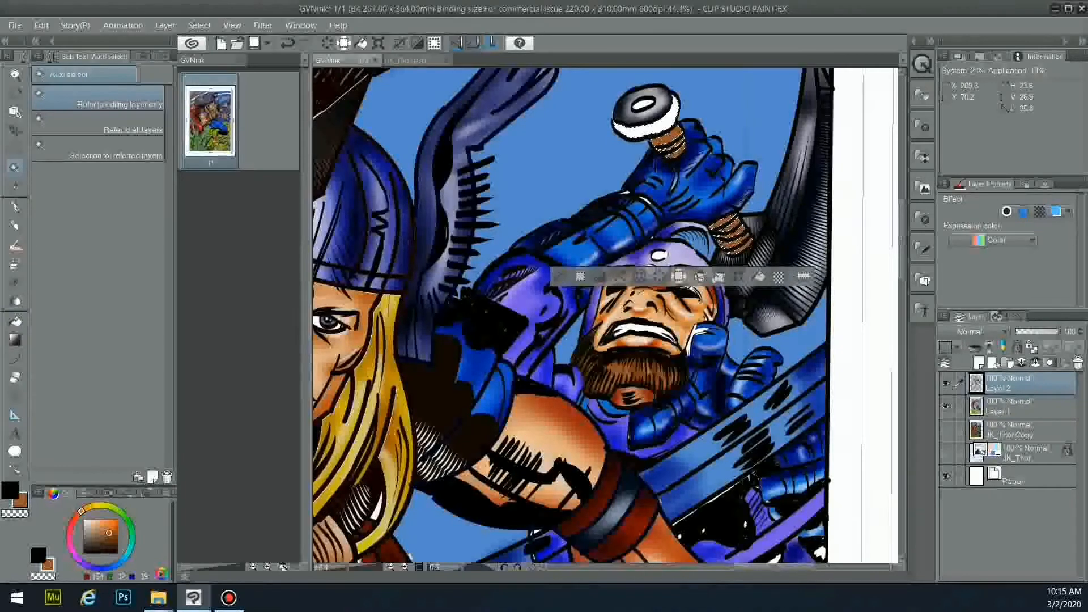
{"action": "key", "text": "g"}
{"action": "left_click", "coordinate": [1015, 406]}
{"action": "left_click", "coordinate": [668, 121]}
- Airbrush near-white Soft highlights at size 150 over the bolt's screw threads
{"action": "key", "text": "b"}
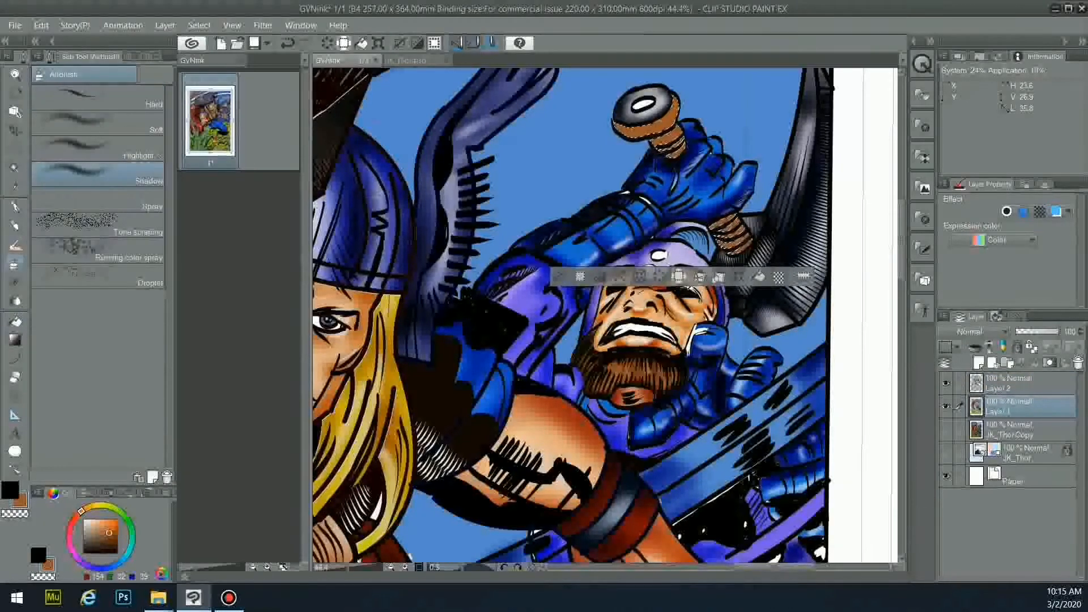
{"action": "left_click", "coordinate": [162, 57]}
{"action": "left_click", "coordinate": [66, 204]}
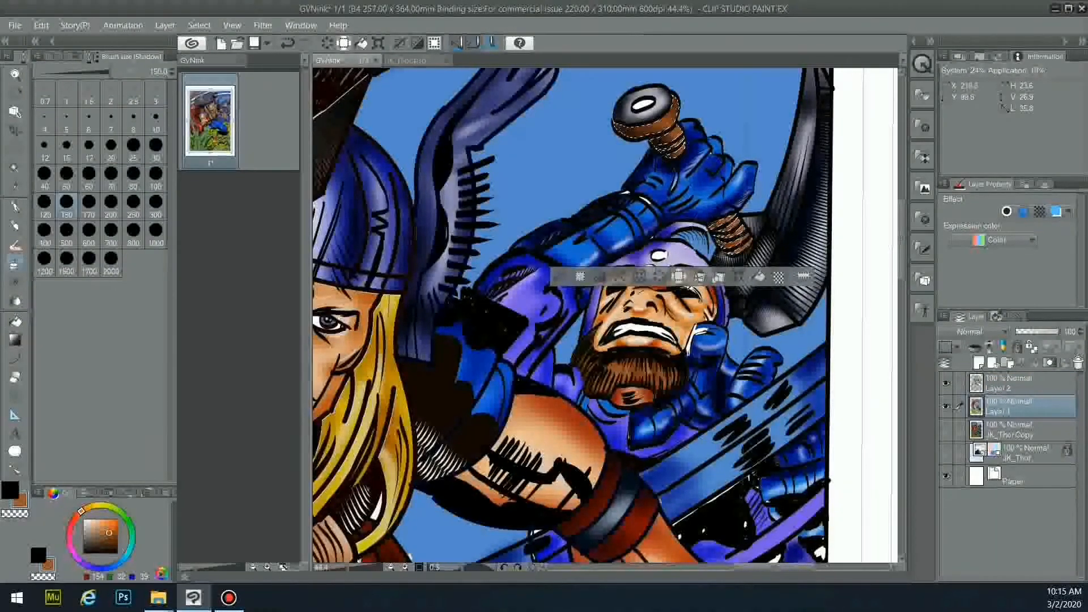
{"action": "left_click", "coordinate": [49, 57]}
{"action": "left_click", "coordinate": [97, 149]}
{"action": "left_click", "coordinate": [92, 527]}
{"action": "left_click", "coordinate": [97, 122]}
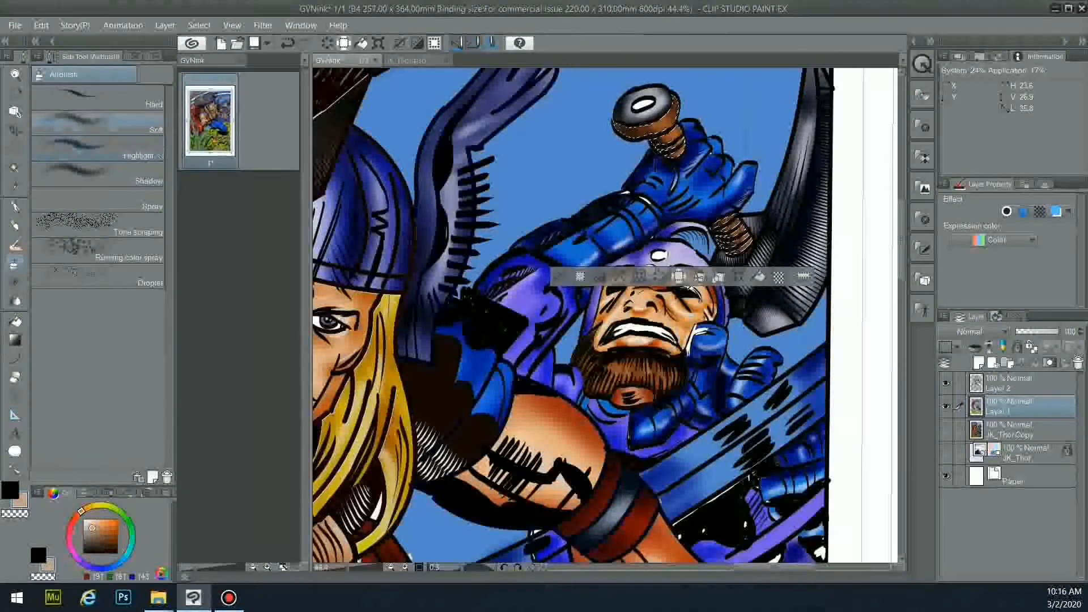
{"action": "left_click", "coordinate": [87, 525]}
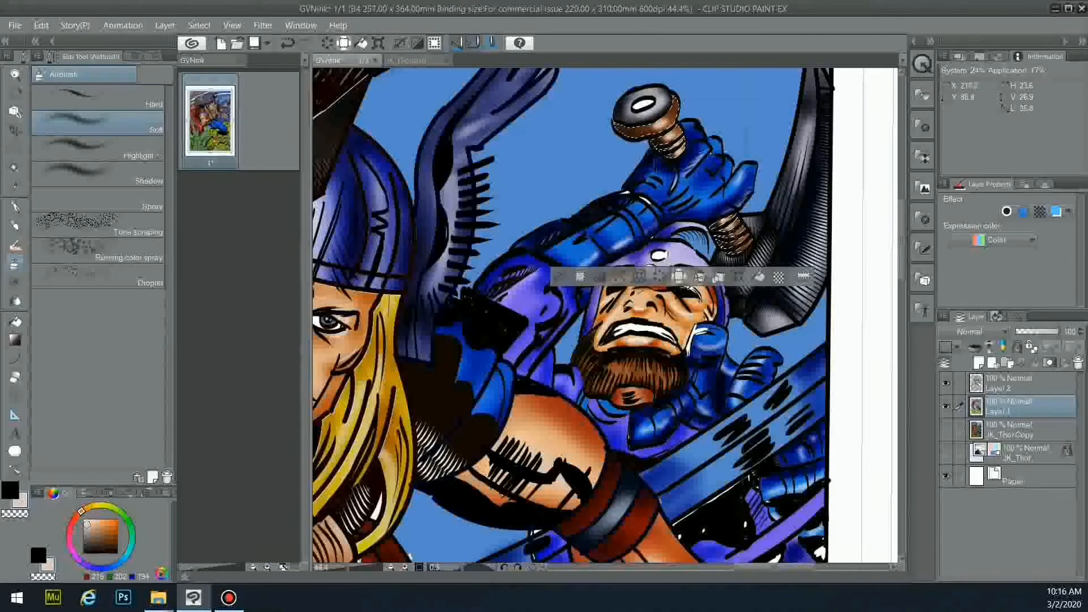
{"action": "left_click", "coordinate": [84, 521]}
{"action": "left_click_drag", "start_coordinate": [664, 129], "coordinate": [677, 150]}
{"action": "left_click_drag", "start_coordinate": [726, 223], "coordinate": [738, 237]}
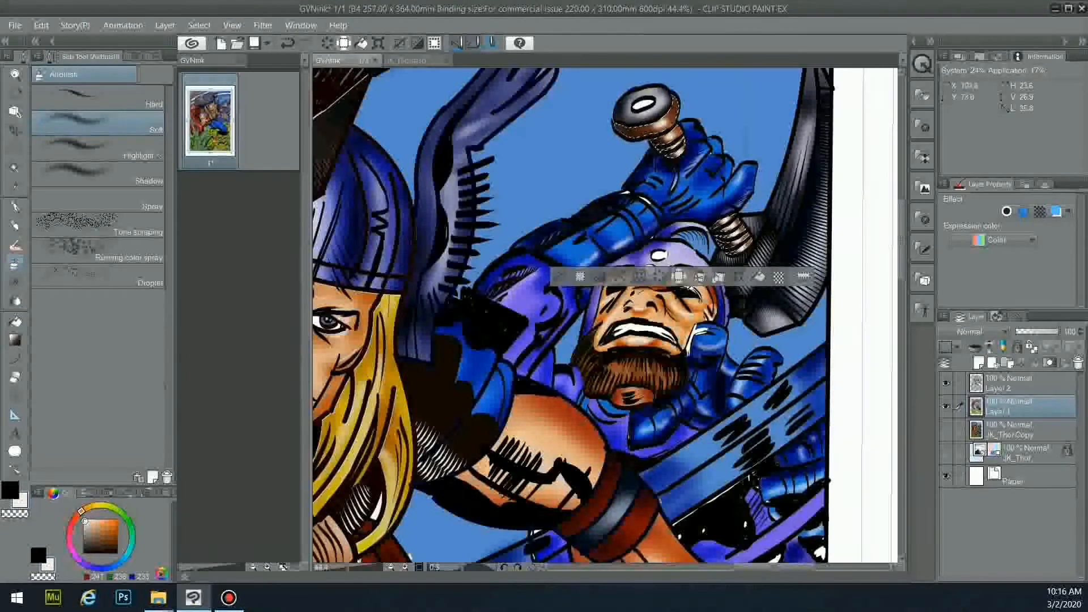
- Deselect and fill the bolt head's white oval black, then switch the colour to blue
{"action": "key", "text": "ctrl+d"}
{"action": "left_click", "coordinate": [15, 321]}
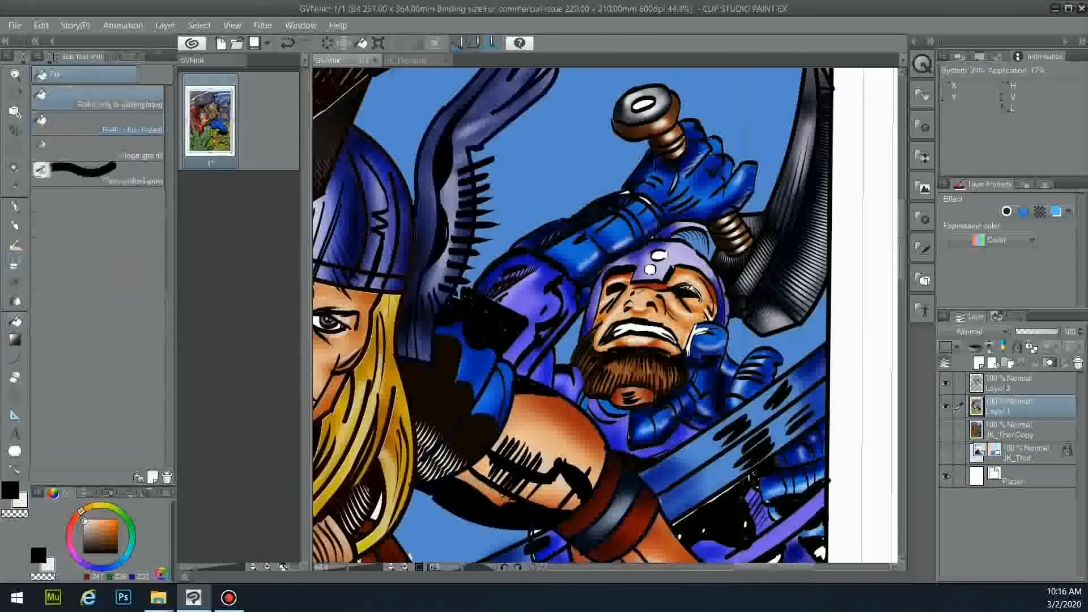
{"action": "left_click", "coordinate": [9, 490]}
{"action": "left_click", "coordinate": [644, 105]}
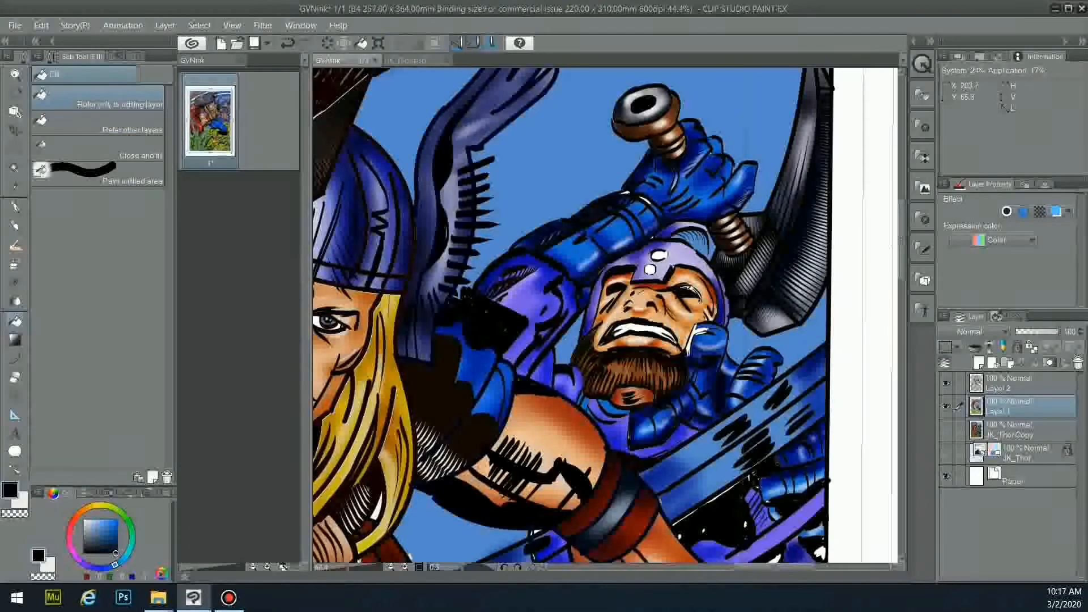
{"action": "left_click", "coordinate": [652, 224], "text": "alt"}
- Undo the stray blue fill near the wrist and set up a black pen on Layer 2
{"action": "left_click", "coordinate": [632, 196]}
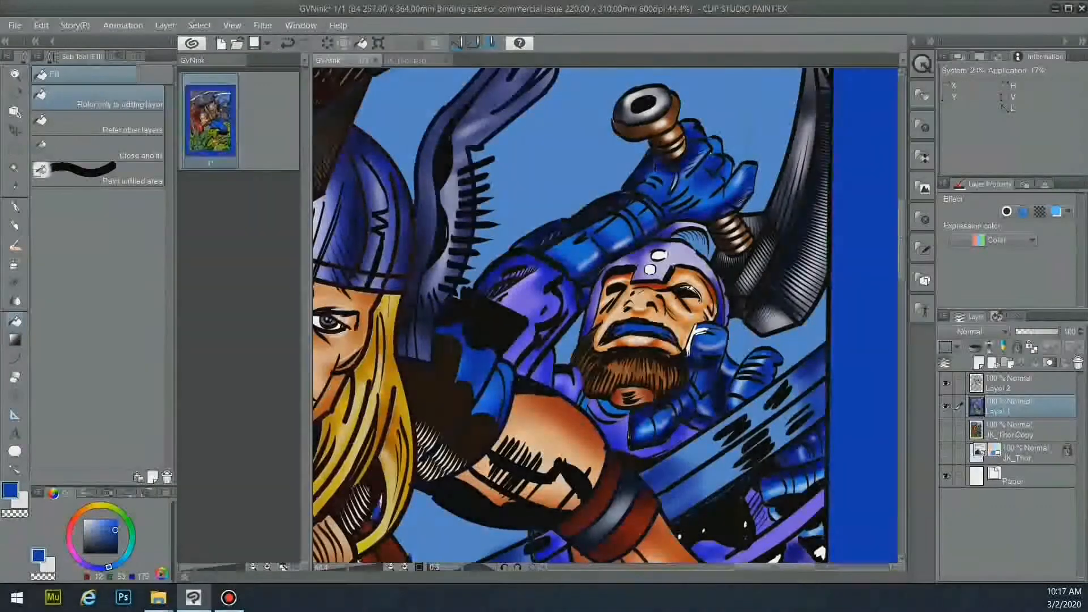
{"action": "key", "text": "ctrl+z"}
{"action": "left_click", "coordinate": [115, 550]}
{"action": "left_click", "coordinate": [16, 207]}
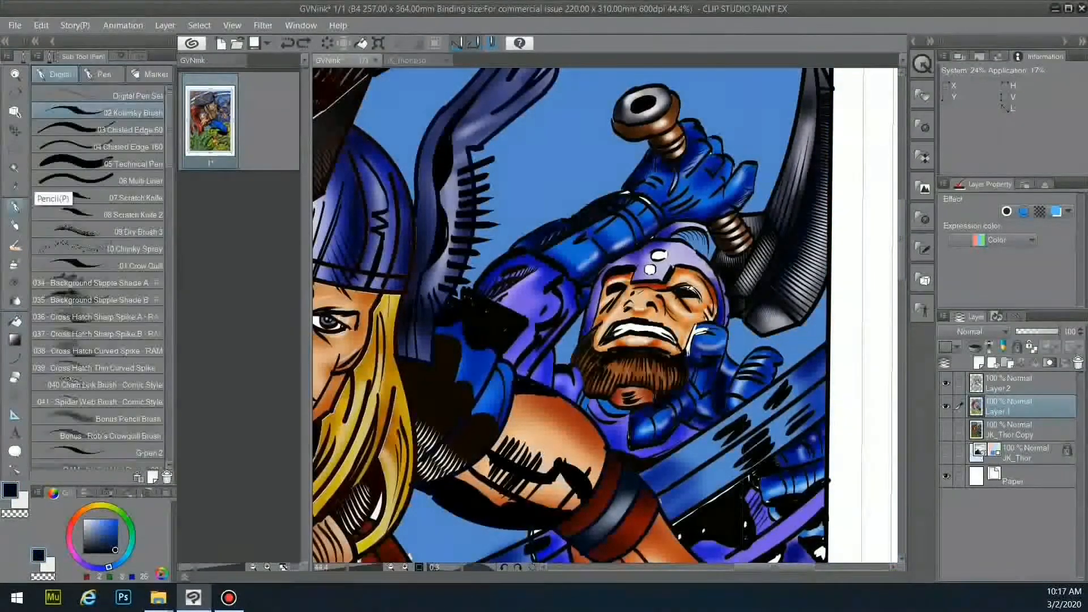
{"action": "left_click", "coordinate": [1015, 384]}
- Ink small dark touch-ups on the wrist edge, purple shoulder, blue cloth, glove and arm
{"action": "left_click_drag", "start_coordinate": [622, 193], "coordinate": [640, 197]}
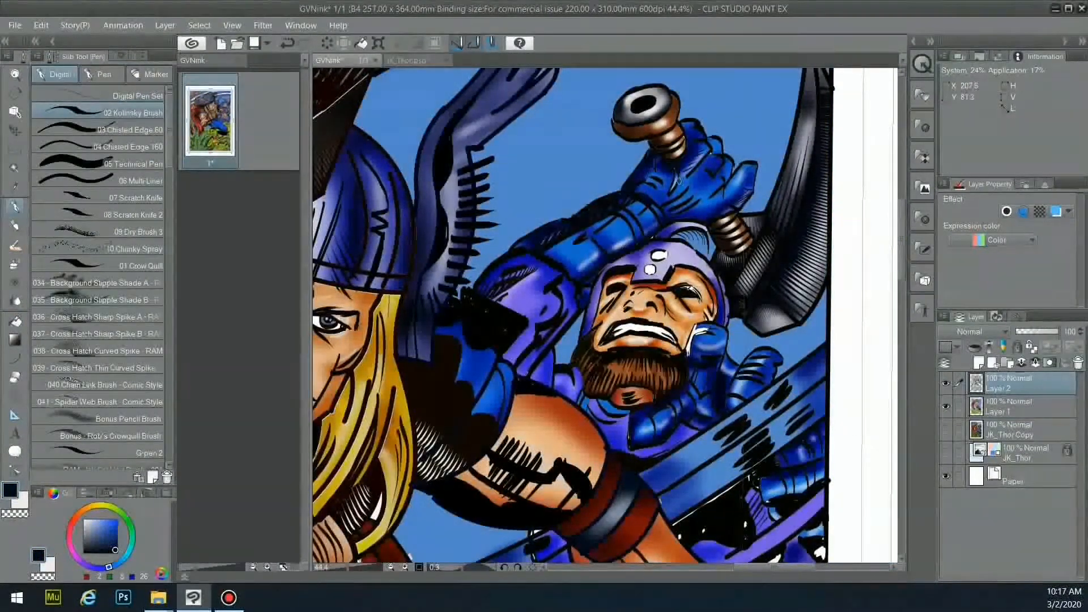
{"action": "left_click_drag", "start_coordinate": [548, 279], "coordinate": [528, 305]}
{"action": "left_click_drag", "start_coordinate": [538, 293], "coordinate": [521, 315]}
{"action": "left_click_drag", "start_coordinate": [502, 372], "coordinate": [492, 398]}
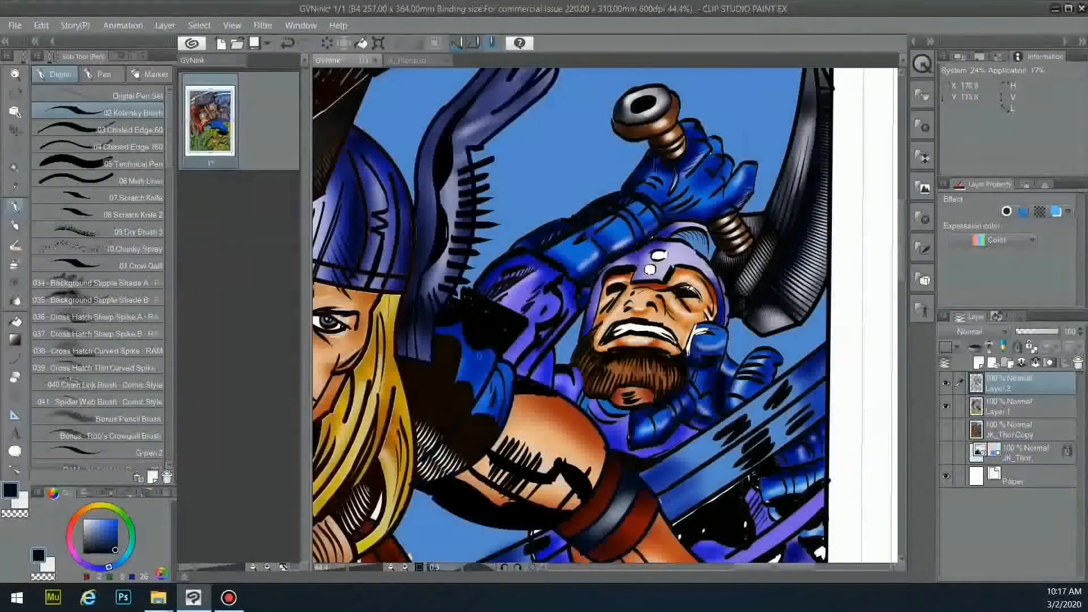
{"action": "left_click_drag", "start_coordinate": [697, 406], "coordinate": [706, 417]}
{"action": "left_click_drag", "start_coordinate": [742, 358], "coordinate": [765, 370]}
{"action": "left_click_drag", "start_coordinate": [738, 375], "coordinate": [755, 400]}
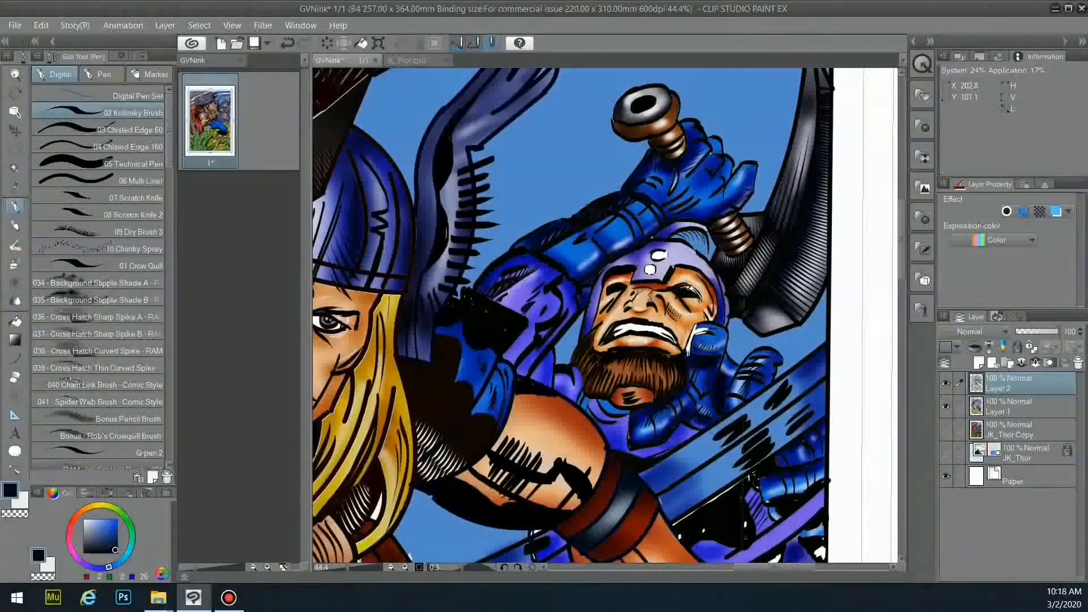
{"action": "scroll", "coordinate": [689, 344], "scroll_direction": "down", "scroll_amount": 5}
{"action": "left_click_drag", "start_coordinate": [689, 344], "coordinate": [689, 214]}
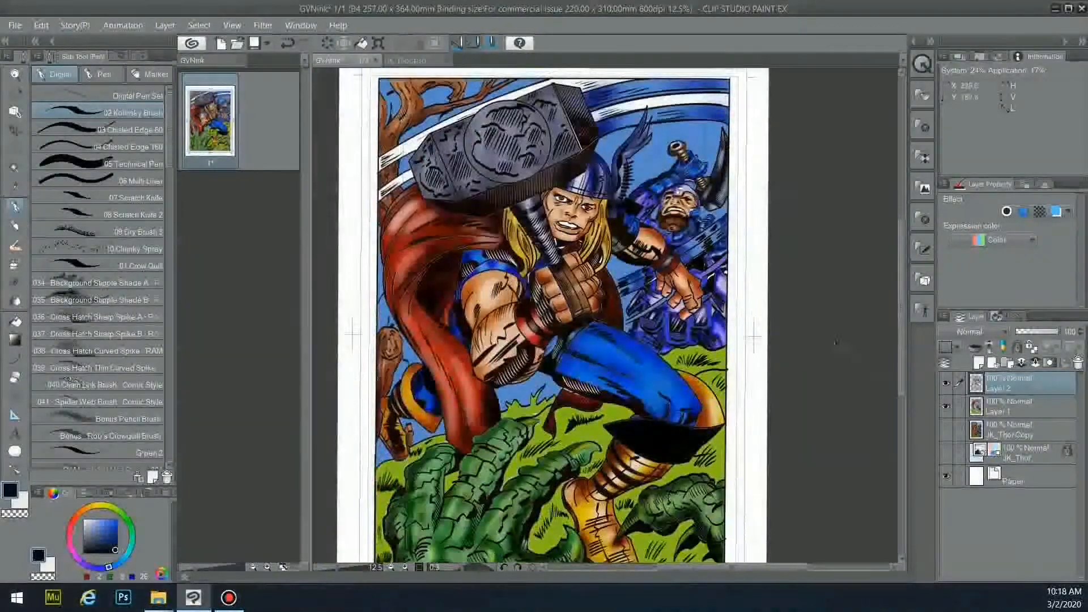
{"action": "scroll", "coordinate": [751, 343], "scroll_direction": "down", "scroll_amount": 1}
{"action": "scroll", "coordinate": [595, 317], "scroll_direction": "up", "scroll_amount": 2}
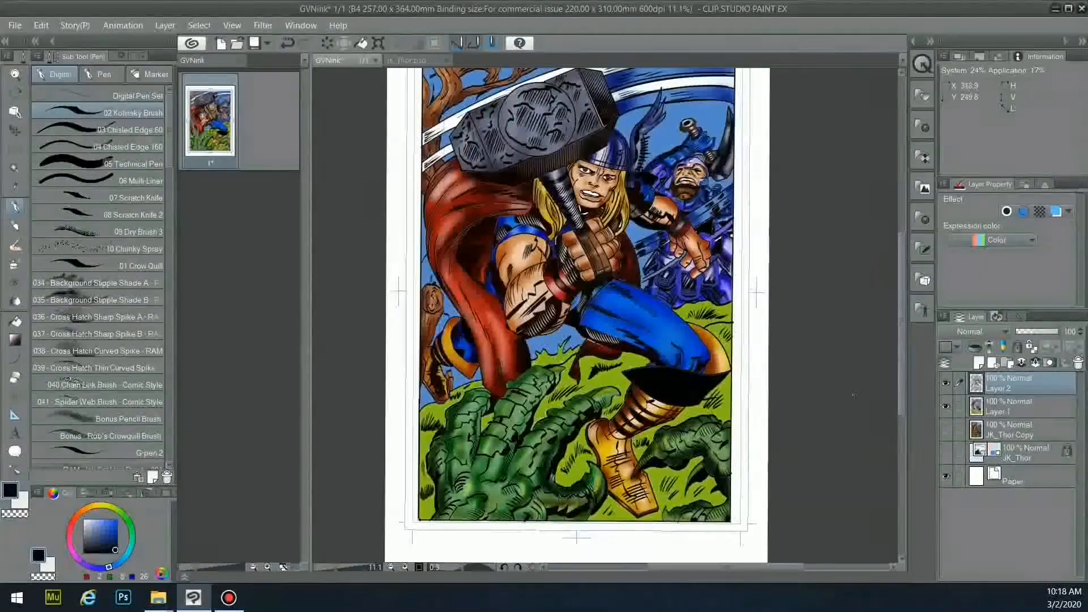
{"action": "left_click_drag", "start_coordinate": [901, 375], "coordinate": [901, 373]}
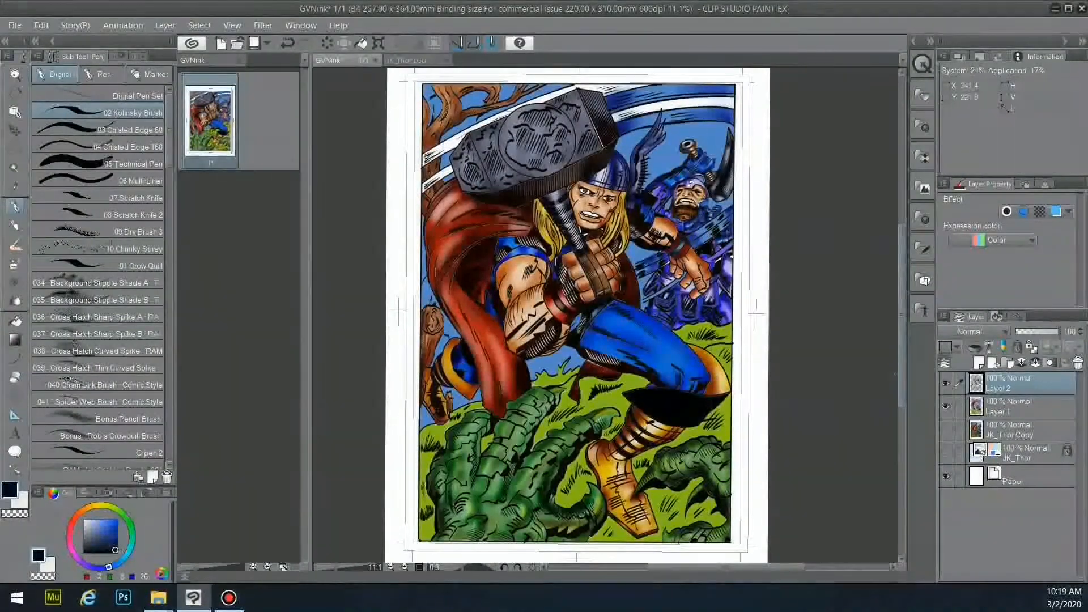